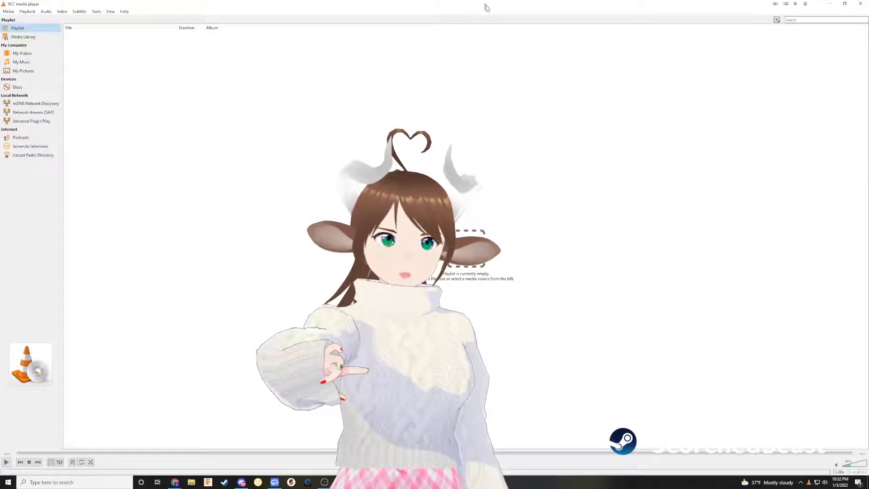
# Move the VLC media player window off this screen and open the ST7789V display page on the ESPHome site
pyautogui.moveTo(487, 8); pyautogui.dragTo(868, 63)
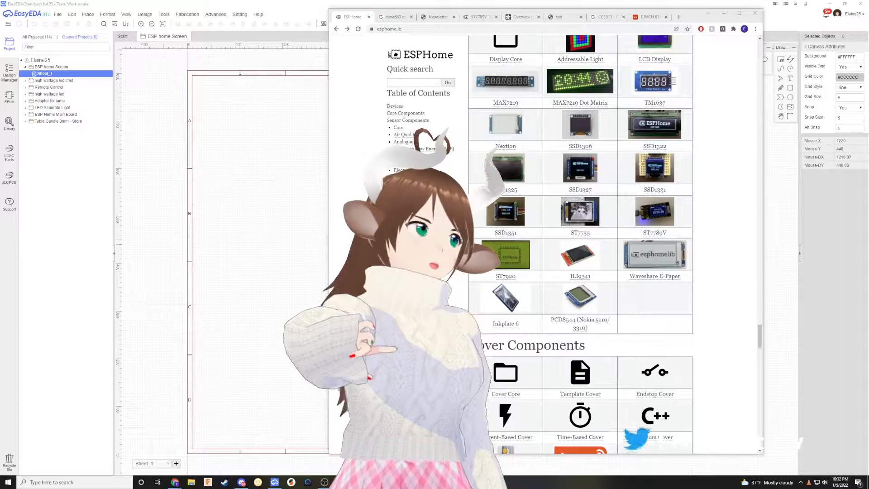
pyautogui.click(654, 236)
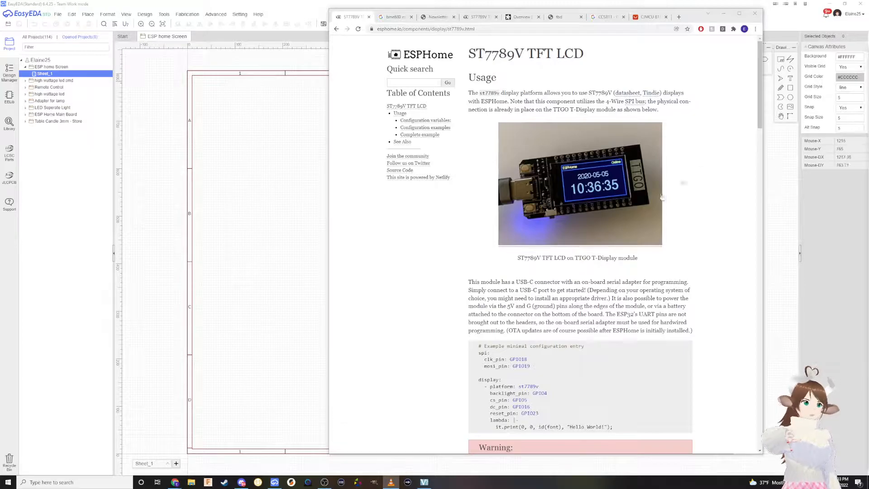
# Switch to EasyEDA and move the ESP32-TTGO-T-Display symbol lower and slightly left on the ESP home Screen schematic
pyautogui.click(272, 267)
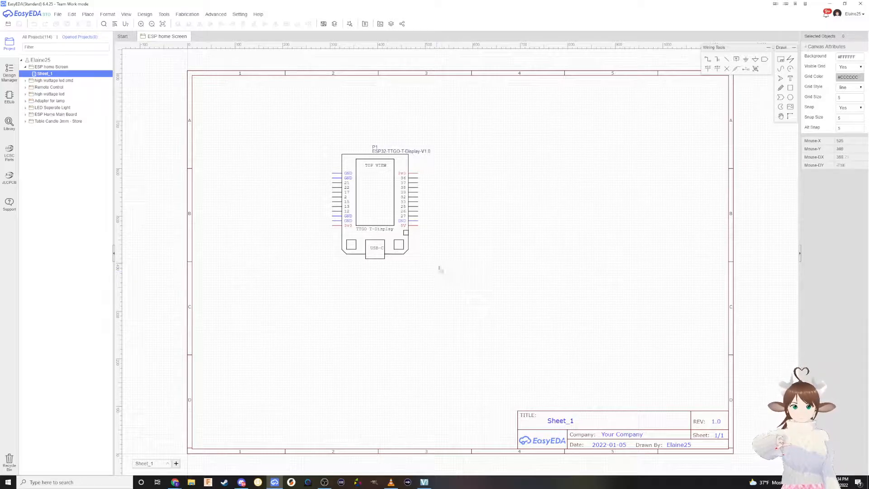
pyautogui.moveTo(382, 224); pyautogui.dragTo(361, 275)
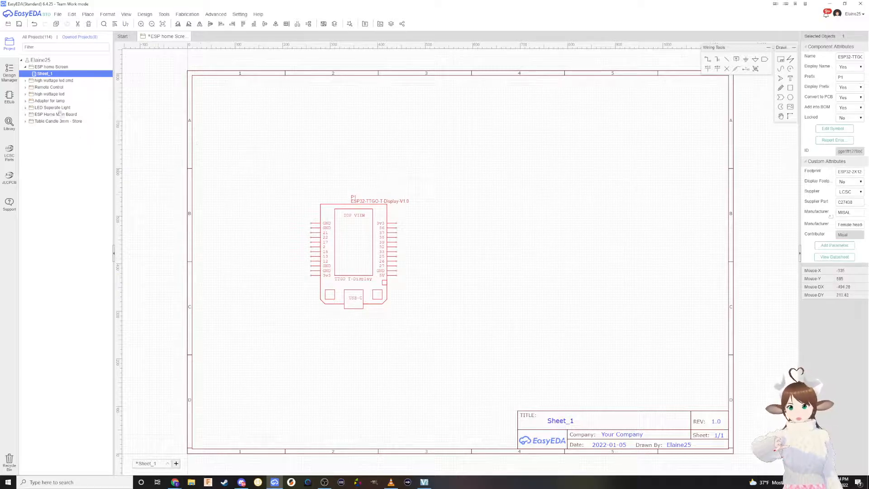
# Copy the SHT31-DIS-B sensor and both 10K resistors R7 and R8 from the high wattage led smd schematic into the ESP home Screen sheet
pyautogui.click(26, 80)
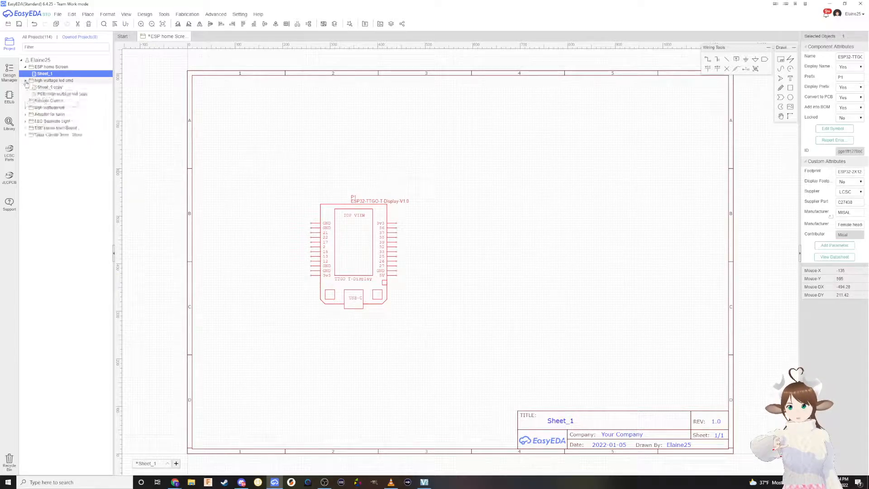
pyautogui.click(58, 87)
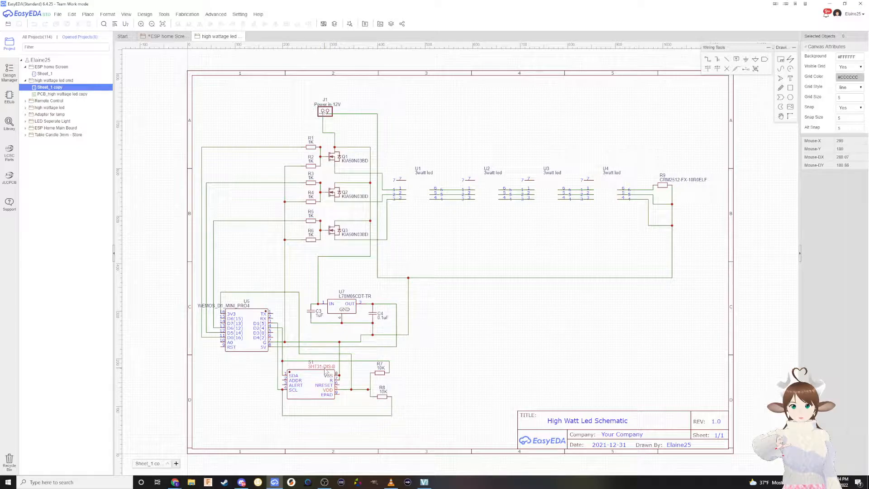
pyautogui.click(319, 382)
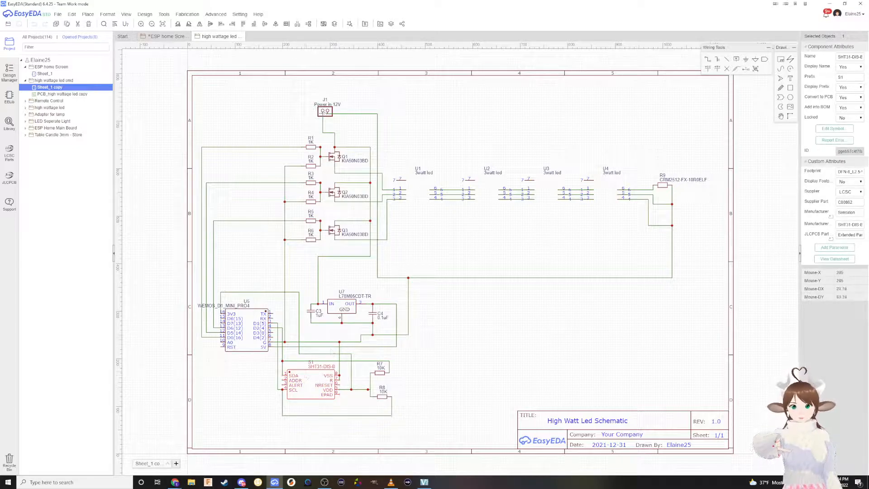
pyautogui.keyDown('ctrl'); pyautogui.click(381, 375); pyautogui.keyUp('ctrl')
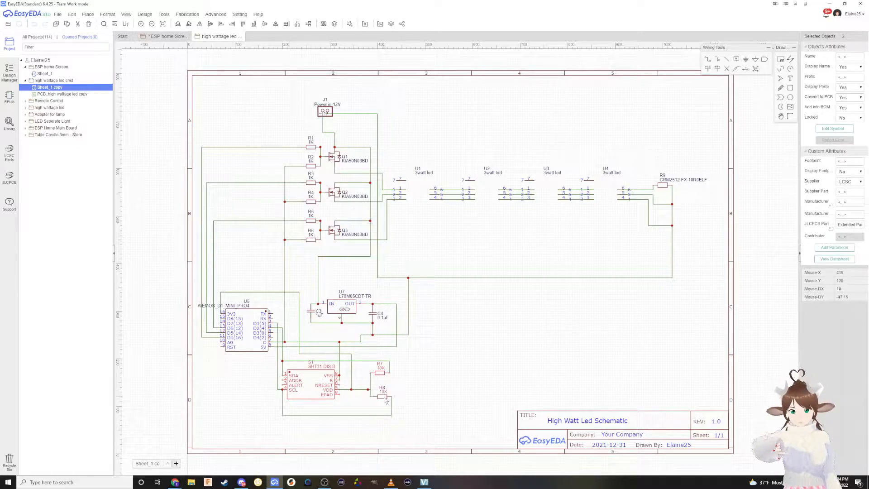
pyautogui.click(159, 37)
pyautogui.hotkey('ctrl', 'v')
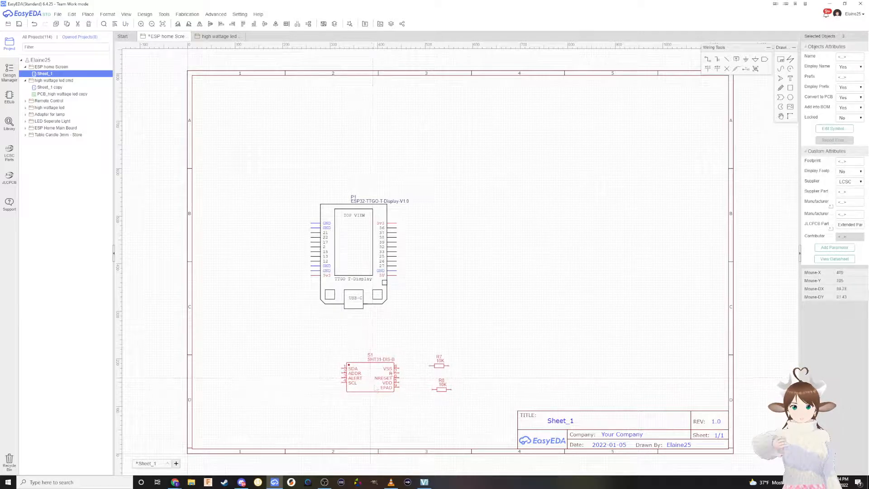
pyautogui.scroll(4, 416, 387)
pyautogui.click(401, 388)
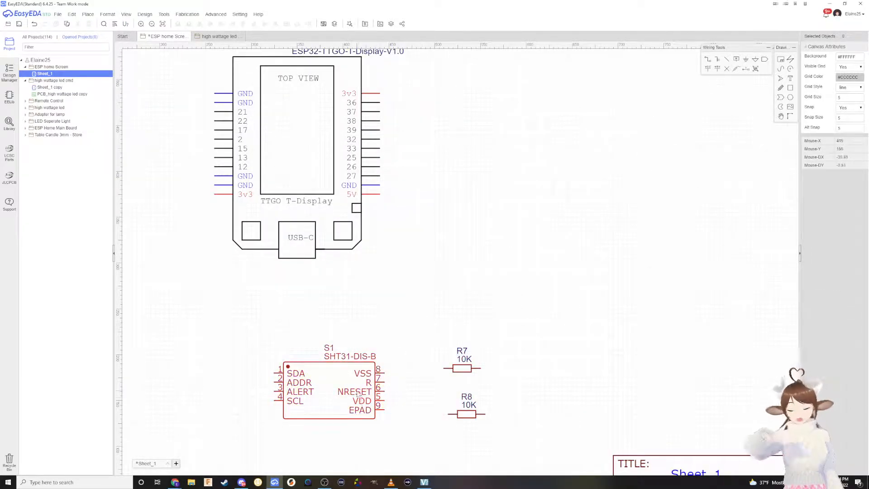
# Switch to the browser, search the ESPHome component list for "sht", and open the SHT3X-D temperature and humidity sensor page
pyautogui.rightClick(330, 393)
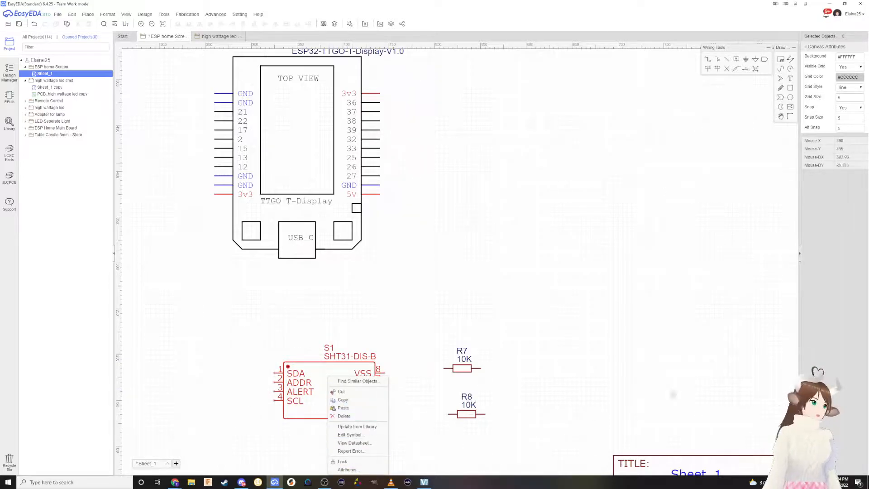
pyautogui.moveTo(175, 481)
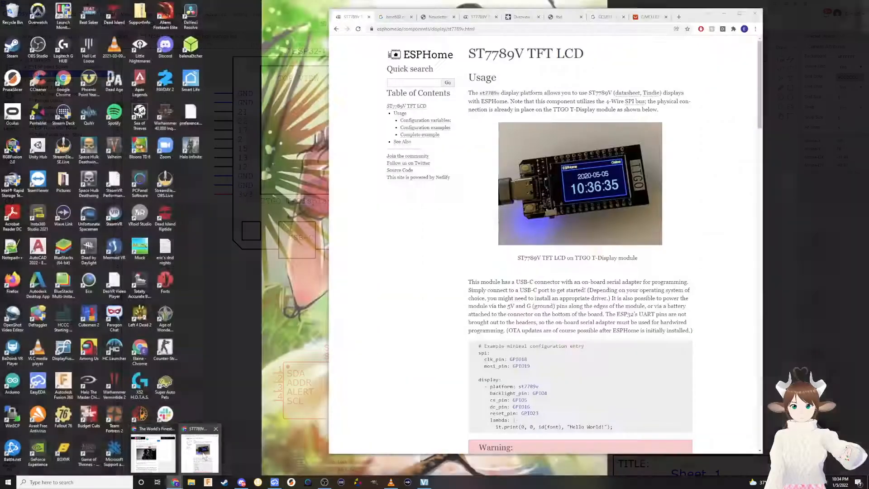
pyautogui.click(200, 459)
pyautogui.click(336, 30)
pyautogui.scroll(15, 647, 216)
pyautogui.scroll(20, 647, 217)
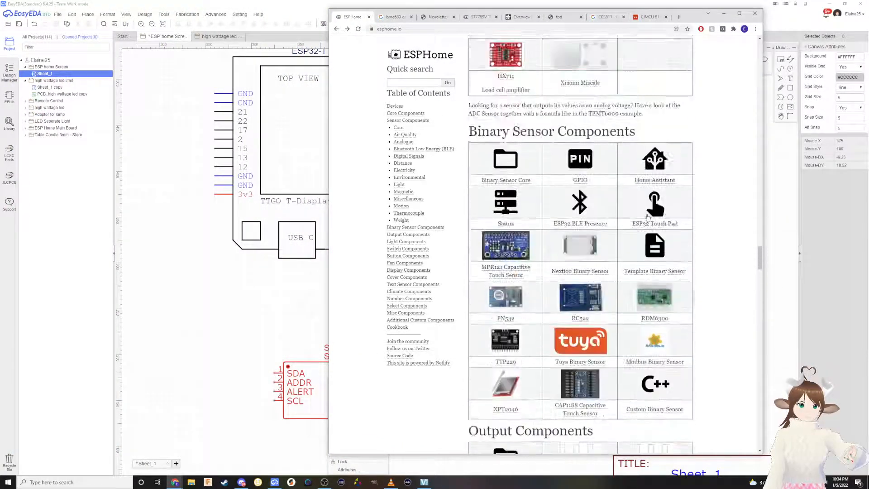
pyautogui.hotkey('ctrl', 'f')
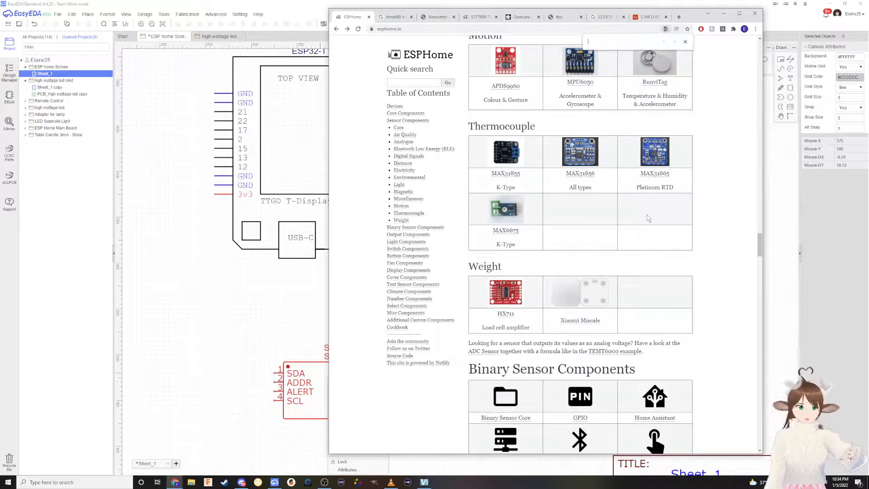
pyautogui.write('sh')
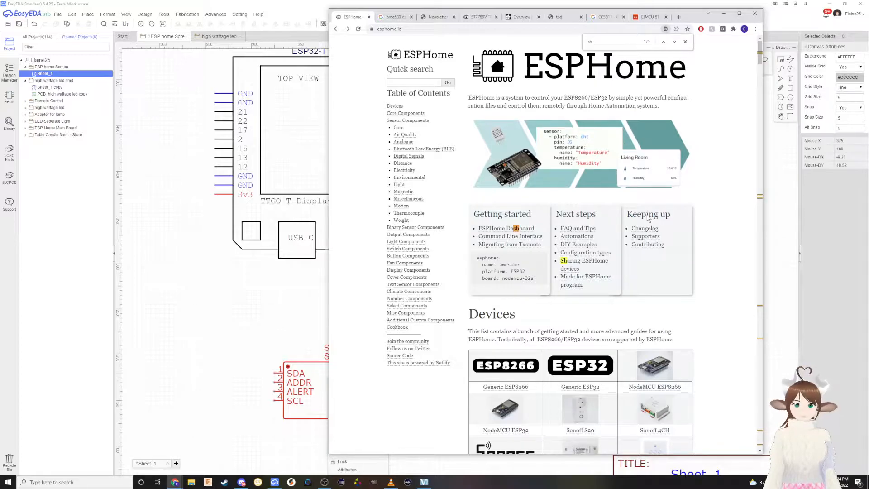
pyautogui.moveTo(686, 16); pyautogui.dragTo(730, 9)
pyautogui.write('t')
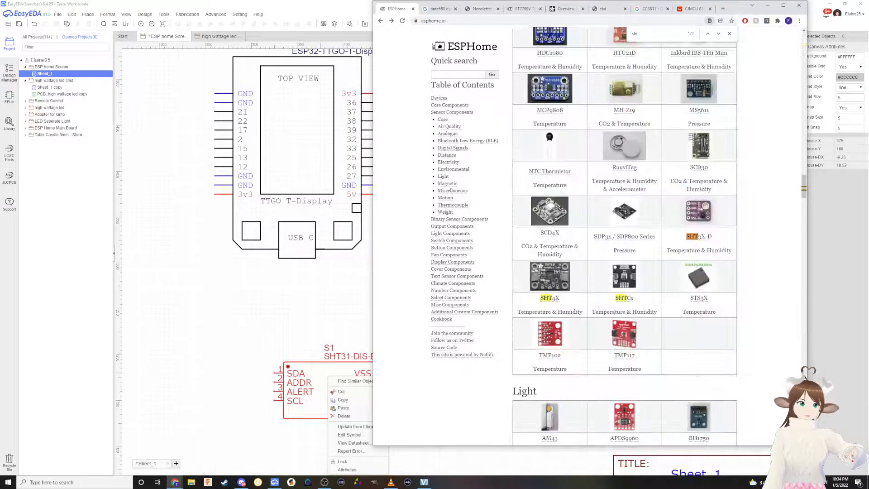
pyautogui.click(701, 238)
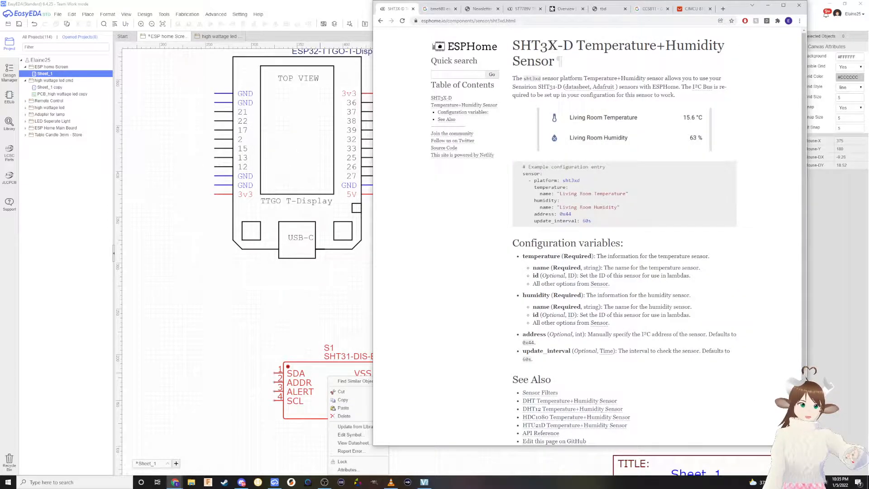
# Highlight the SHT31 sensor name in the page's introduction and compare it with the sensor symbol in the EasyEDA schematic
pyautogui.moveTo(540, 86); pyautogui.dragTo(560, 86)
pyautogui.click(538, 85)
pyautogui.moveTo(539, 86); pyautogui.dragTo(556, 87)
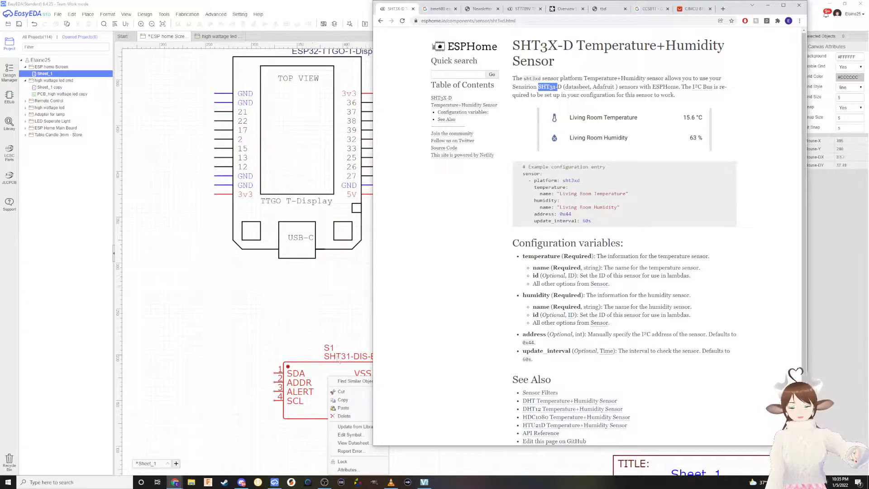
pyautogui.click(316, 315)
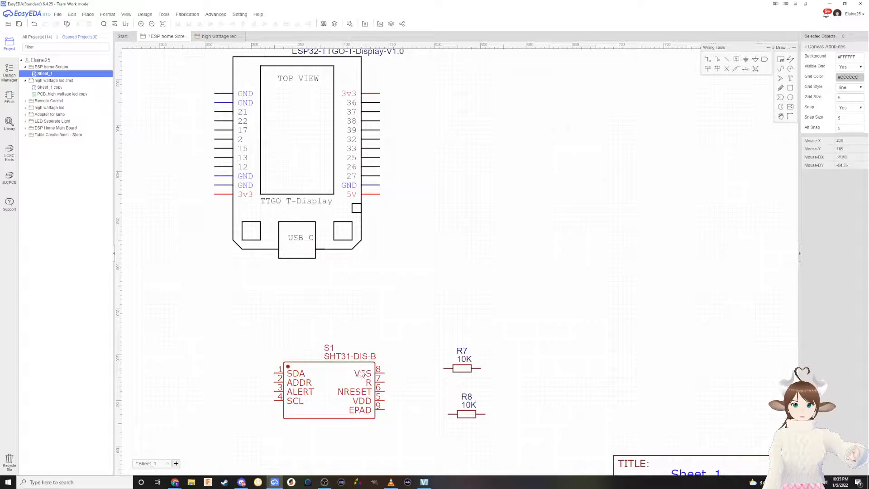
pyautogui.scroll(2, 361, 374)
pyautogui.scroll(-2, 362, 385)
# Return to the SHT3X-D page in the browser and open its linked Adafruit product page
pyautogui.moveTo(175, 482)
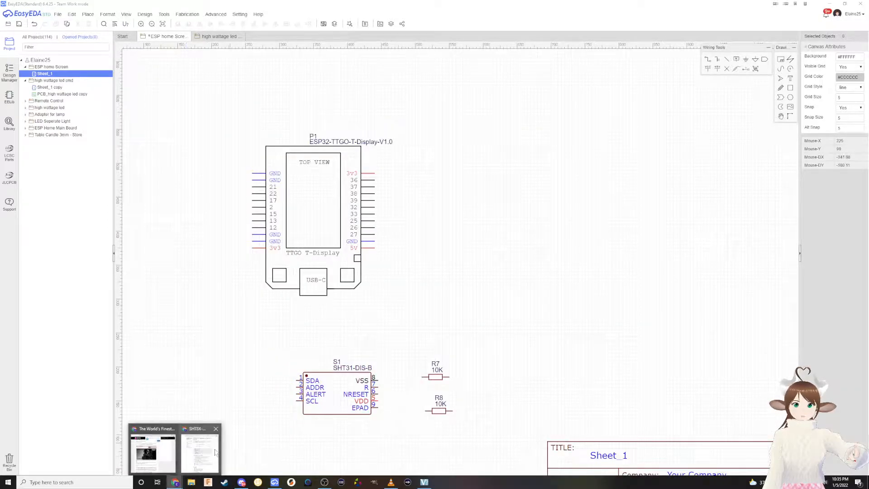
pyautogui.click(199, 435)
pyautogui.scroll(-1, 566, 151)
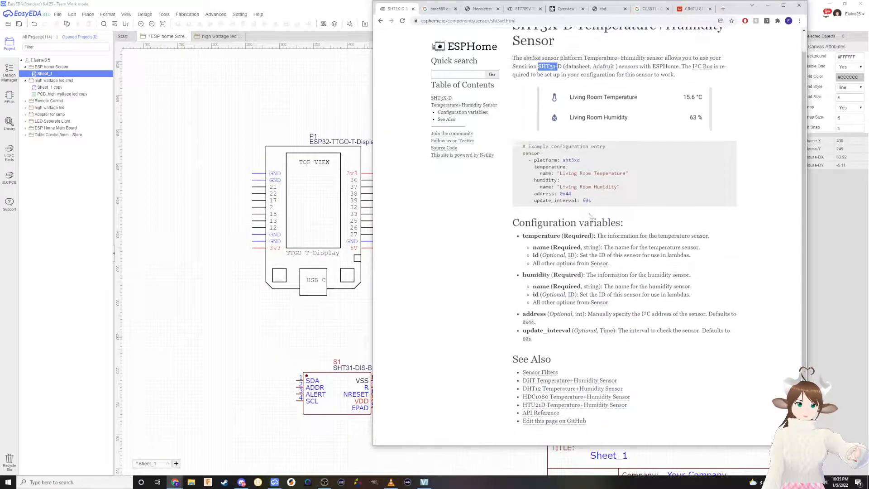
pyautogui.scroll(1, 584, 208)
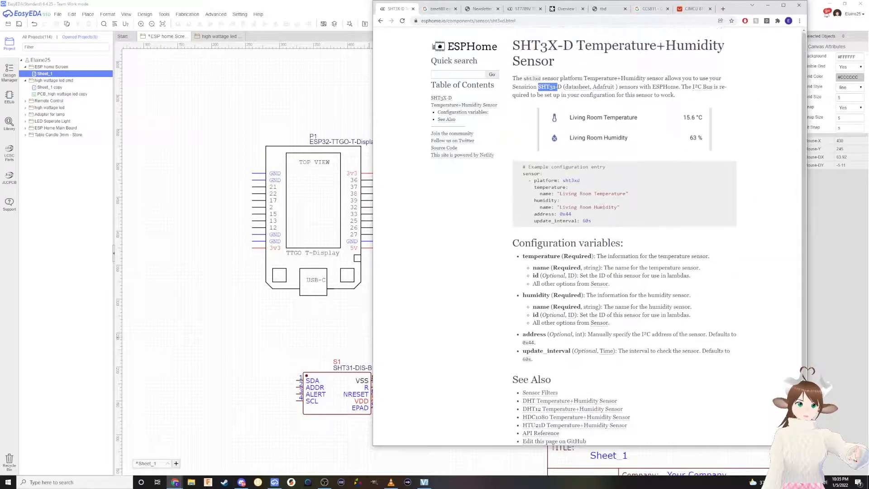
pyautogui.click(603, 87)
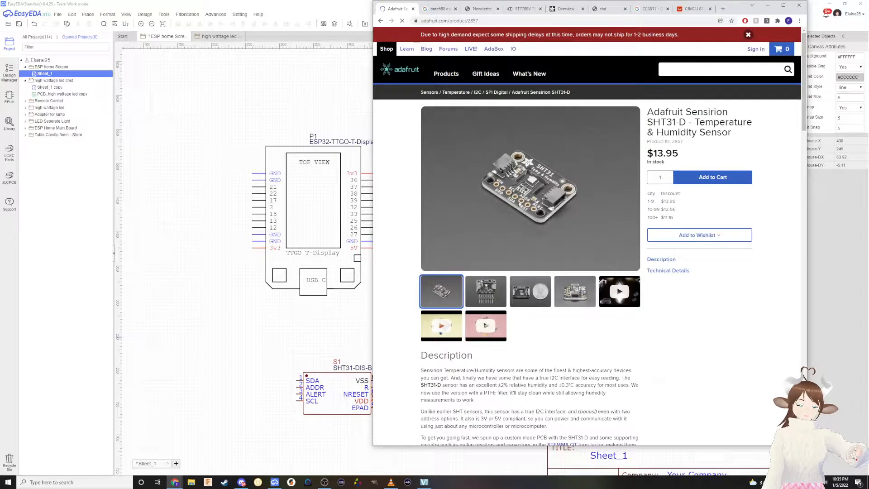
# View the Adafruit SHT31-D breakout board's product photos and highlight its price
pyautogui.click(534, 182)
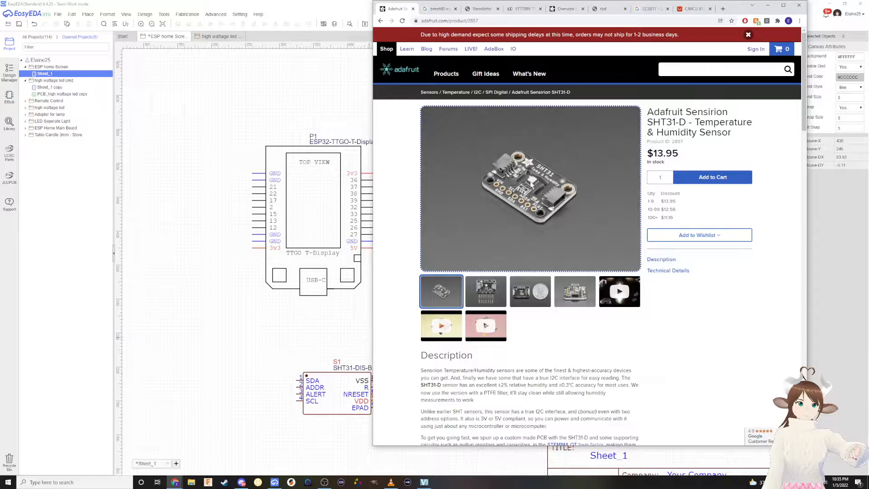
pyautogui.click(491, 296)
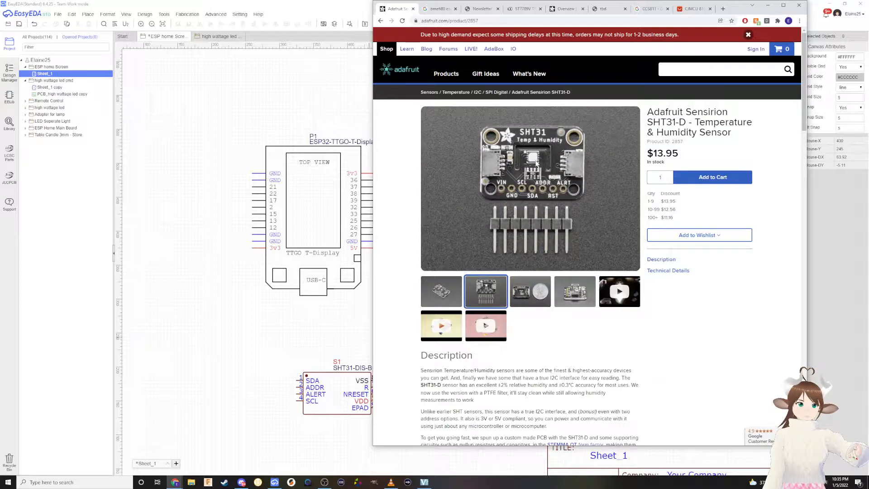
pyautogui.click(536, 289)
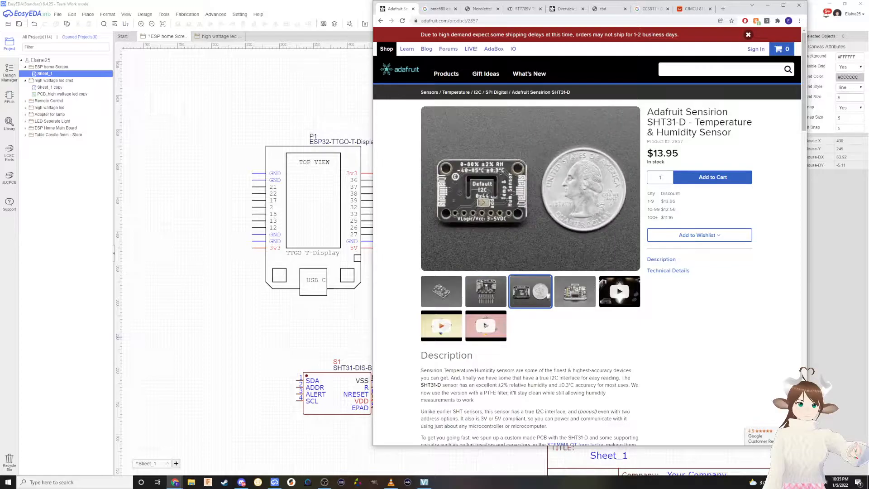
pyautogui.click(578, 295)
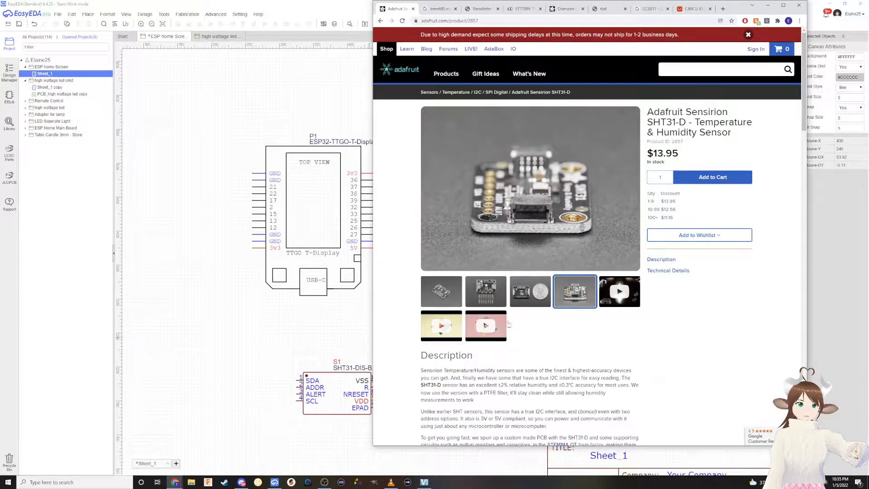
pyautogui.click(476, 293)
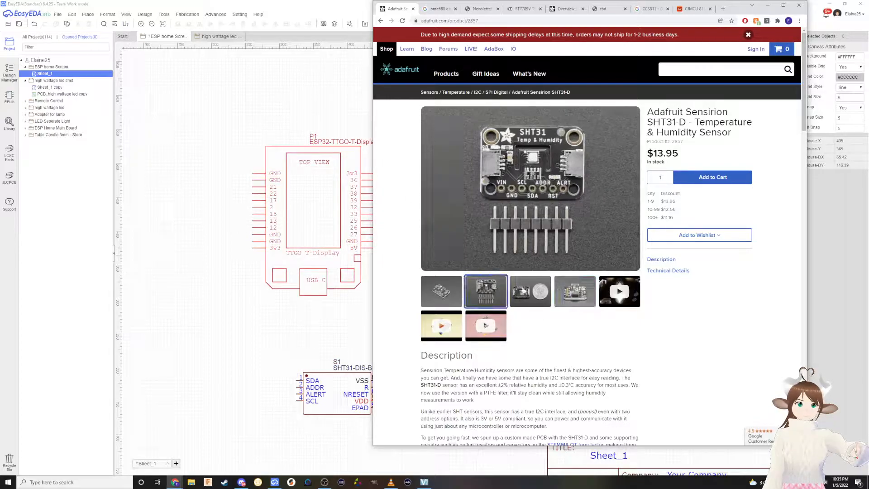
pyautogui.click(441, 285)
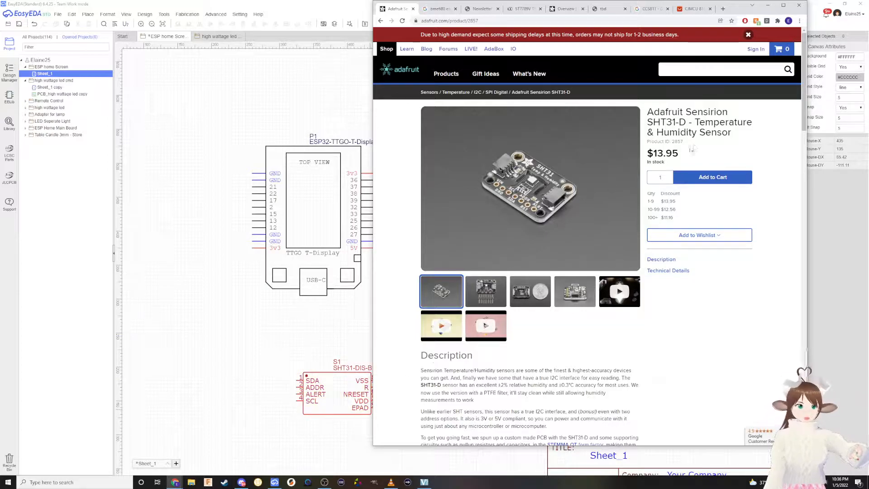
pyautogui.moveTo(650, 153); pyautogui.dragTo(685, 158)
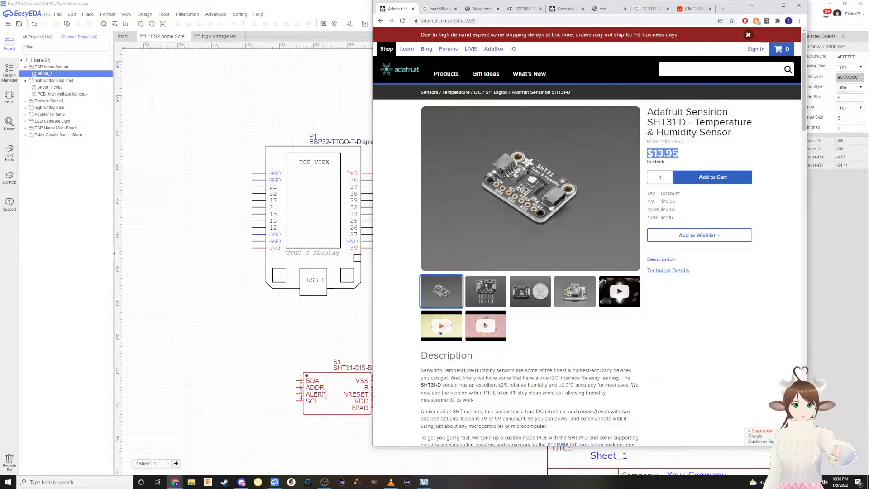
# Switch back to EasyEDA and move the SHT31-DIS-B sensor symbol slightly up and to the right in the schematic
pyautogui.click(329, 327)
pyautogui.moveTo(329, 374)
pyautogui.mouseDown()
pyautogui.moveTo(366, 352)
pyautogui.moveTo(337, 368)
pyautogui.mouseUp()
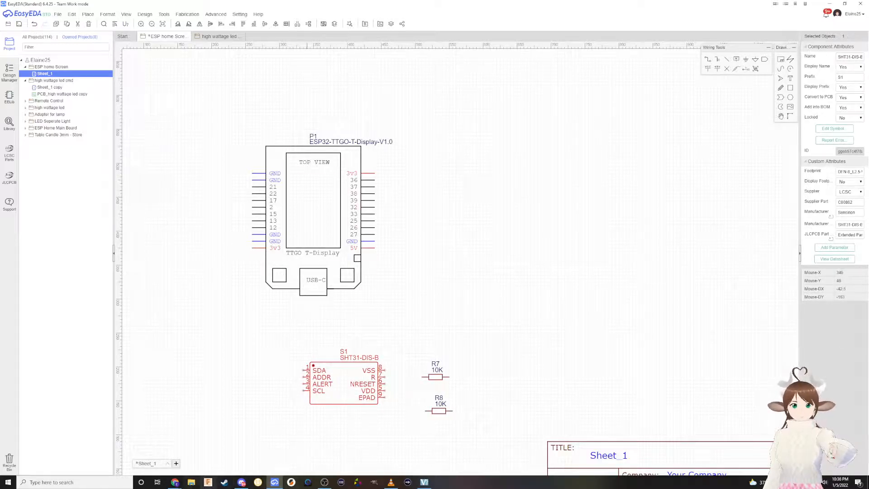
# Highlight the breakout board's price again on the Adafruit page, and return to the EasyEDA schematic
pyautogui.moveTo(180, 485)
pyautogui.click(198, 452)
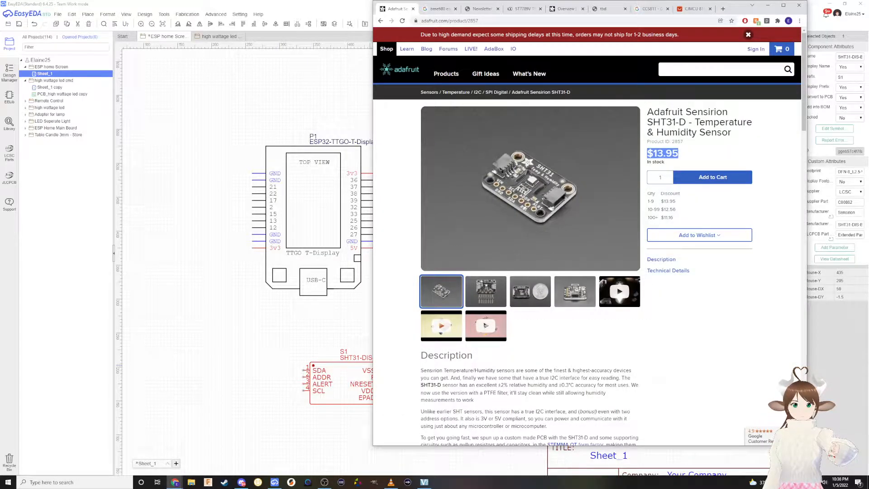
pyautogui.click(666, 155)
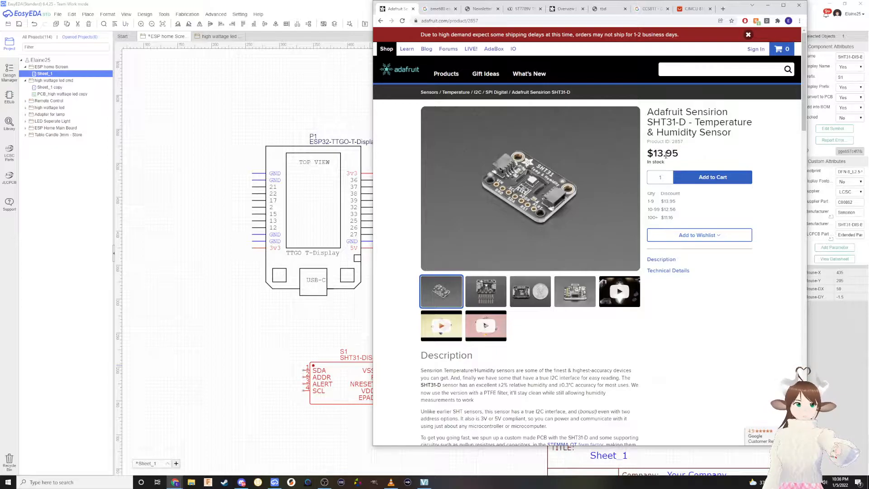
pyautogui.doubleClick(666, 154)
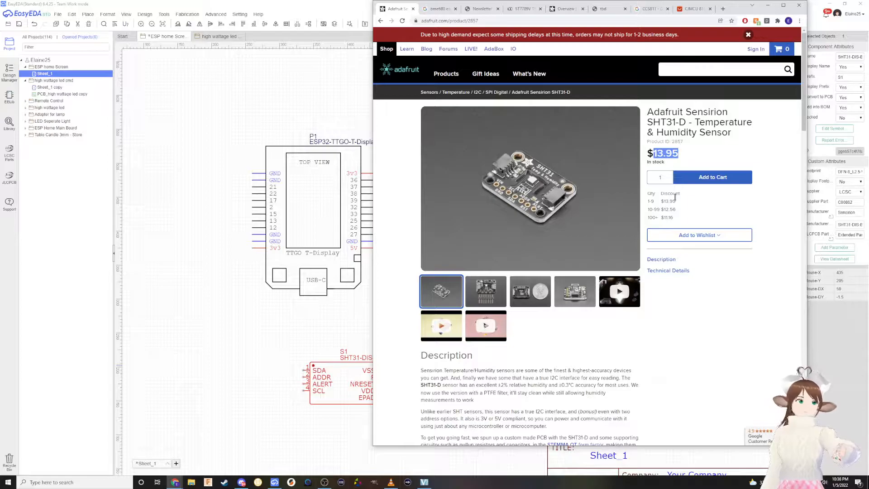
pyautogui.click(266, 323)
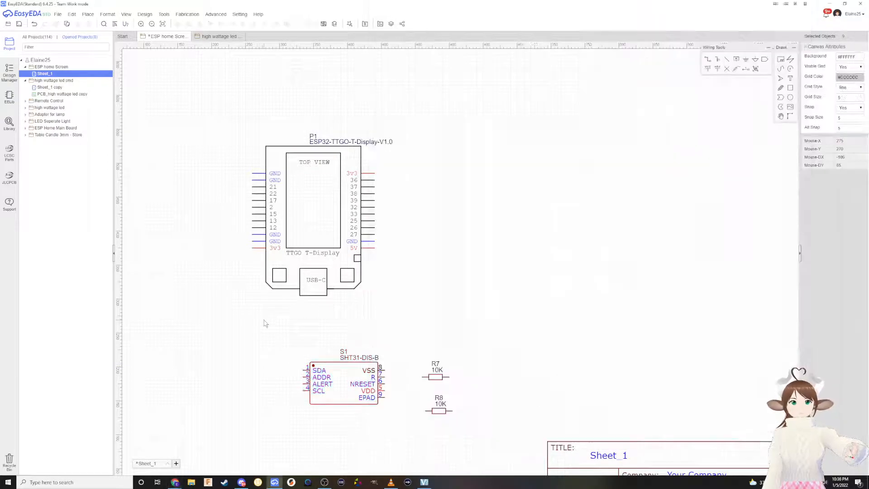
# Move the SHT31-DIS-B sensor beside the TTGO T-Display module and stack resistors R7 and R8 next to the sensor's VSS/VDD side
pyautogui.moveTo(344, 377); pyautogui.dragTo(472, 213)
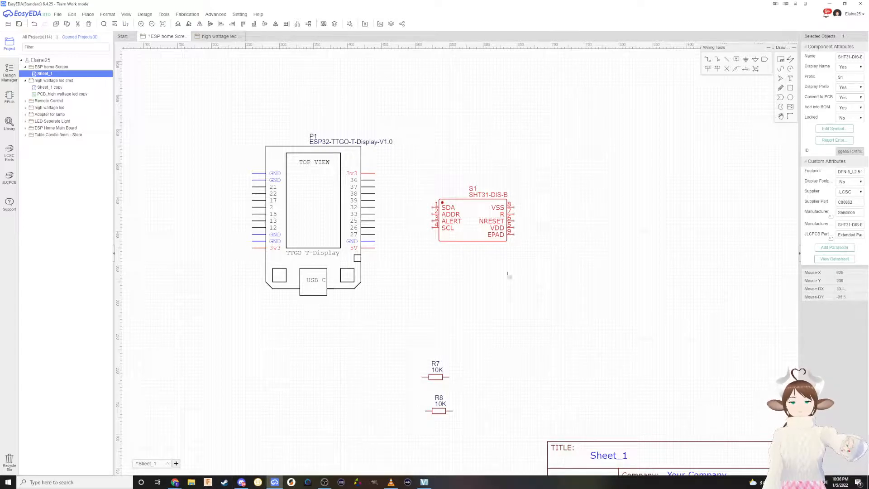
pyautogui.moveTo(471, 428); pyautogui.dragTo(549, 209)
pyautogui.scroll(5, 550, 209)
pyautogui.moveTo(569, 289); pyautogui.dragTo(560, 252)
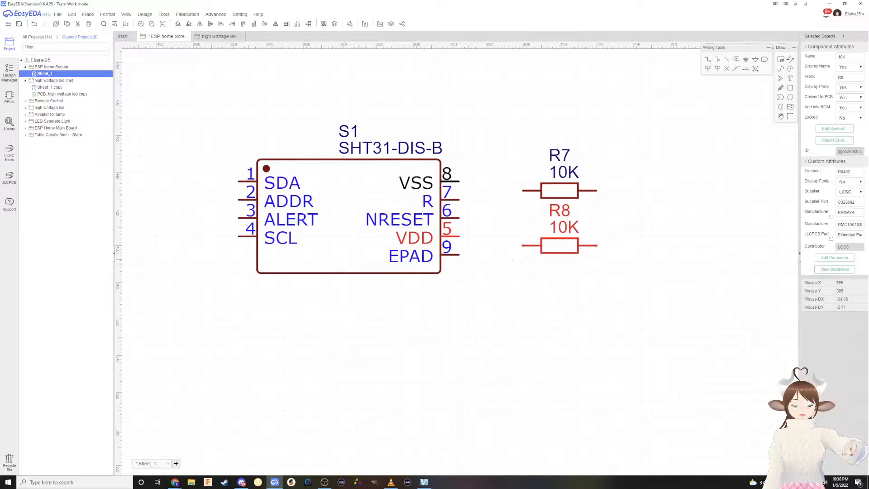
pyautogui.click(511, 262)
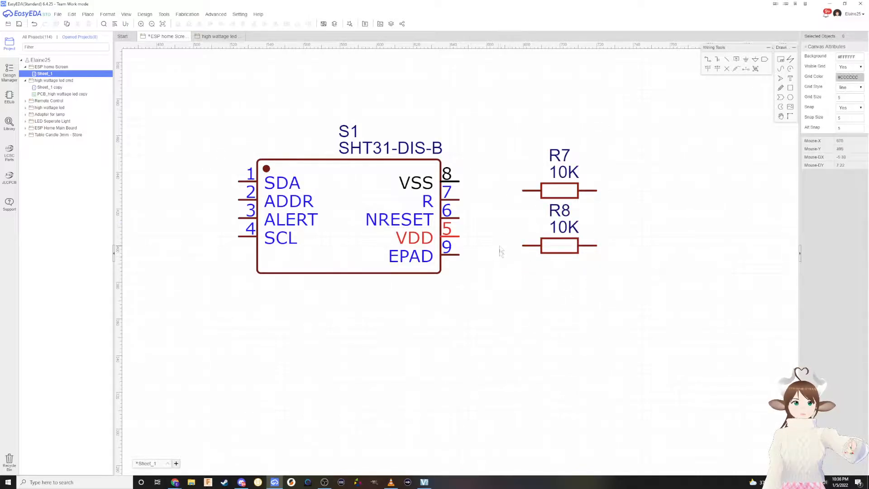
# Wire the sensor's VDD pin to the near ends of R8 and R7, and join its VSS pin to its R pin
pyautogui.click(460, 236)
pyautogui.click(523, 245)
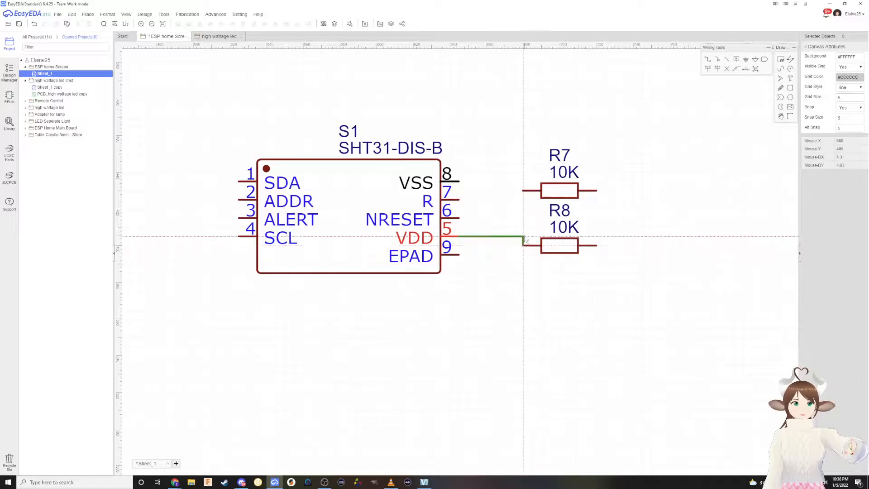
pyautogui.click(524, 237)
pyautogui.click(523, 191)
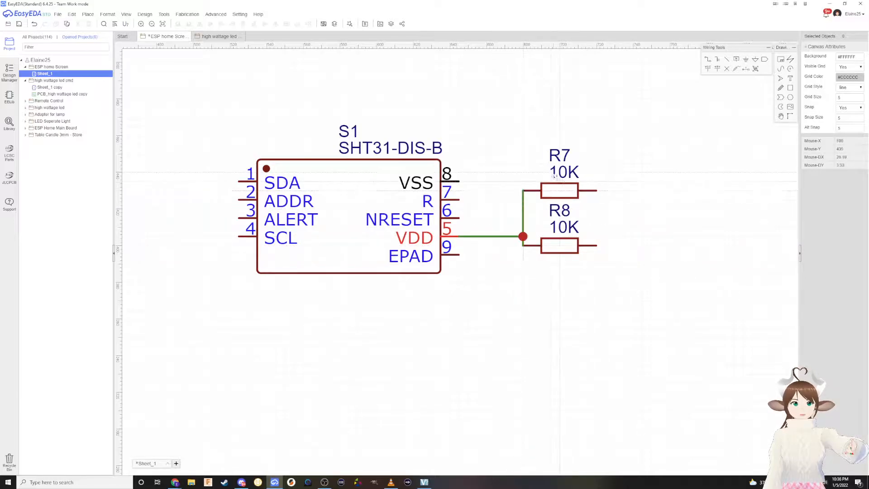
pyautogui.scroll(-5, 546, 175)
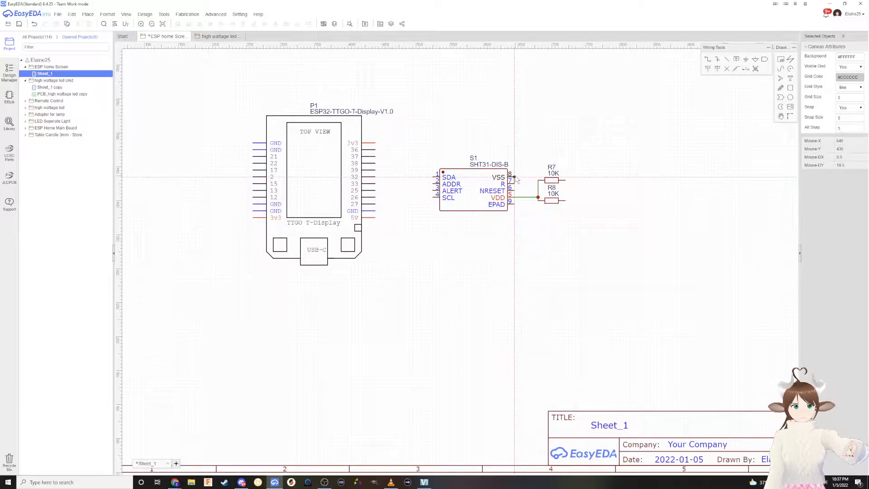
pyautogui.press('Escape')
# Move the wired sensor and resistor group below the TTGO module, and shift it to the module's lower right
pyautogui.moveTo(591, 207); pyautogui.dragTo(382, 347)
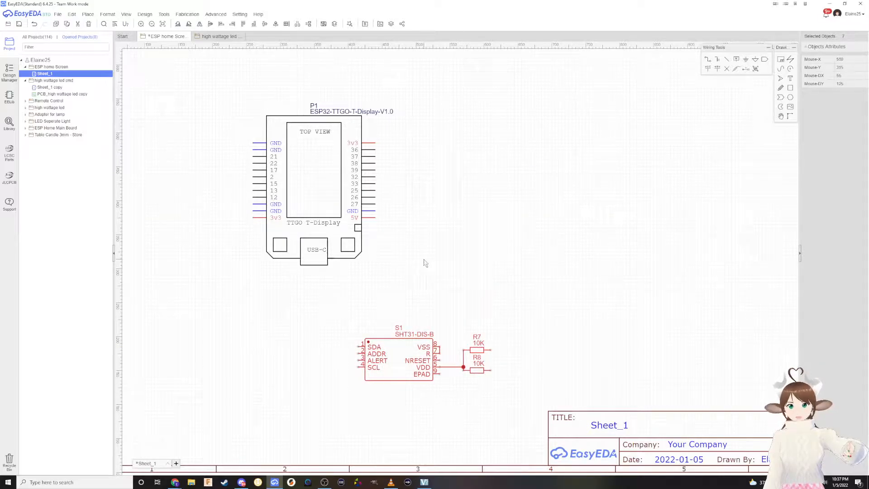
pyautogui.click(438, 258)
pyautogui.moveTo(543, 380); pyautogui.dragTo(339, 322)
pyautogui.moveTo(399, 352); pyautogui.dragTo(514, 267)
pyautogui.scroll(3, 613, 243)
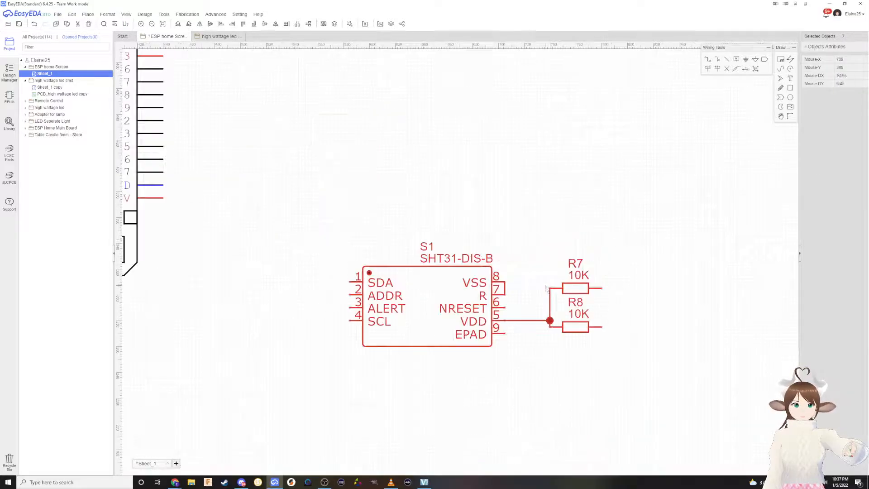
pyautogui.scroll(-2, 493, 285)
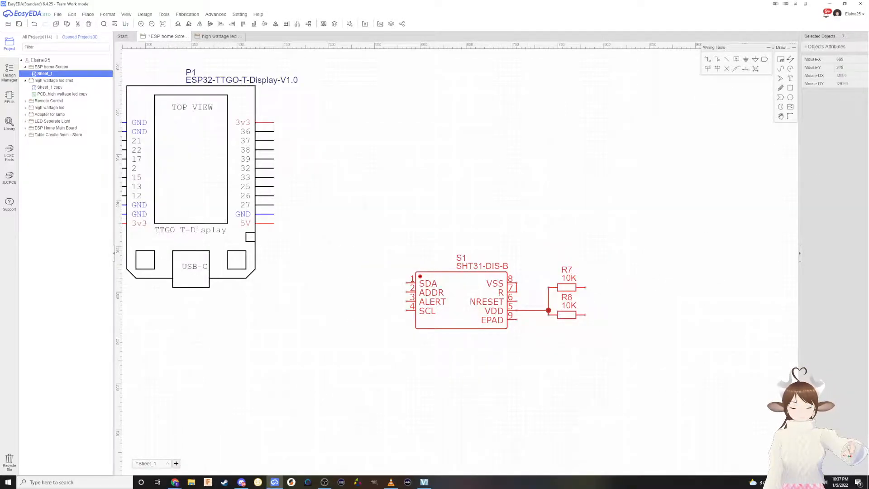
pyautogui.click(502, 193)
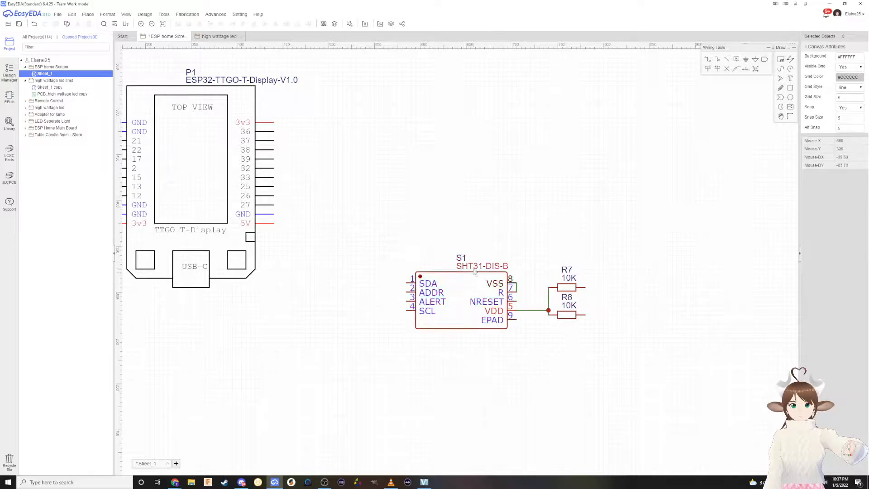
pyautogui.scroll(-2, 372, 219)
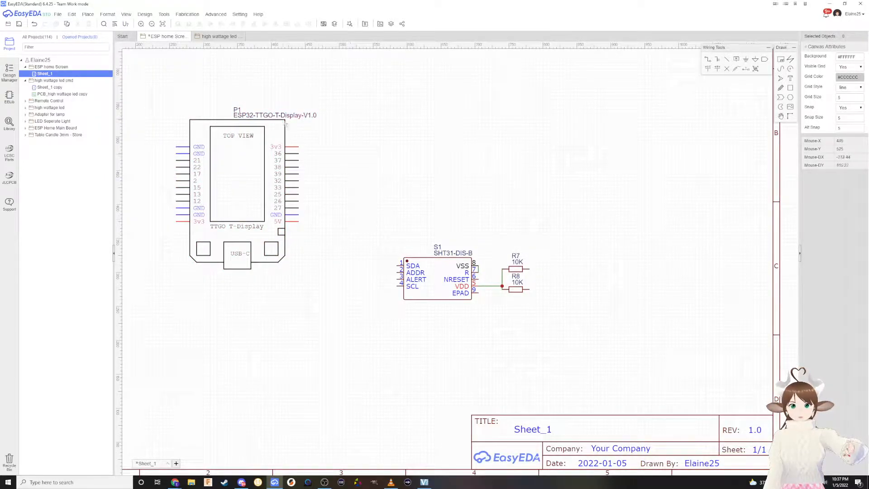
# Switch to the browser, go back to the ESPHome component list, and open the ST7789V page under Display Components
pyautogui.moveTo(175, 482)
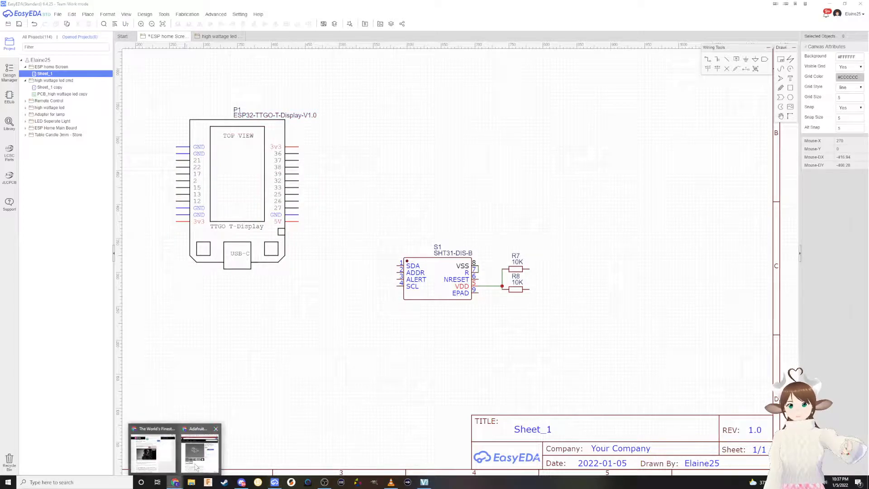
pyautogui.click(199, 446)
pyautogui.click(380, 21)
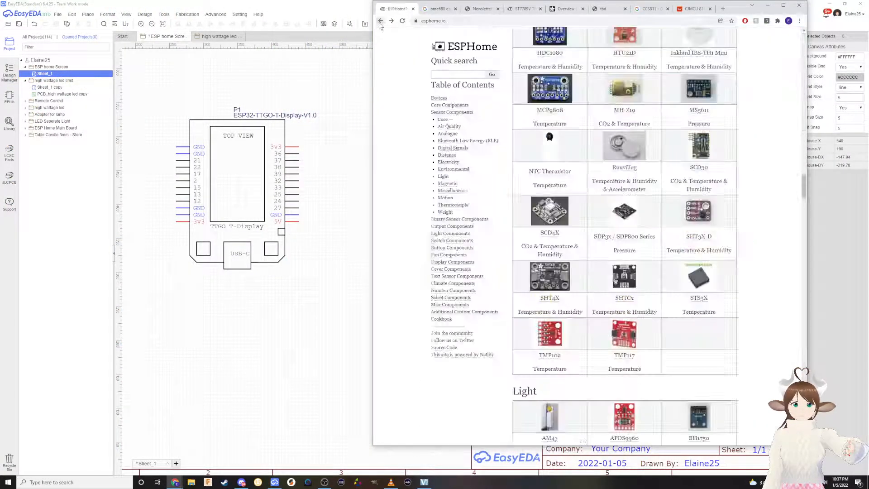
pyautogui.scroll(-8, 625, 235)
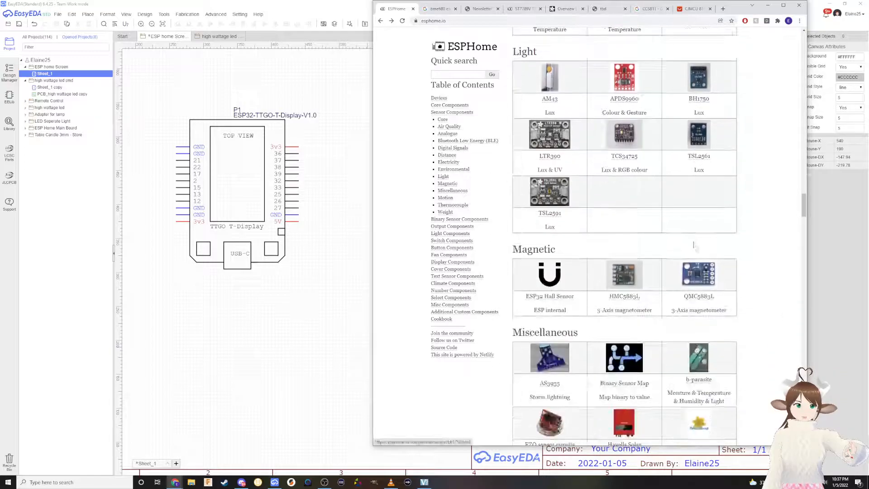
pyautogui.scroll(-20, 672, 250)
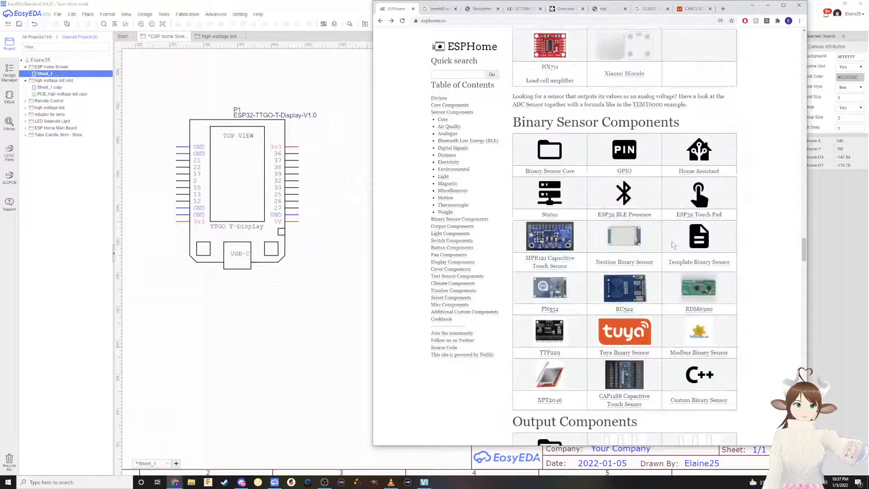
pyautogui.scroll(-20, 672, 250)
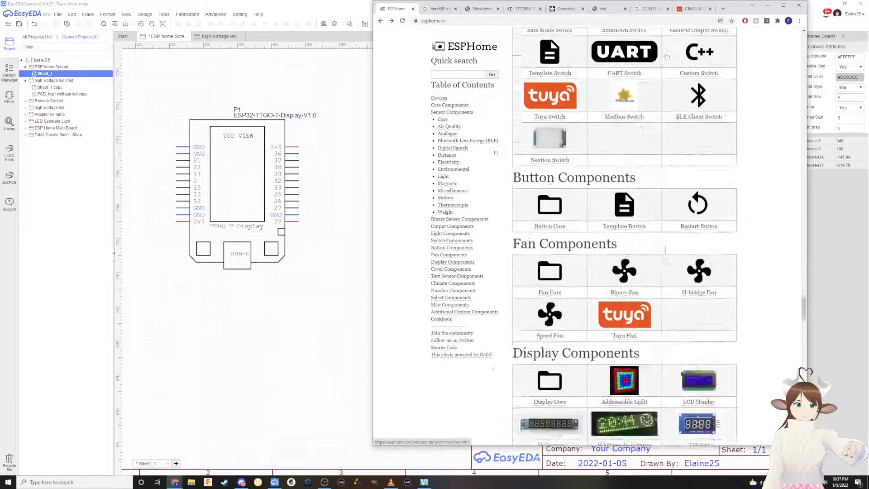
pyautogui.scroll(-5, 666, 249)
pyautogui.scroll(4, 682, 229)
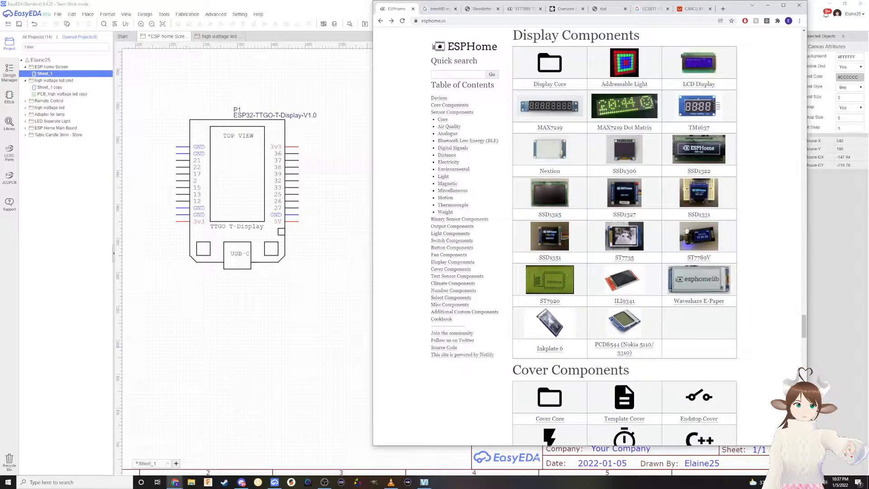
pyautogui.click(697, 228)
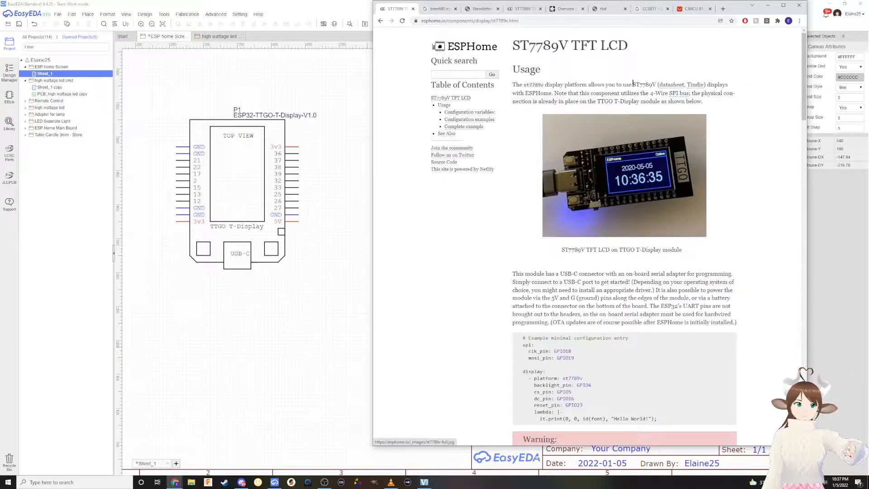
# Open the ST7789V datasheet link and examine the TTGO-T-Display GitHub repository for the board's pinout
pyautogui.click(673, 85)
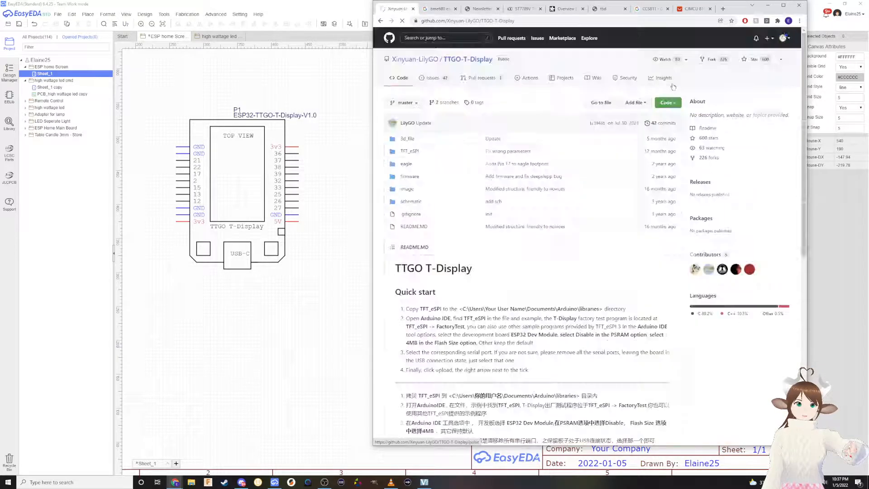
pyautogui.scroll(-15, 519, 142)
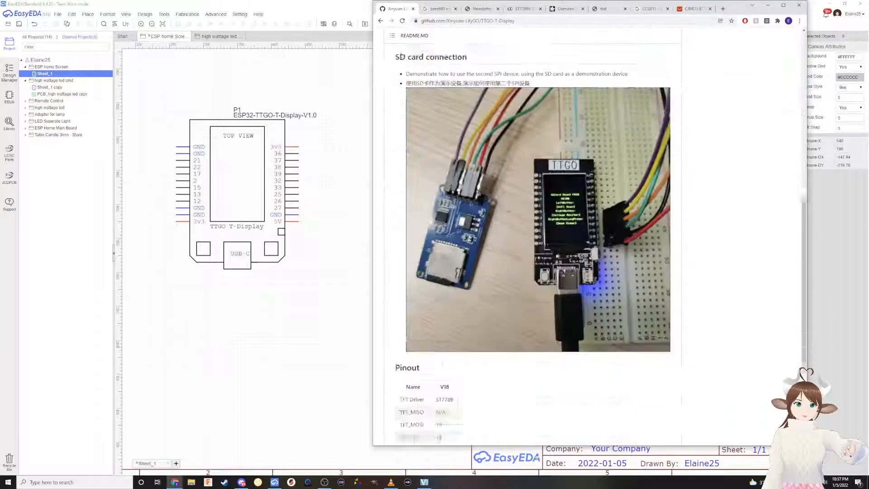
pyautogui.scroll(12, 467, 240)
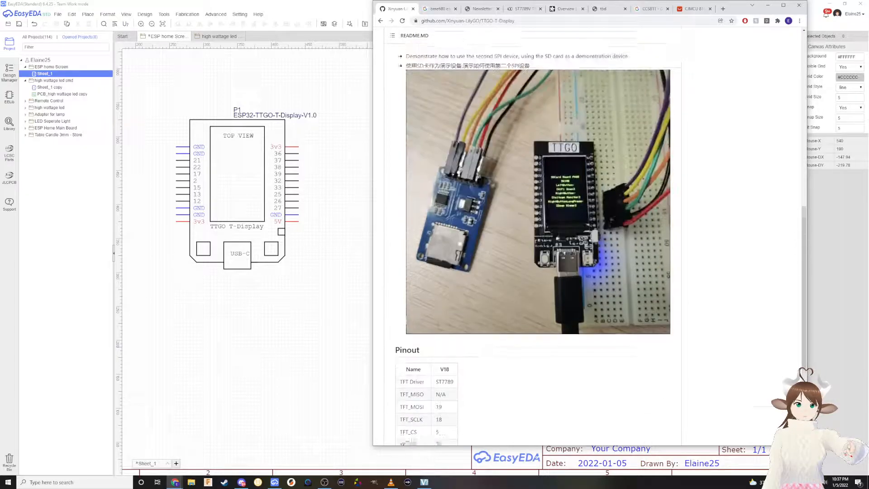
pyautogui.scroll(4, 467, 240)
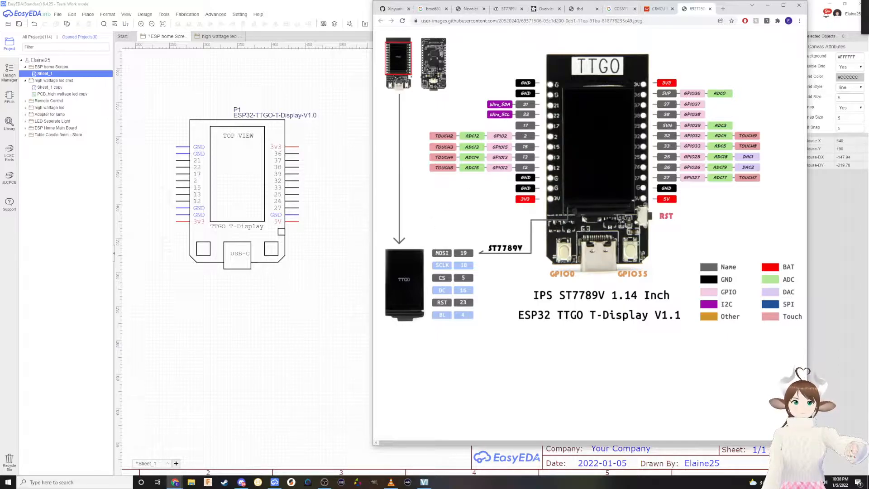
# Return to EasyEDA and move the wired sensor and resistor group directly below the TTGO T-Display module
pyautogui.click(305, 282)
pyautogui.moveTo(523, 296); pyautogui.dragTo(402, 247)
pyautogui.moveTo(441, 271); pyautogui.dragTo(250, 349)
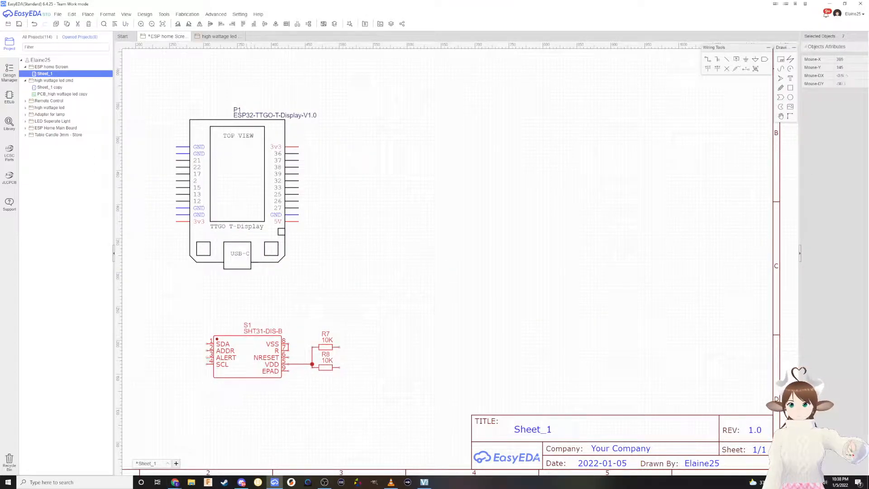
pyautogui.click(216, 316)
pyautogui.scroll(2, 247, 319)
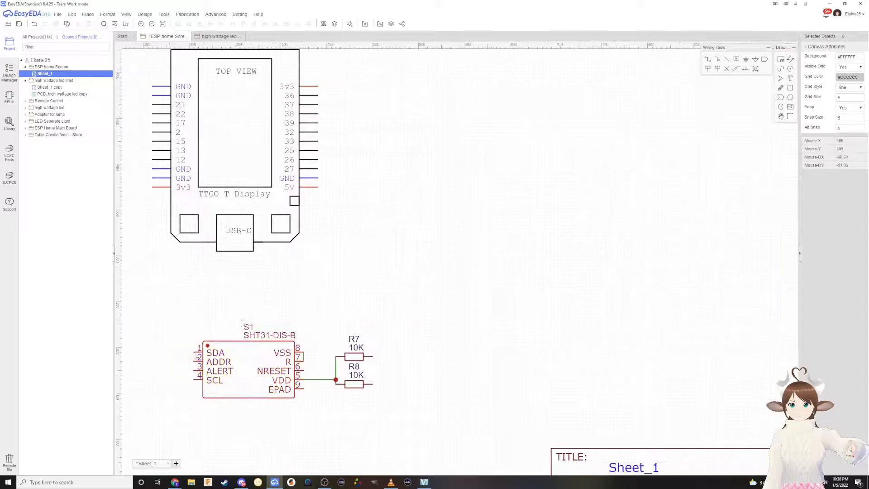
# Wire SDA over the top of the sensor to R7's free end, and SCL underneath it to R8's free end
pyautogui.click(194, 348)
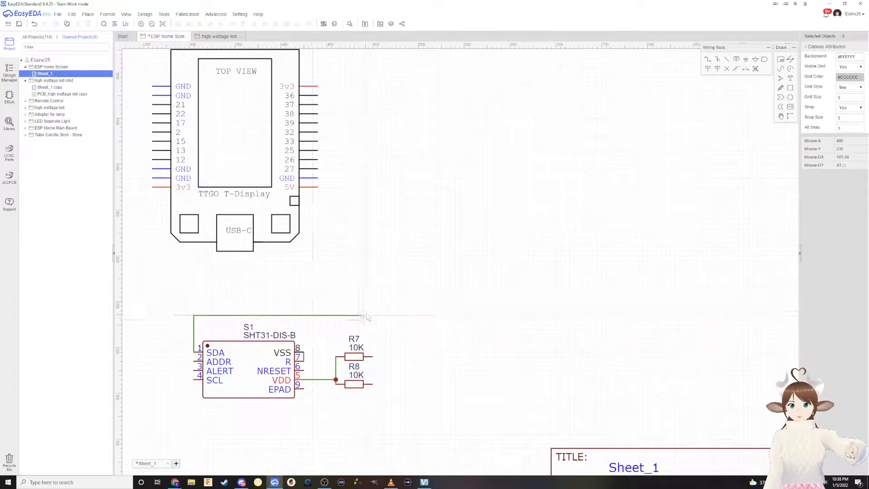
pyautogui.click(376, 319)
pyautogui.click(372, 356)
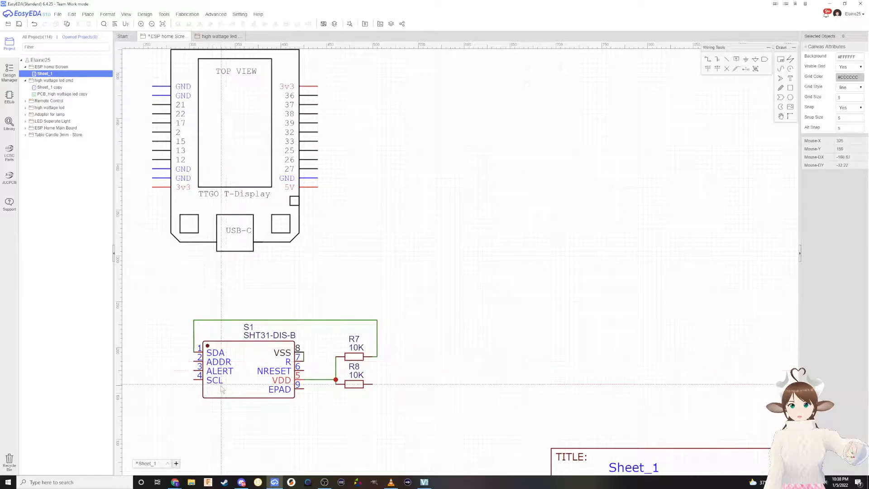
pyautogui.click(194, 375)
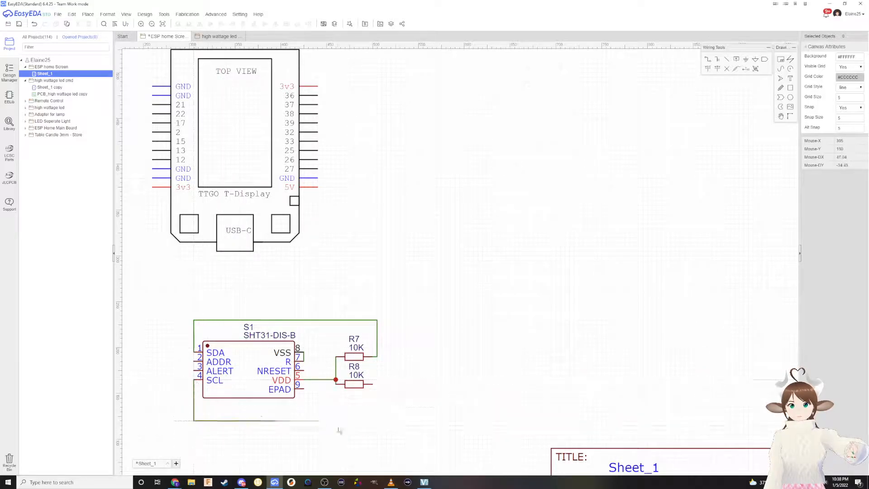
pyautogui.click(377, 406)
pyautogui.click(373, 383)
# Move the whole sensor circuit with R7, R8 and their wires to the lower left of the TTGO module, near the sheet border
pyautogui.moveTo(406, 388); pyautogui.dragTo(530, 360, button='right')
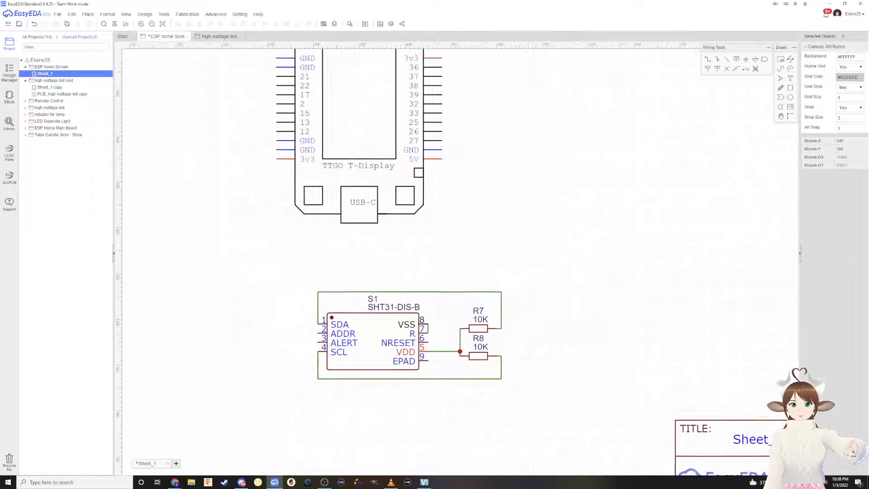
pyautogui.moveTo(523, 407); pyautogui.dragTo(307, 271)
pyautogui.moveTo(363, 340); pyautogui.dragTo(193, 326)
pyautogui.moveTo(498, 372); pyautogui.dragTo(591, 362, button='right')
pyautogui.moveTo(319, 327); pyautogui.dragTo(239, 321)
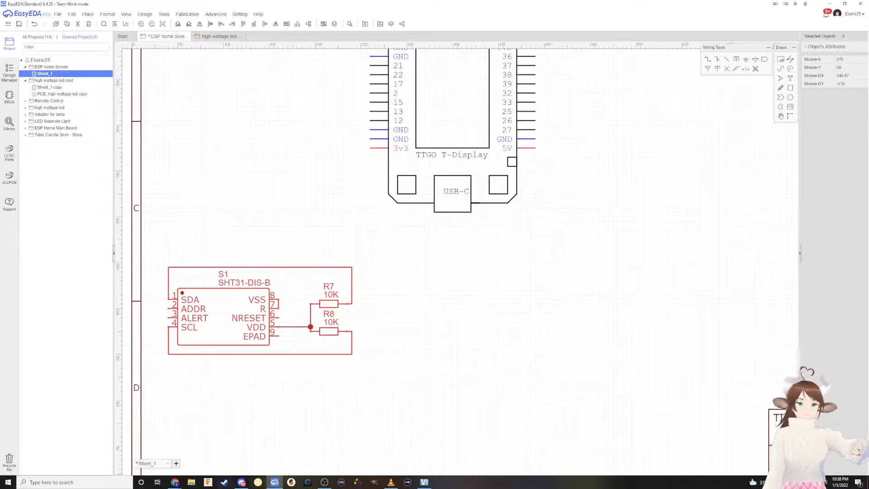
# Switch to the browser and look through the CCS811 air quality sensor's AliExpress listing, Google results and Adafruit overview guide
pyautogui.click(275, 484)
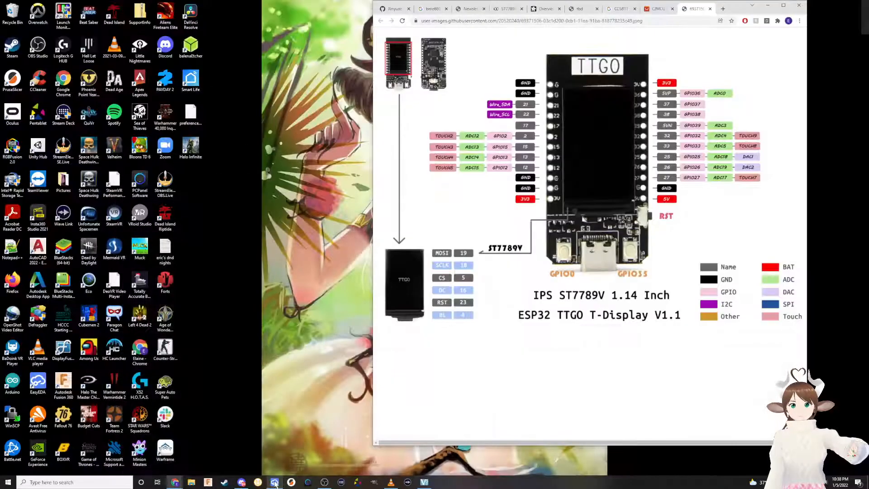
pyautogui.click(275, 483)
pyautogui.moveTo(176, 484)
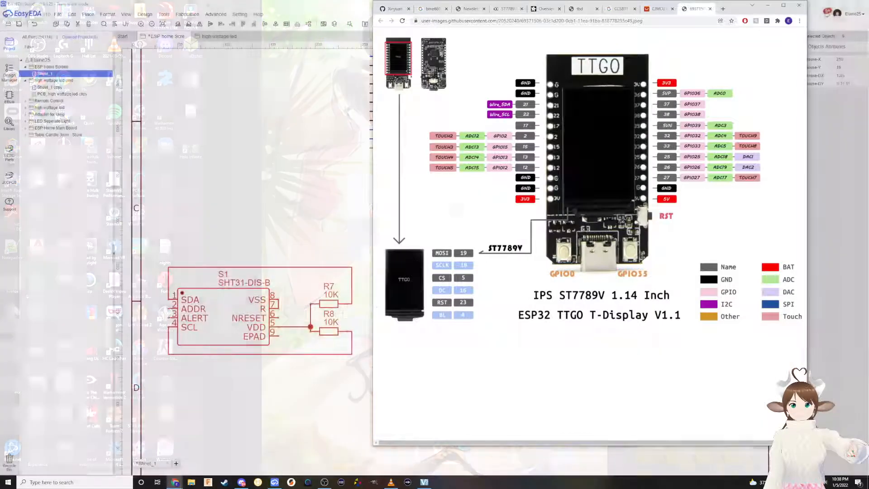
pyautogui.click(194, 449)
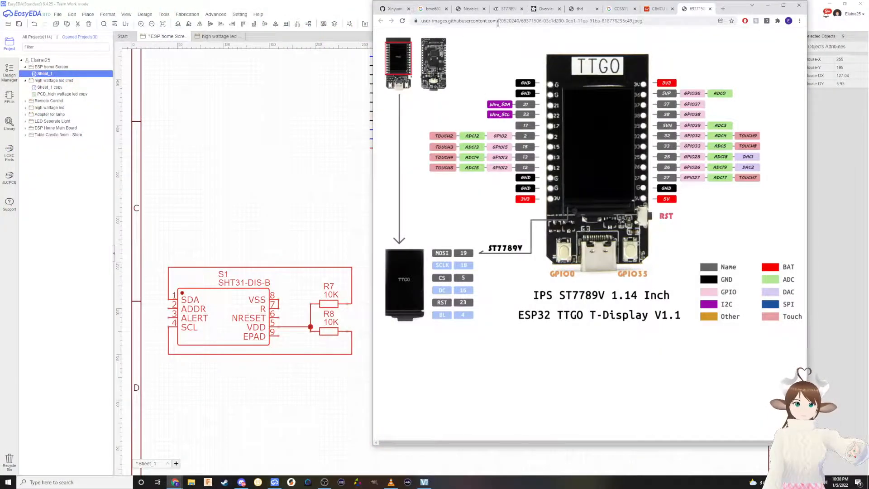
pyautogui.click(661, 11)
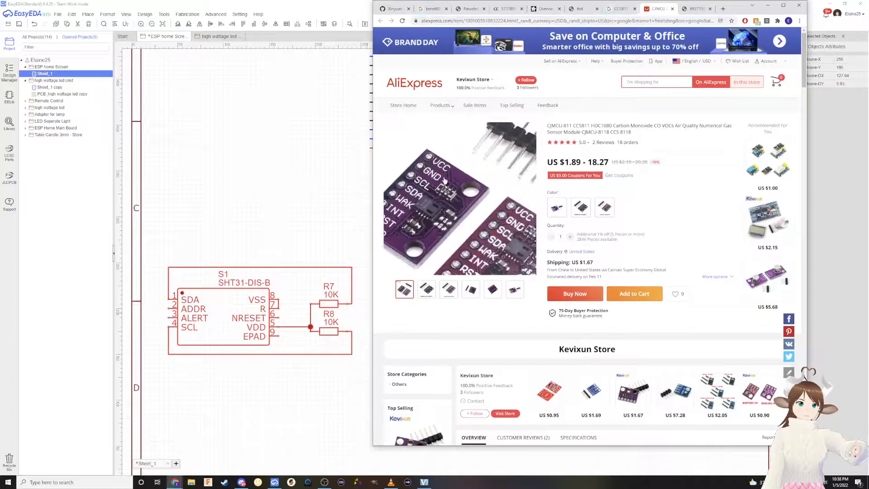
pyautogui.click(607, 11)
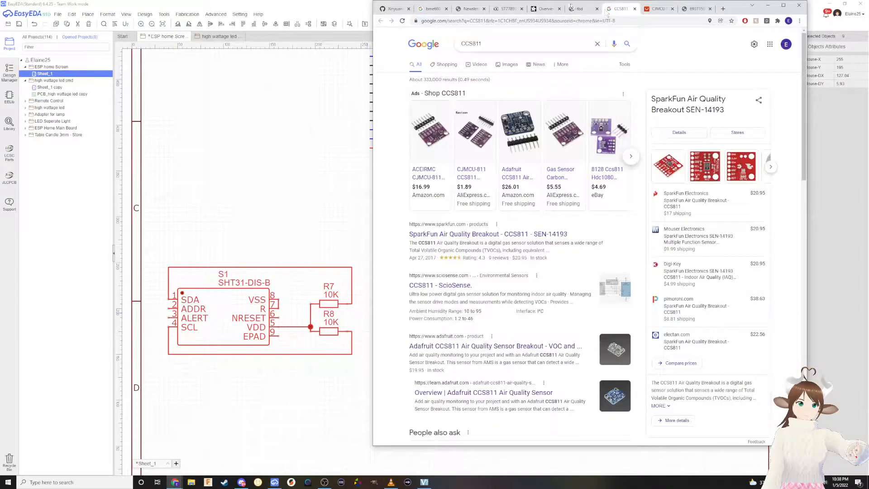
pyautogui.click(534, 10)
pyautogui.scroll(5, 543, 121)
pyautogui.scroll(10, 543, 122)
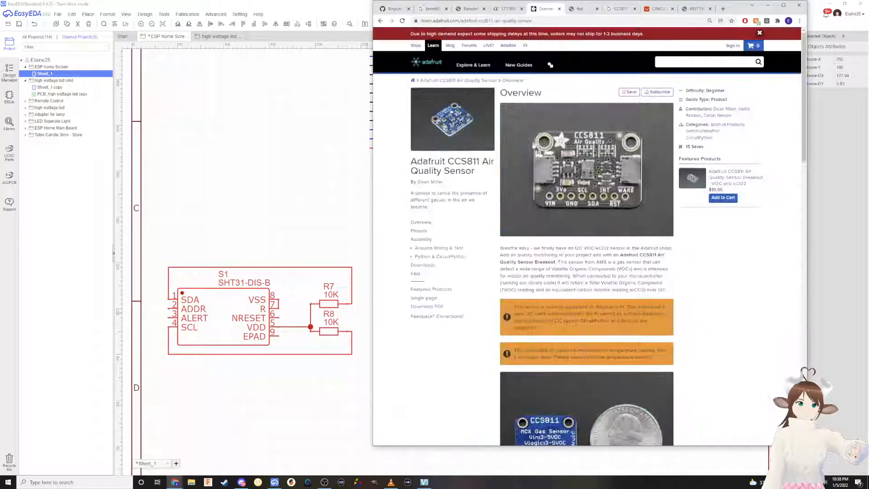
# Close the BME680 search results, the BME680 datasheet and the ST7789V documentation pages in the browser
pyautogui.click(507, 8)
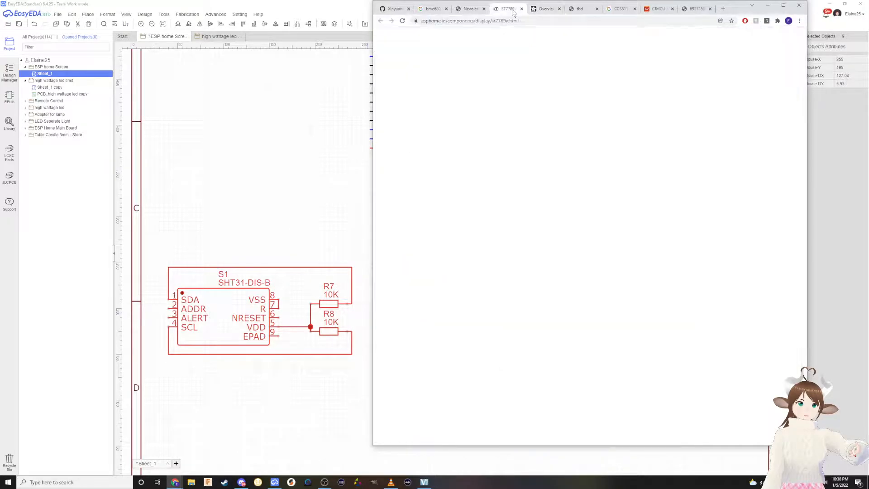
pyautogui.click(469, 9)
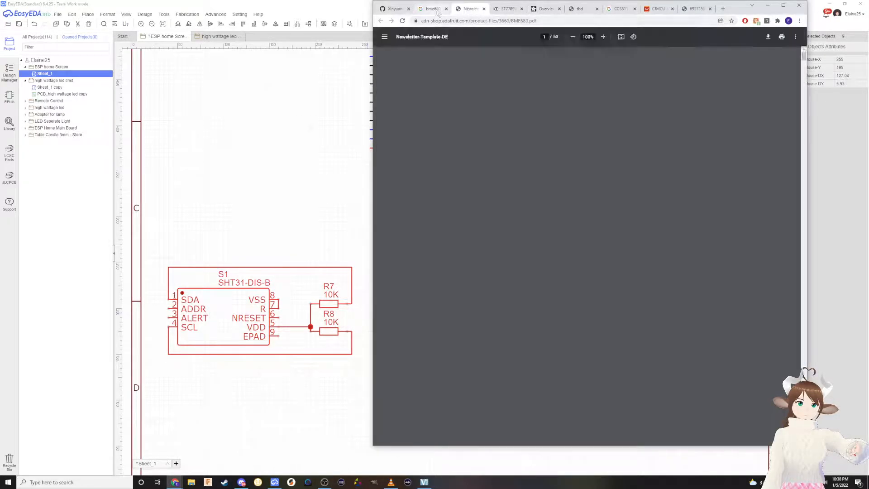
pyautogui.click(447, 9)
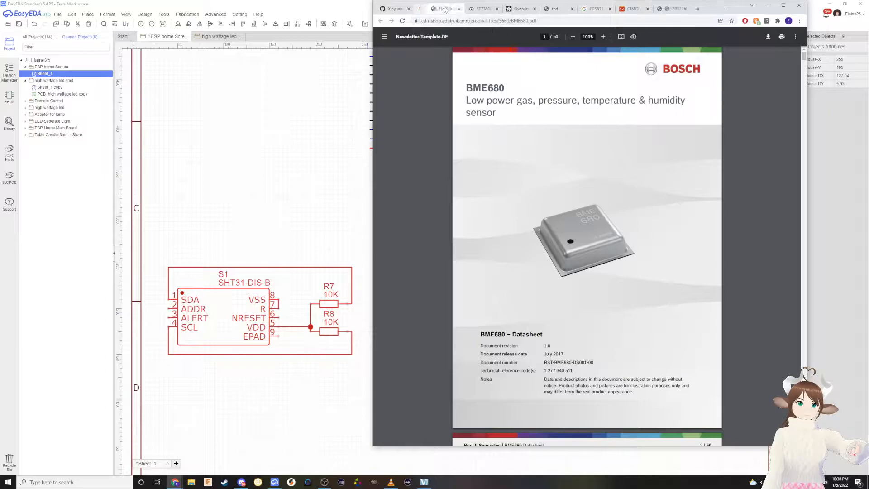
pyautogui.click(447, 8)
pyautogui.click(447, 9)
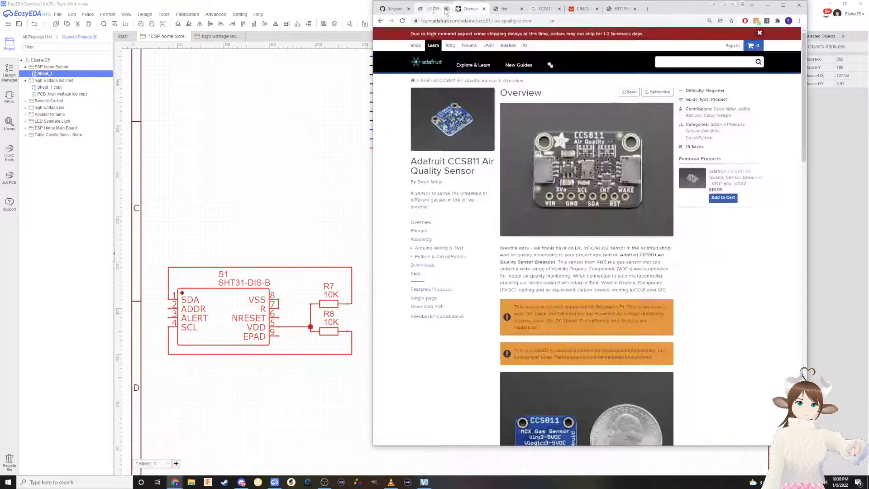
# Load esphome.io in place of the TTGO-T-Display GitHub repository page
pyautogui.click(392, 9)
pyautogui.click(450, 21)
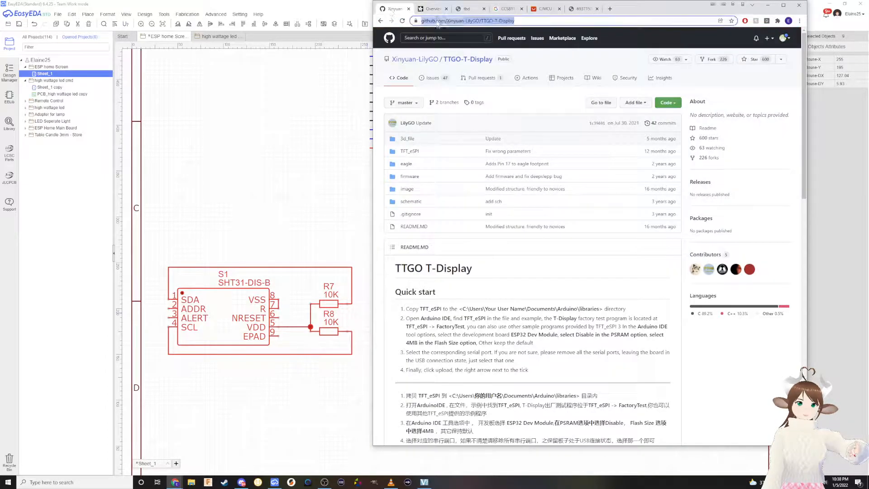
pyautogui.write('esphome.io')
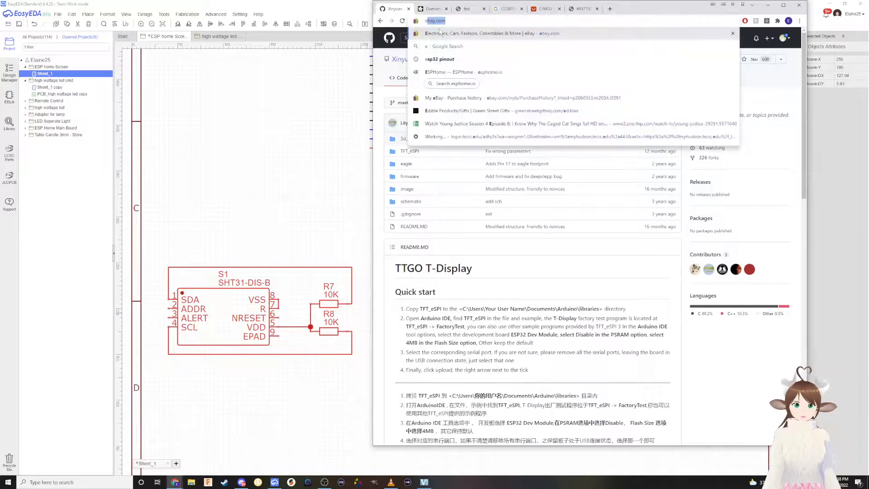
pyautogui.press('Return')
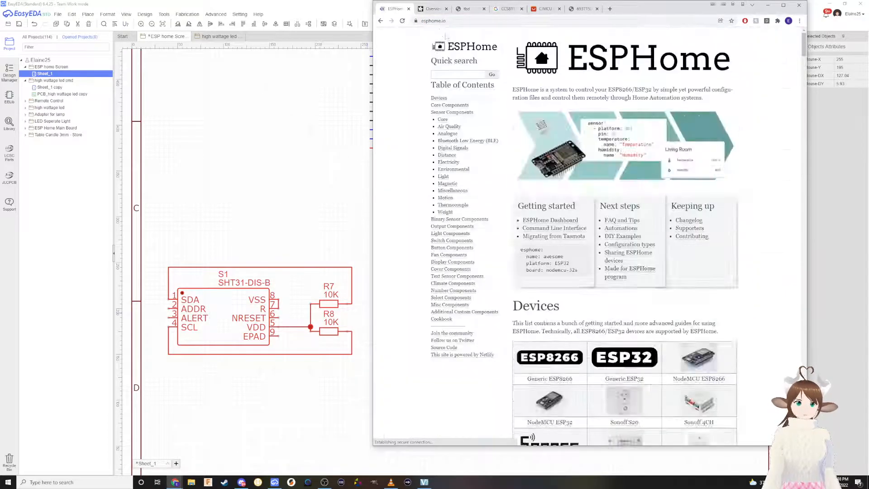
# Look through ESPHome's supported air quality and environmental sensors and open the SHT3X-D temperature and humidity sensor page
pyautogui.scroll(-20, 529, 292)
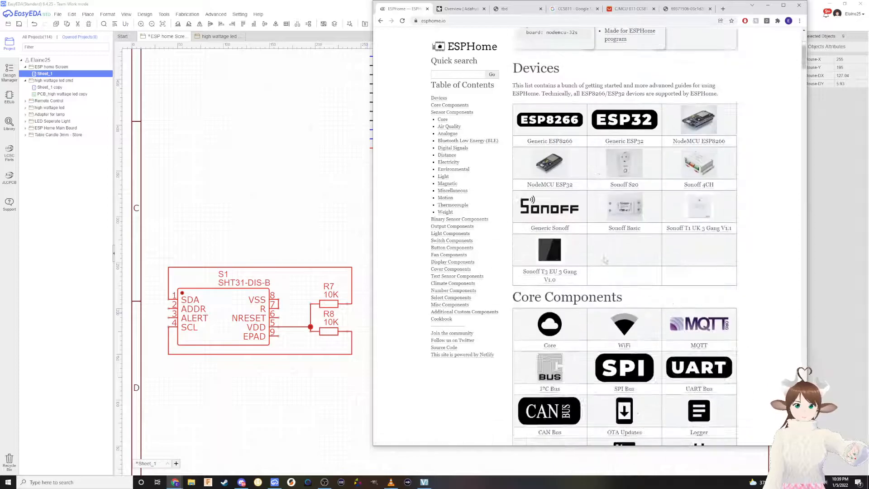
pyautogui.scroll(-2, 662, 224)
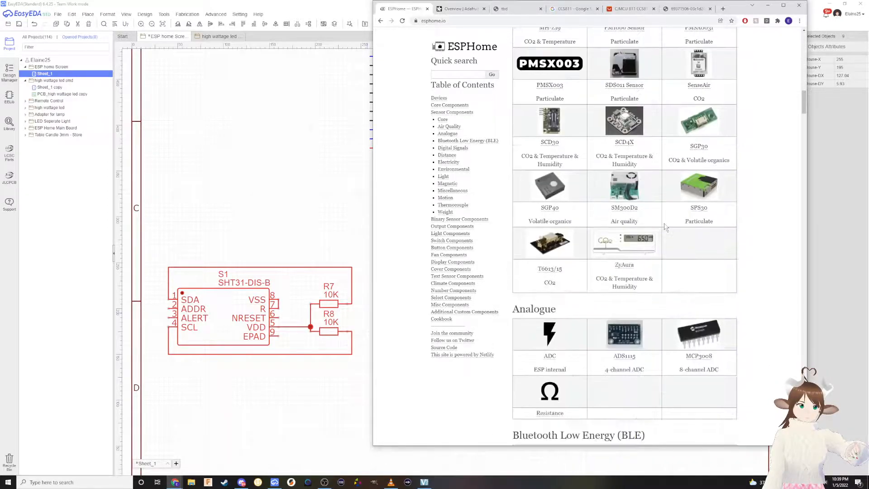
pyautogui.scroll(4, 658, 217)
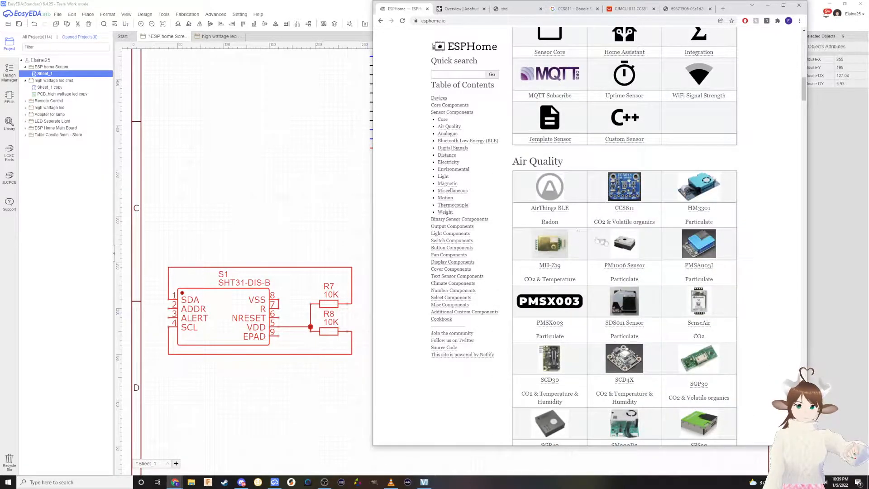
pyautogui.scroll(-3, 647, 265)
pyautogui.scroll(-15, 702, 245)
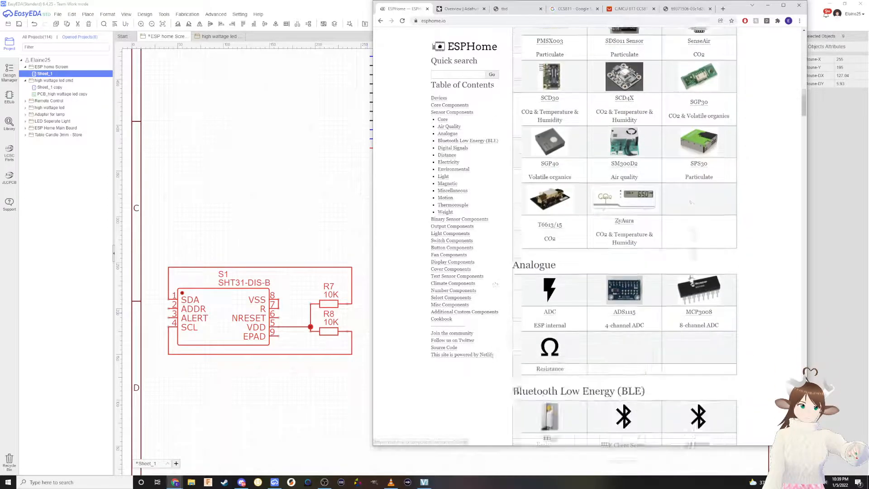
pyautogui.scroll(-15, 696, 203)
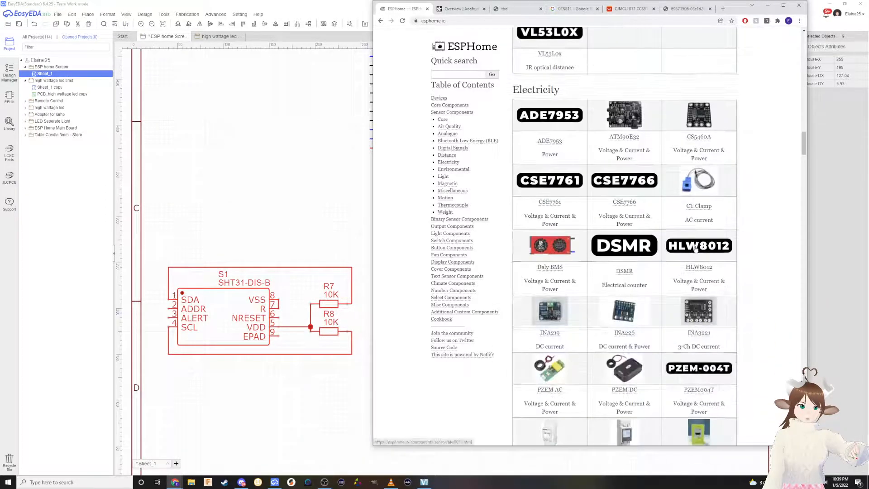
pyautogui.scroll(-3, 696, 192)
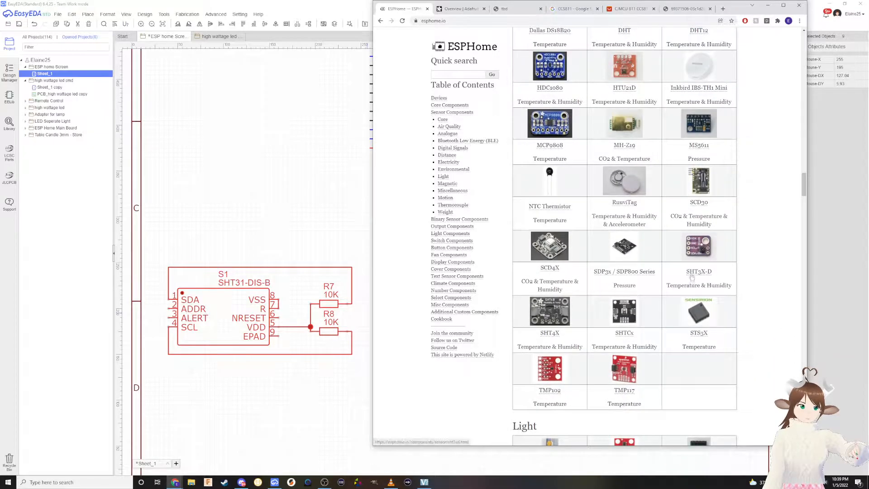
pyautogui.click(691, 280)
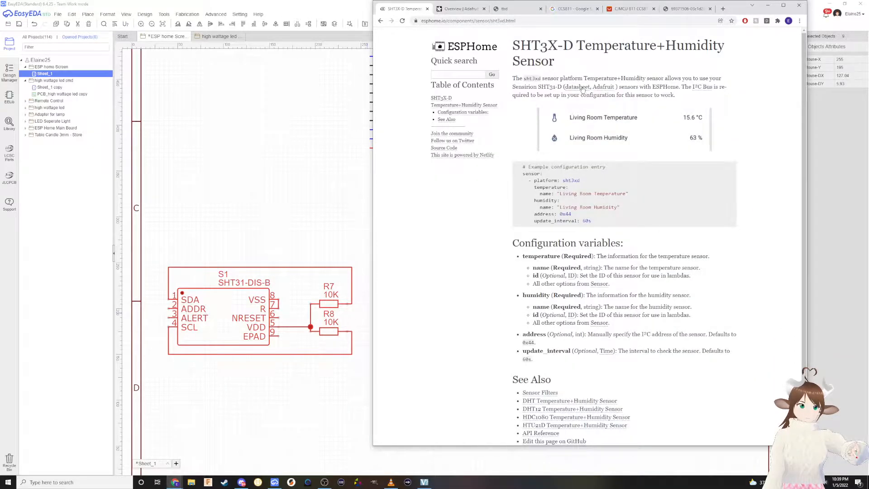
# Open the linked Adafruit SHT31-D product page and examine the breakout board's pin labels and components in its enlarged front and back photos
pyautogui.click(598, 88)
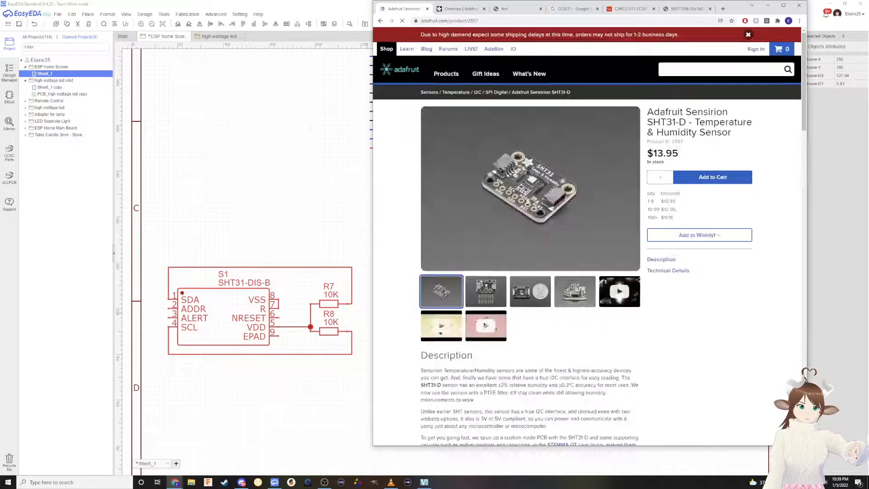
pyautogui.click(523, 189)
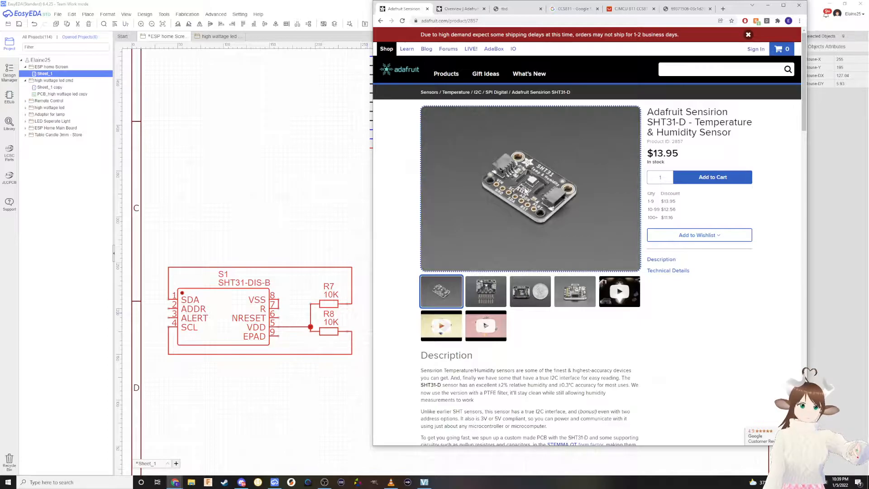
pyautogui.click(486, 299)
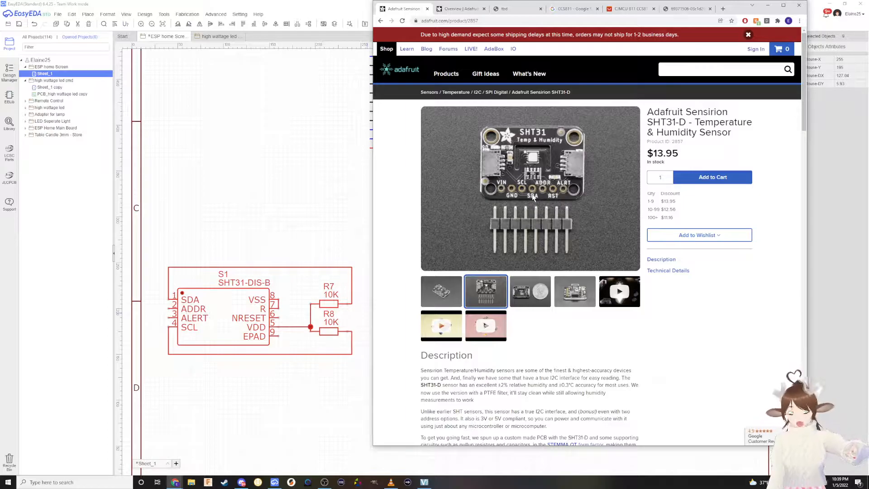
pyautogui.keyDown('ctrl'); pyautogui.scroll(3, 532, 190); pyautogui.keyUp('ctrl')
pyautogui.scroll(-1, 588, 245)
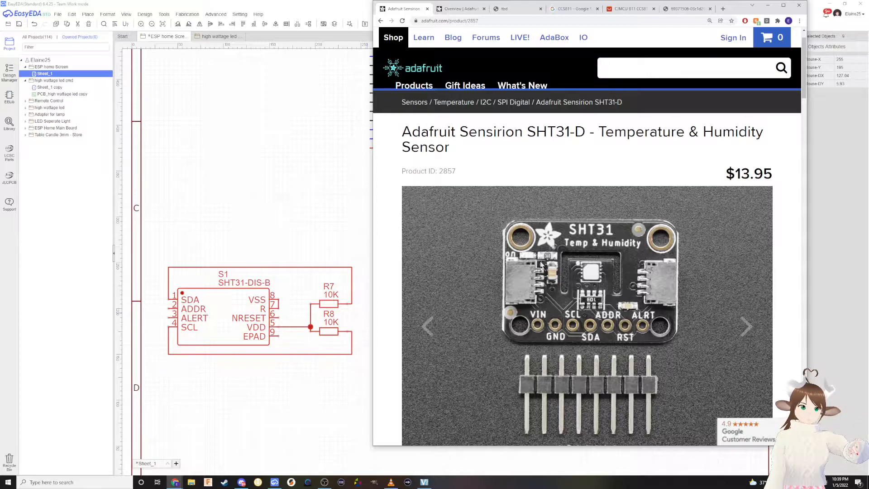
pyautogui.scroll(-2, 544, 294)
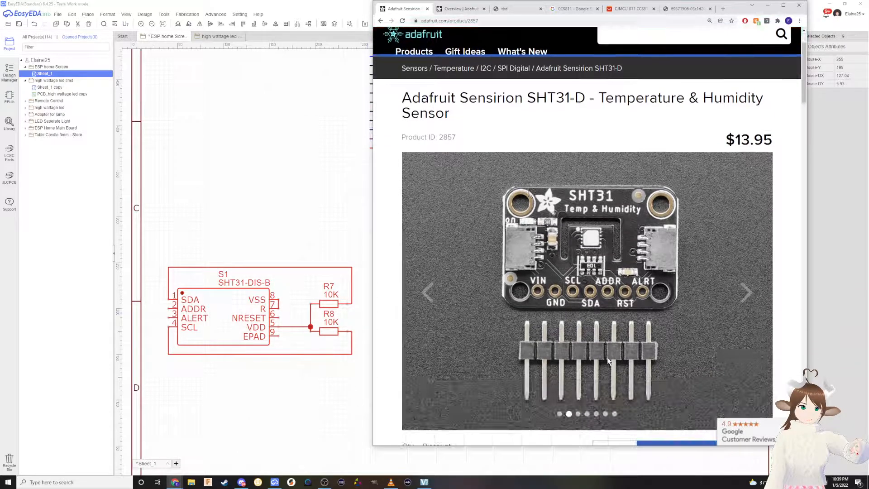
pyautogui.click(745, 295)
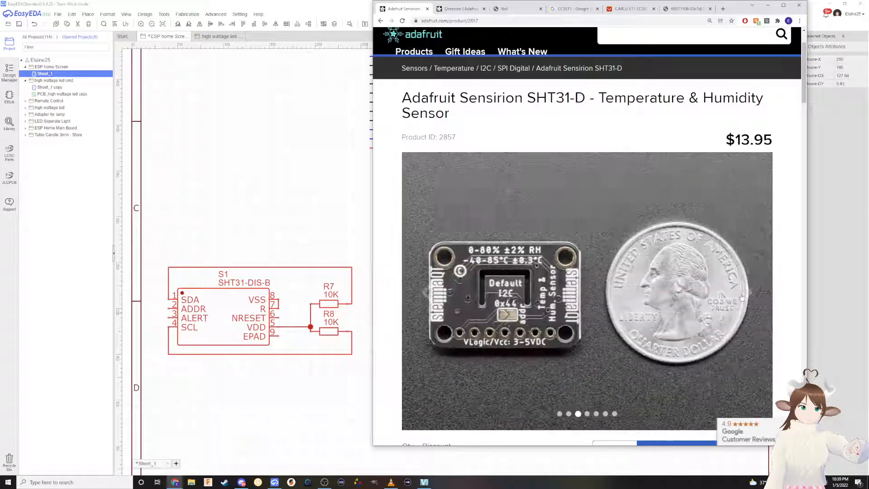
pyautogui.click(426, 292)
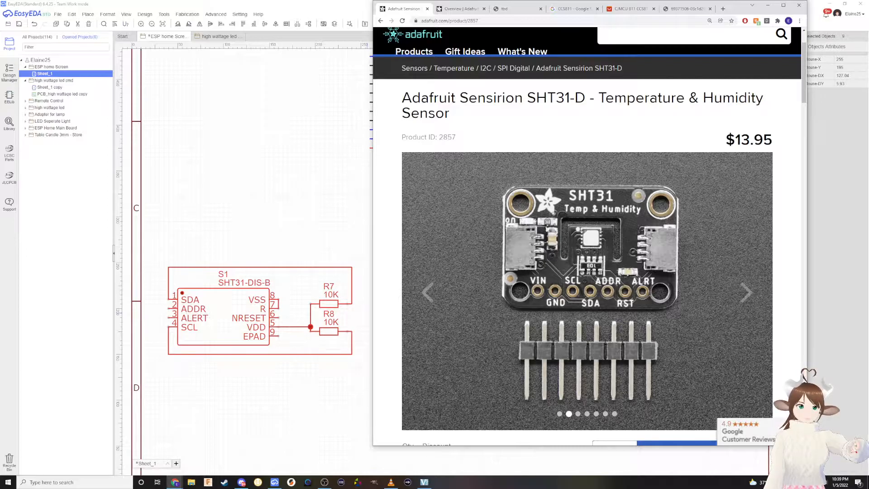
# Return to EasyEDA and wire the sensor's VDD net, from R7's VDD-side end, to the TTGO module's lower 3v3 pin
pyautogui.click(307, 221)
pyautogui.moveTo(364, 215); pyautogui.dragTo(429, 223, button='right')
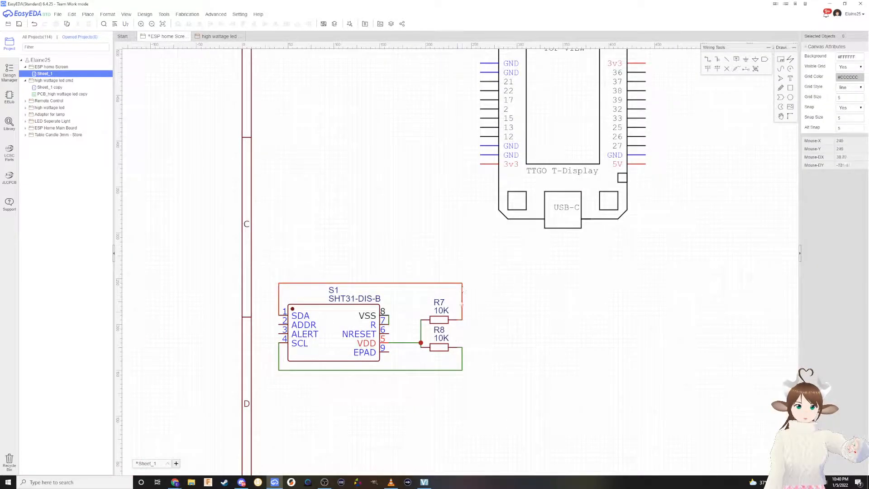
pyautogui.press('w')
pyautogui.click(421, 320)
pyautogui.moveTo(430, 191); pyautogui.dragTo(419, 303, button='right')
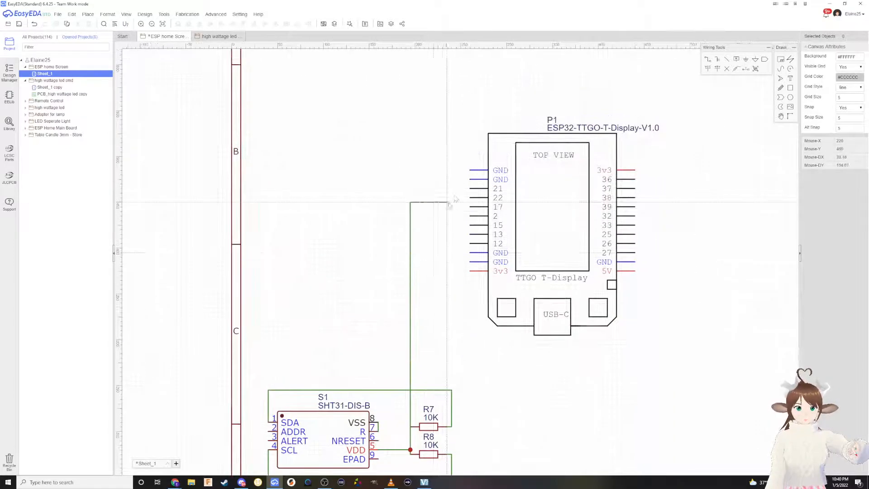
pyautogui.click(470, 271)
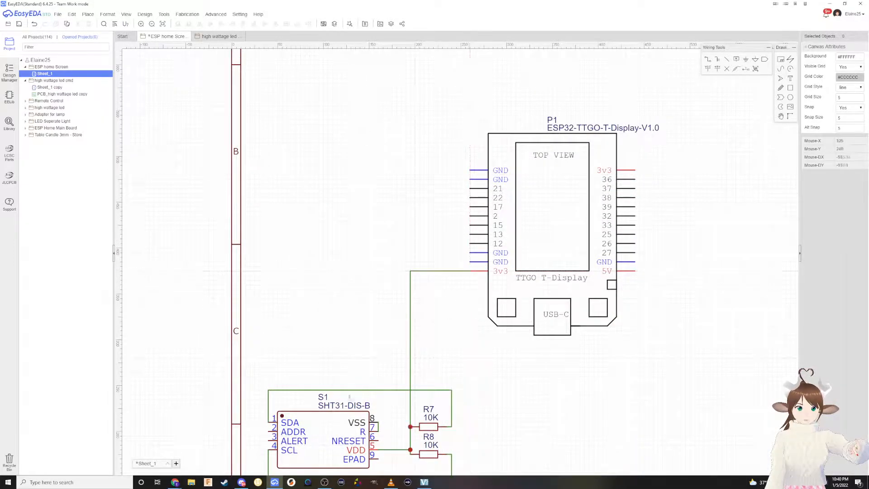
# Wire the sensor's VSS pin to the TTGO module's GND pin directly above the connected 3v3 pin
pyautogui.click(379, 422)
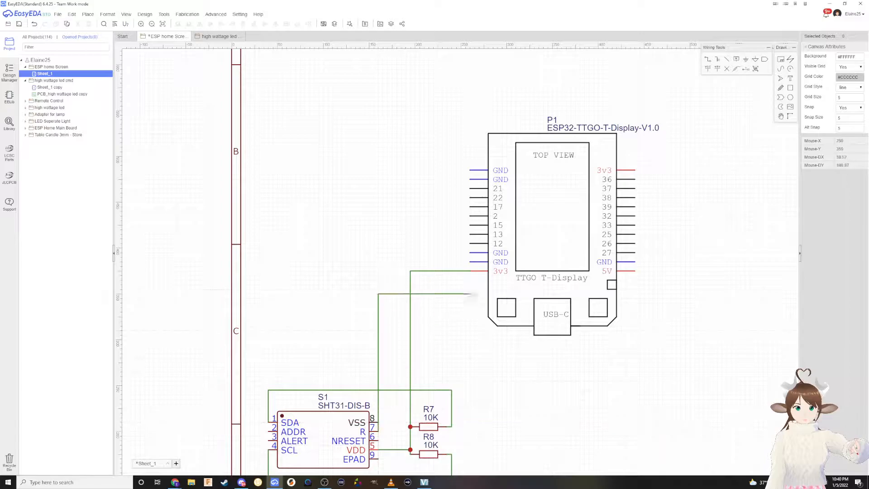
pyautogui.click(470, 261)
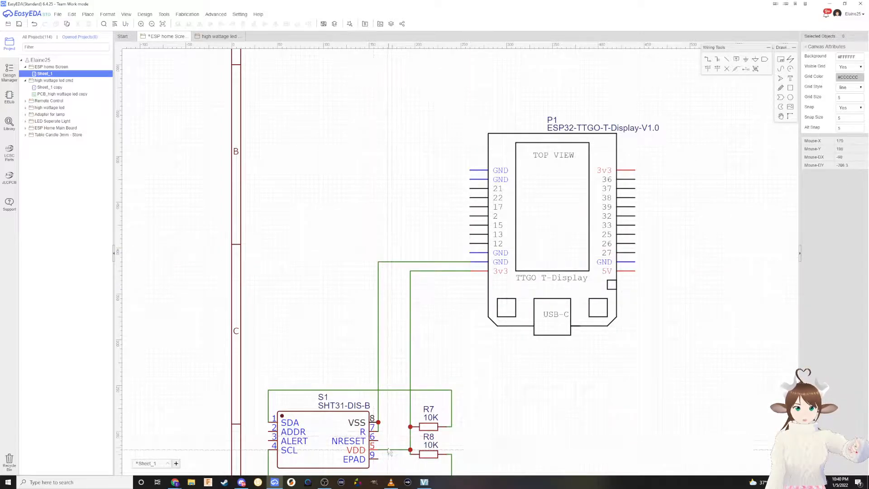
pyautogui.moveTo(372, 375); pyautogui.dragTo(371, 329, button='right')
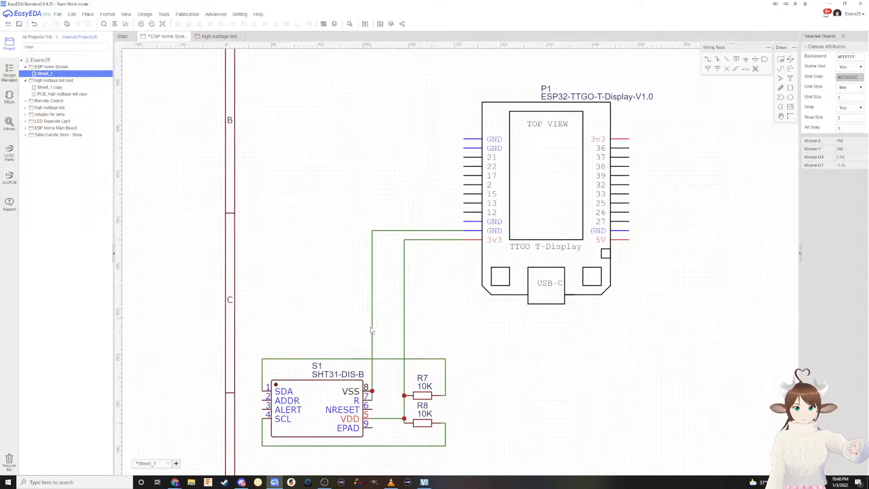
# Show the browser's TTGO T-Display pinout image side by side with EasyEDA, and collapse EasyEDA's project tree and object attributes
pyautogui.moveTo(174, 482)
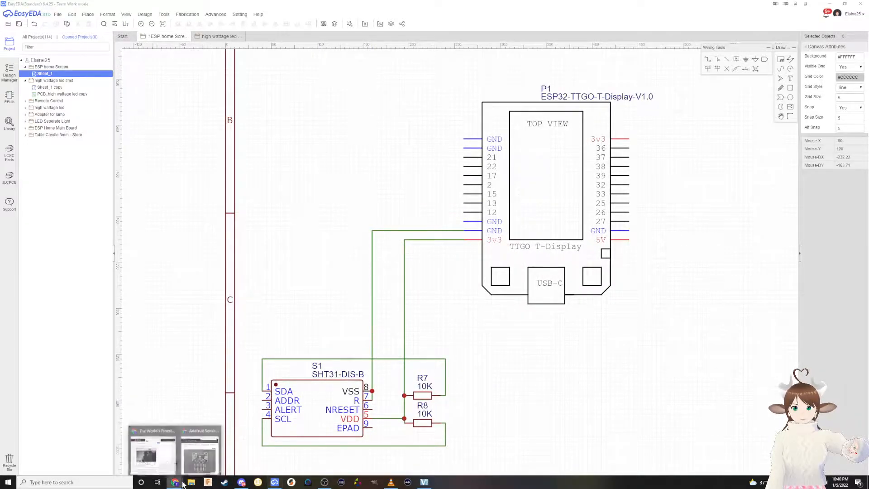
pyautogui.click(205, 449)
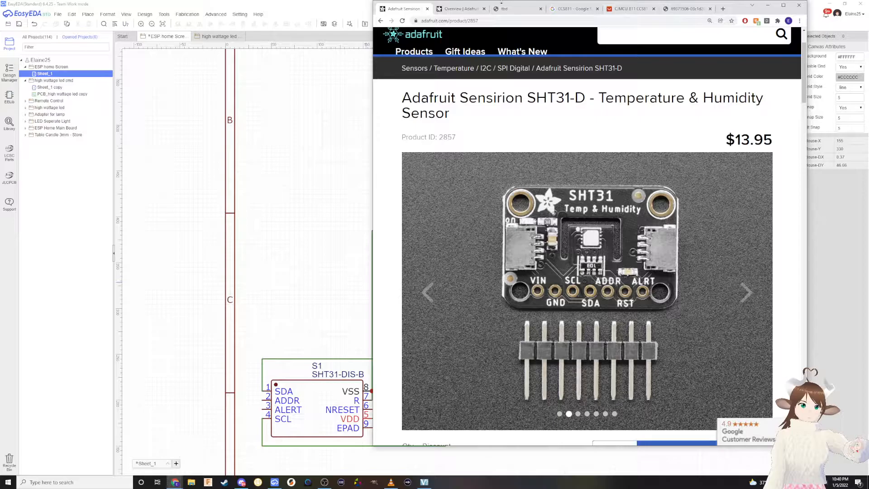
pyautogui.click(676, 8)
pyautogui.moveTo(734, 10); pyautogui.dragTo(0, 393)
pyautogui.click(544, 97)
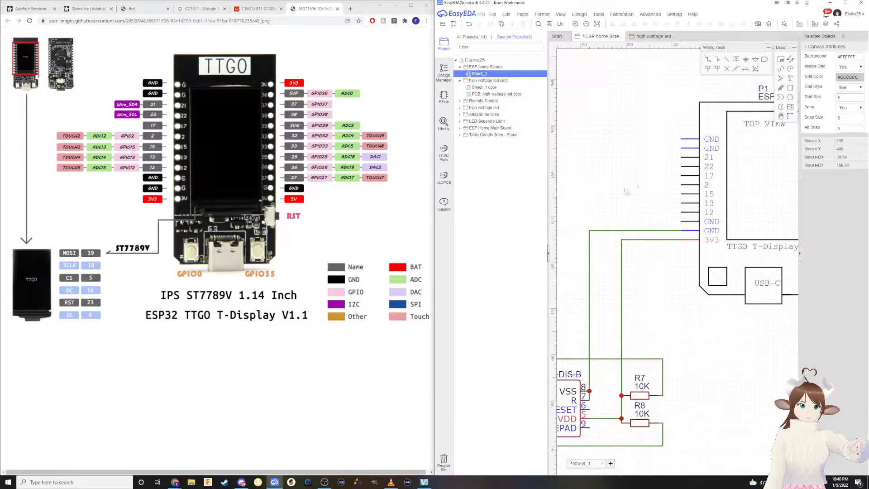
pyautogui.click(549, 251)
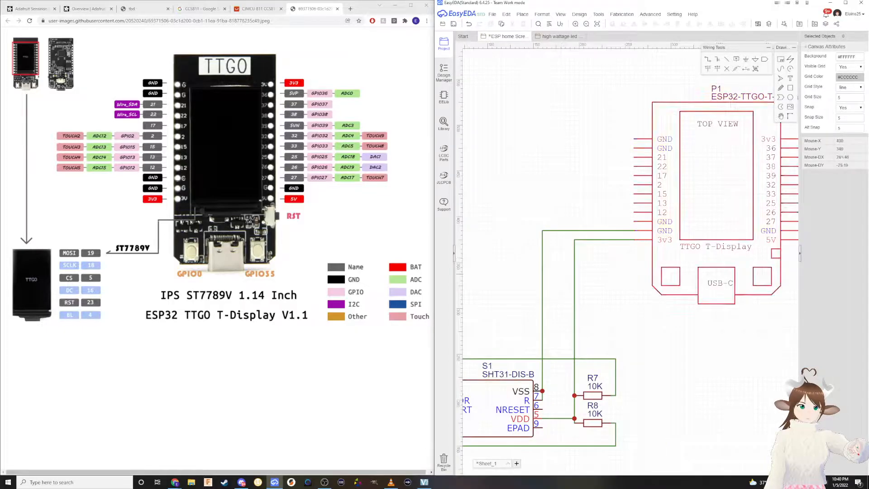
pyautogui.click(801, 254)
# Wire the SHT31's SDA net from its upper-left corner to pin 21 of the TTGO module
pyautogui.moveTo(561, 276); pyautogui.dragTo(618, 261, button='right')
pyautogui.press('w')
pyautogui.click(523, 345)
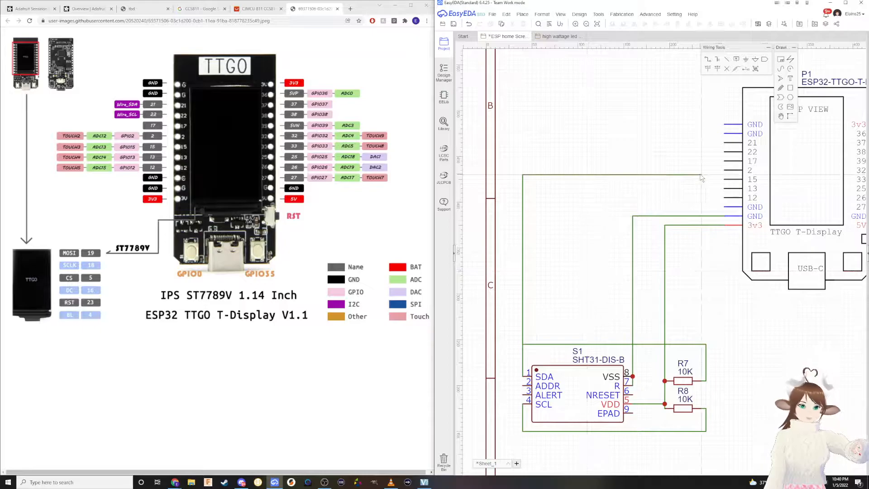
pyautogui.click(724, 143)
# Wire the SHT31's SCL pin to pin 22 of the TTGO module, routing it outside the SDA wire
pyautogui.click(523, 403)
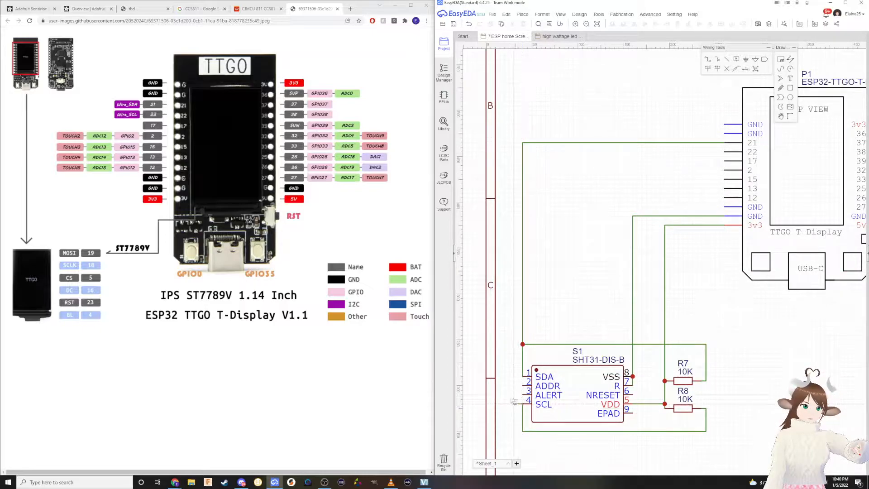
pyautogui.click(512, 155)
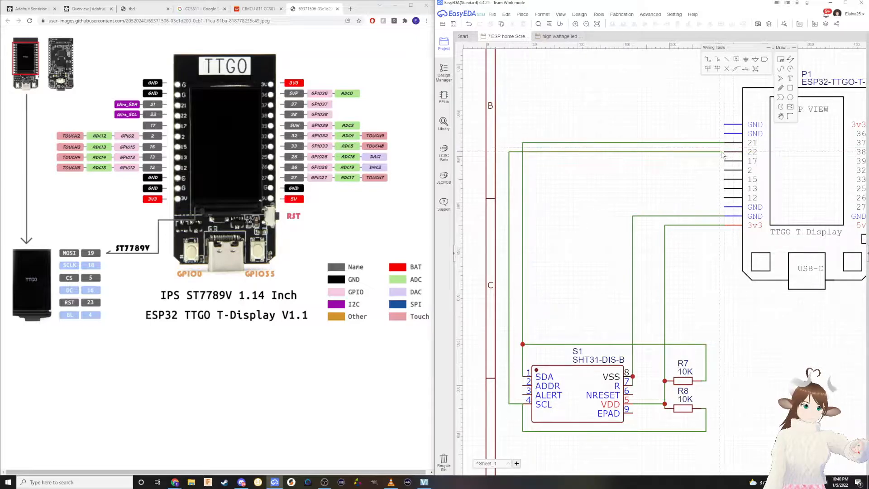
pyautogui.click(724, 152)
pyautogui.scroll(-3, 661, 312)
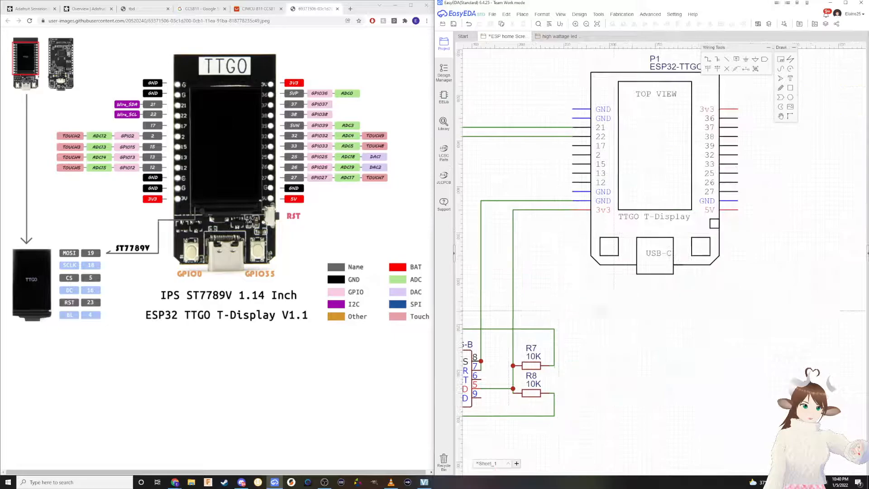
# Save the ESP home Screen schematic with the SHT31 wiring in place
pyautogui.moveTo(730, 299); pyautogui.dragTo(674, 317, button='right')
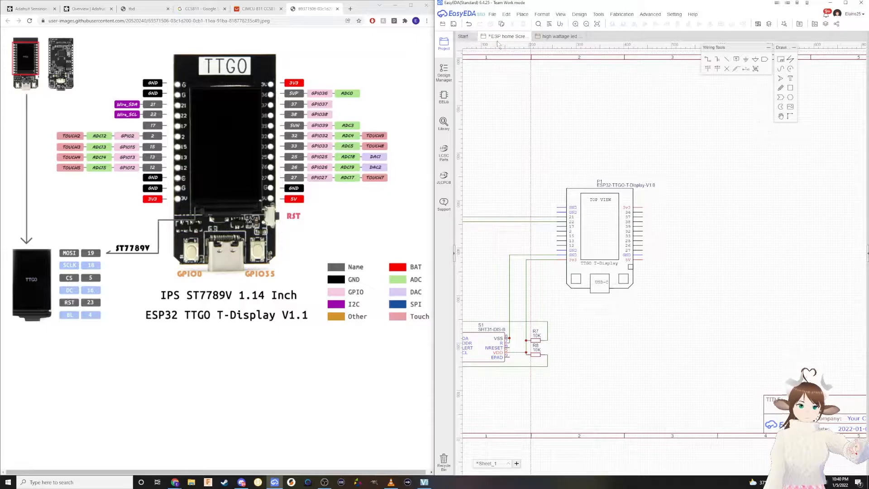
pyautogui.scroll(-2, 573, 152)
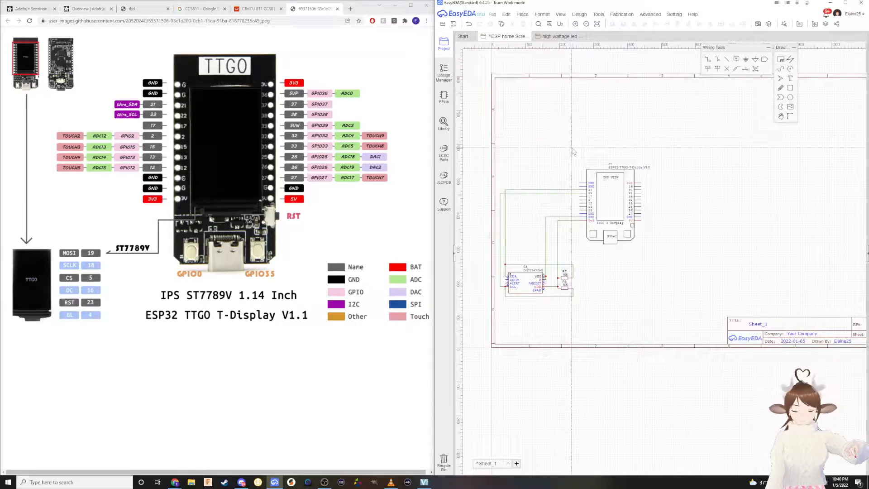
pyautogui.hotkey('ctrl', 's')
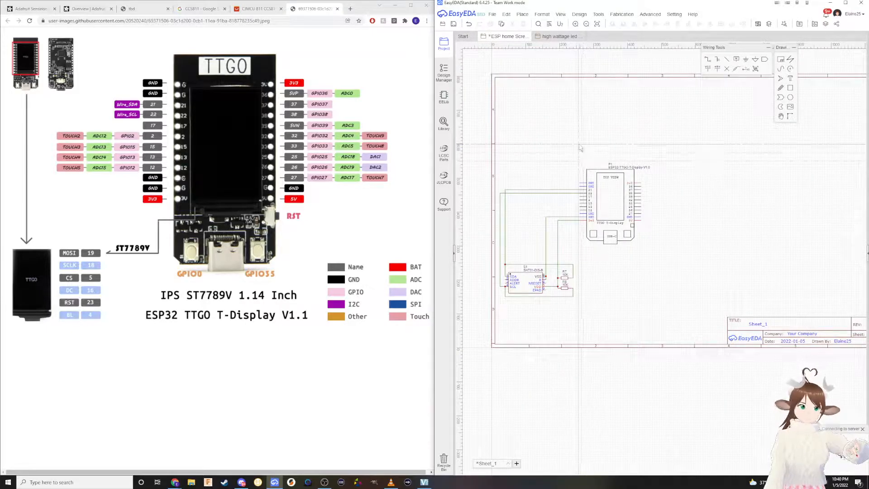
pyautogui.scroll(2, 582, 150)
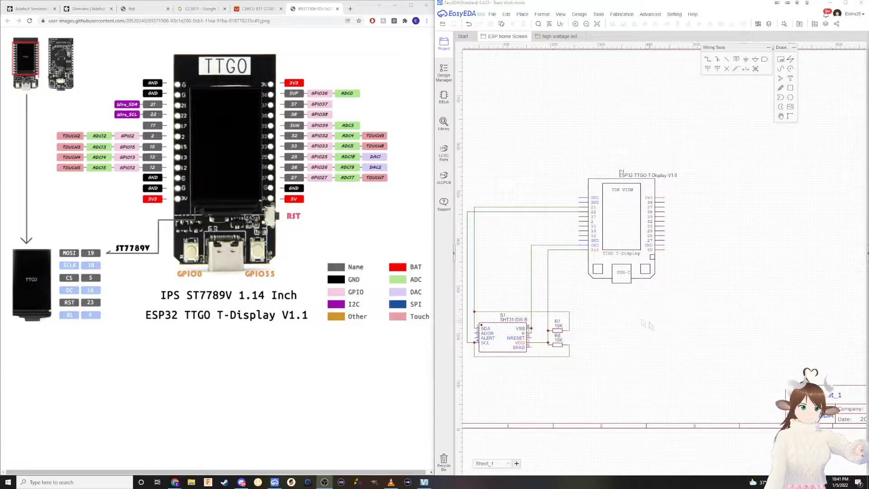
pyautogui.scroll(2, 619, 312)
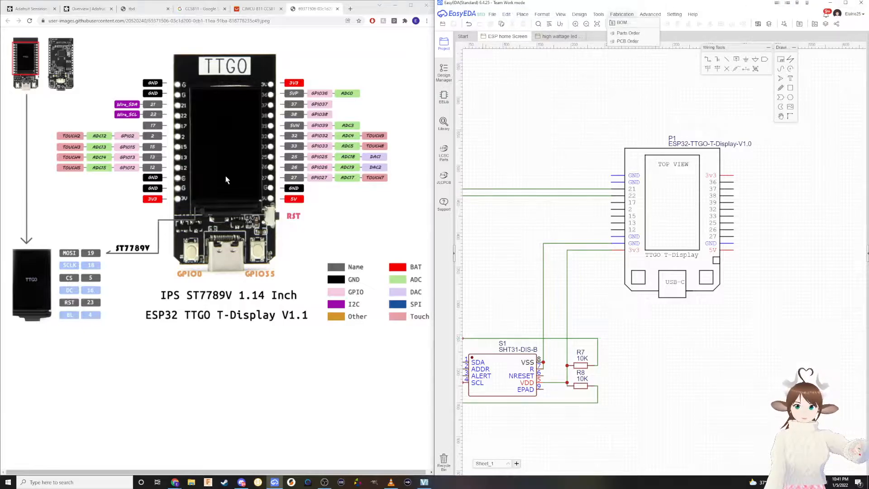
# Maximize the EasyEDA window and close the high wattage led schematic
pyautogui.click(846, 3)
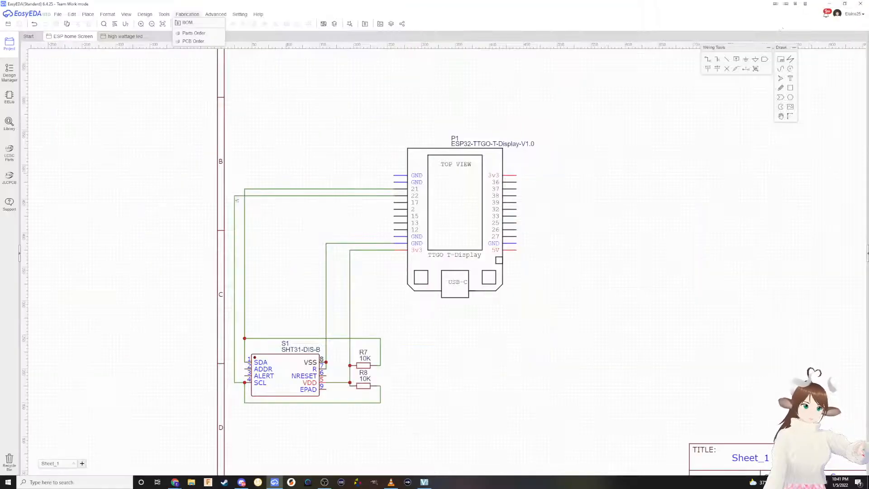
pyautogui.click(118, 36)
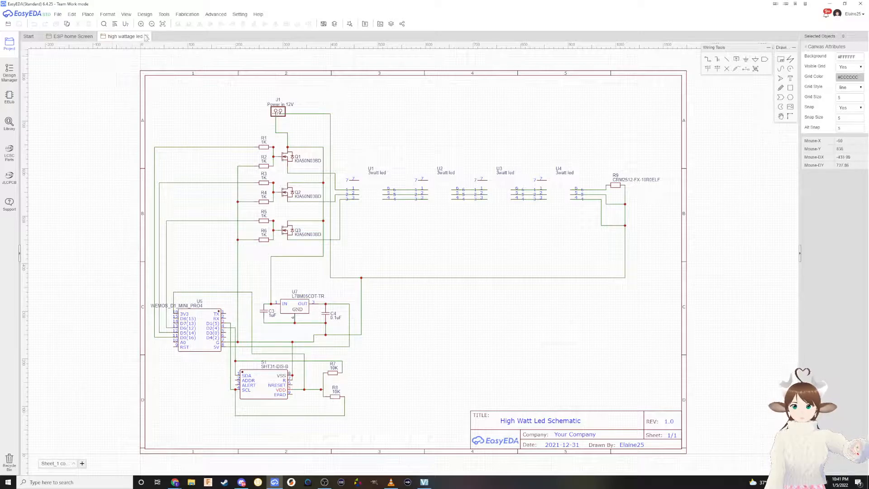
pyautogui.click(146, 36)
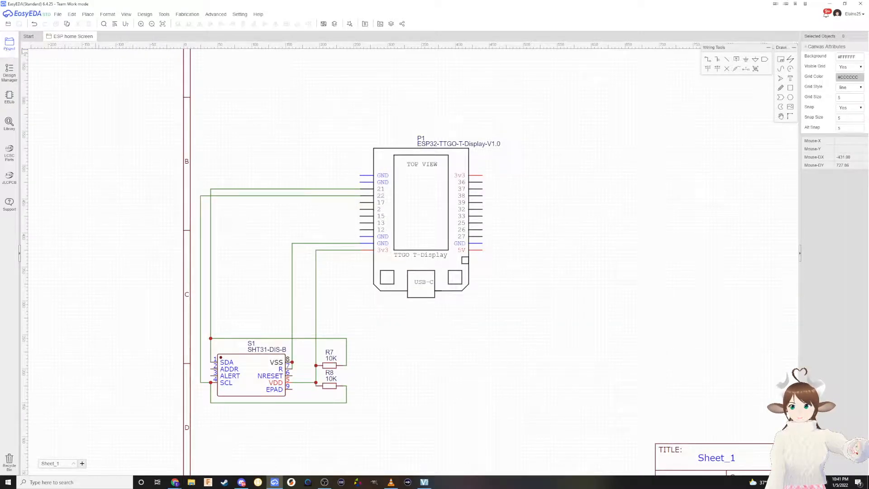
# Expand the project tree and open Sheet_1 of the ESP Home Main Board project
pyautogui.click(20, 252)
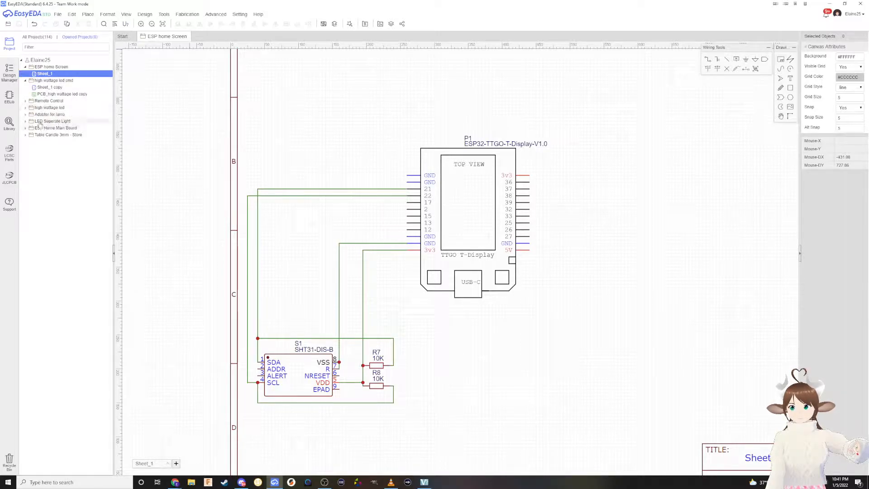
pyautogui.click(35, 129)
pyautogui.click(37, 135)
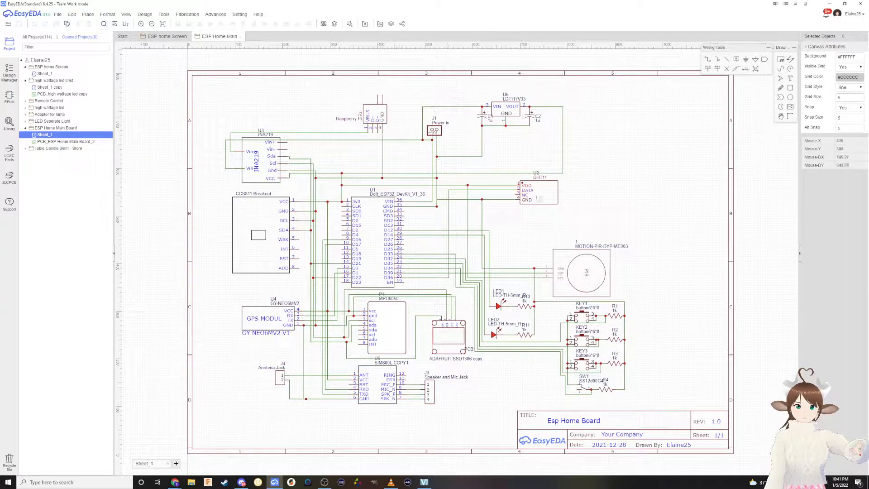
# Copy the DHT11 component from the main board schematic into the ESP home Screen sheet, beside the TTGO module's lower right
pyautogui.click(538, 195)
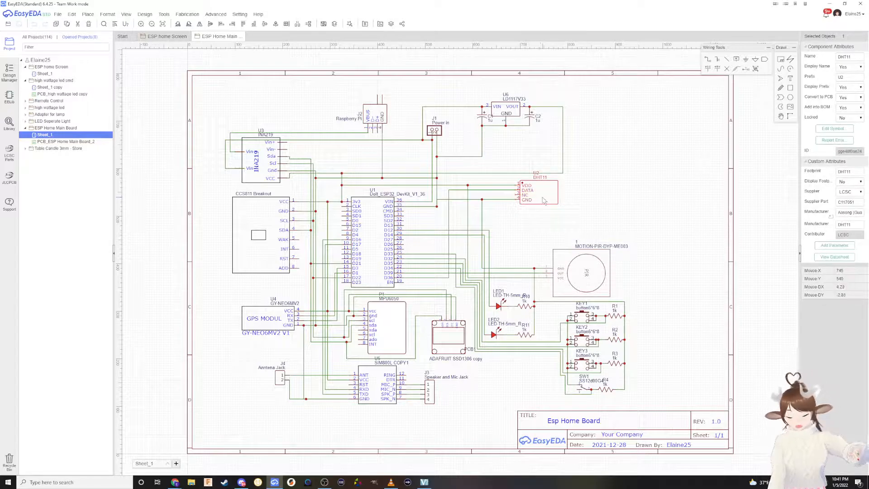
pyautogui.click(167, 36)
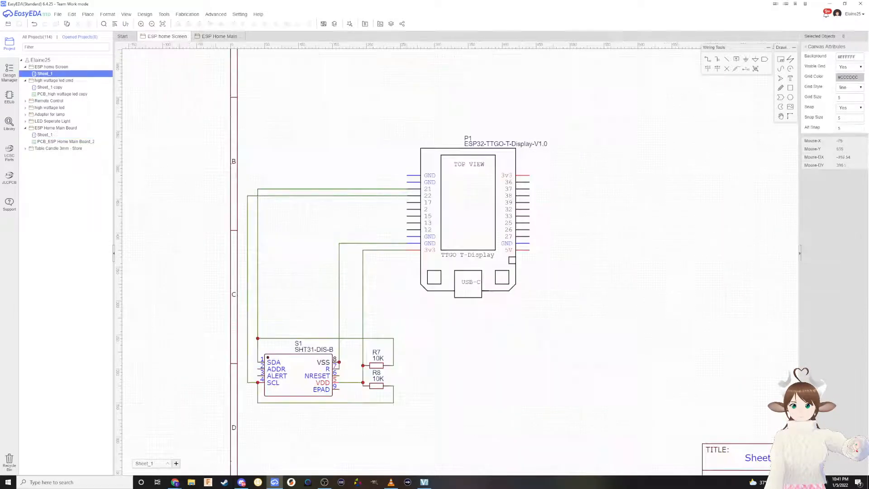
pyautogui.hotkey('ctrl', 'v')
pyautogui.moveTo(550, 277); pyautogui.dragTo(496, 336, button='right')
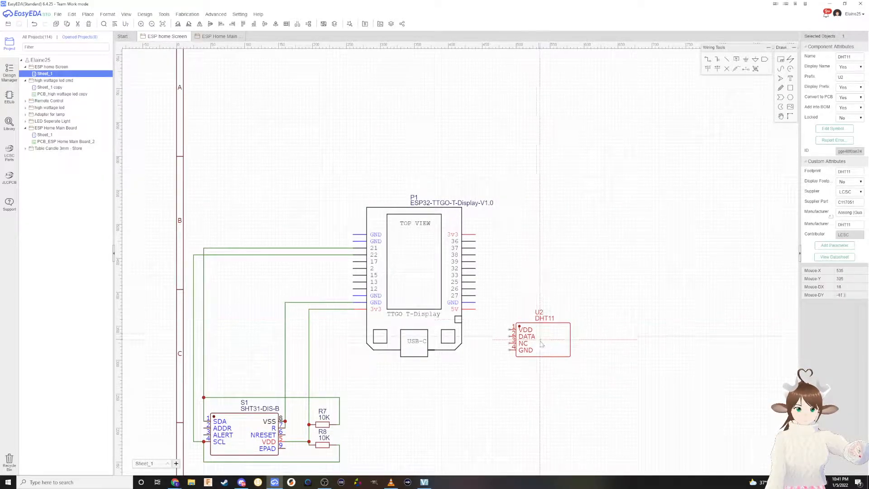
pyautogui.click(560, 361)
pyautogui.moveTo(473, 346); pyautogui.dragTo(469, 339, button='right')
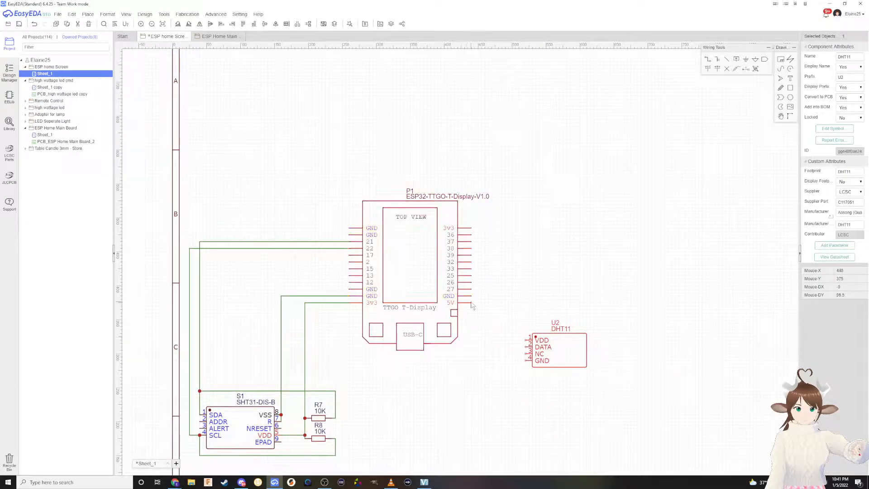
# Move the DHT11 above and left of the TTGO module and flip it horizontally so its pins face the module
pyautogui.moveTo(552, 361); pyautogui.dragTo(287, 175)
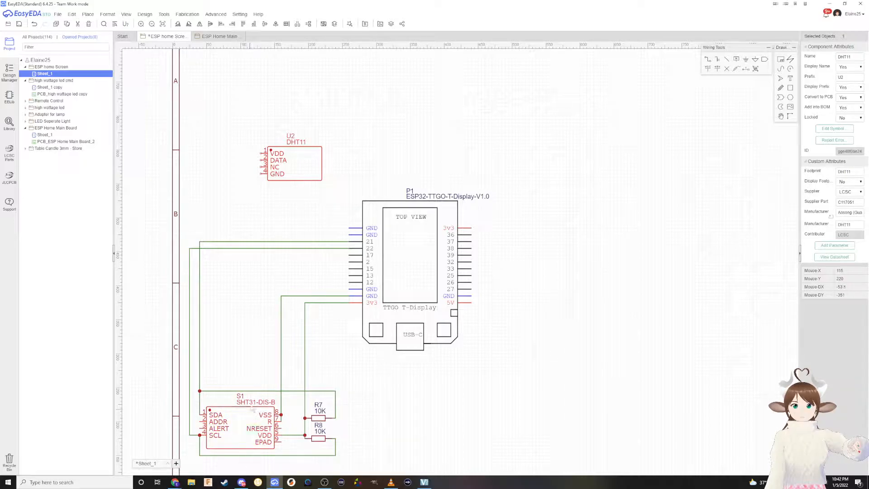
pyautogui.click(199, 24)
pyautogui.moveTo(277, 173); pyautogui.dragTo(226, 203)
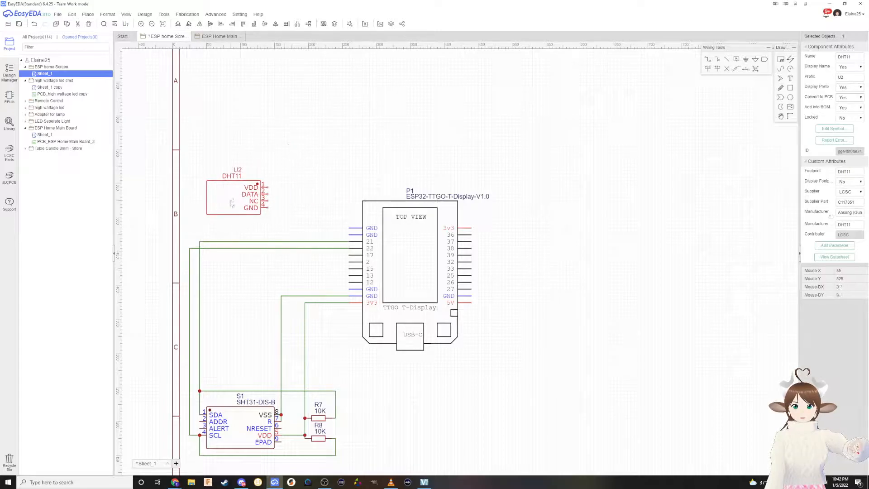
# Wire the DHT11's VDD pin to the existing wire on the TTGO module's 3v3 pin
pyautogui.scroll(-2, 283, 221)
pyautogui.scroll(4, 271, 218)
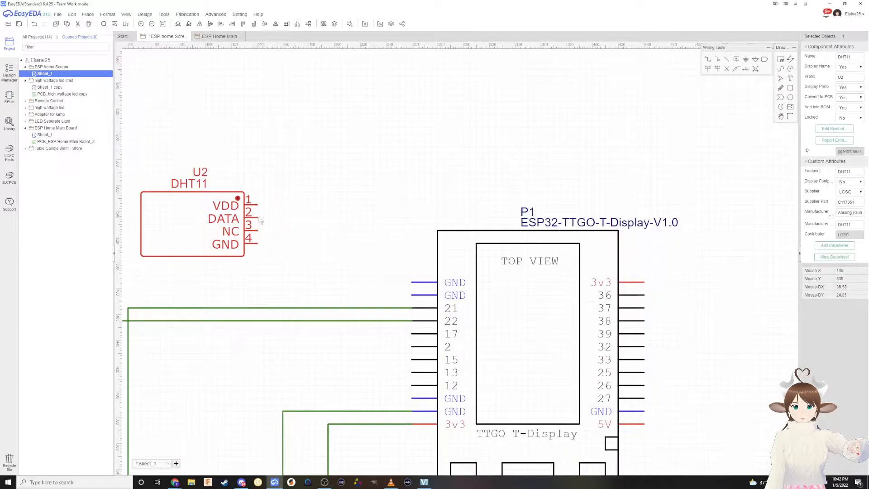
pyautogui.click(278, 222)
pyautogui.click(258, 218)
pyautogui.click(289, 228)
pyautogui.press('w')
pyautogui.click(257, 216)
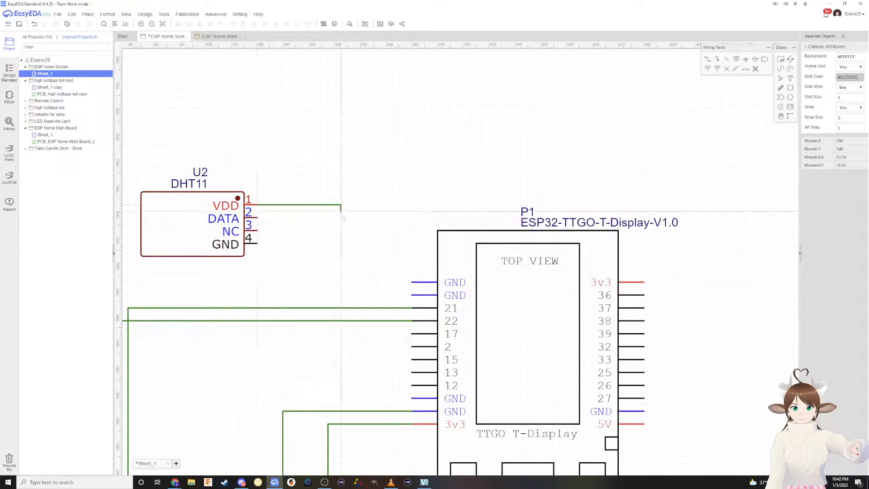
pyautogui.click(328, 423)
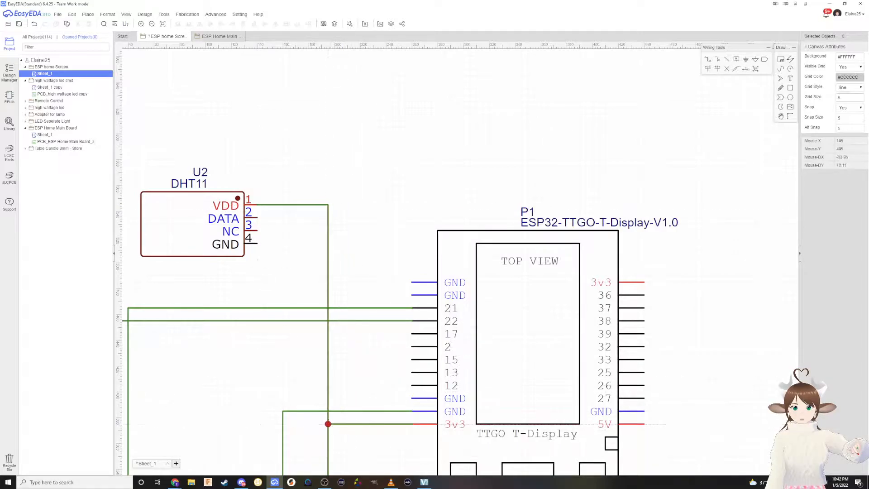
# Wire the DHT11's GND pin to the sensor's existing GND wire and its DATA pin to pin 17 of the TTGO module
pyautogui.click(256, 244)
pyautogui.click(283, 411)
pyautogui.click(257, 244)
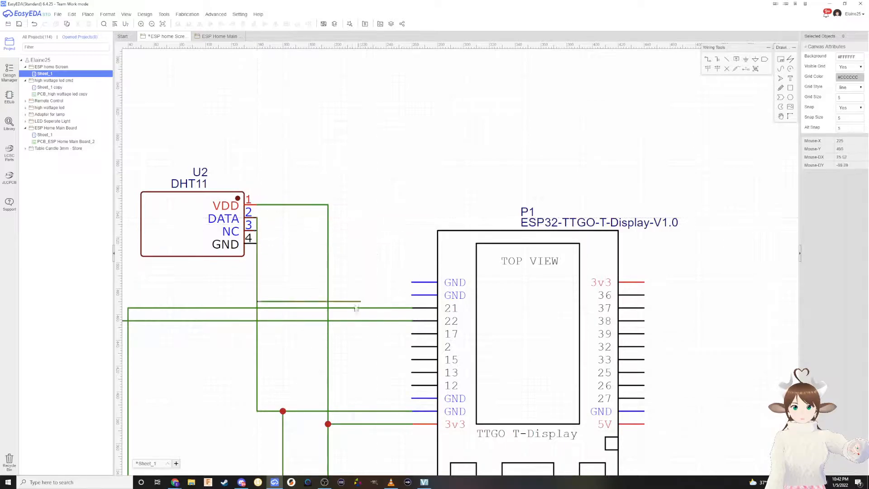
pyautogui.click(309, 240)
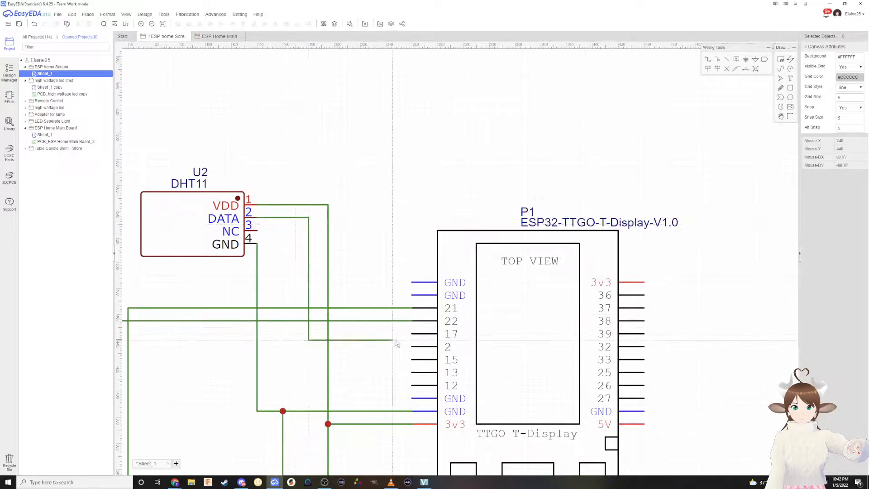
pyautogui.click(411, 333)
pyautogui.press('Escape')
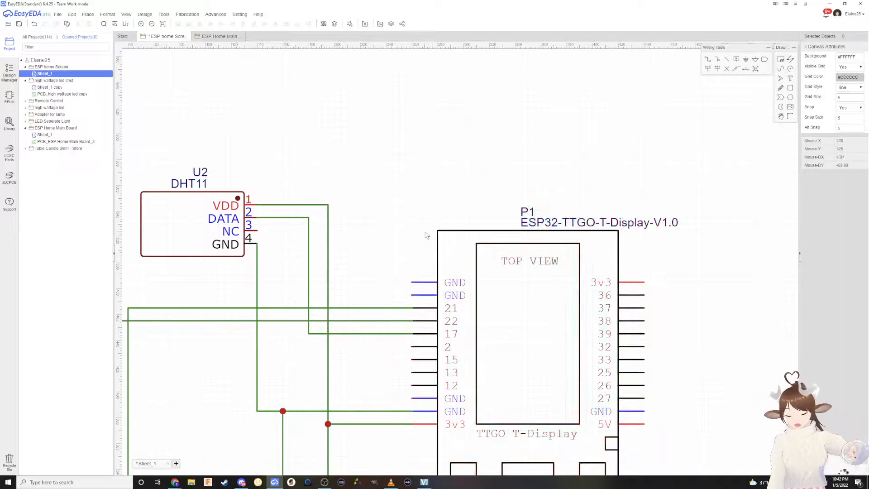
# Save the schematic with the DHT11 connections added
pyautogui.scroll(-2, 426, 235)
pyautogui.hotkey('ctrl', 's')
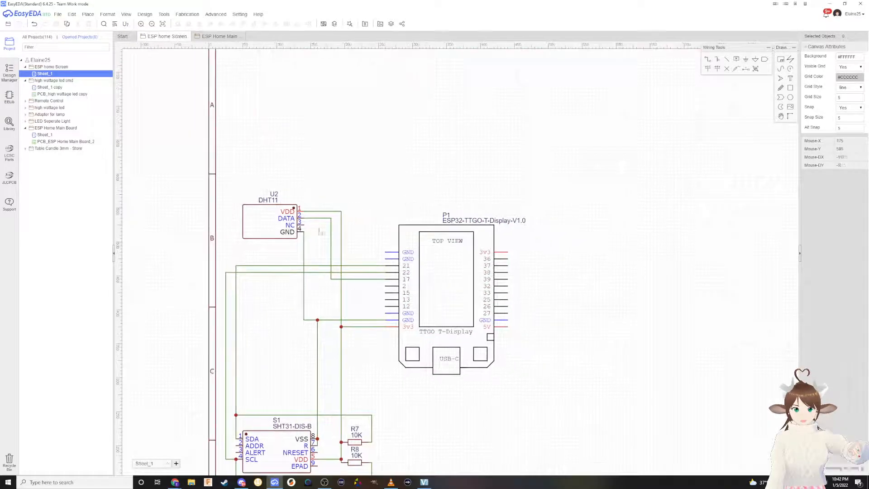
pyautogui.moveTo(429, 387); pyautogui.dragTo(401, 363, button='right')
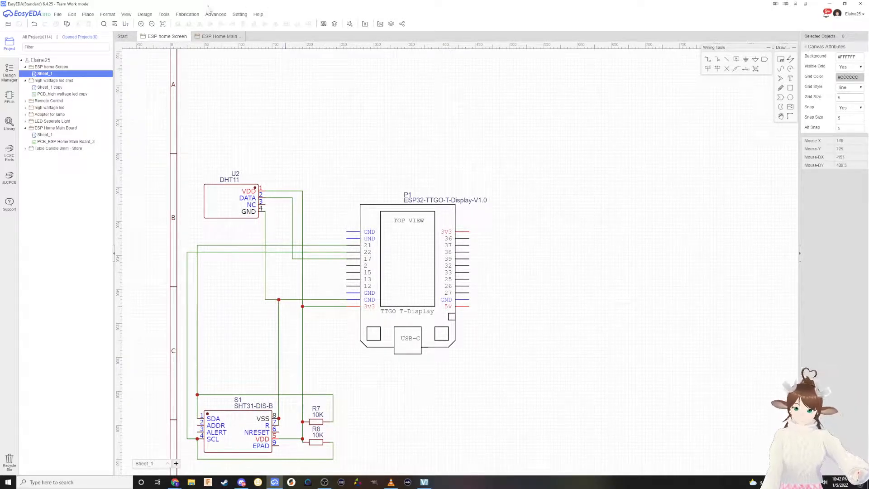
# Set EasyEDA side by side with the browser and bring up the CCS811 datasheet PDF there
pyautogui.moveTo(355, 6); pyautogui.dragTo(402, 27)
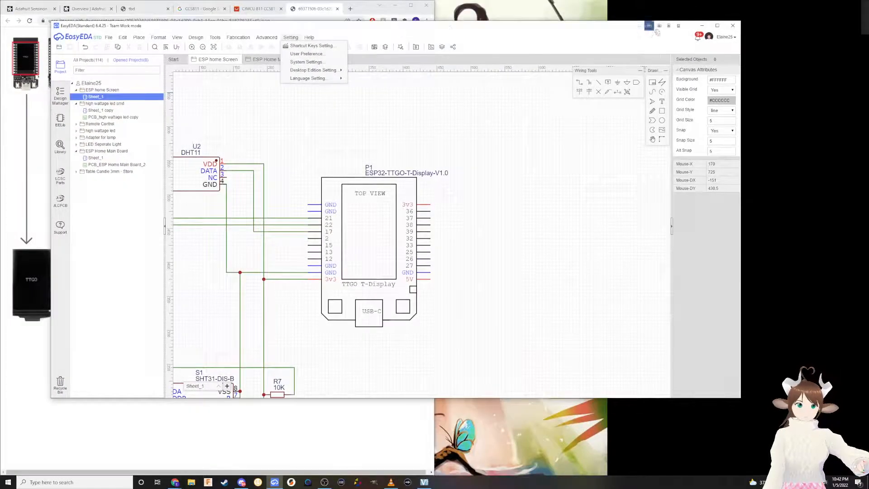
pyautogui.press('super+Right')
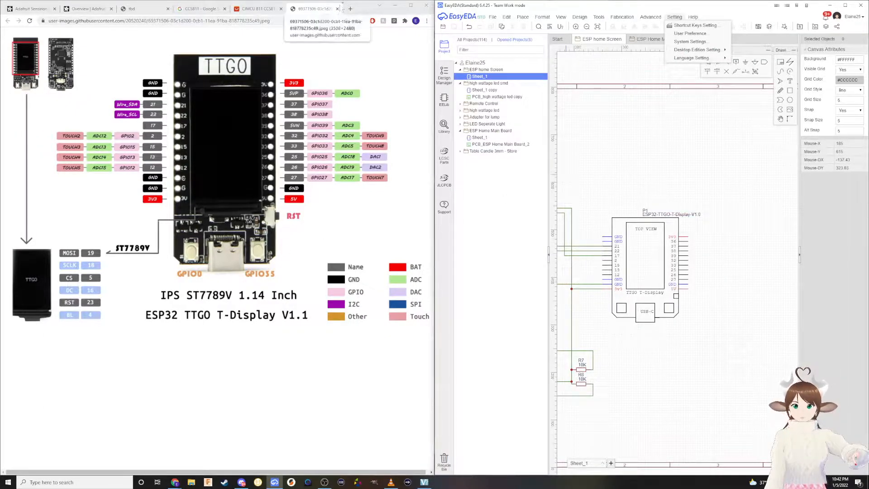
pyautogui.click(258, 9)
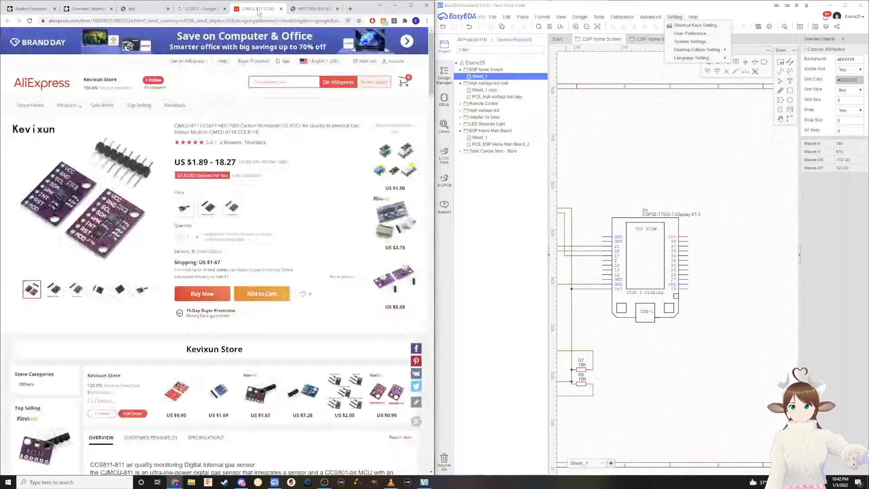
pyautogui.click(208, 9)
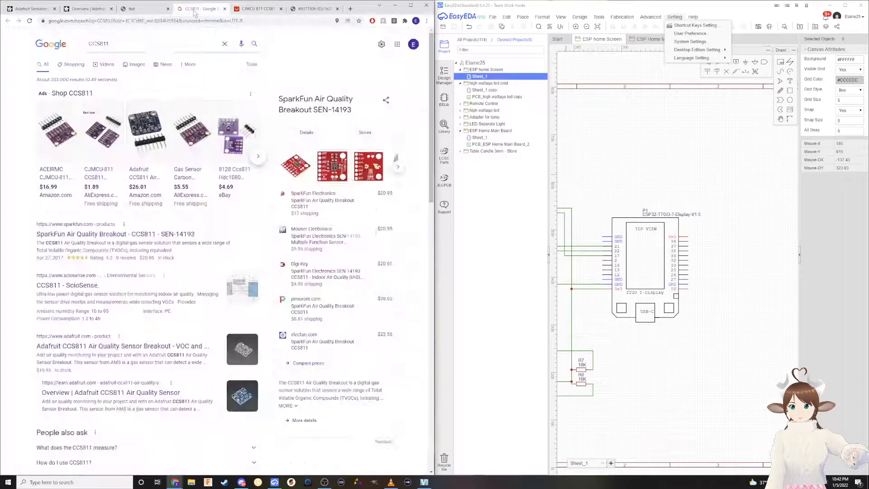
pyautogui.click(151, 9)
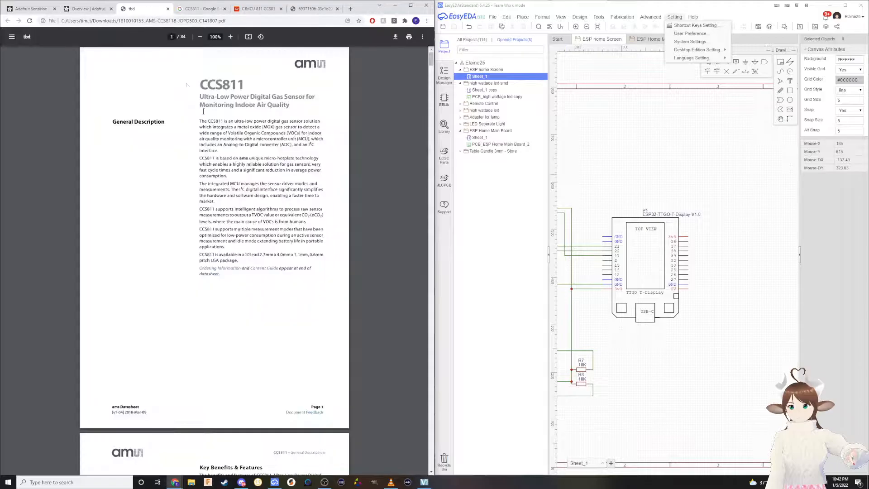
# Select the part name CCS811 in the datasheet's title
pyautogui.moveTo(199, 85); pyautogui.dragTo(240, 85)
pyautogui.rightClick(243, 85)
pyautogui.doubleClick(238, 84)
pyautogui.rightClick(236, 84)
pyautogui.click(245, 88)
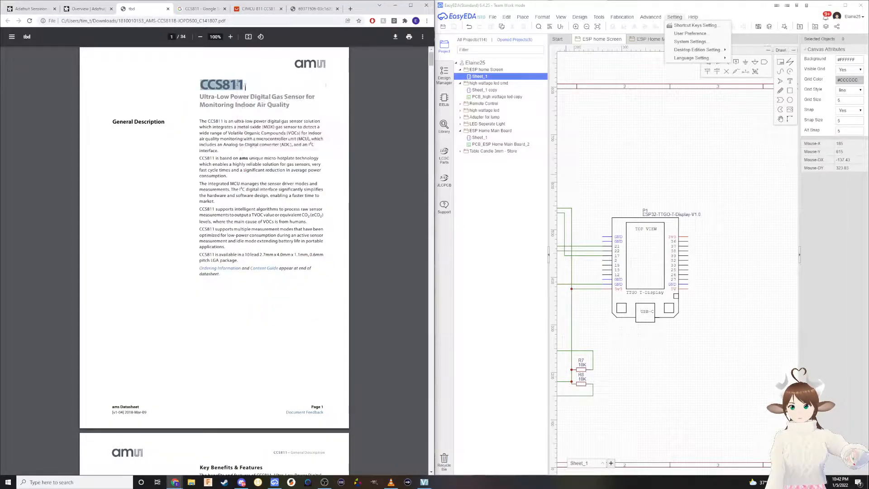
# Find CCS811 in ESPHome's sensor list, open its documentation page and highlight the sensor type in the title
pyautogui.click(32, 9)
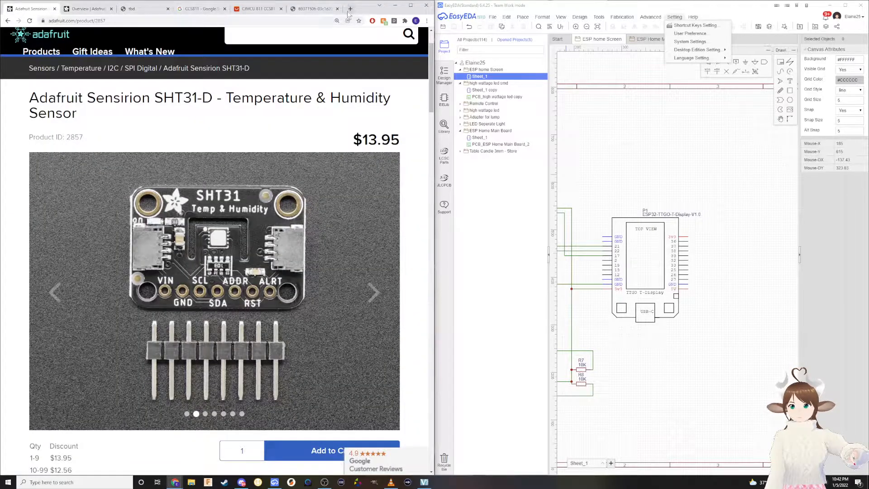
pyautogui.click(8, 20)
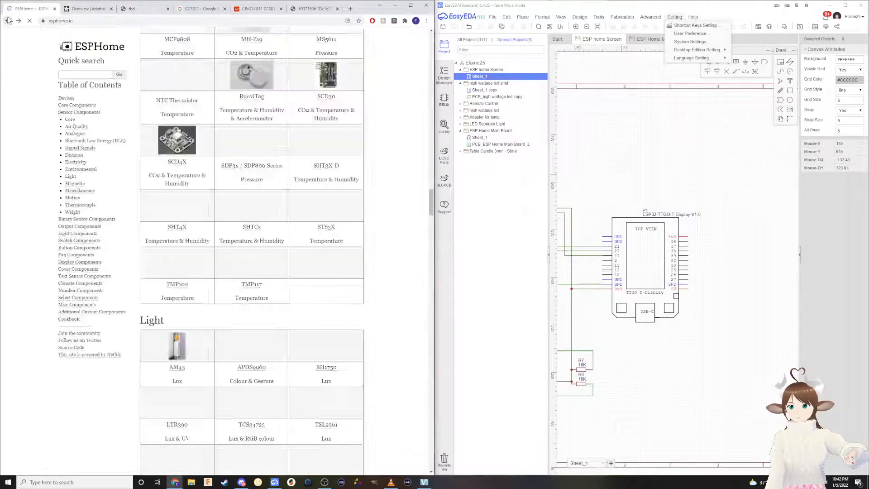
pyautogui.scroll(5, 226, 190)
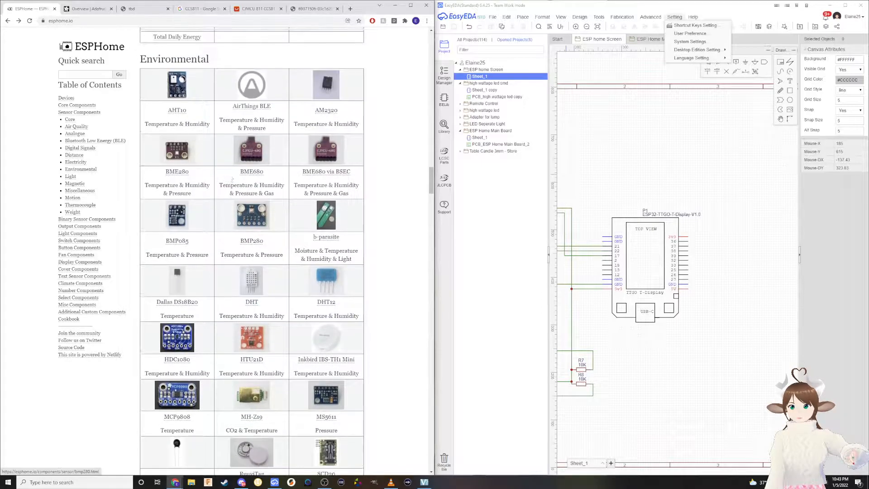
pyautogui.scroll(-2, 232, 180)
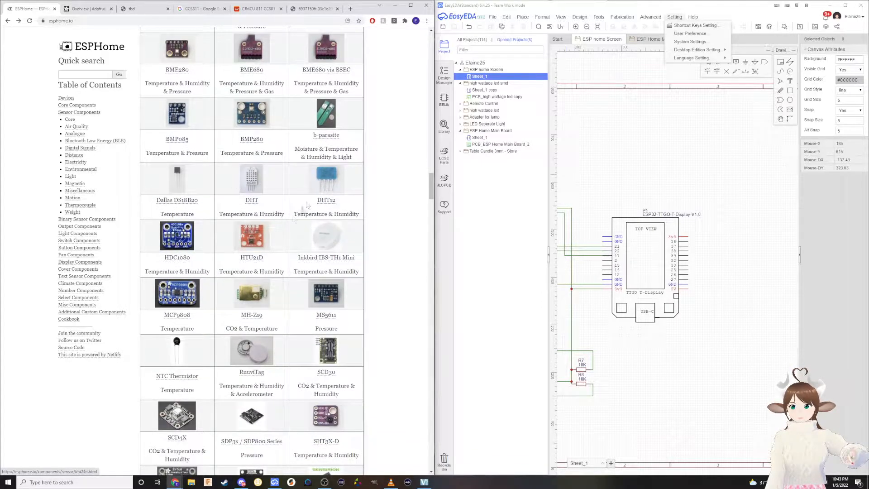
pyautogui.hotkey('ctrl', 'f')
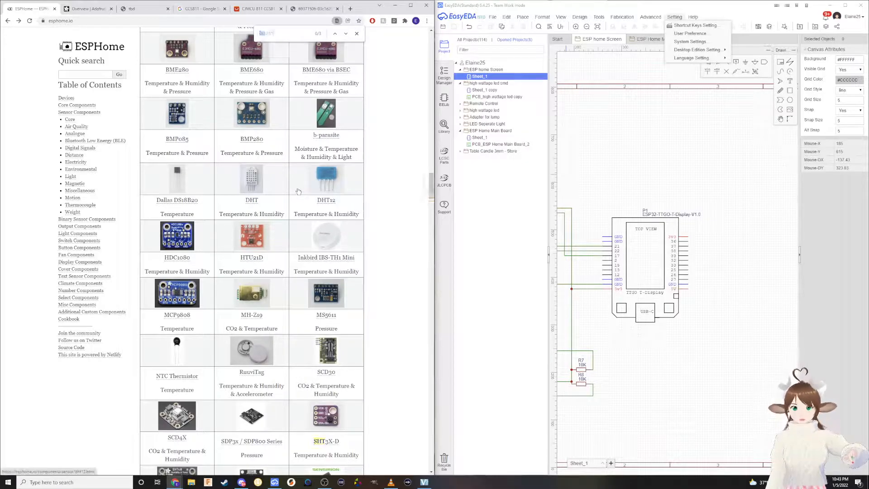
pyautogui.hotkey('ctrl', 'v')
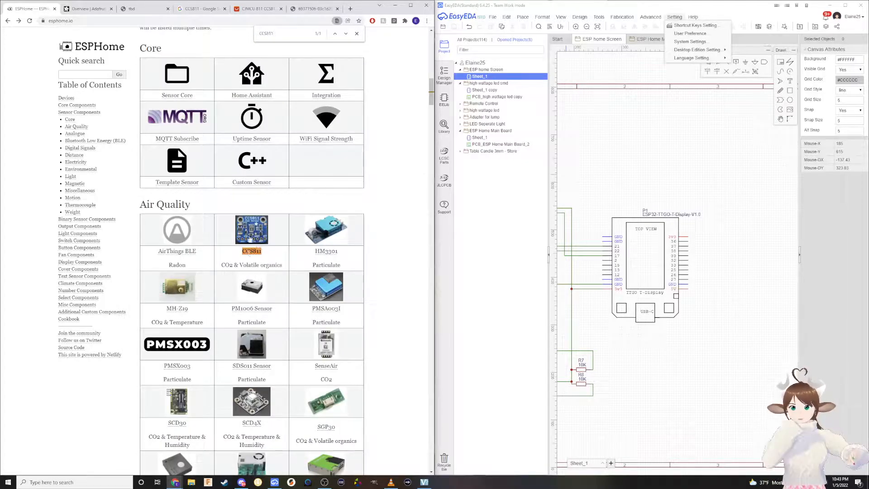
pyautogui.click(249, 252)
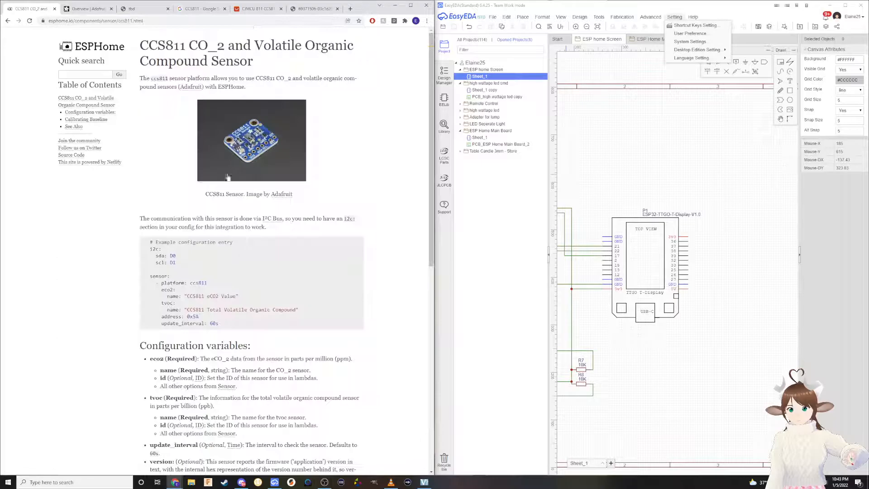
pyautogui.moveTo(189, 46); pyautogui.dragTo(257, 62)
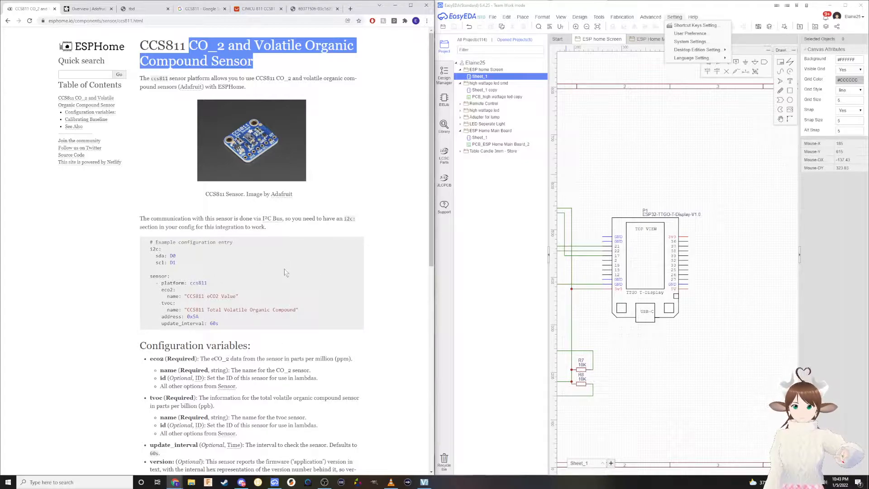
# Return to the CCS811 datasheet and examine its block diagram and pin assignment table
pyautogui.click(252, 10)
pyautogui.click(138, 8)
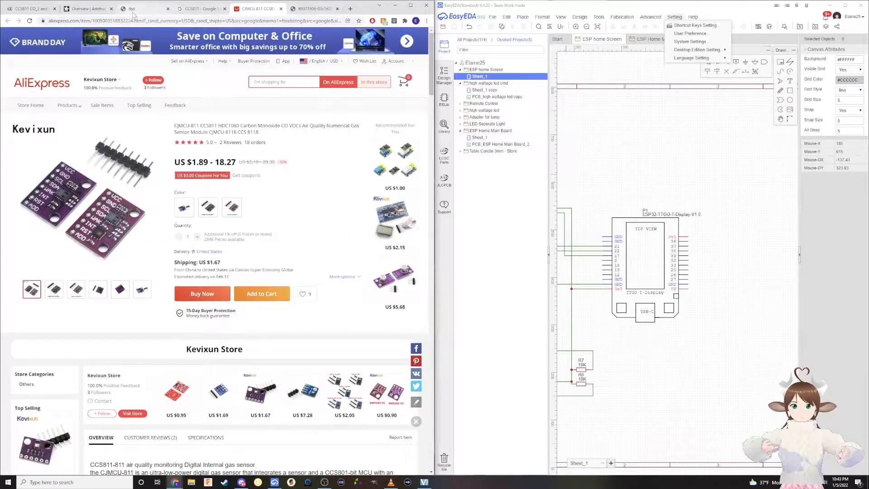
pyautogui.scroll(-10, 265, 217)
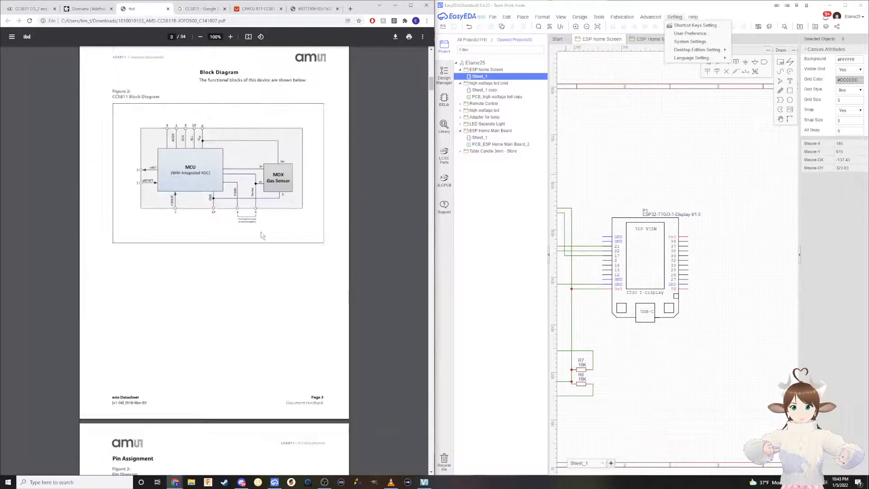
pyautogui.scroll(1, 232, 265)
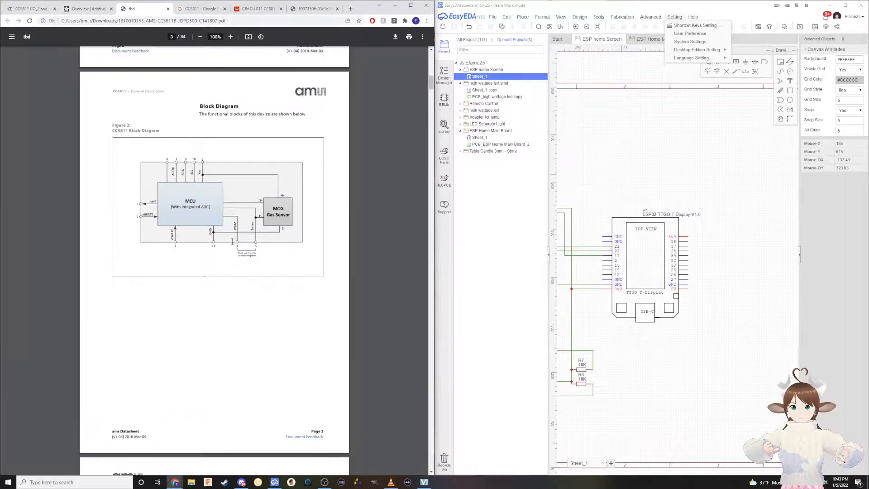
pyautogui.scroll(-4, 267, 229)
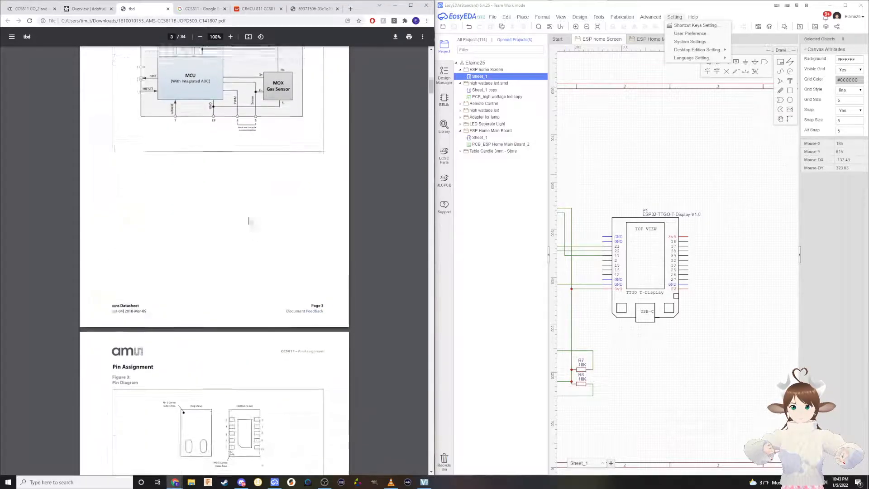
pyautogui.scroll(4, 181, 347)
pyautogui.scroll(-6, 182, 347)
pyautogui.scroll(-6, 182, 347)
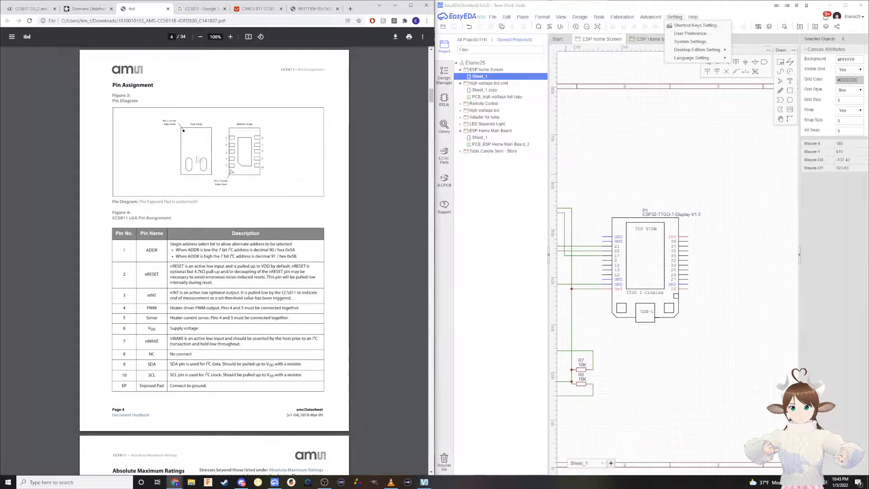
# Search the EasyEDA library for CCS811 and place one CCS811B-JOPD500 from the LCSC class below the TTGO module
pyautogui.click(606, 153)
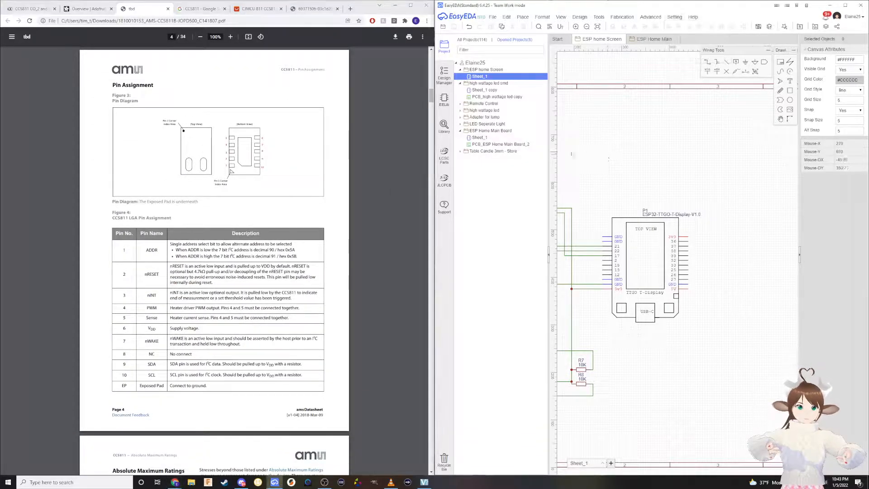
pyautogui.click(444, 129)
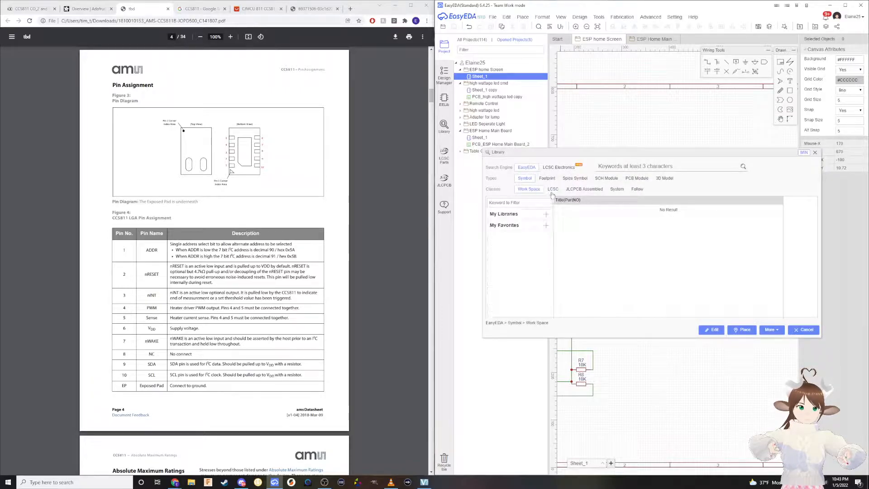
pyautogui.click(628, 164)
pyautogui.write('CCS811')
pyautogui.press('Return')
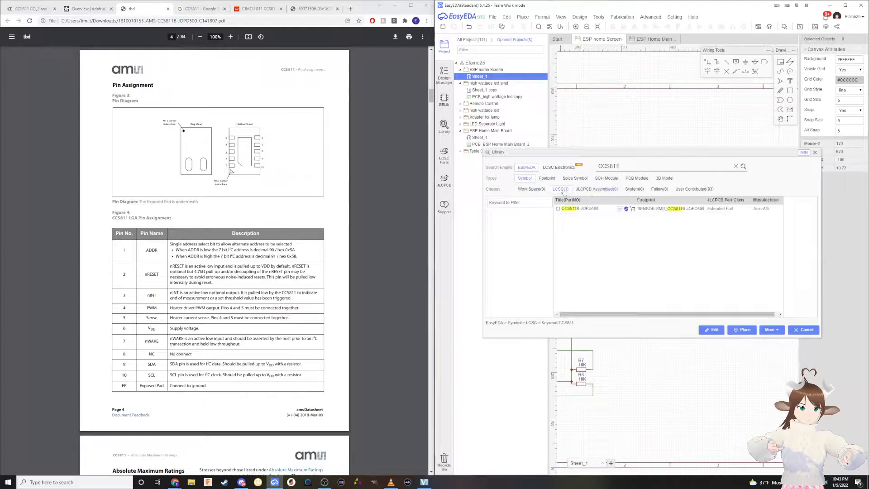
pyautogui.click(637, 211)
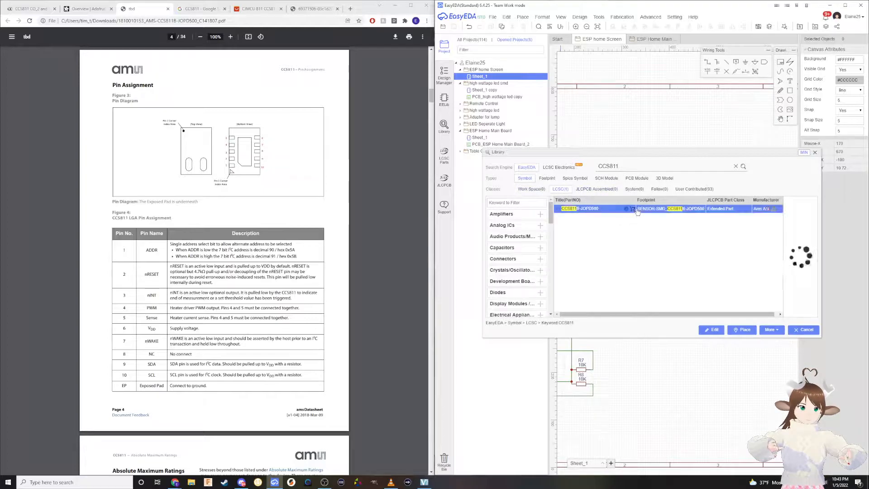
pyautogui.doubleClick(655, 211)
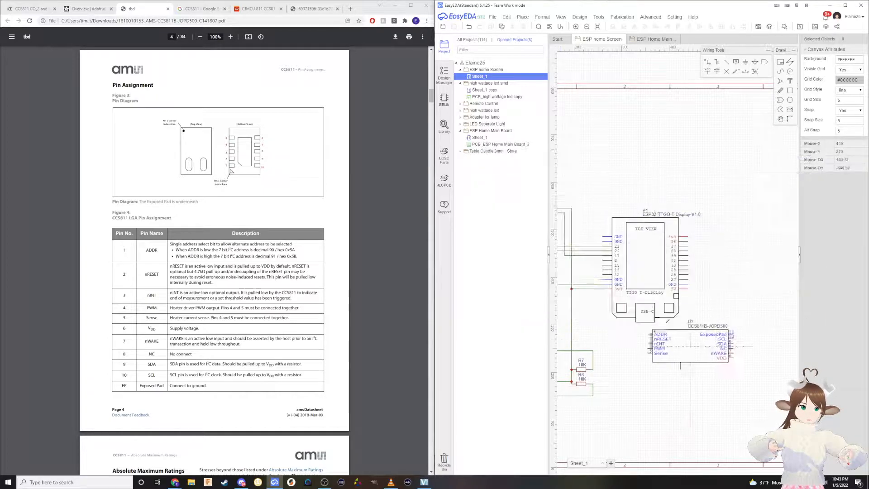
pyautogui.click(663, 312)
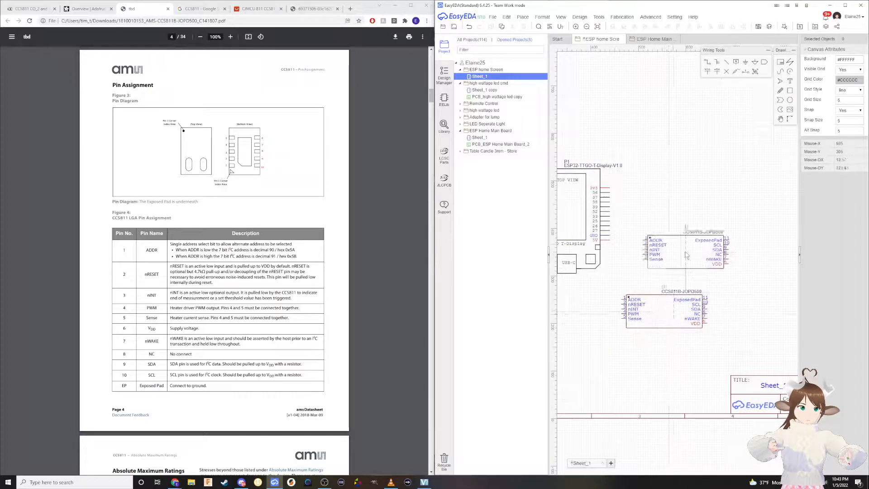
pyautogui.press('Escape')
# Move the CCS811B-JOPD500 symbol left so it sits closer to the TTGO module
pyautogui.scroll(2, 671, 290)
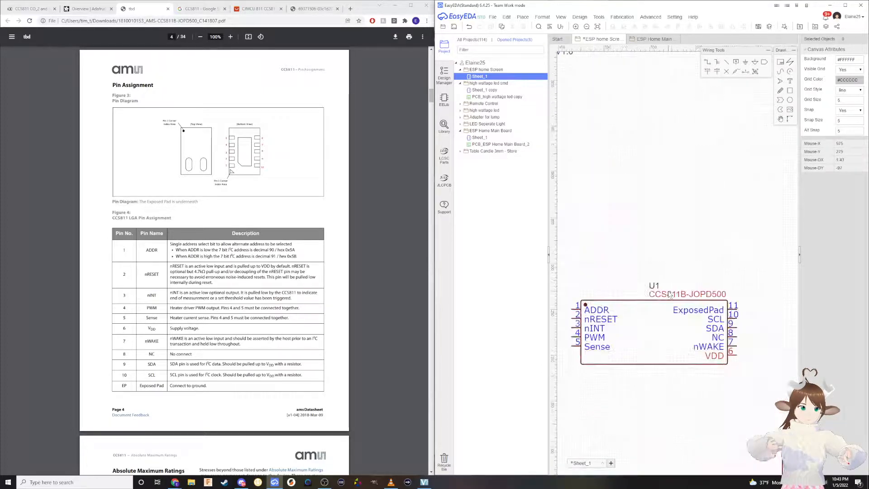
pyautogui.scroll(-1, 670, 317)
pyautogui.moveTo(653, 335); pyautogui.dragTo(602, 339)
pyautogui.moveTo(631, 383); pyautogui.dragTo(705, 378, button='right')
pyautogui.click(705, 378)
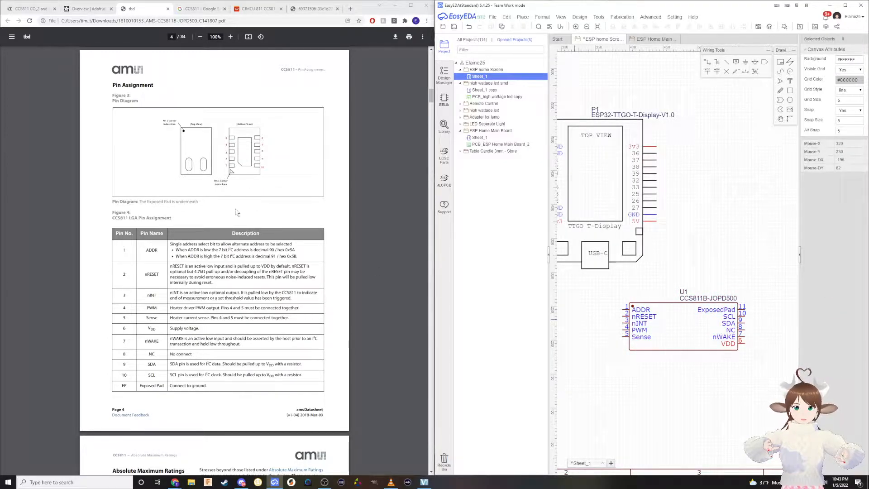
# Wire the CCS811's VDD pin to the existing 3V3 wire of the TTGO module, routing it beneath the chip
pyautogui.scroll(-3, 238, 213)
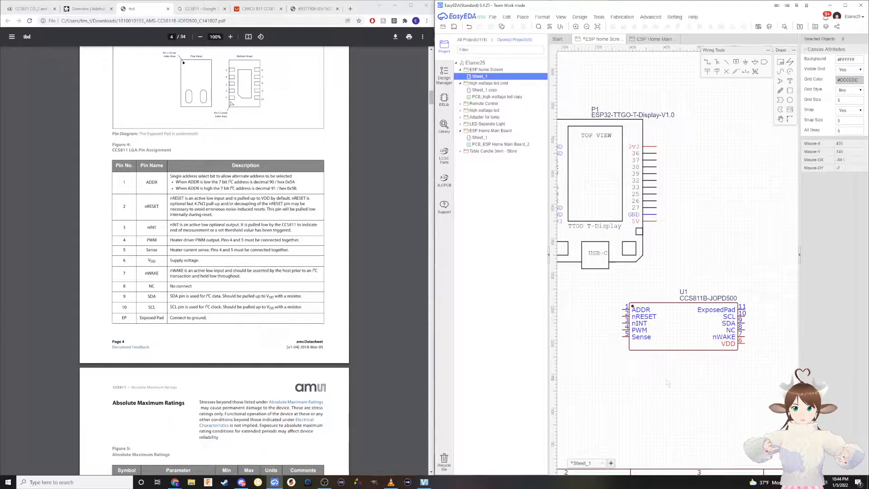
pyautogui.press('w')
pyautogui.click(745, 344)
pyautogui.moveTo(655, 387); pyautogui.dragTo(789, 393, button='right')
pyautogui.click(653, 380)
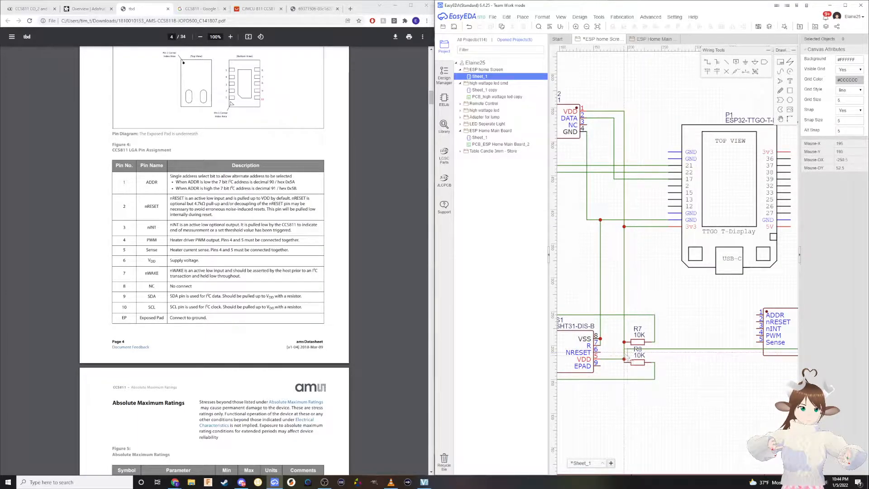
pyautogui.moveTo(767, 338); pyautogui.dragTo(634, 325, button='right')
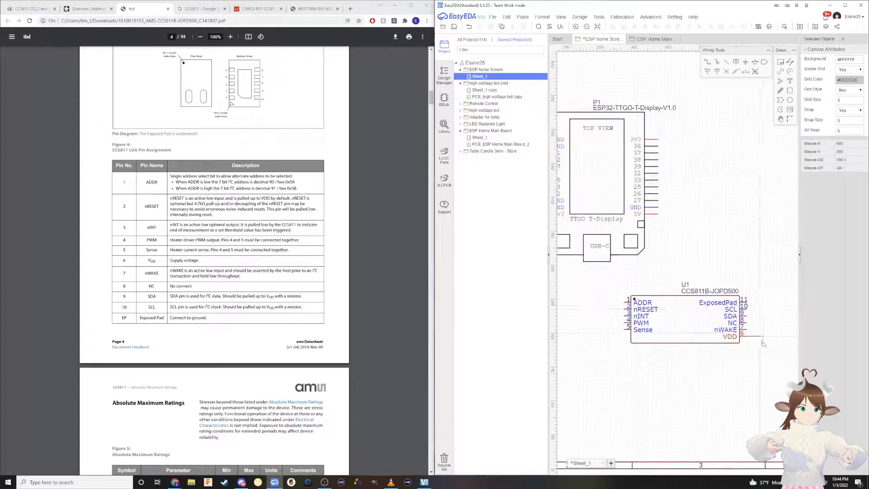
pyautogui.moveTo(569, 336); pyautogui.dragTo(714, 340, button='right')
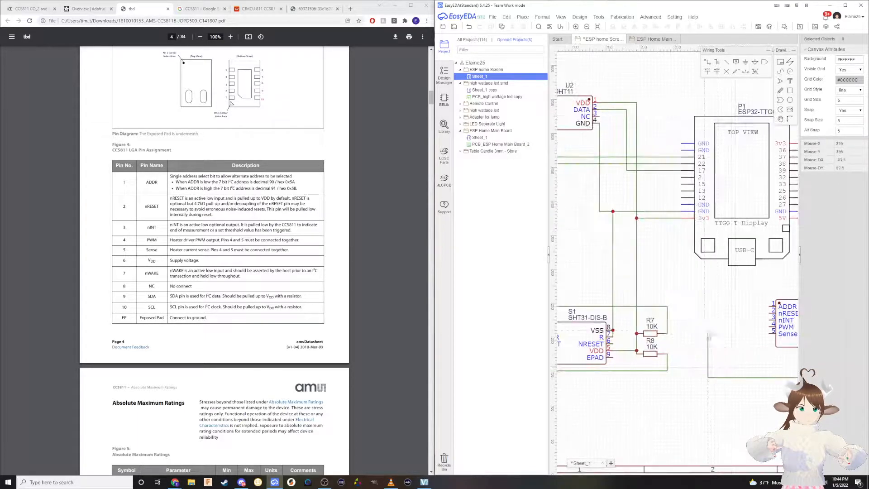
pyautogui.click(681, 218)
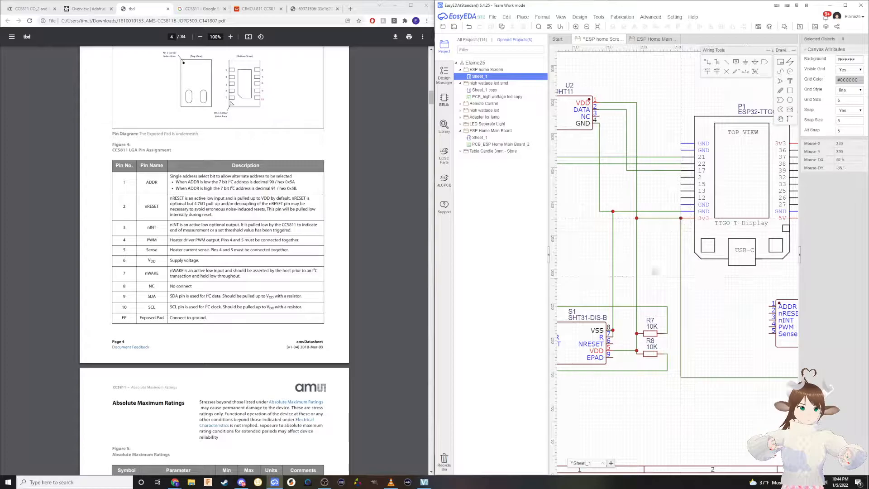
# Find the Recommended Application Circuit in the CCS811 datasheet and enlarge it to 195%
pyautogui.moveTo(784, 277); pyautogui.dragTo(614, 252, button='right')
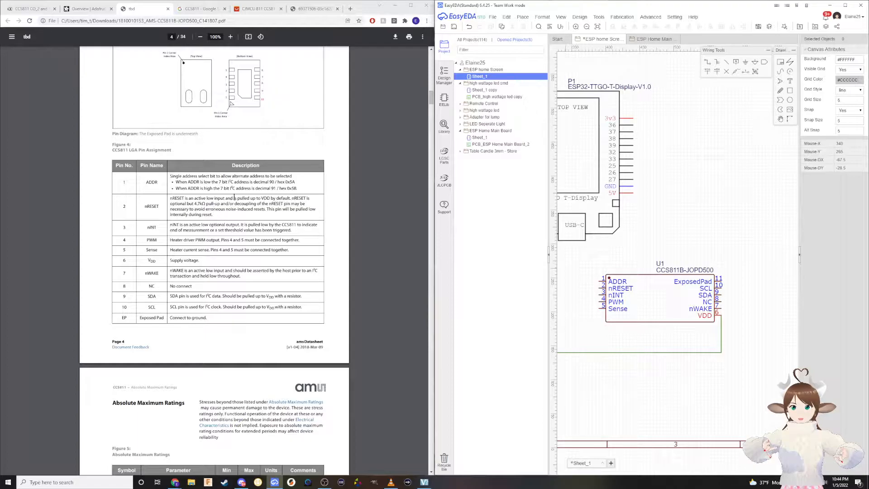
pyautogui.scroll(-14, 232, 198)
pyautogui.scroll(-20, 238, 212)
pyautogui.scroll(-10, 252, 203)
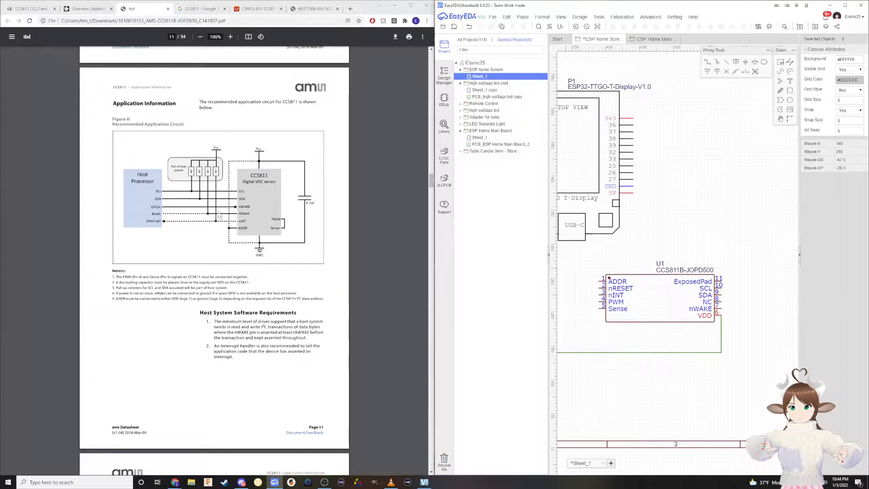
pyautogui.keyDown('ctrl'); pyautogui.scroll(5, 220, 215); pyautogui.keyUp('ctrl')
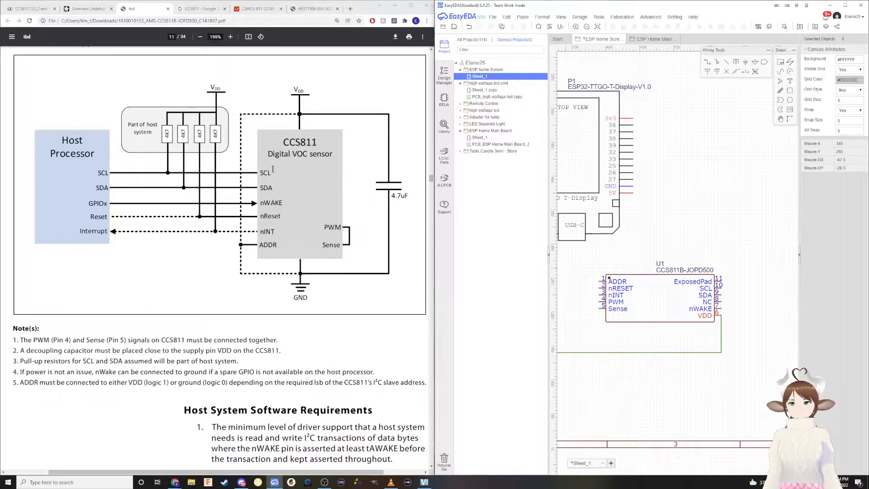
# Compare the datasheet's recommended circuit and its notes with the CCS811 symbol's pins, including the pull-ups, capacitor and PWM-Sense link
pyautogui.scroll(15, 205, 211)
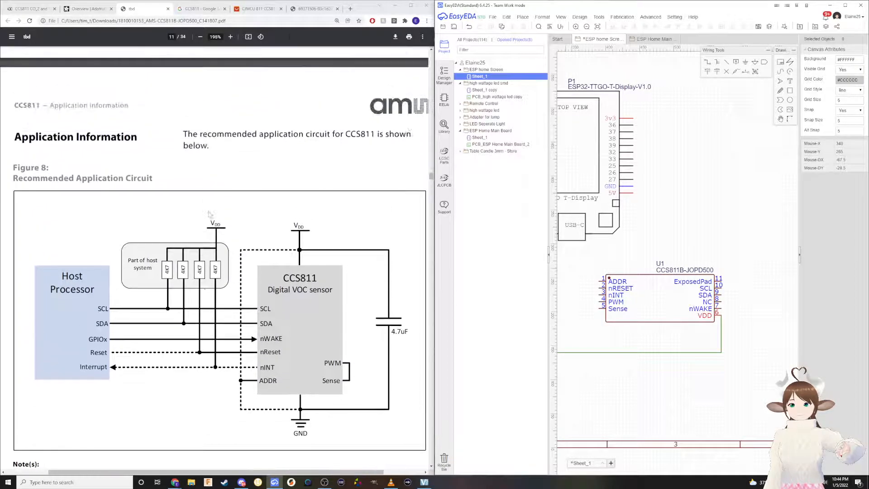
pyautogui.scroll(5, 217, 220)
pyautogui.scroll(-12, 220, 226)
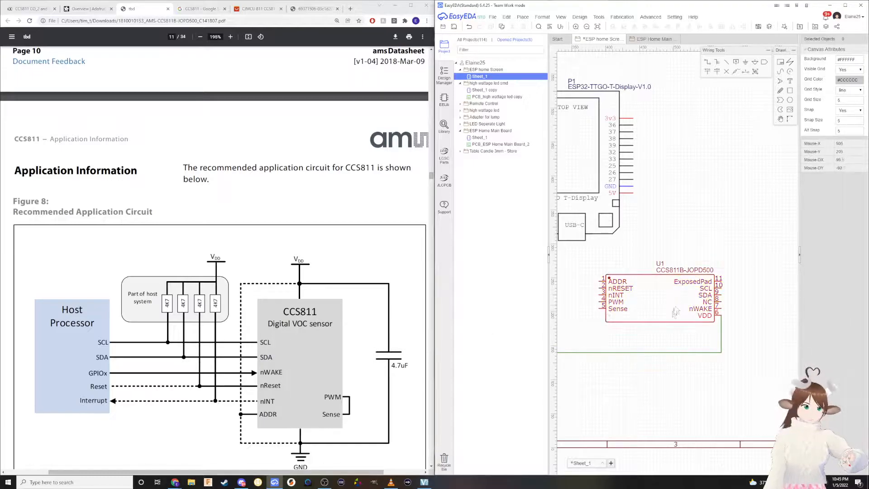
pyautogui.scroll(-2, 674, 312)
pyautogui.scroll(2, 661, 315)
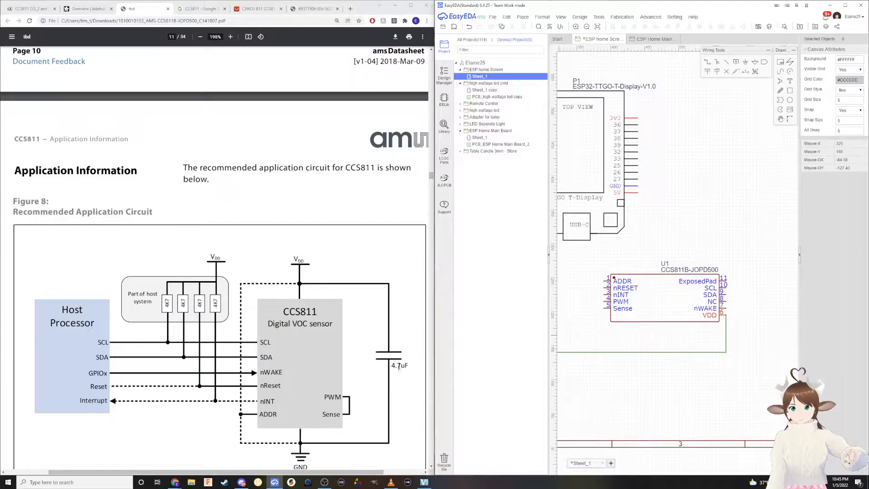
pyautogui.scroll(-1, 399, 368)
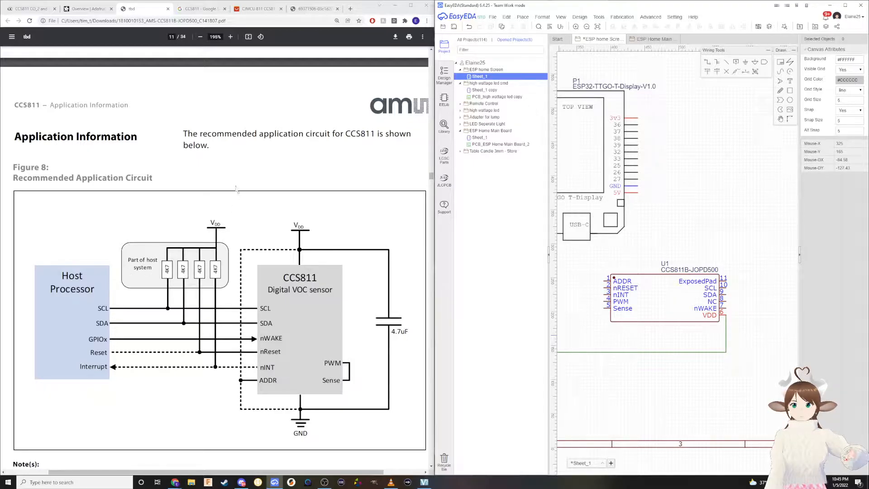
pyautogui.scroll(-1, 237, 202)
pyautogui.keyDown('ctrl'); pyautogui.scroll(-2, 238, 202); pyautogui.keyUp('ctrl')
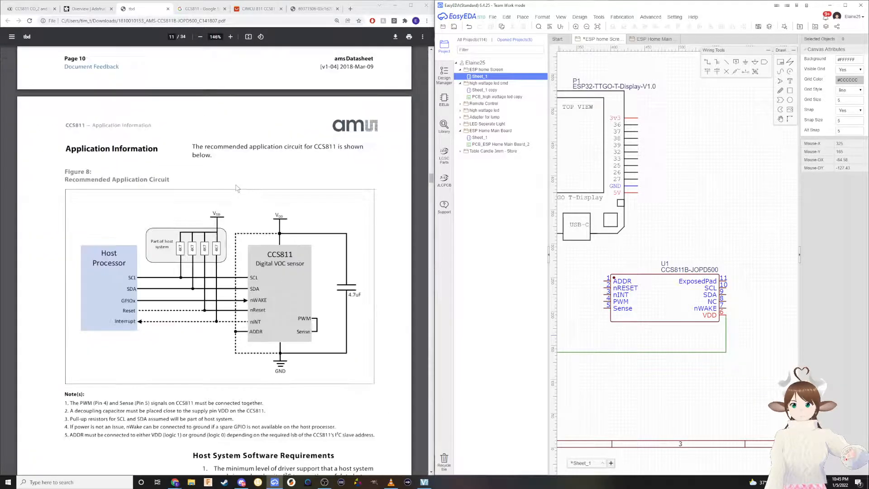
pyautogui.keyDown('ctrl'); pyautogui.scroll(-1, 237, 189); pyautogui.keyUp('ctrl')
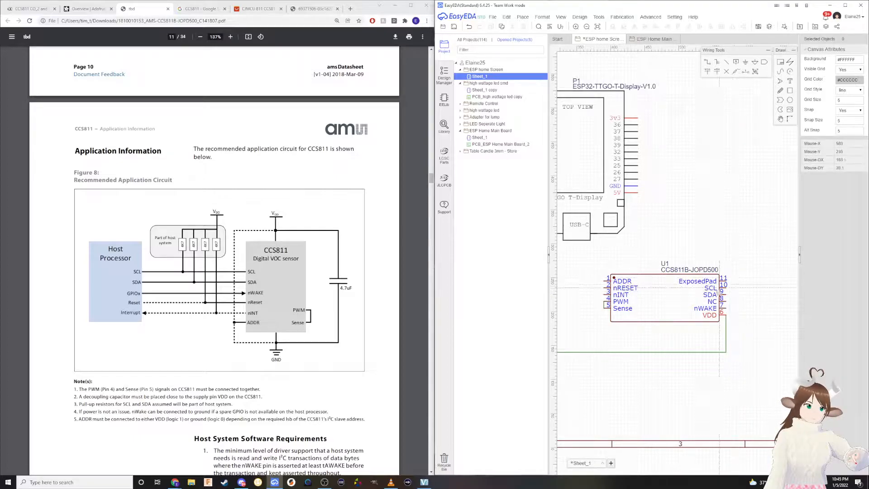
# Find the CCS811 Block Diagram in the datasheet and check how the chip's ground pin is connected
pyautogui.scroll(2, 656, 316)
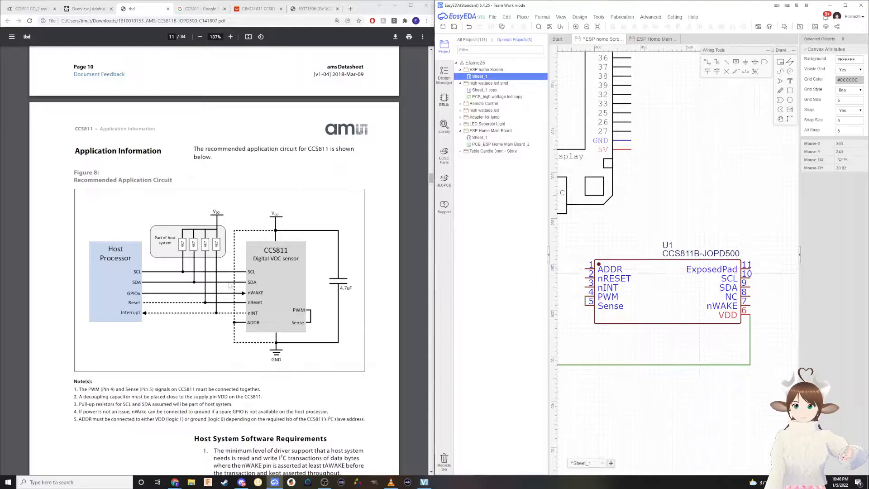
pyautogui.scroll(8, 228, 252)
pyautogui.scroll(20, 228, 252)
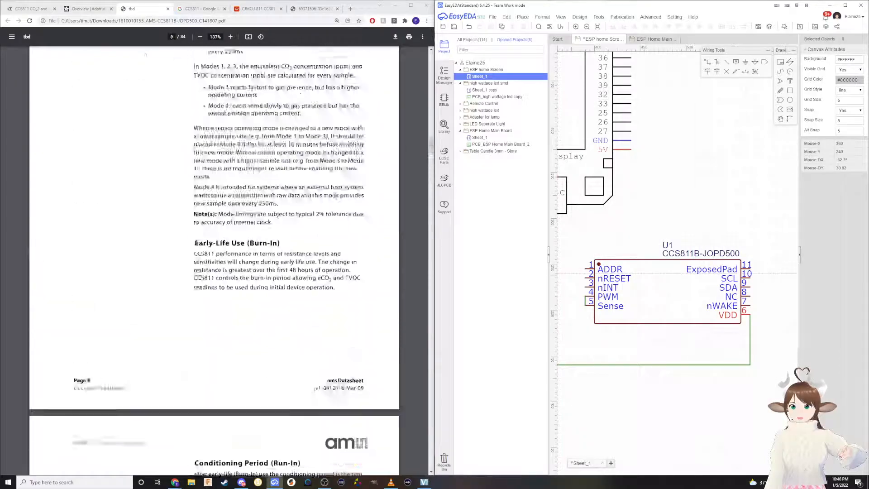
pyautogui.scroll(20, 228, 254)
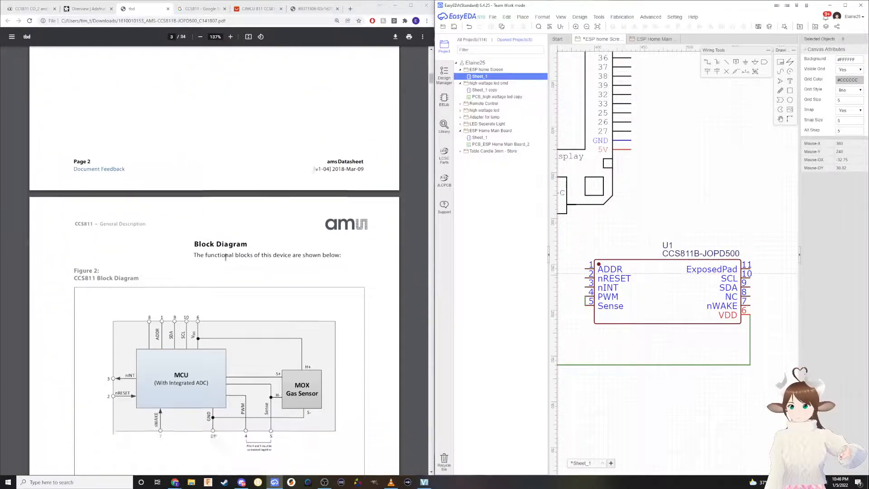
pyautogui.scroll(-2, 224, 262)
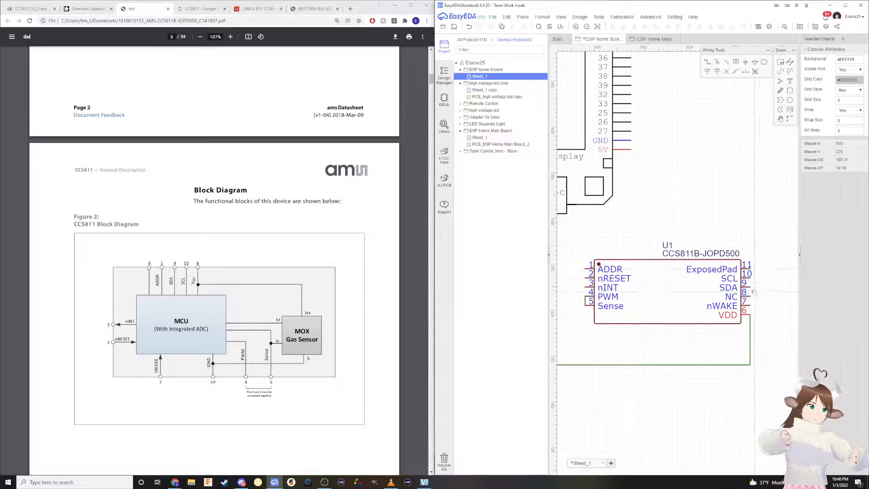
pyautogui.click(751, 270)
pyautogui.click(773, 273)
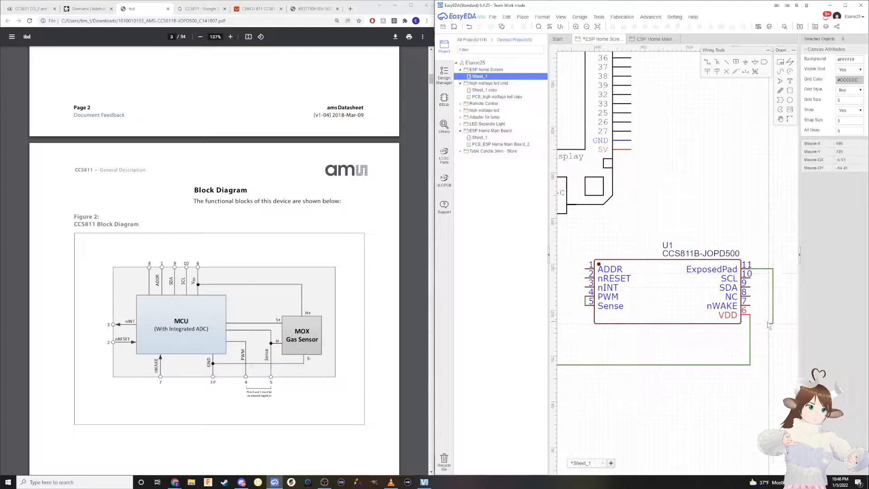
pyautogui.press('Escape')
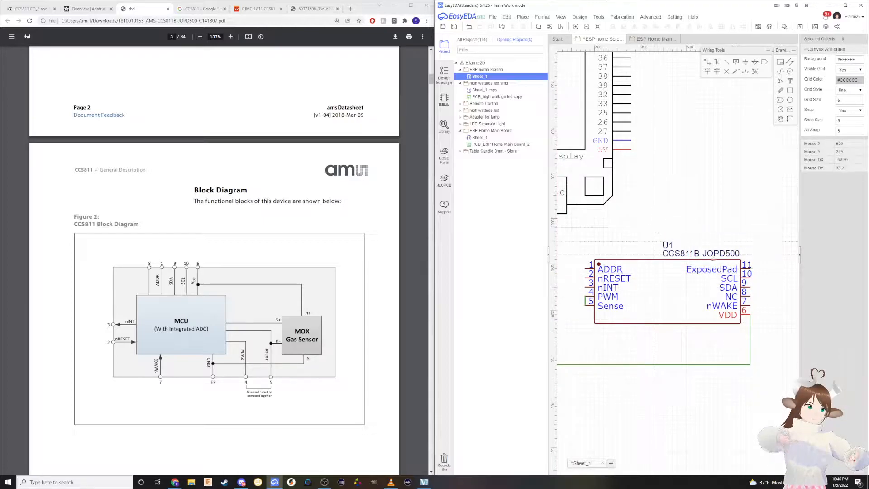
# Wire the CCS811's ExposedPad pin to the free GND pin above the used one on the TTGO module, routing it above the chip
pyautogui.click(751, 265)
pyautogui.click(653, 227)
pyautogui.moveTo(614, 239); pyautogui.dragTo(749, 239, button='right')
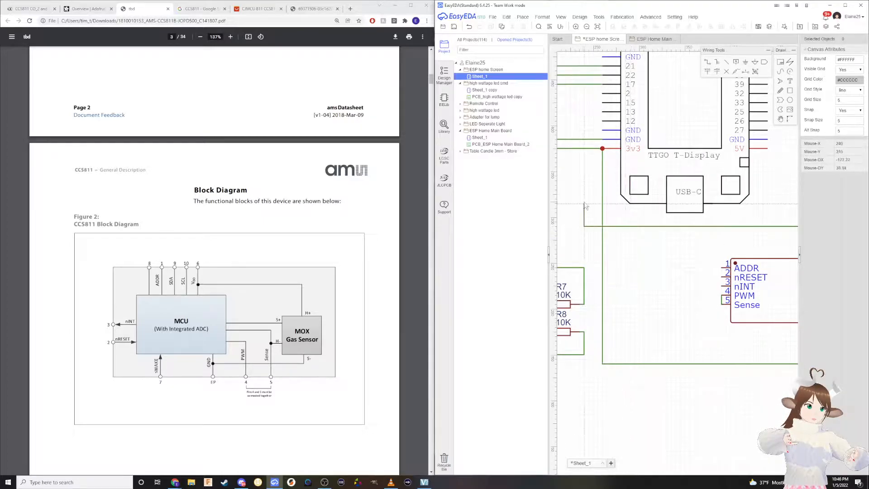
pyautogui.click(579, 130)
pyautogui.click(602, 130)
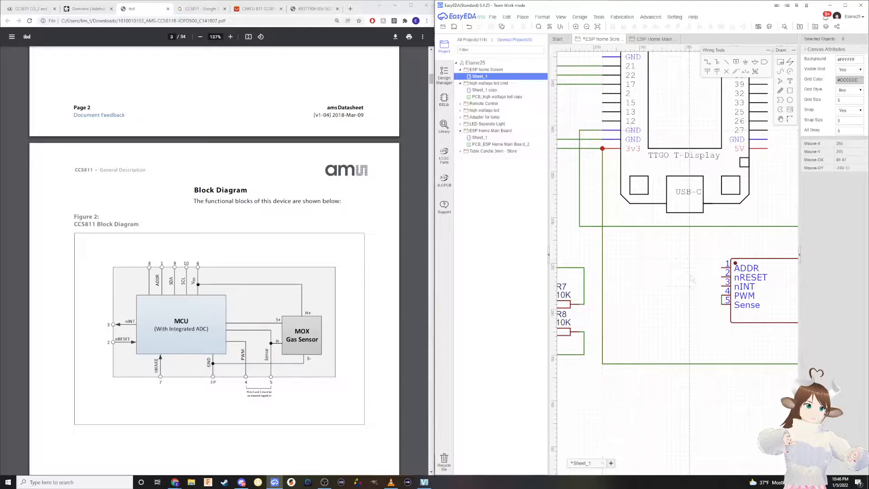
pyautogui.moveTo(708, 281); pyautogui.dragTo(623, 260, button='right')
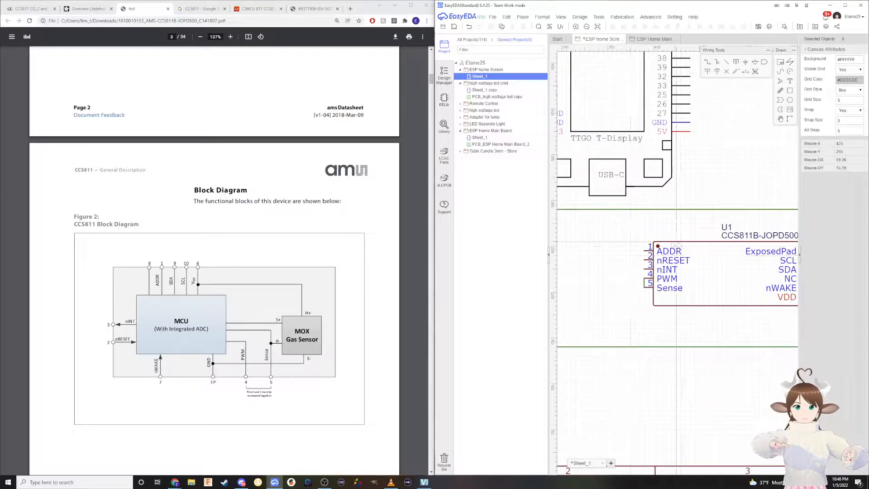
pyautogui.moveTo(684, 243); pyautogui.dragTo(639, 245, button='right')
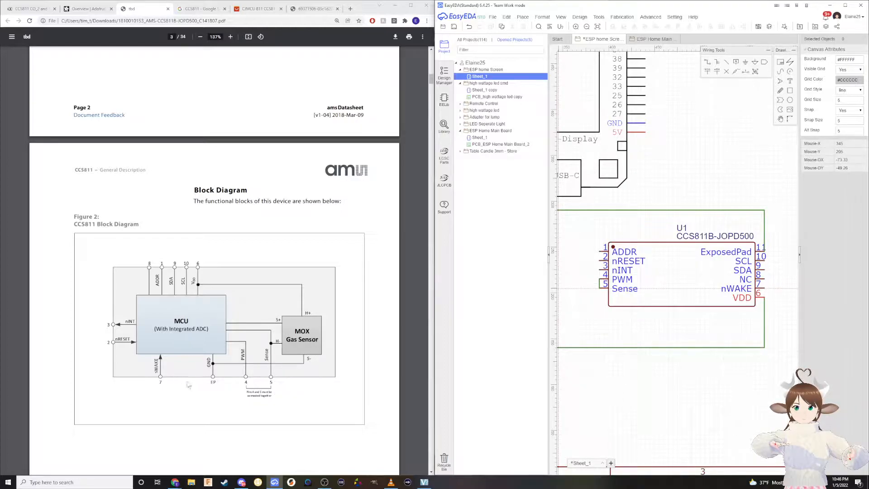
pyautogui.moveTo(781, 281); pyautogui.dragTo(716, 272, button='right')
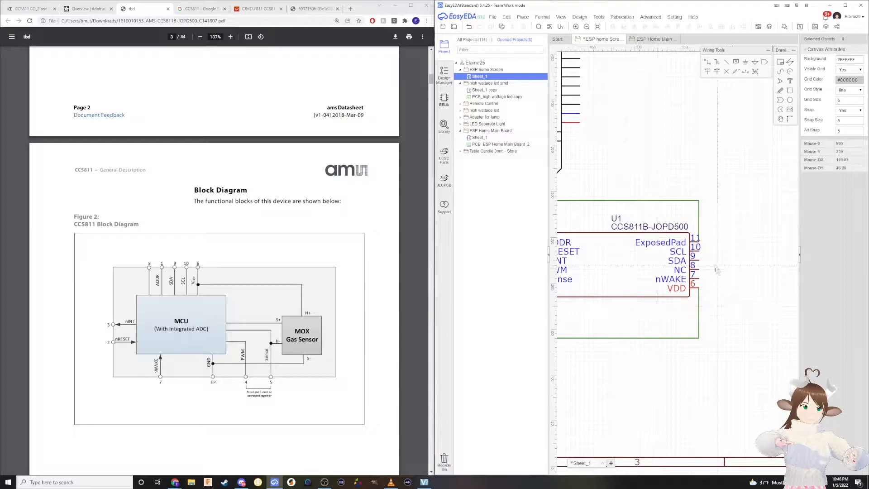
# Read the datasheet's CCS811 LGA Pin Assignment table, checking the descriptions of the Exposed Pad, nWAKE and NC pins
pyautogui.scroll(-15, 293, 179)
pyautogui.scroll(5, 290, 247)
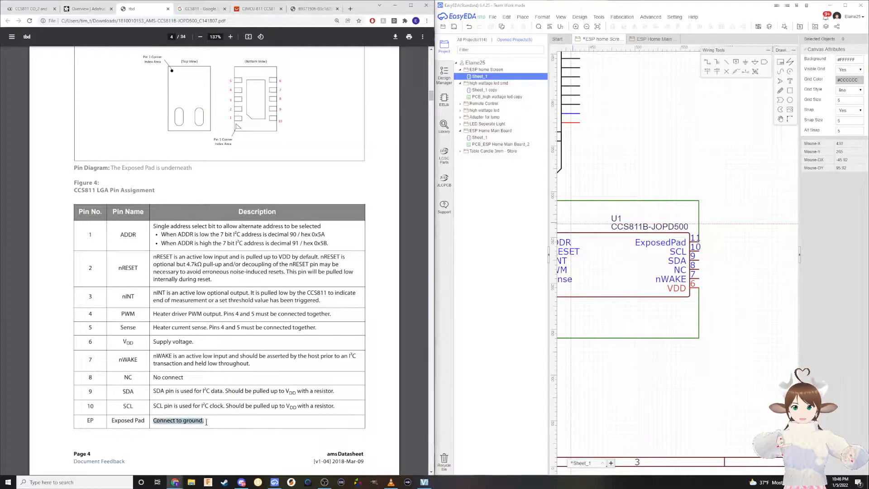
pyautogui.scroll(1, 167, 432)
pyautogui.scroll(-1, 167, 434)
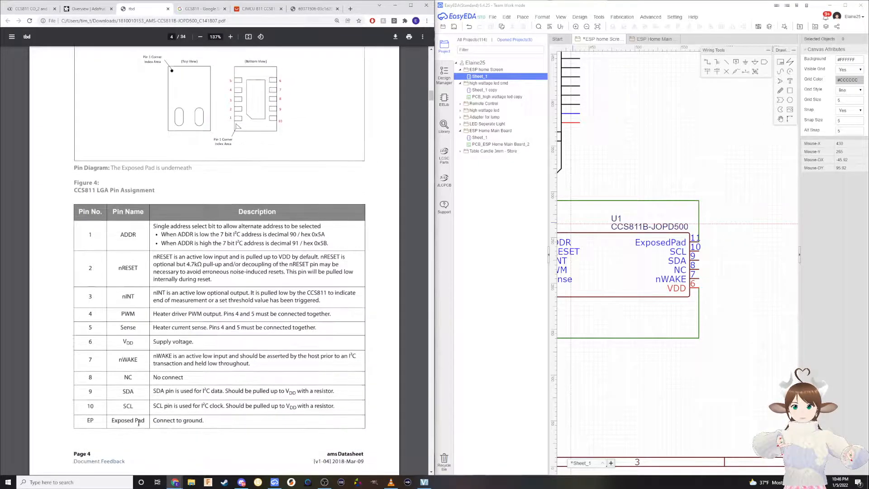
pyautogui.scroll(1, 144, 419)
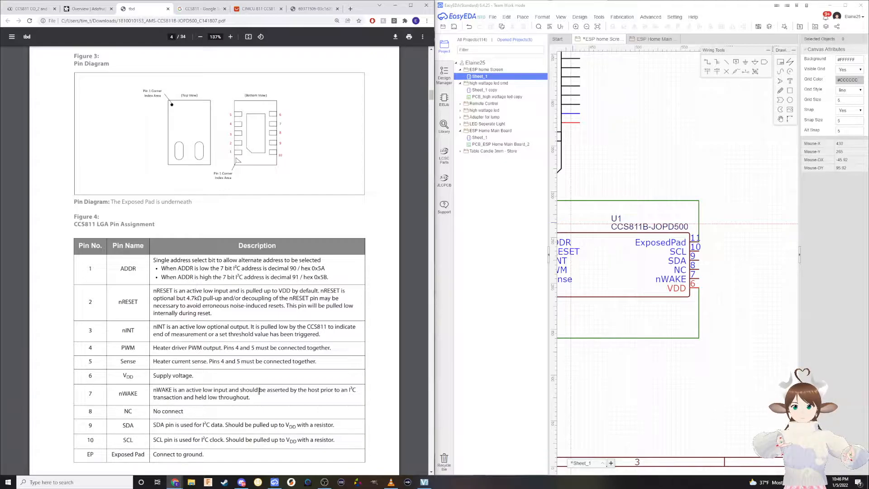
pyautogui.scroll(-6, 239, 381)
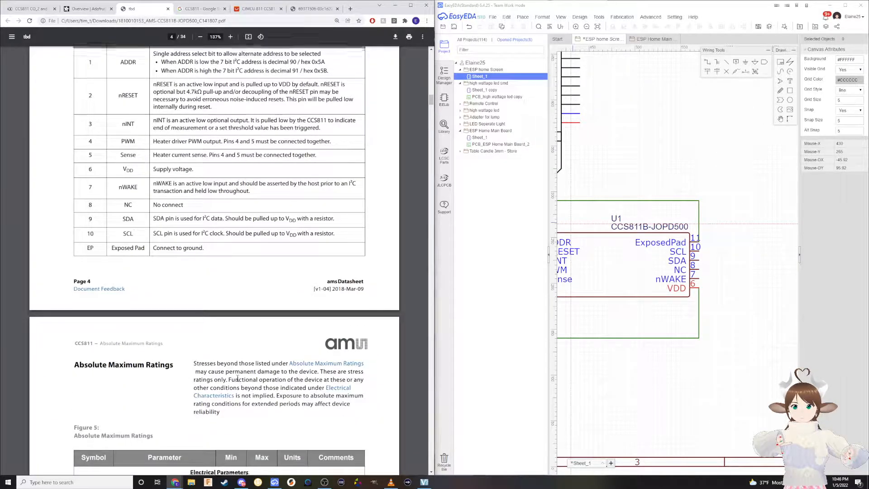
pyautogui.scroll(-1, 238, 381)
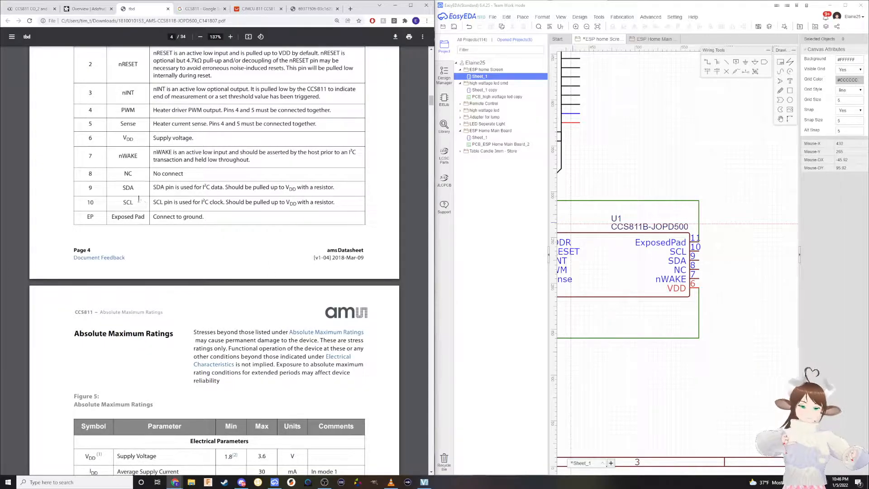
pyautogui.moveTo(119, 178); pyautogui.dragTo(176, 176)
# Look through the datasheet's ratings and description pages, then return to the Recommended Application Circuit and enlarge it to 268%
pyautogui.scroll(-20, 236, 188)
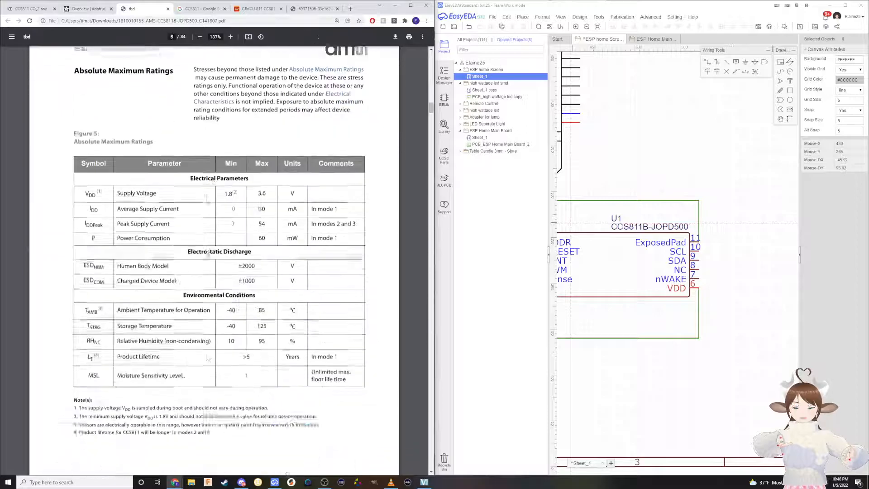
pyautogui.scroll(-12, 205, 253)
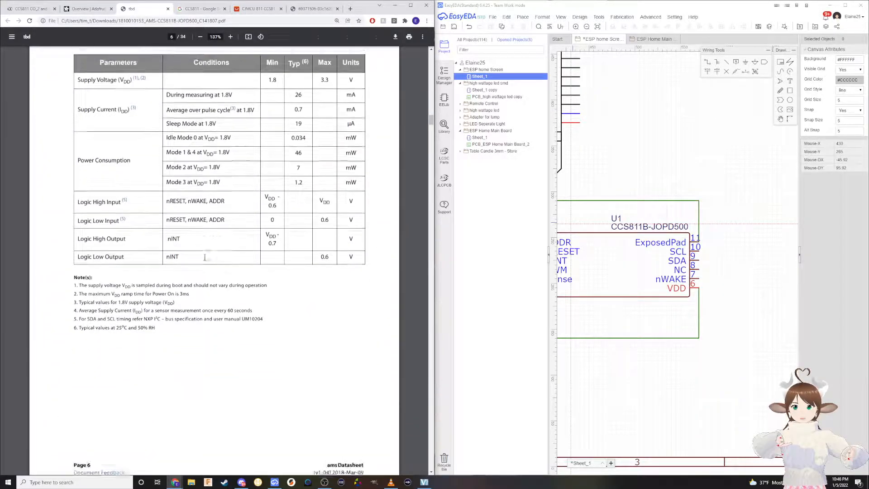
pyautogui.scroll(-20, 196, 214)
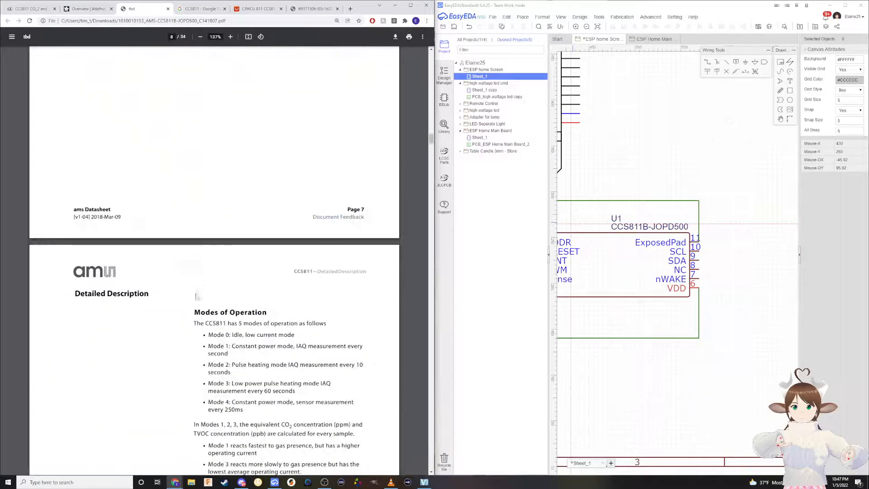
pyautogui.scroll(-12, 201, 306)
pyautogui.scroll(20, 206, 299)
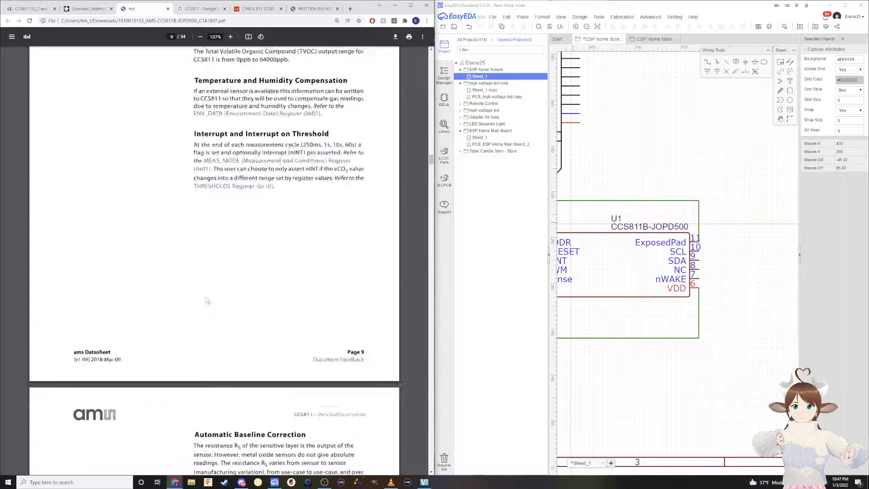
pyautogui.scroll(20, 206, 310)
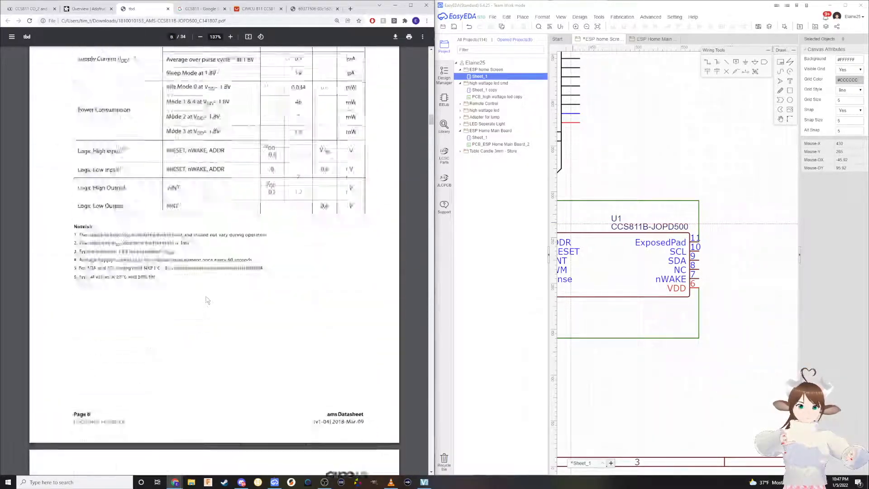
pyautogui.scroll(20, 207, 298)
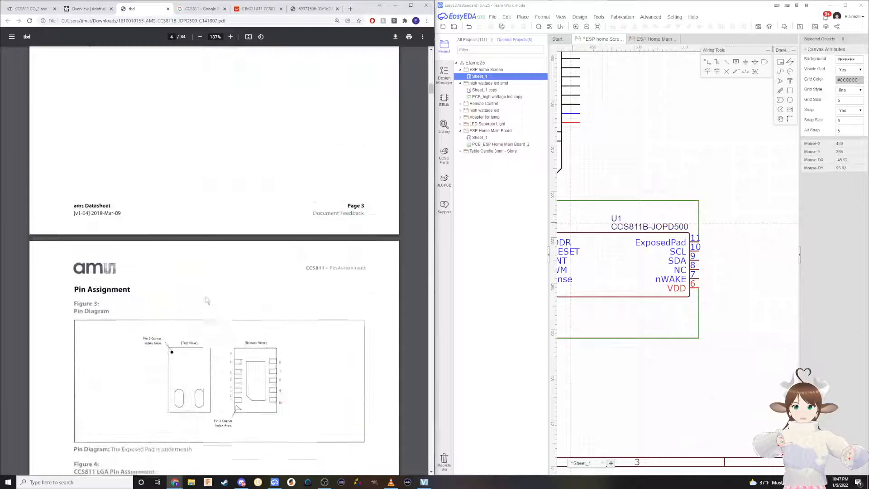
pyautogui.scroll(-20, 207, 299)
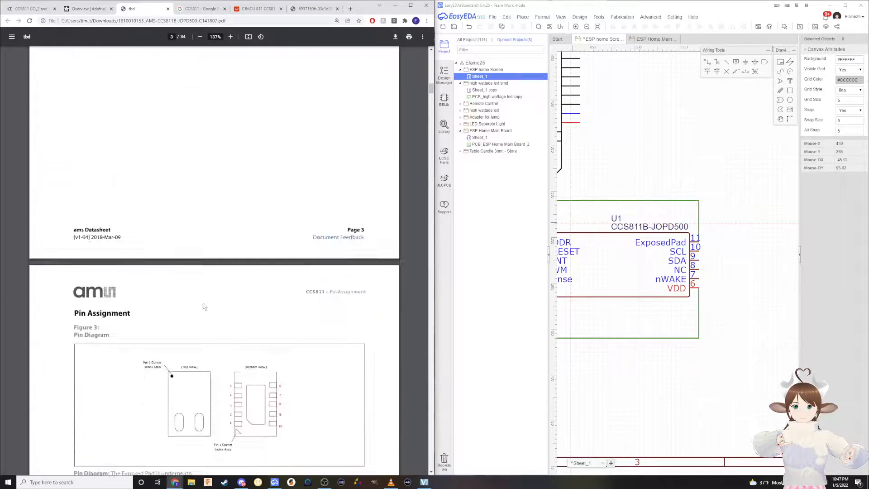
pyautogui.scroll(-10, 203, 312)
pyautogui.scroll(20, 211, 308)
pyautogui.scroll(20, 211, 307)
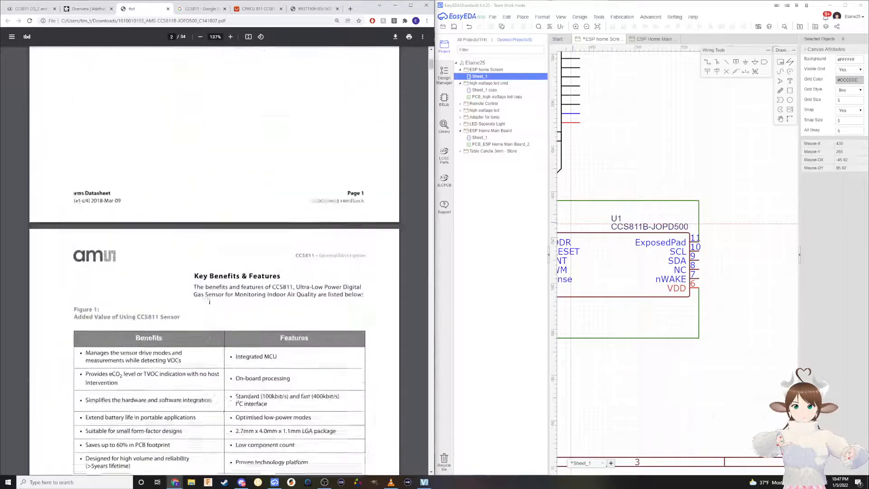
pyautogui.moveTo(431, 60); pyautogui.dragTo(404, 181)
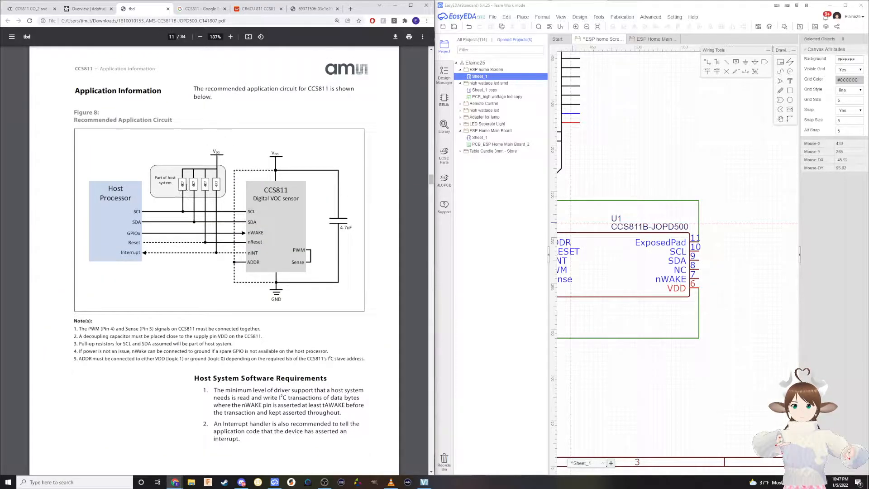
pyautogui.keyDown('ctrl'); pyautogui.scroll(5, 217, 186); pyautogui.keyUp('ctrl')
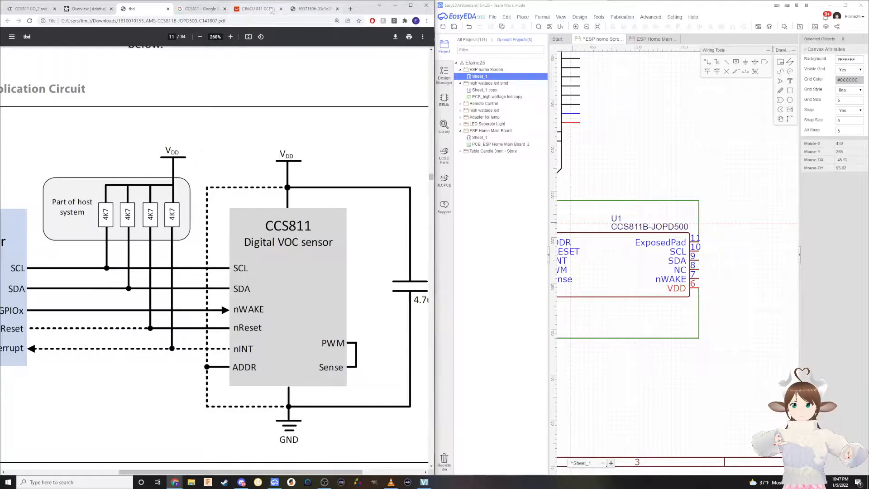
# Open the CCS811 board photo from the ESPHome page in a new tab and examine its components and pin labels at 200%
pyautogui.click(22, 9)
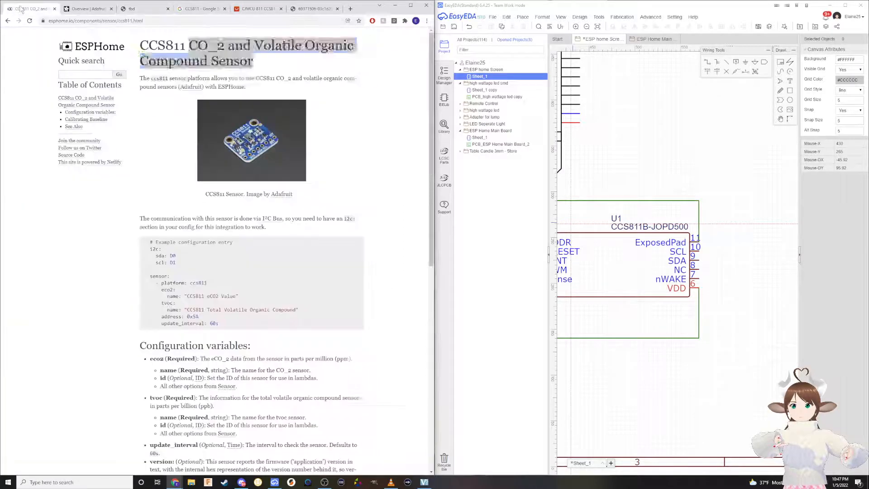
pyautogui.rightClick(249, 145)
pyautogui.click(251, 146)
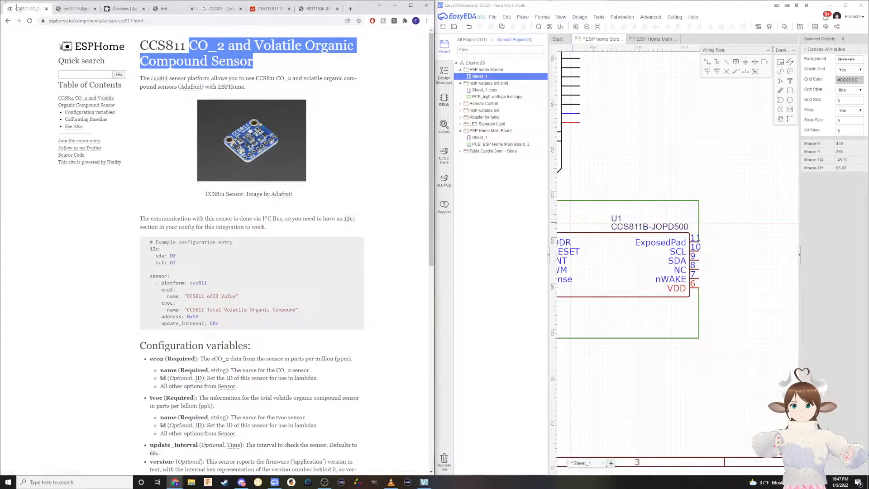
pyautogui.click(76, 9)
pyautogui.keyDown('ctrl'); pyautogui.scroll(4, 228, 267); pyautogui.keyUp('ctrl')
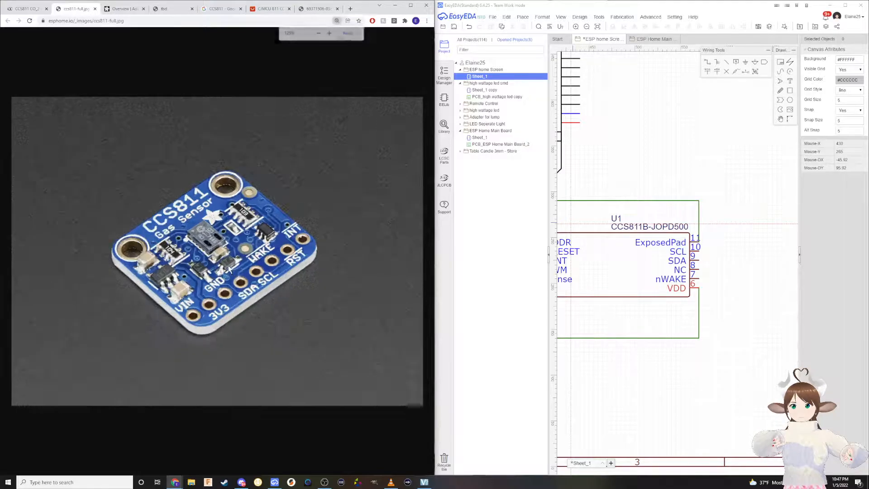
pyautogui.keyDown('ctrl'); pyautogui.scroll(1, 230, 267); pyautogui.keyUp('ctrl')
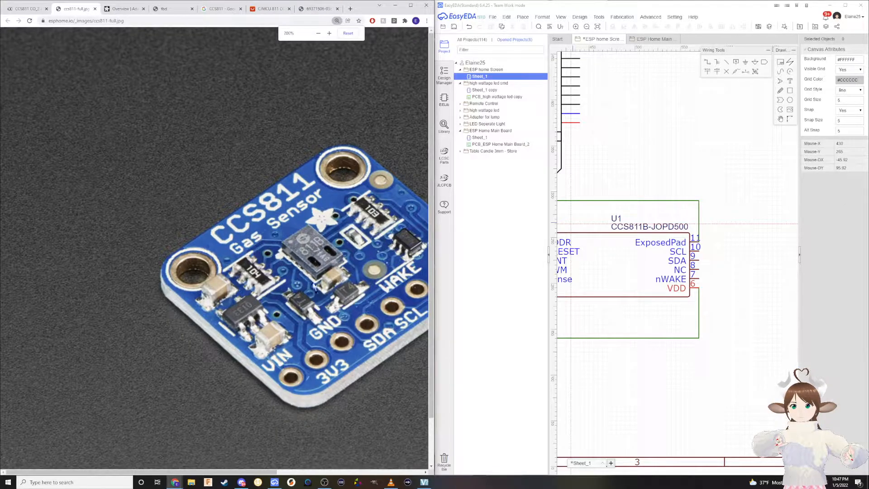
pyautogui.keyDown('shift'); pyautogui.hscroll(3, 272, 448); pyautogui.keyUp('shift')
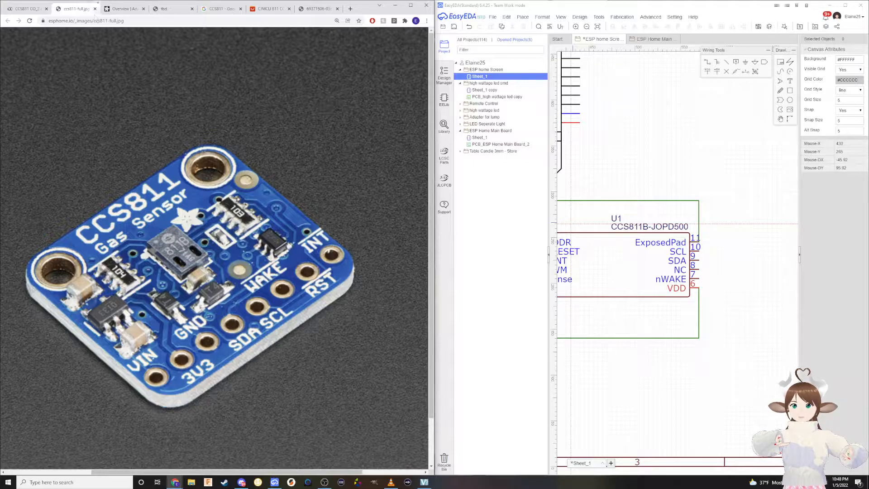
# Open the Adafruit product page linked from ESPHome's CCS811 page and look through the breakout board's description
pyautogui.click(27, 9)
pyautogui.scroll(-5, 189, 193)
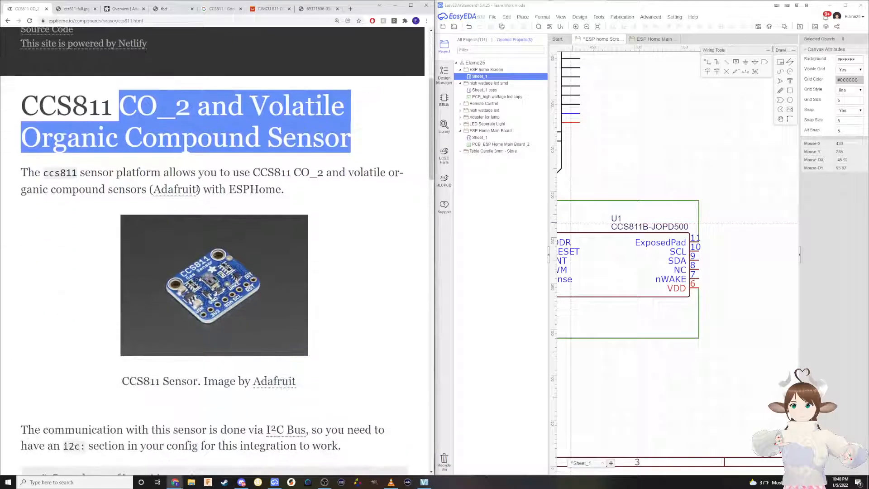
pyautogui.click(180, 190)
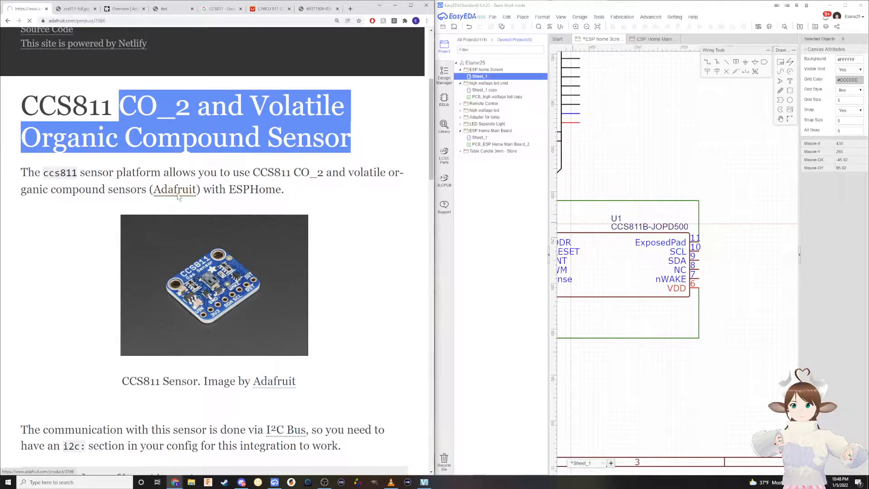
pyautogui.scroll(-8, 190, 195)
pyautogui.scroll(-10, 192, 253)
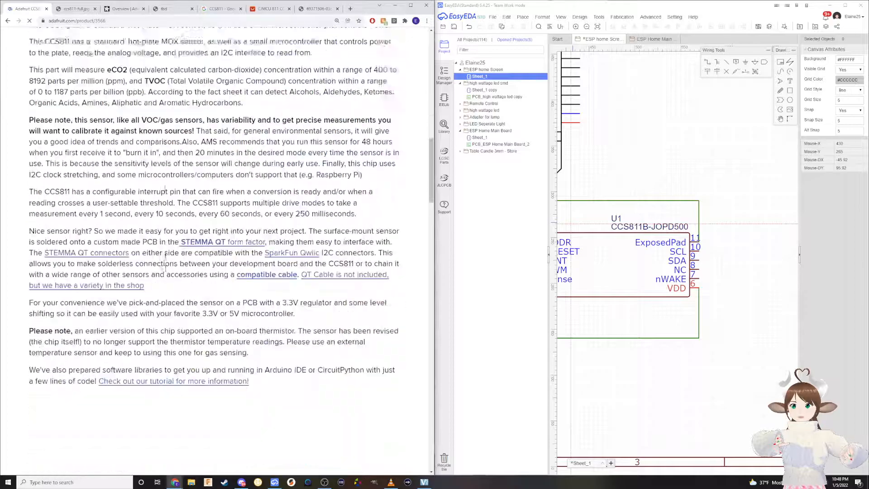
pyautogui.scroll(6, 157, 253)
pyautogui.scroll(5, 158, 253)
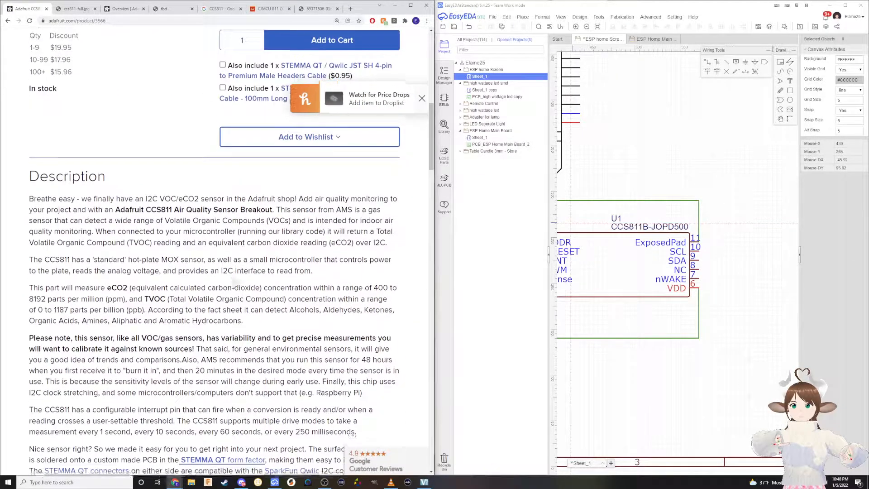
# Read the Adafruit product page through to its Technical Details and look at the linked CCS881 Datasheet
pyautogui.scroll(-6, 222, 271)
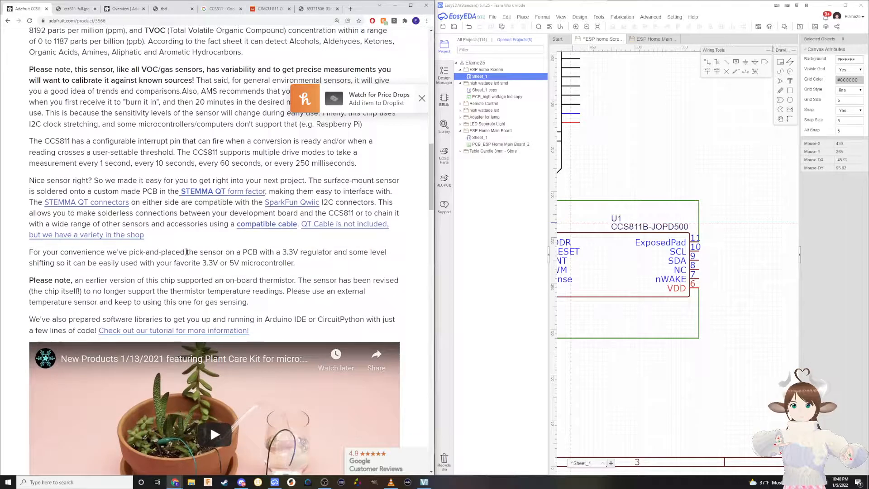
pyautogui.scroll(-2, 133, 244)
pyautogui.scroll(-14, 129, 233)
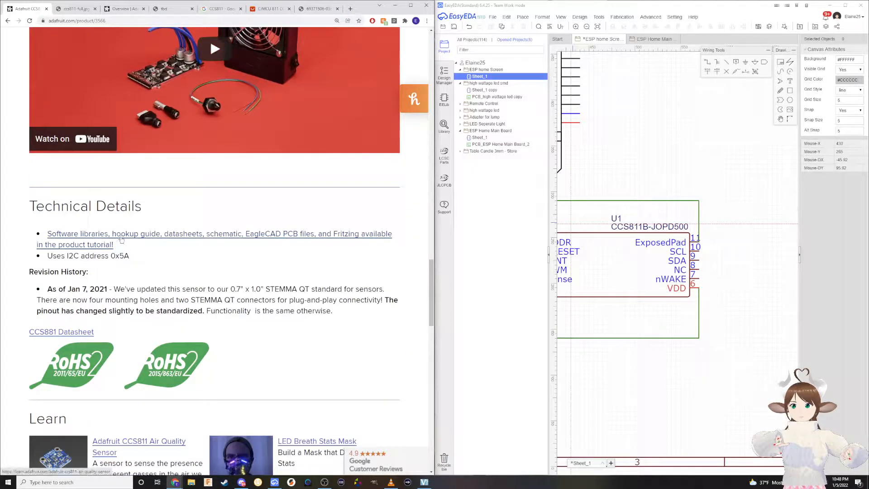
pyautogui.click(64, 333)
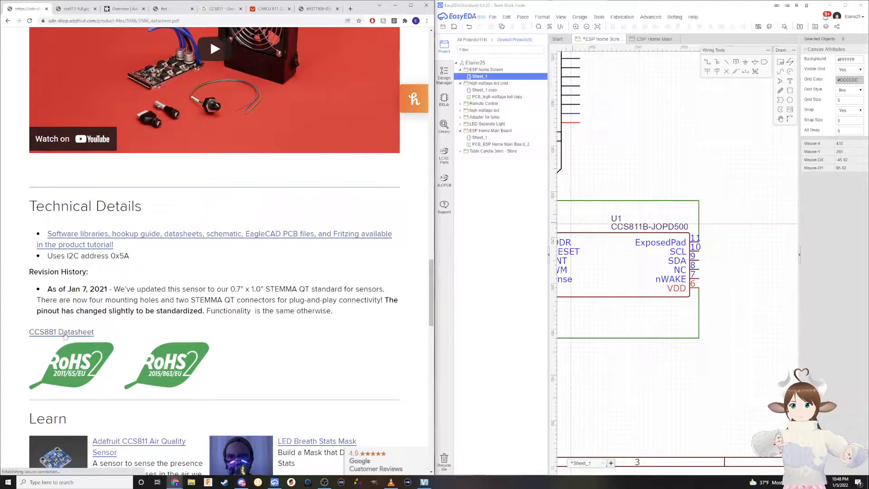
pyautogui.scroll(-10, 140, 276)
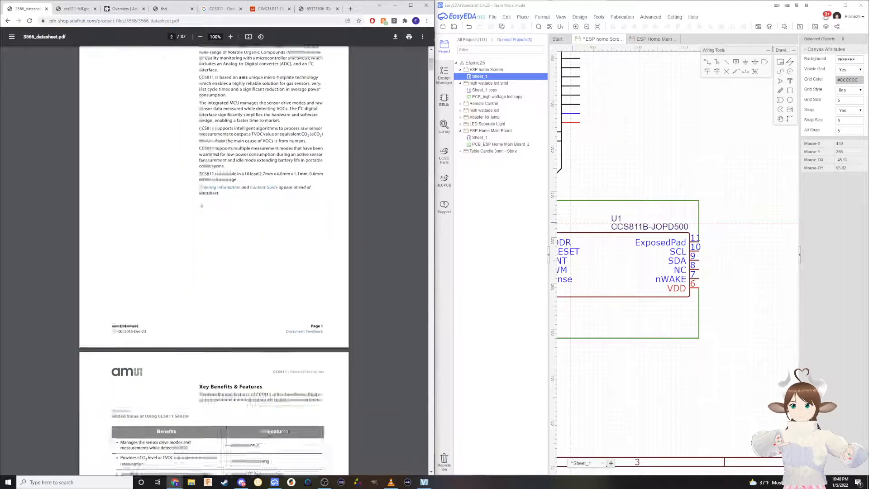
# Return to the product page and open its linked Adafruit CCS811 Air Quality Sensor tutorial
pyautogui.click(8, 22)
pyautogui.scroll(-5, 209, 296)
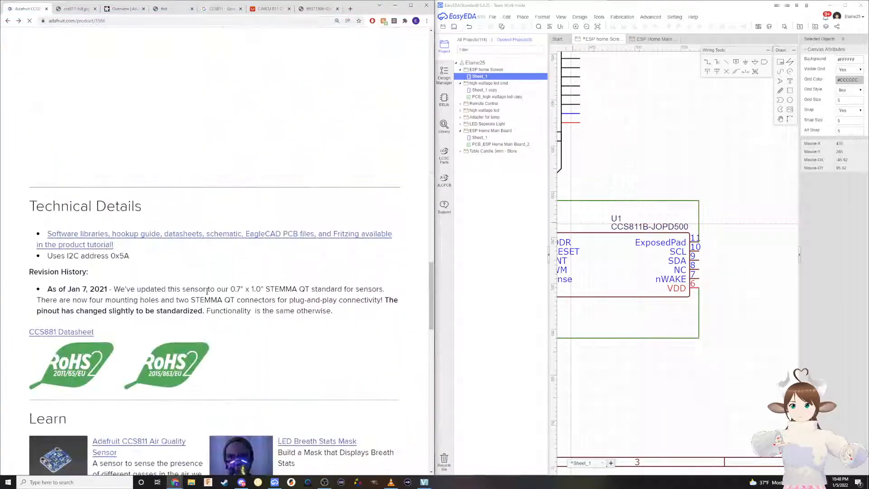
pyautogui.scroll(5, 209, 296)
pyautogui.click(140, 205)
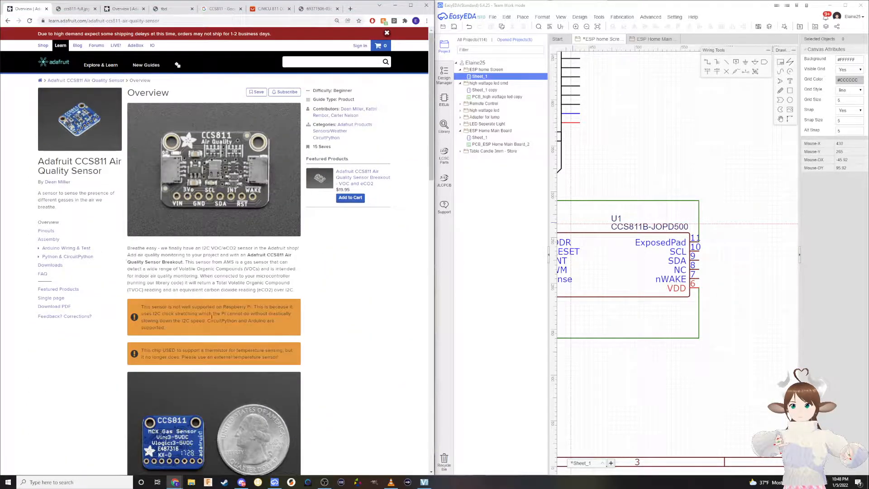
# Open the tutorial's PDF version and find the Schematic and Fab Print for STEMMA QT Version on page 19
pyautogui.scroll(-2, 206, 317)
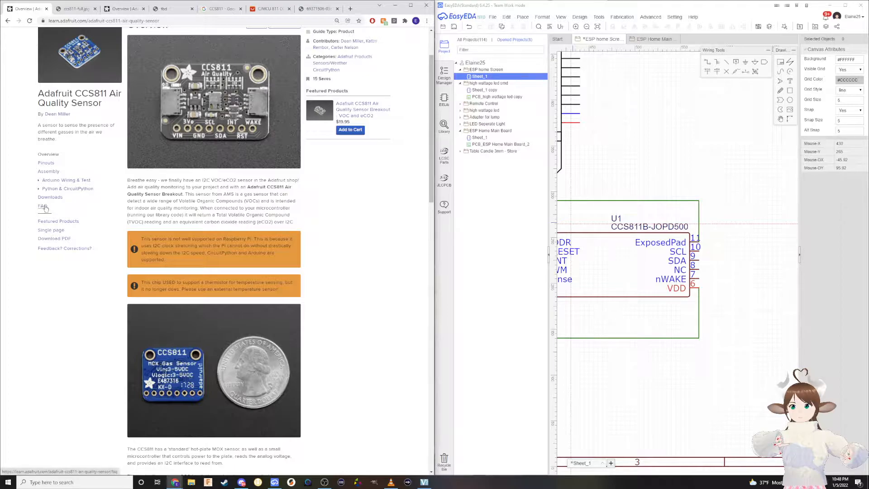
pyautogui.click(55, 239)
pyautogui.scroll(-3, 199, 206)
pyautogui.scroll(-20, 200, 206)
pyautogui.scroll(-20, 190, 204)
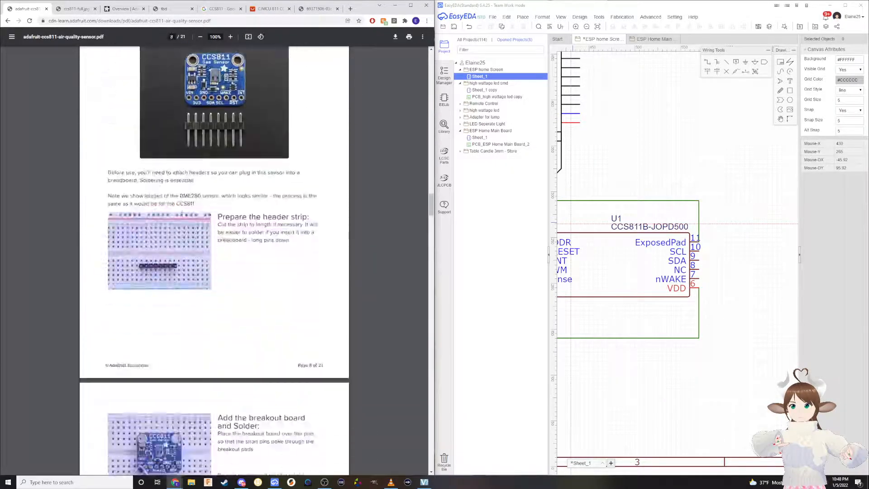
pyautogui.scroll(-20, 182, 213)
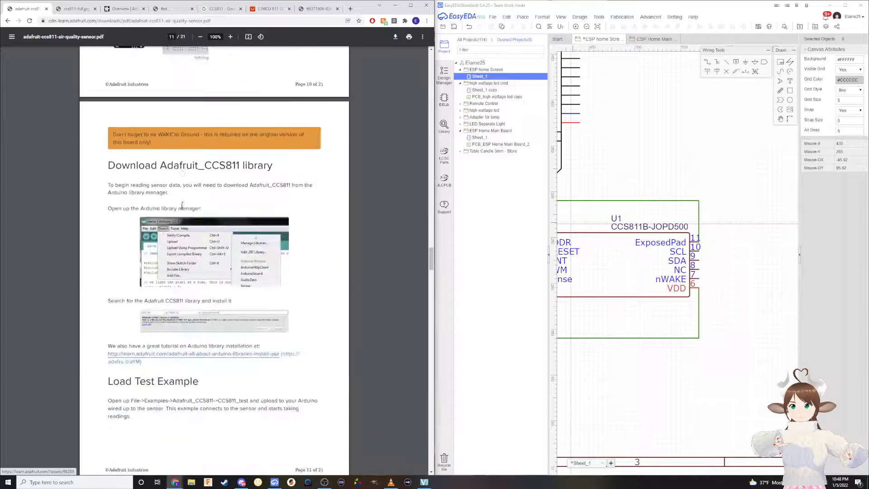
pyautogui.scroll(-20, 182, 206)
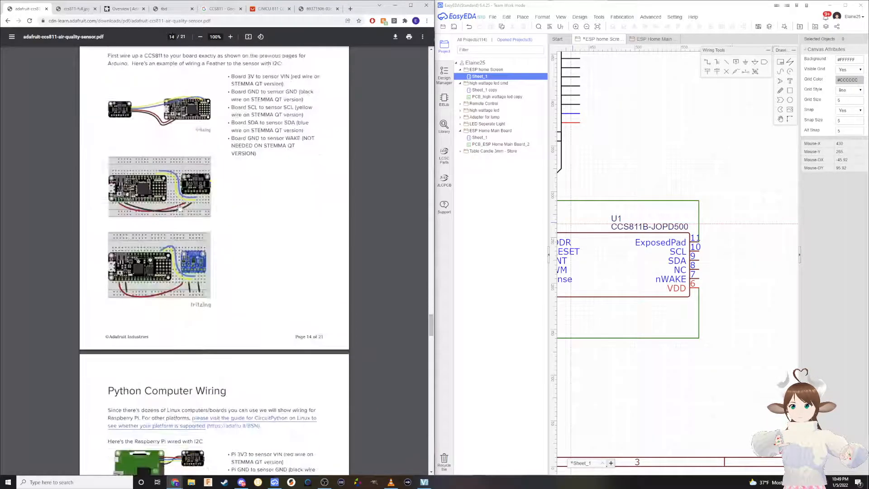
pyautogui.scroll(-20, 179, 207)
pyautogui.scroll(-9, 176, 215)
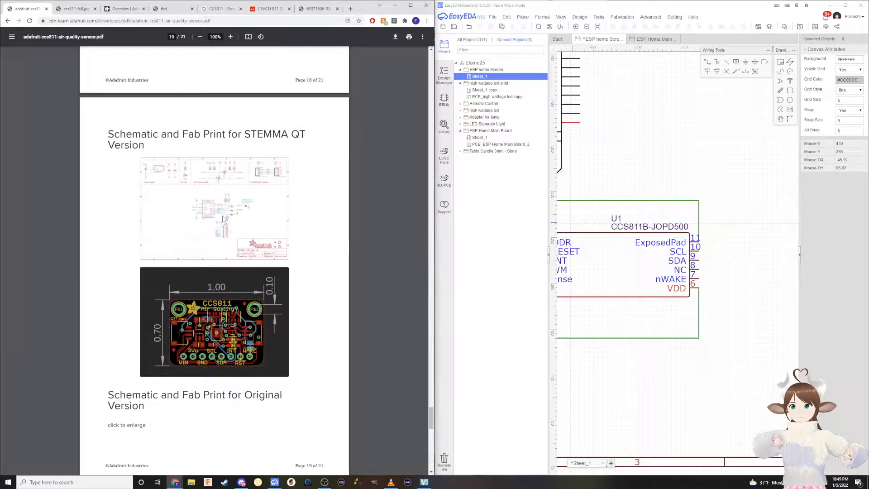
# Enlarge the STEMMA QT schematic to 500% and examine the CCS811 wiring, including its pull-ups, WAKE, RESET and ADDR connections
pyautogui.keyDown('ctrl'); pyautogui.scroll(8, 223, 219); pyautogui.keyUp('ctrl')
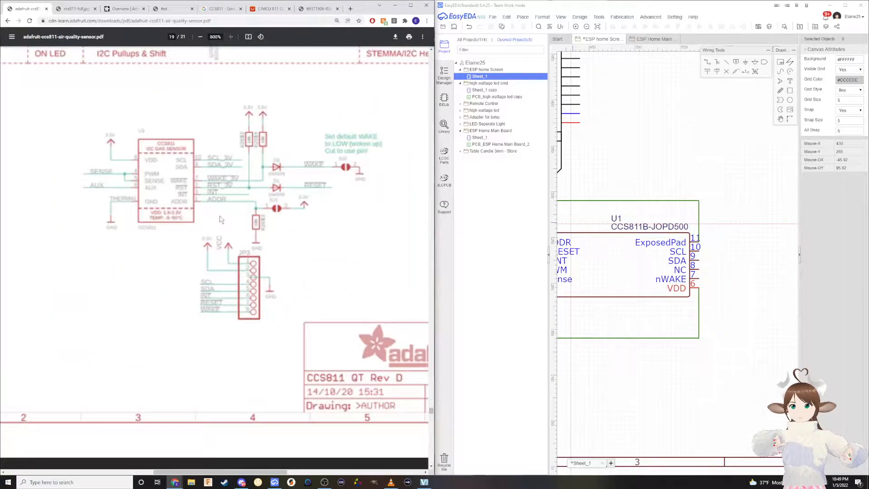
pyautogui.keyDown('ctrl'); pyautogui.scroll(1, 221, 219); pyautogui.keyUp('ctrl')
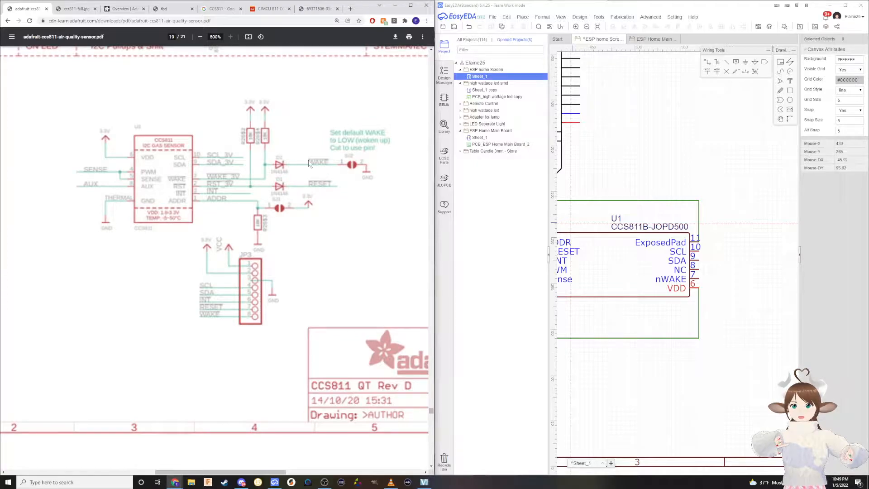
pyautogui.scroll(1, 267, 206)
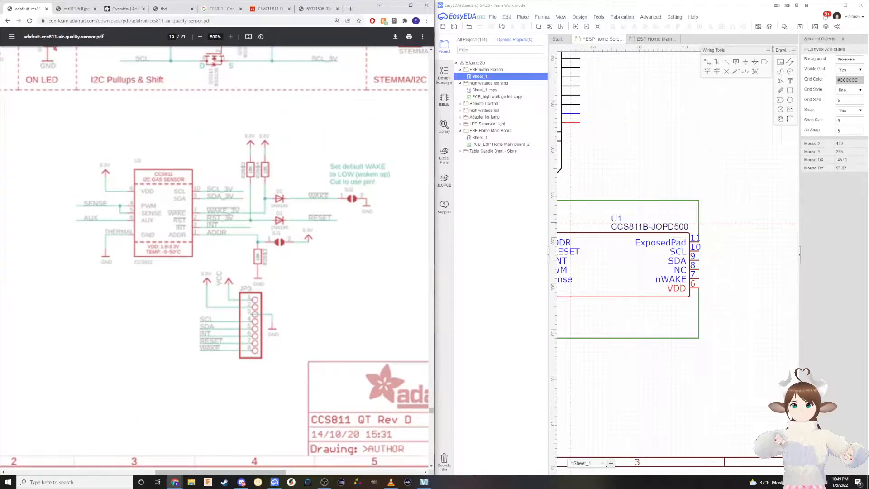
pyautogui.keyDown('ctrl'); pyautogui.scroll(-5, 287, 217); pyautogui.keyUp('ctrl')
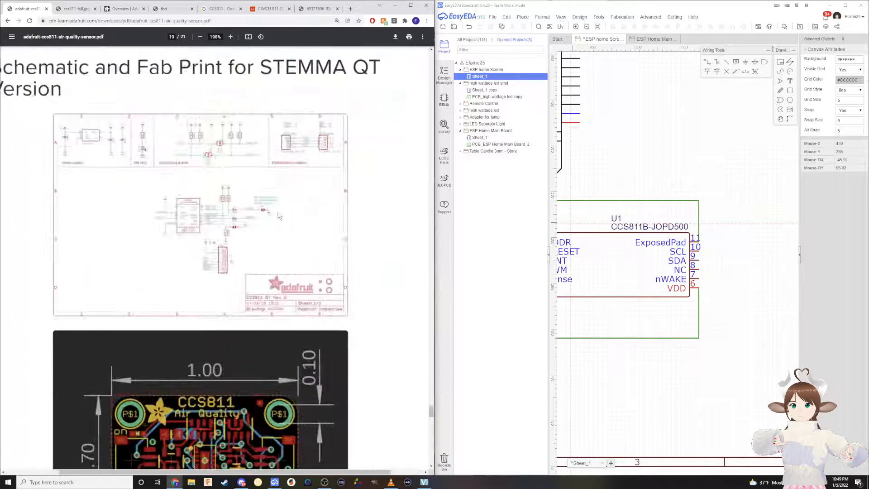
pyautogui.keyDown('ctrl'); pyautogui.scroll(5, 278, 217); pyautogui.keyUp('ctrl')
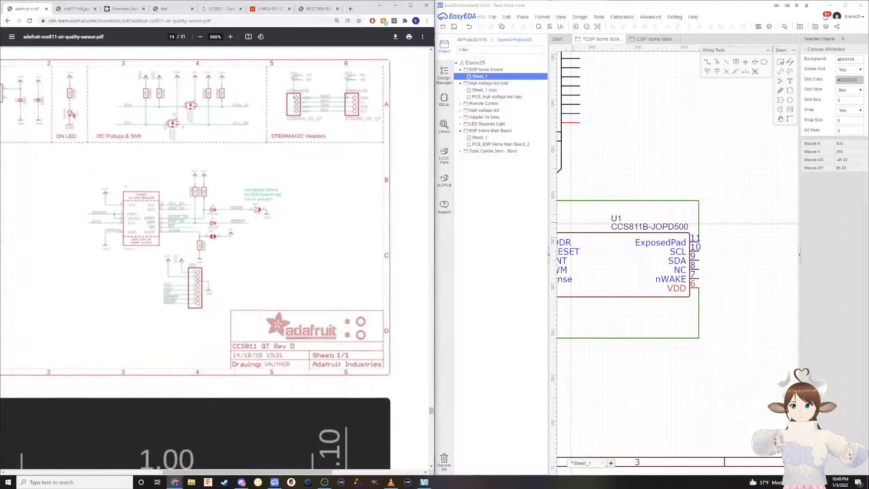
pyautogui.hscroll(5, 136, 249)
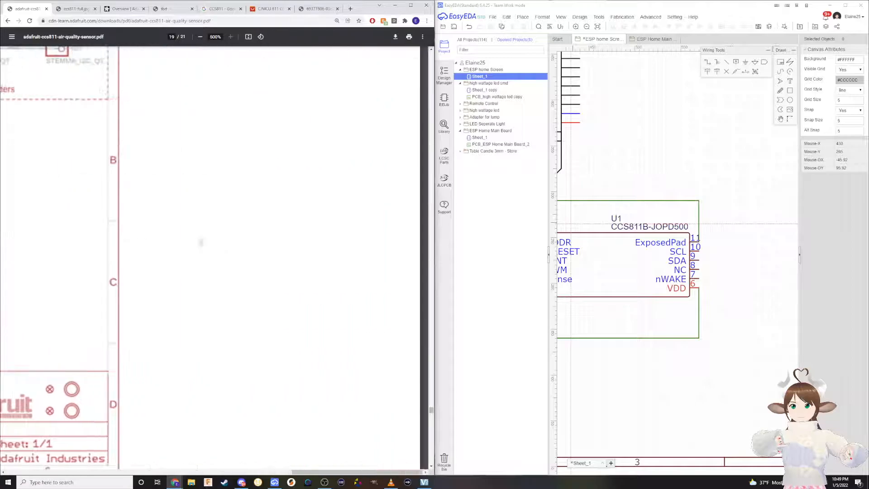
pyautogui.moveTo(367, 472); pyautogui.dragTo(204, 472)
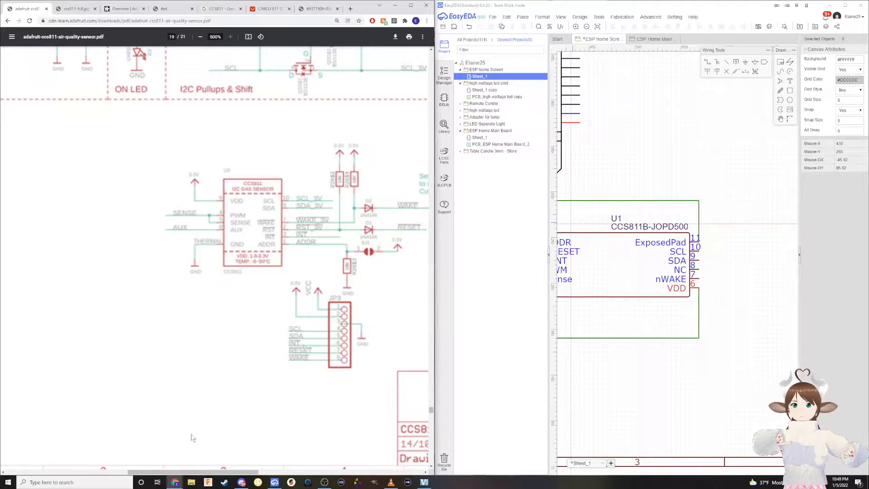
pyautogui.moveTo(175, 473); pyautogui.dragTo(201, 473)
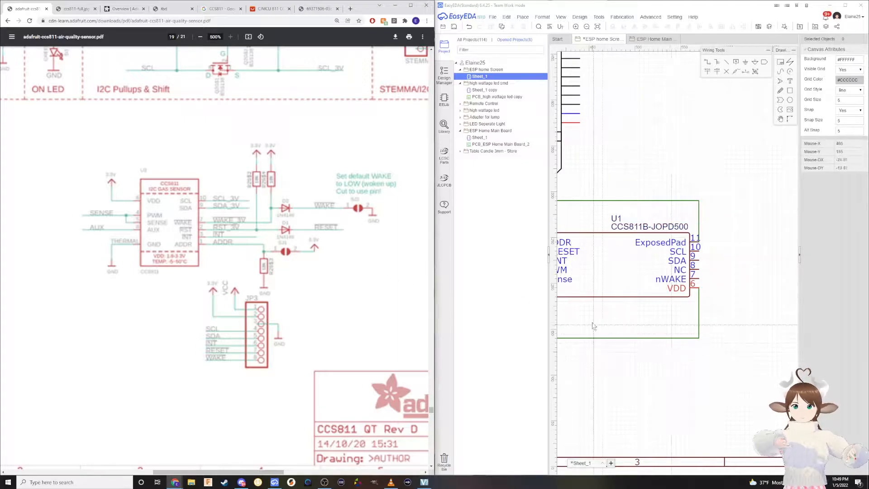
# Delete the 10K resistors R7 and R8 beside the SHT31 sensor in the ESP home Screen schematic in EasyEDA
pyautogui.moveTo(644, 310); pyautogui.dragTo(717, 318, button='right')
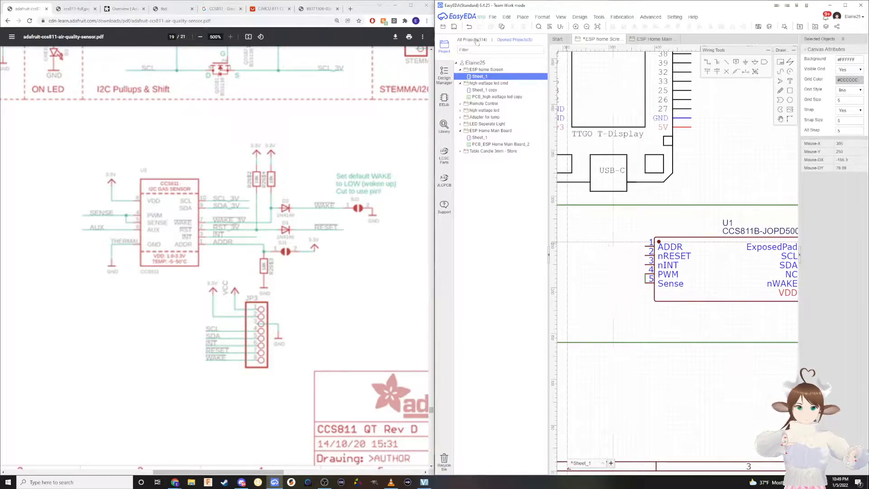
pyautogui.scroll(-3, 579, 249)
pyautogui.scroll(2, 580, 249)
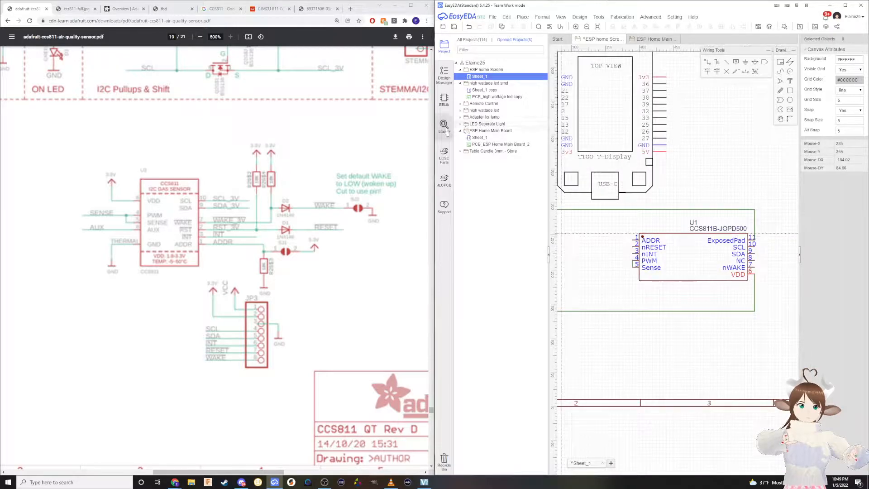
pyautogui.moveTo(607, 254); pyautogui.dragTo(698, 256, button='right')
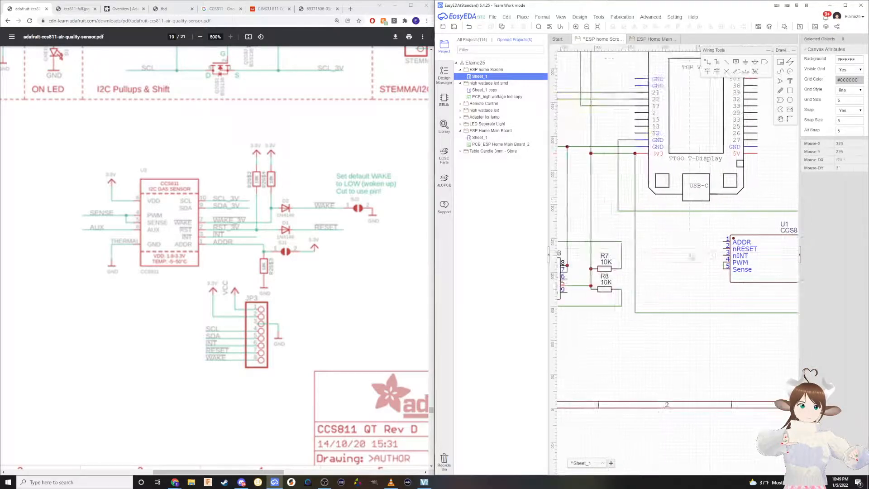
pyautogui.click(606, 269)
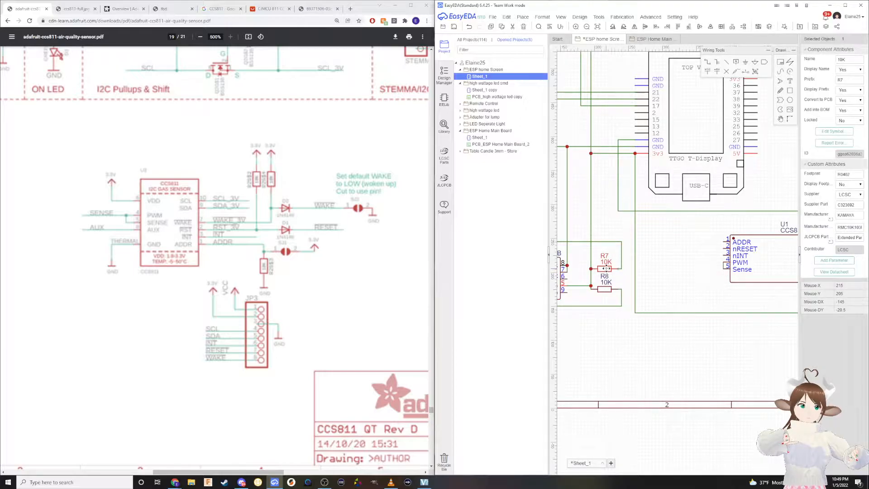
pyautogui.press('Delete')
pyautogui.click(605, 289)
pyautogui.press('Delete')
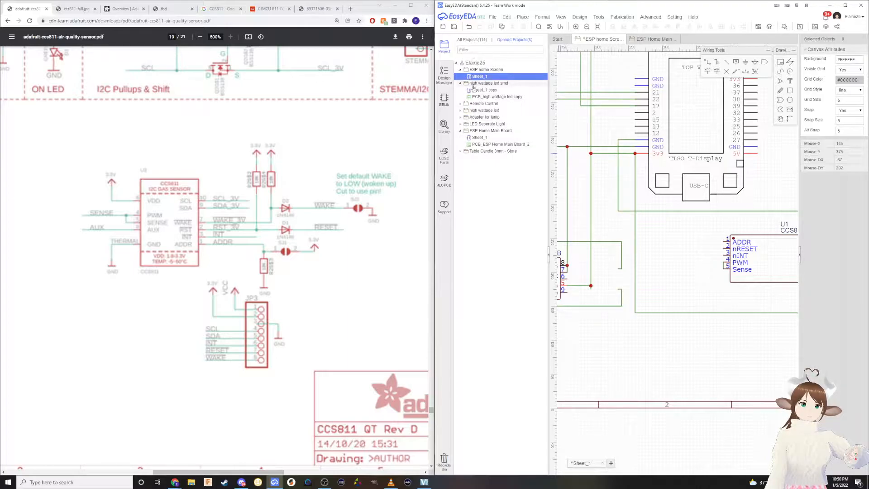
# Open Sheet_1 copy and PCB_high wattage led copy, and examine the sensor and resistors R7 and R8 on the board
pyautogui.click(476, 91)
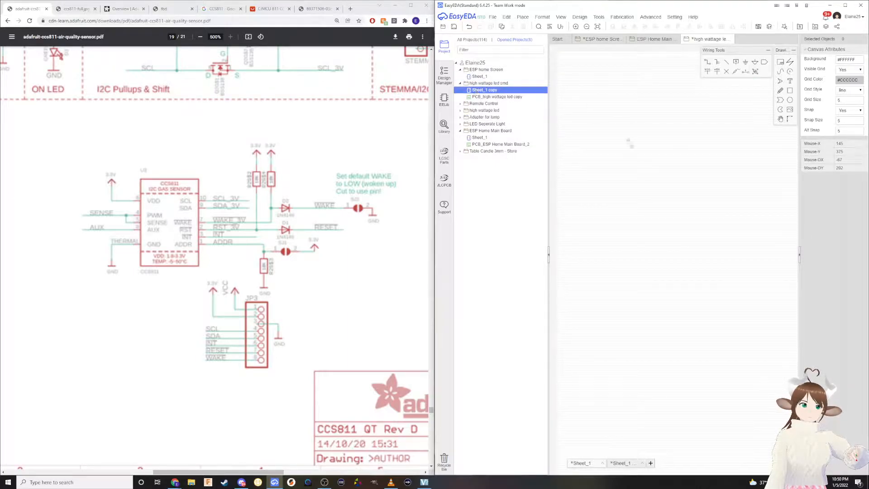
pyautogui.scroll(5, 673, 246)
pyautogui.moveTo(622, 249); pyautogui.dragTo(694, 242, button='right')
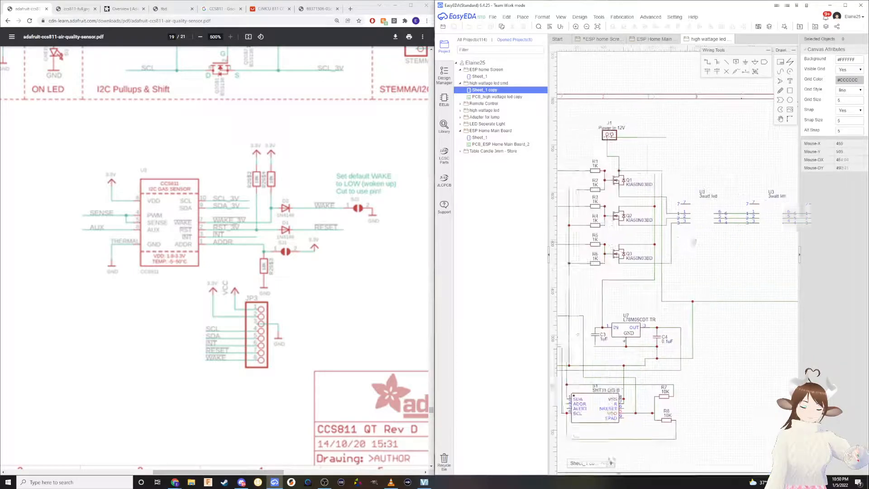
pyautogui.click(476, 97)
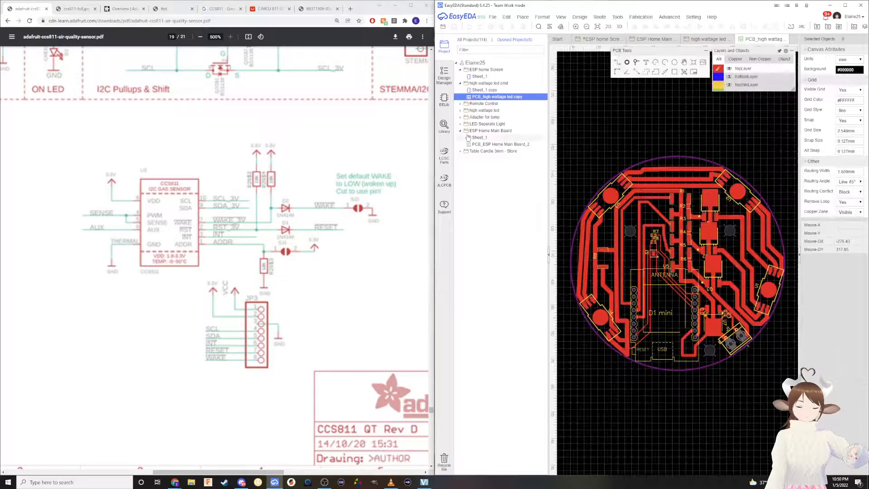
pyautogui.scroll(3, 634, 271)
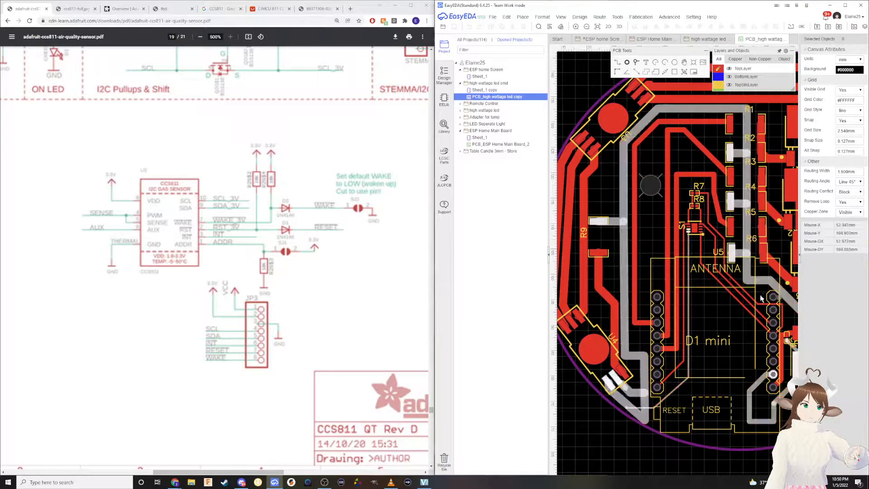
pyautogui.moveTo(731, 334); pyautogui.dragTo(662, 334, button='right')
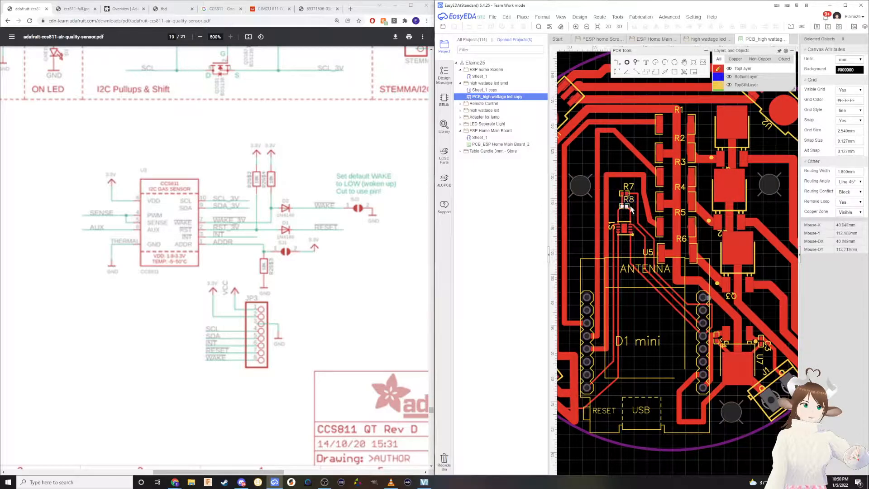
# Select R7 beside the SHT31 in the high wattage led schematic and locate it on the PCB layout
pyautogui.click(707, 40)
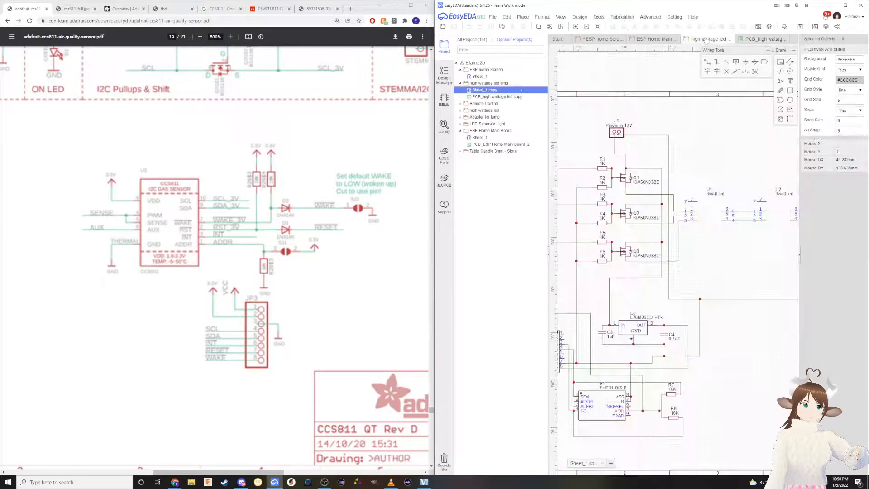
pyautogui.moveTo(590, 318); pyautogui.dragTo(637, 270, button='right')
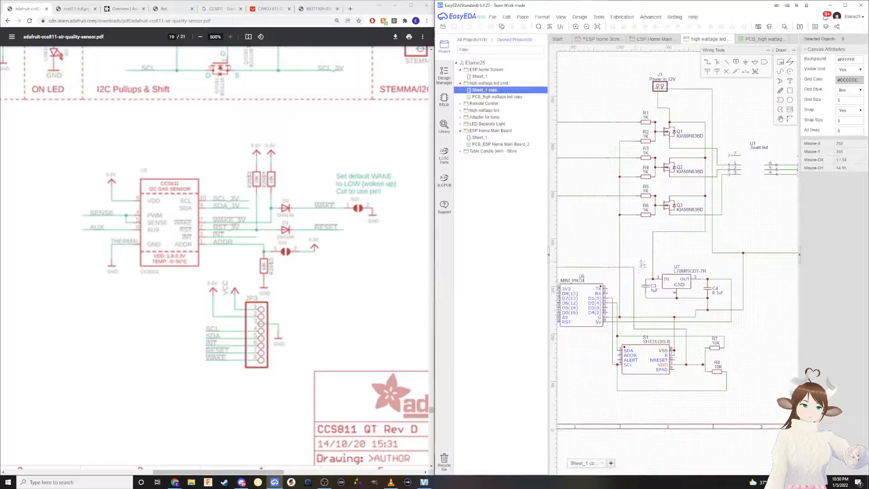
pyautogui.moveTo(749, 311); pyautogui.dragTo(689, 322, button='right')
pyautogui.click(659, 360)
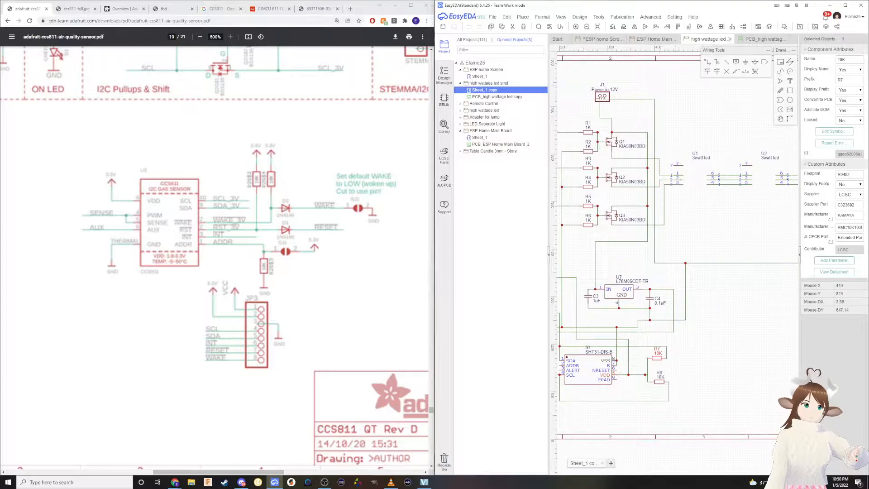
pyautogui.click(749, 39)
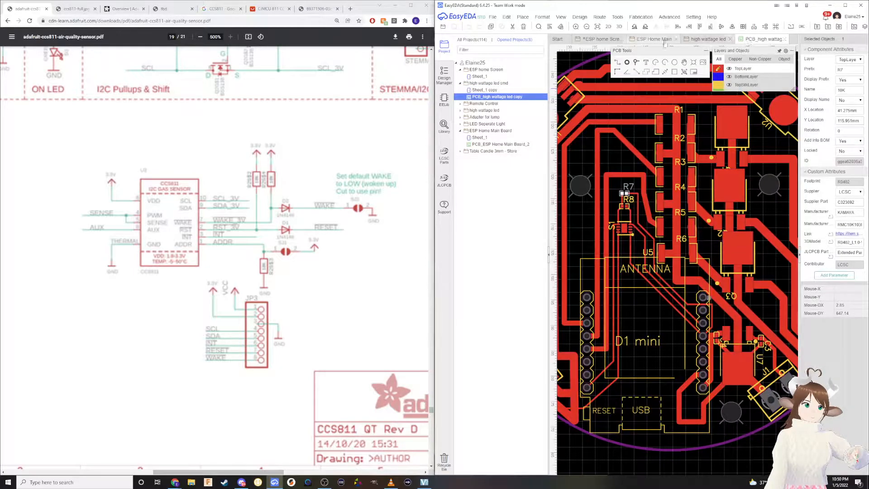
# Return to the ESP home Screen schematic and view the whole sheet
pyautogui.click(606, 39)
pyautogui.click(606, 39)
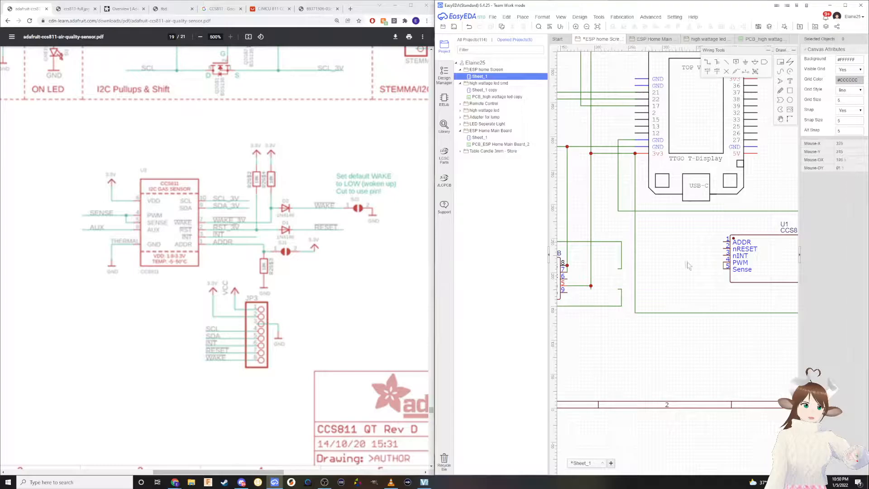
pyautogui.scroll(-2, 681, 264)
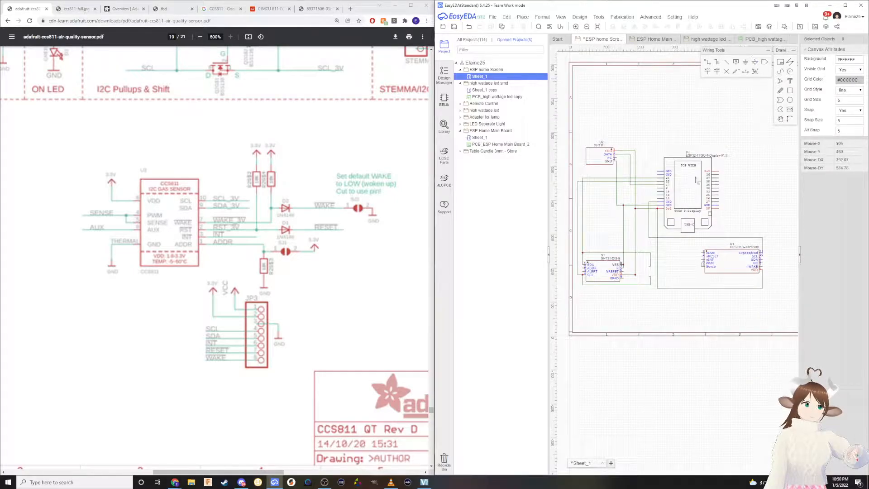
# Paste two 10K resistors, R7 and R1, one above the other beside the SHT31 sensor in the gaps in its wiring
pyautogui.scroll(2, 651, 267)
pyautogui.hotkey('ctrl', 'v')
pyautogui.click(633, 267)
pyautogui.hotkey('ctrl', 'v')
pyautogui.click(634, 288)
pyautogui.scroll(-3, 644, 291)
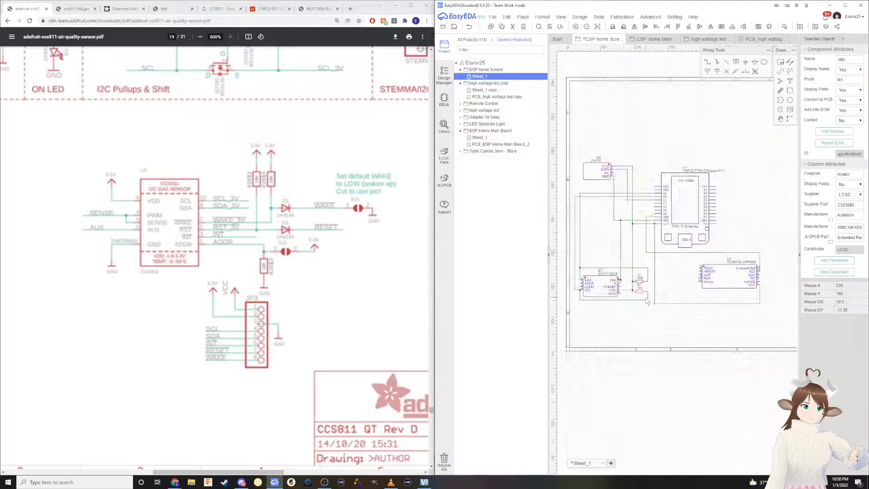
# Paste another 10K resistor, R2, beside the ADDR pin of the CCS811 sensor
pyautogui.scroll(3, 648, 317)
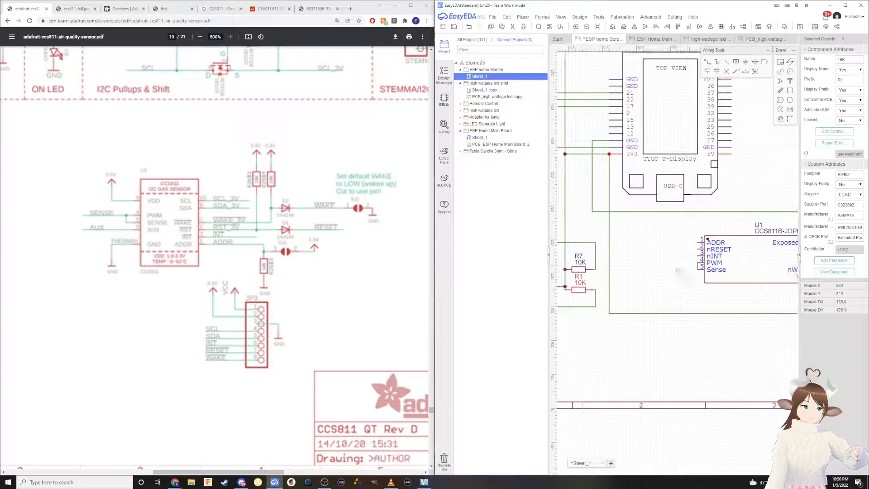
pyautogui.moveTo(696, 268); pyautogui.dragTo(641, 284, button='right')
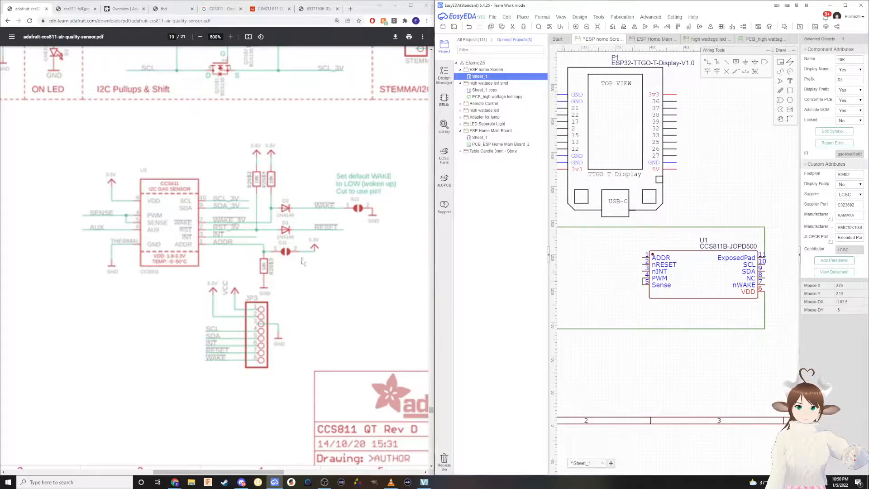
pyautogui.hotkey('ctrl', 'v')
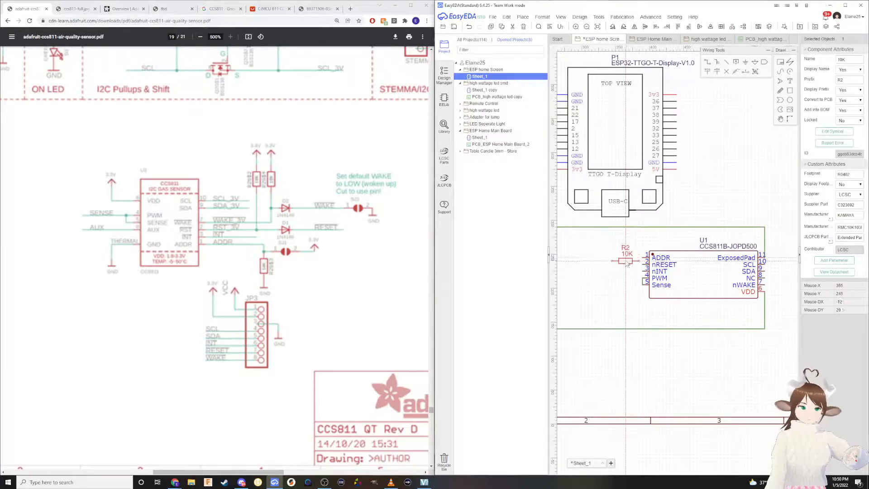
pyautogui.click(625, 261)
pyautogui.rightClick(625, 261)
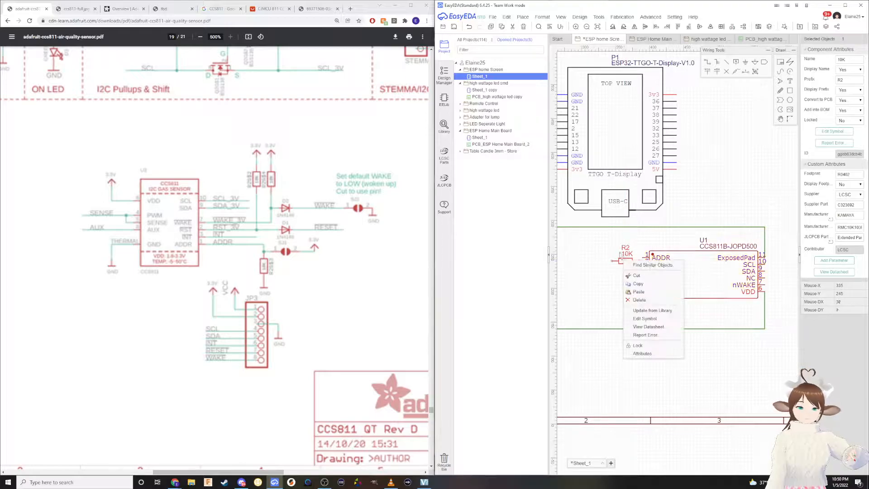
pyautogui.click(639, 242)
# Move R2 away from the CCS811 with its wire to ADDR, and wire its other end to the GND line
pyautogui.scroll(3, 626, 261)
pyautogui.moveTo(628, 257); pyautogui.dragTo(590, 255)
pyautogui.moveTo(613, 284); pyautogui.dragTo(657, 281, button='right')
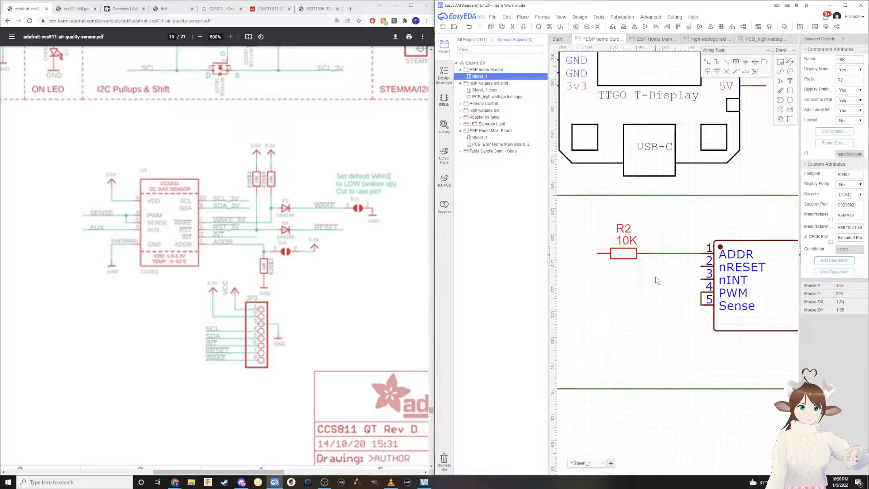
pyautogui.scroll(-3, 651, 272)
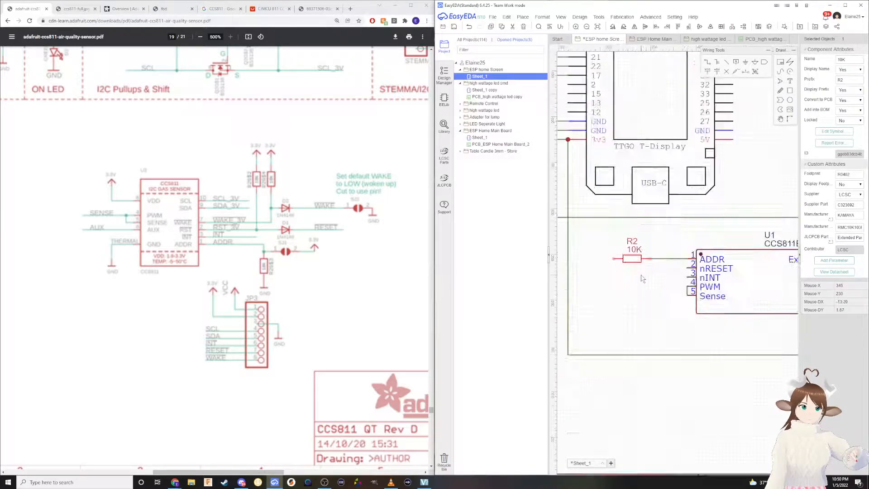
pyautogui.click(621, 262)
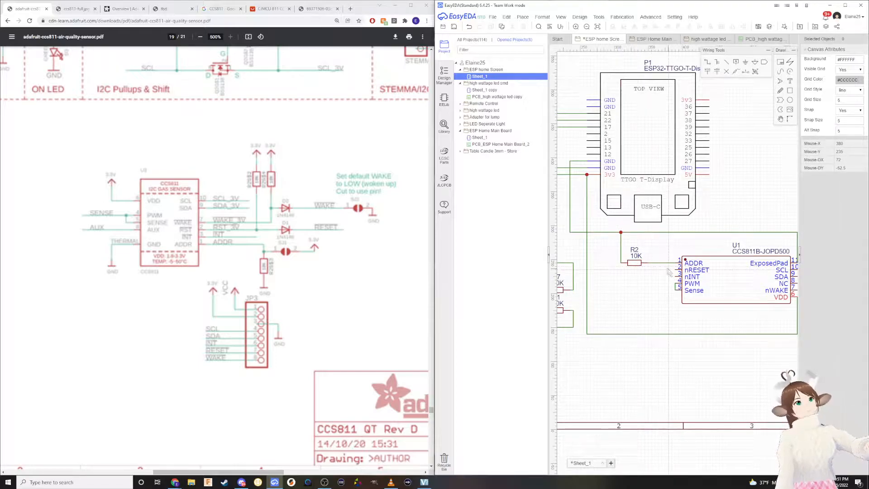
# Examine the resistor wiring between the SHT31, the TTGO T-Display and the CCS811
pyautogui.moveTo(667, 248); pyautogui.dragTo(666, 262, button='right')
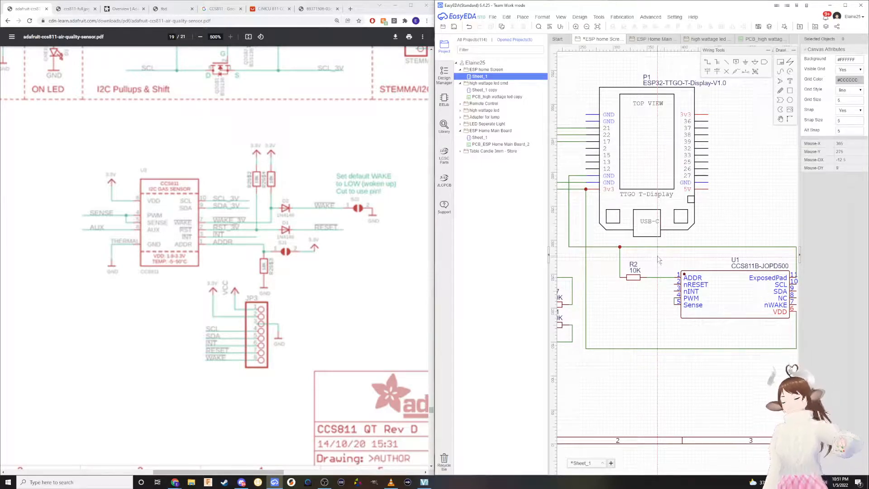
pyautogui.moveTo(653, 304); pyautogui.dragTo(687, 307, button='right')
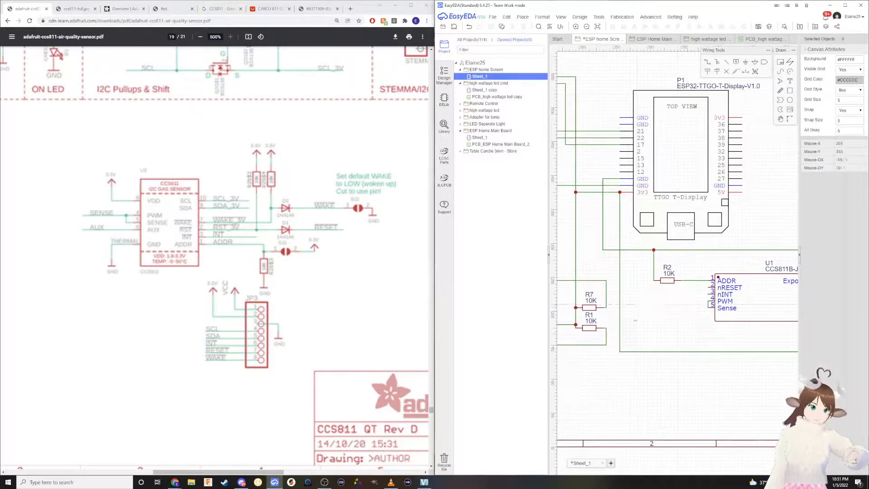
pyautogui.scroll(-2, 677, 296)
pyautogui.scroll(2, 624, 295)
pyautogui.scroll(2, 627, 280)
pyautogui.scroll(-2, 628, 253)
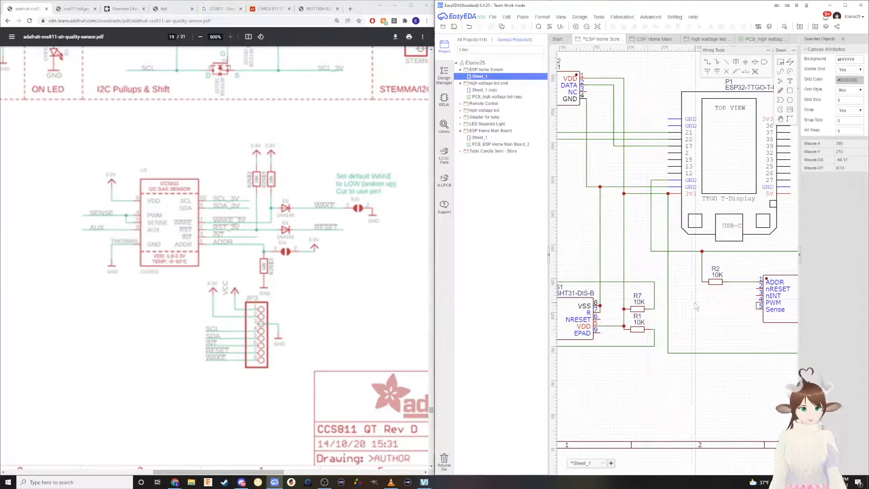
pyautogui.moveTo(706, 295); pyautogui.dragTo(653, 300, button='right')
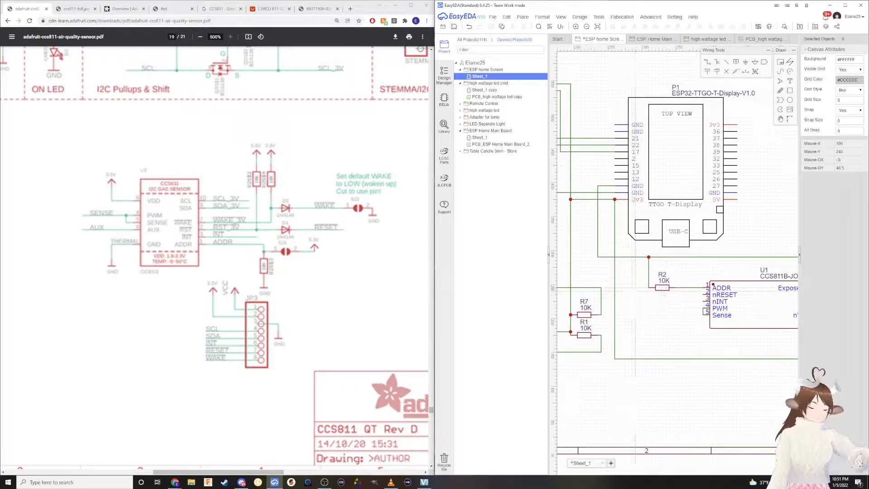
pyautogui.moveTo(669, 294); pyautogui.dragTo(614, 298, button='right')
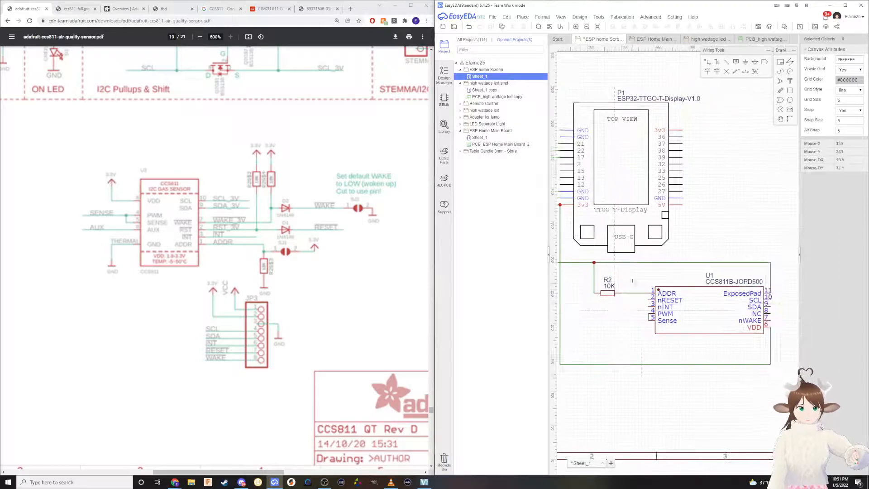
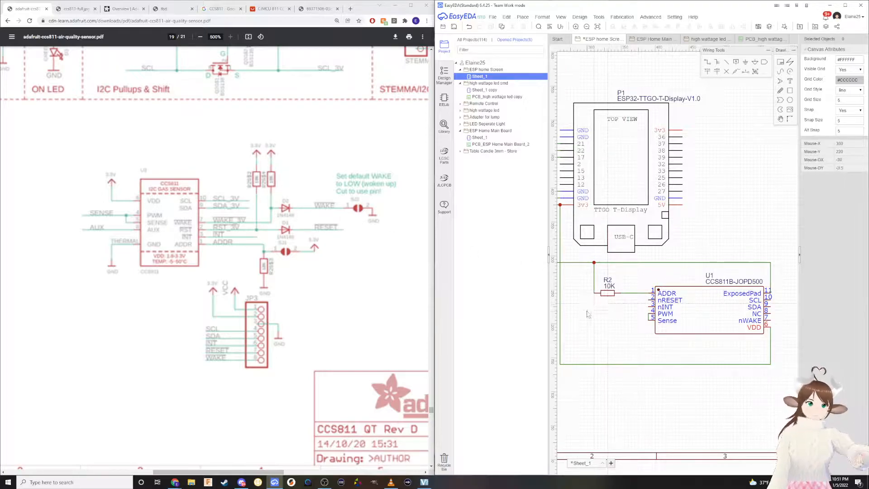
# Paste two 10K resistors, R3 and R4, stacked below R2 and wire their free left ends to the 3V3 line
pyautogui.hotkey('ctrl', 'v')
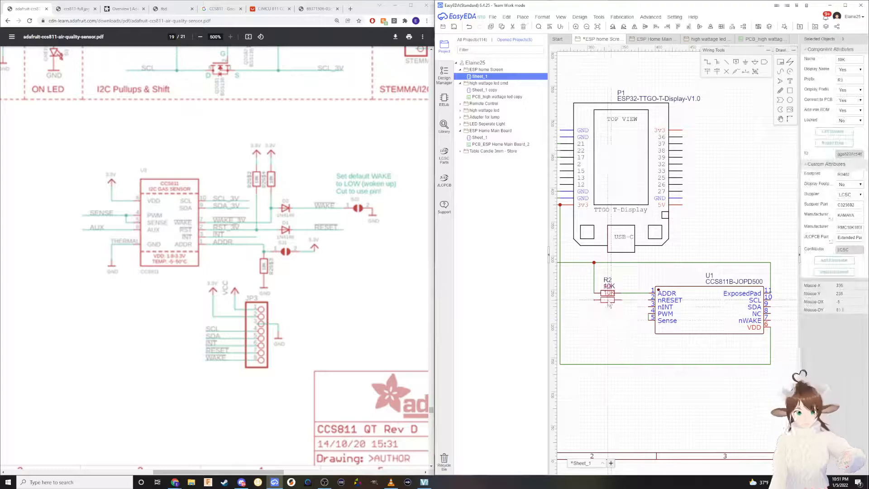
pyautogui.click(582, 312)
pyautogui.hotkey('ctrl', 'v')
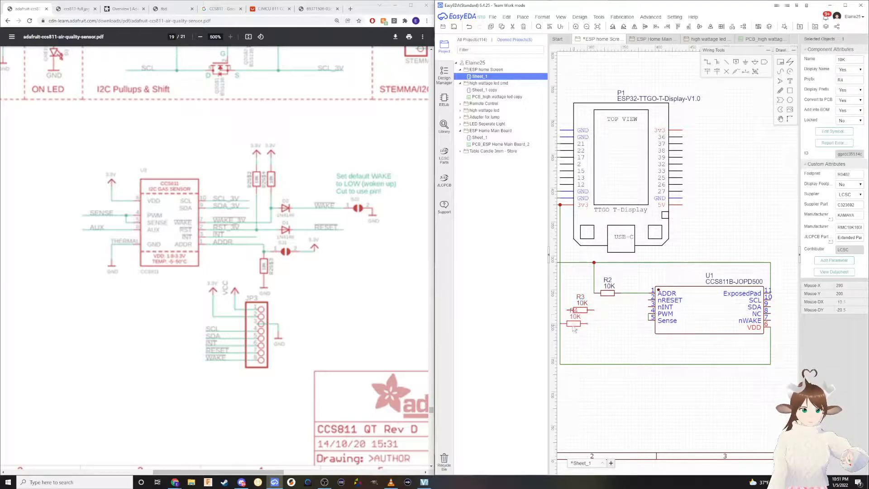
pyautogui.click(583, 334)
pyautogui.moveTo(623, 316)
pyautogui.mouseDown(button='right')
pyautogui.moveTo(643, 316)
pyautogui.moveTo(632, 329)
pyautogui.mouseUp(button='right')
pyautogui.moveTo(619, 308)
pyautogui.mouseDown()
pyautogui.moveTo(636, 305)
pyautogui.moveTo(626, 331)
pyautogui.moveTo(624, 310)
pyautogui.mouseUp()
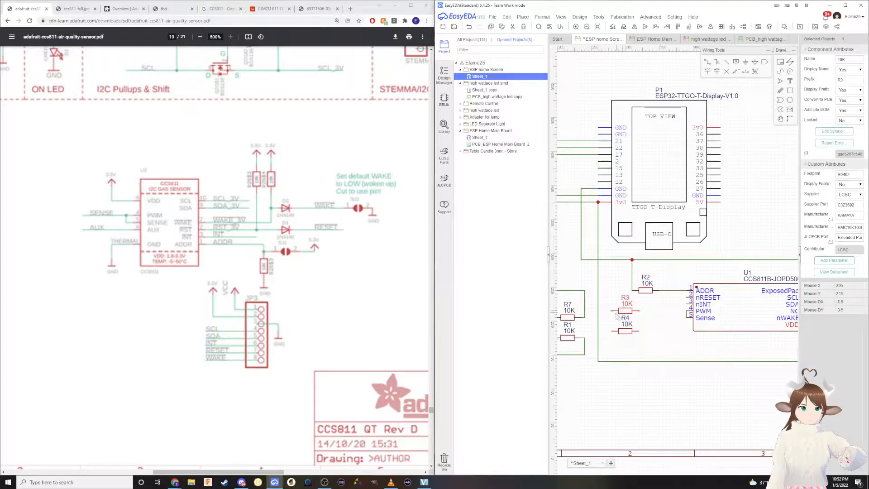
pyautogui.click(618, 317)
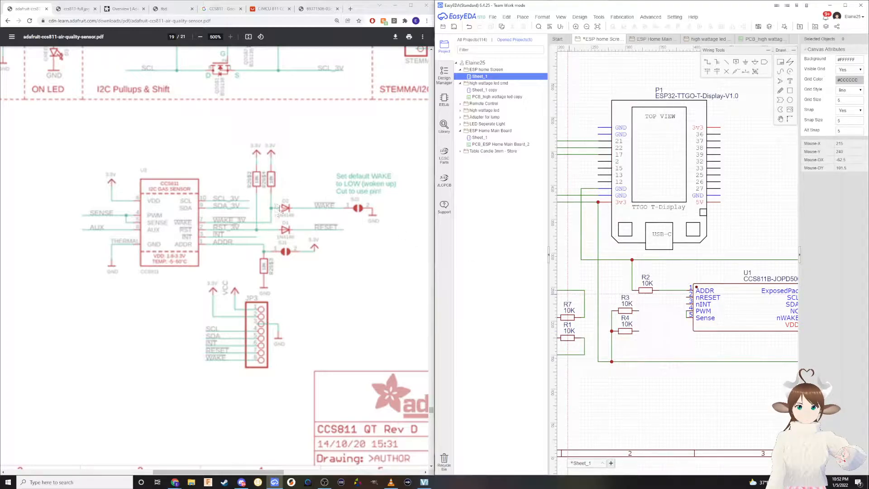
pyautogui.click(639, 310)
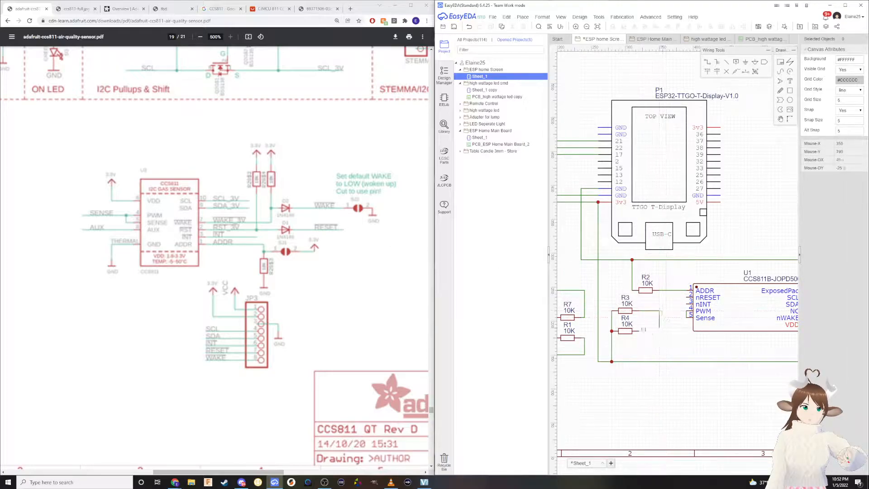
pyautogui.moveTo(657, 327); pyautogui.dragTo(606, 316, button='right')
pyautogui.rightClick(605, 316)
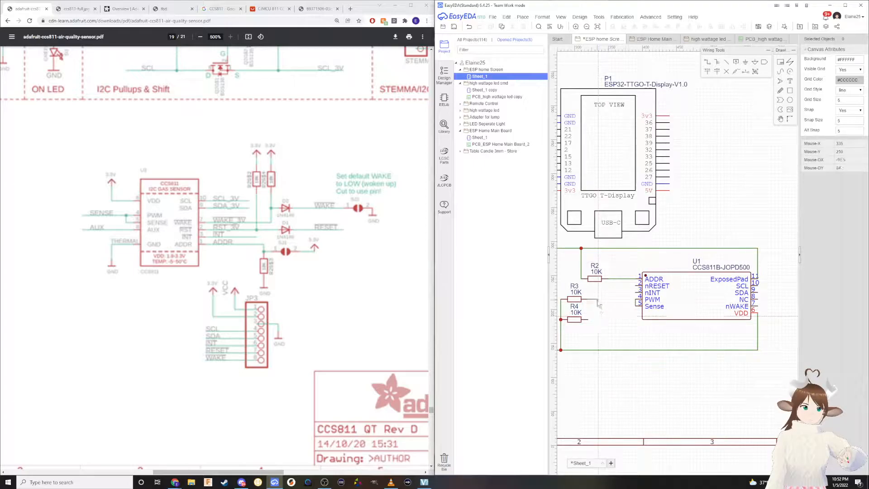
# Wire R4 around the CCS811 to its nWAKE pin and R3 to its nRESET pin
pyautogui.click(589, 319)
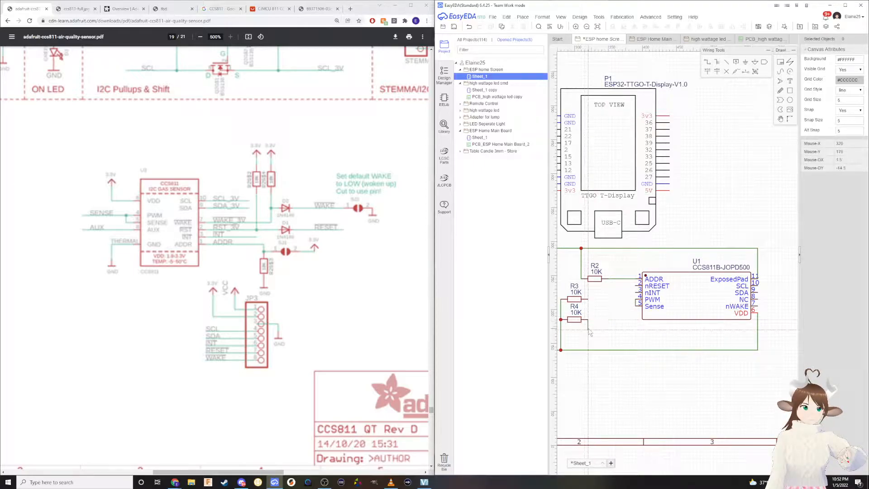
pyautogui.click(772, 329)
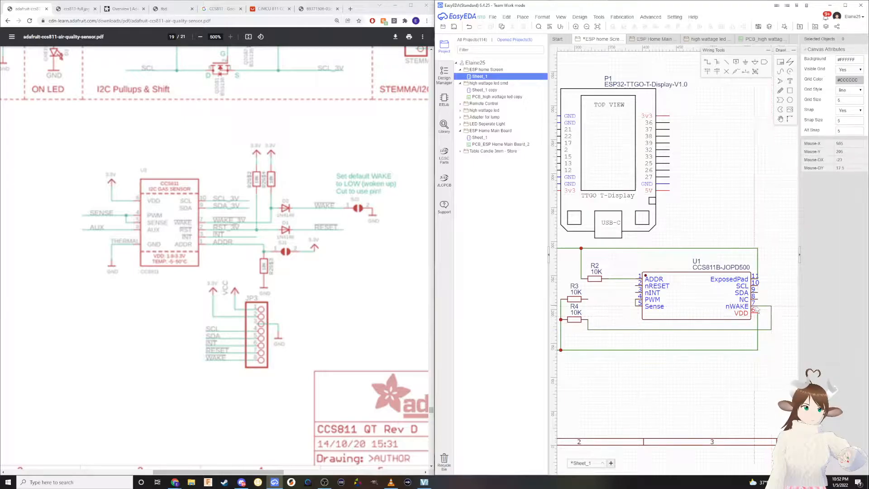
pyautogui.click(758, 306)
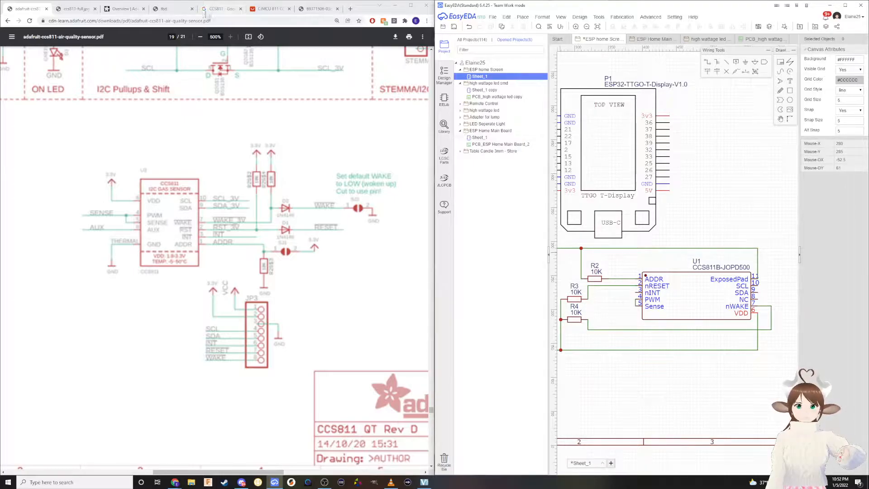
# Switch to the browser and examine the recommended application circuit in the CCS811 datasheet
pyautogui.click(76, 8)
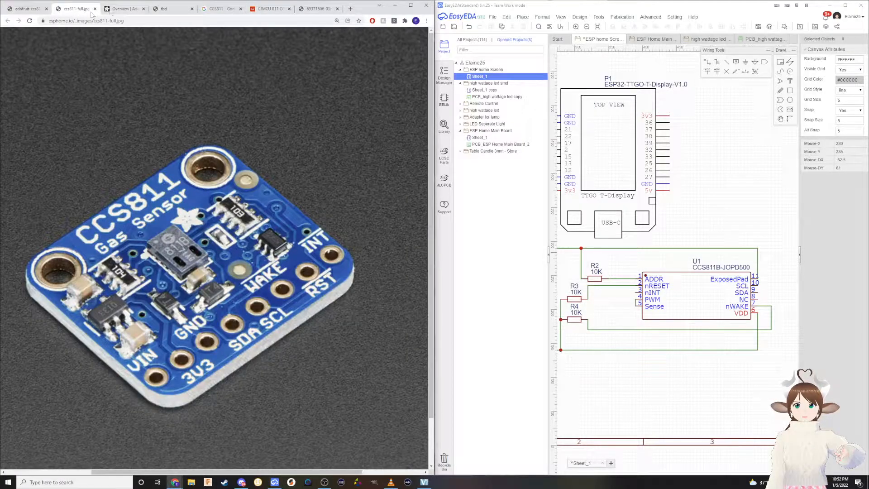
pyautogui.click(117, 9)
pyautogui.click(77, 9)
pyautogui.click(317, 8)
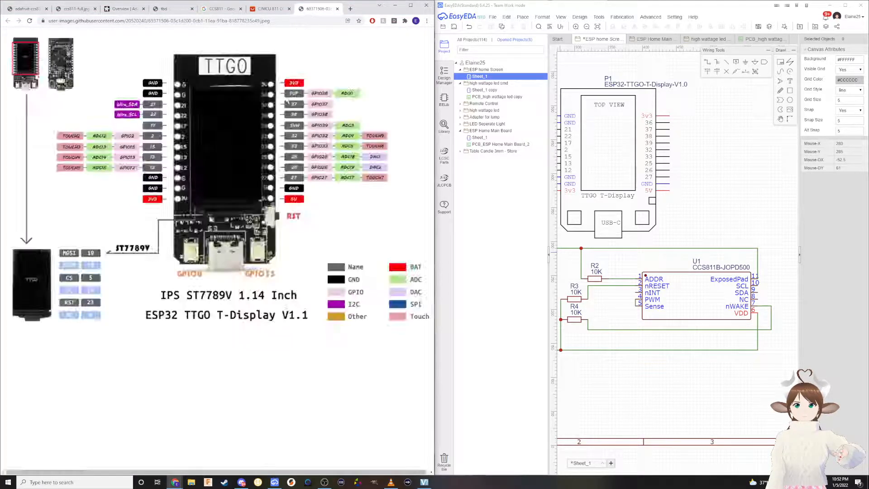
pyautogui.click(272, 8)
pyautogui.click(220, 9)
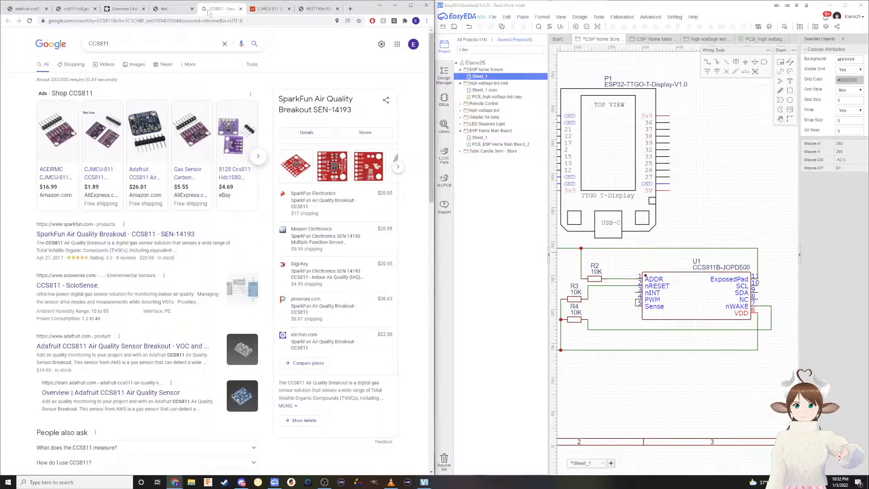
pyautogui.click(172, 9)
pyautogui.scroll(1, 188, 242)
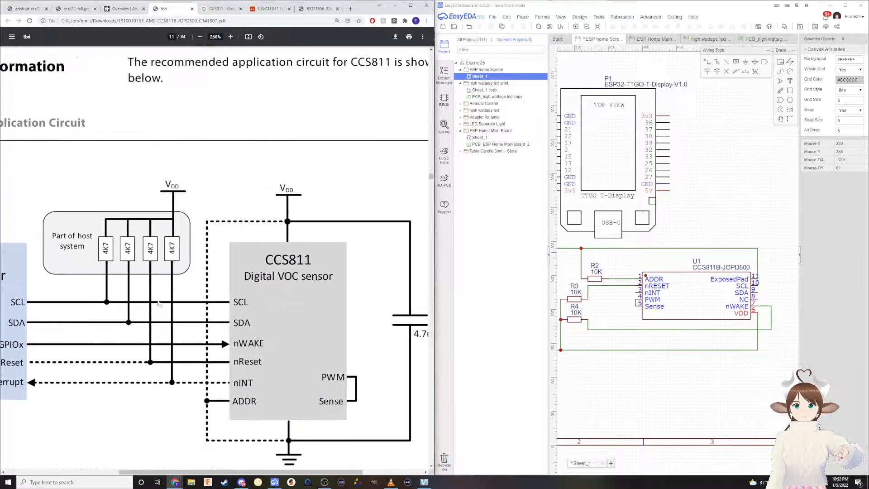
pyautogui.scroll(-1, 140, 286)
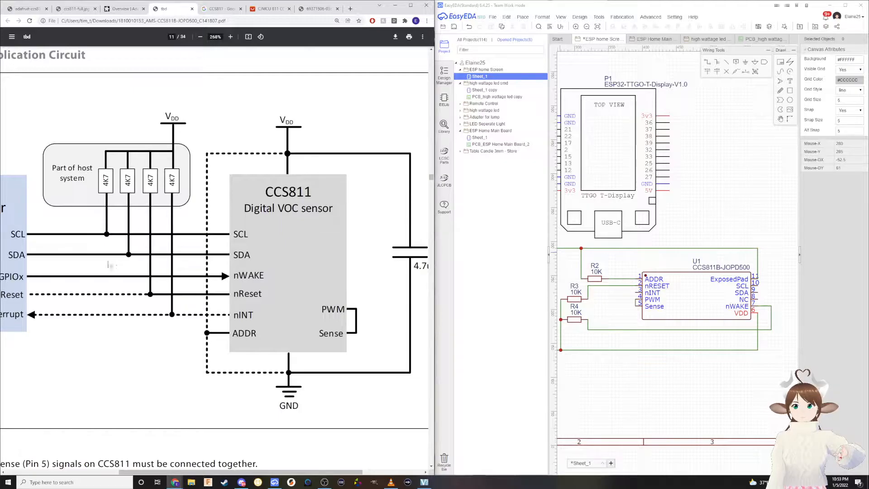
# Compare Adafruit's CCS811 overview page with the photo of the CCS811 gas sensor board
pyautogui.click(222, 9)
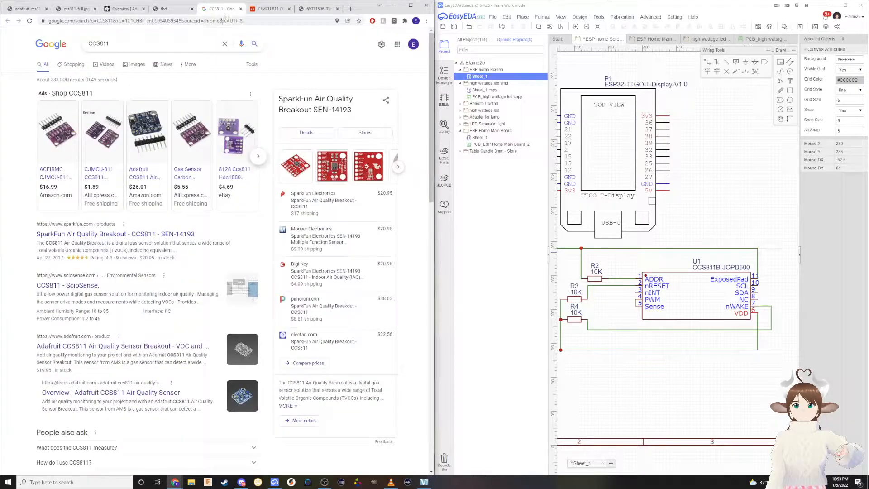
pyautogui.click(168, 10)
pyautogui.click(121, 9)
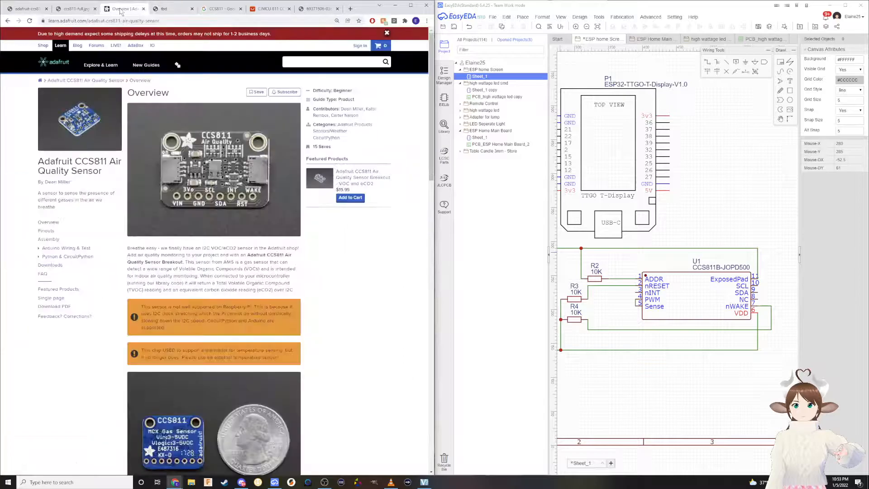
pyautogui.click(75, 10)
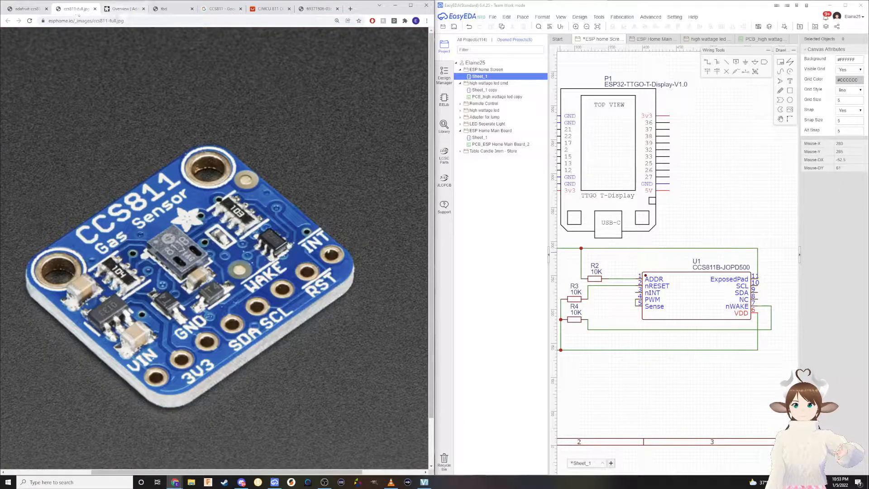
pyautogui.click(122, 9)
pyautogui.click(72, 9)
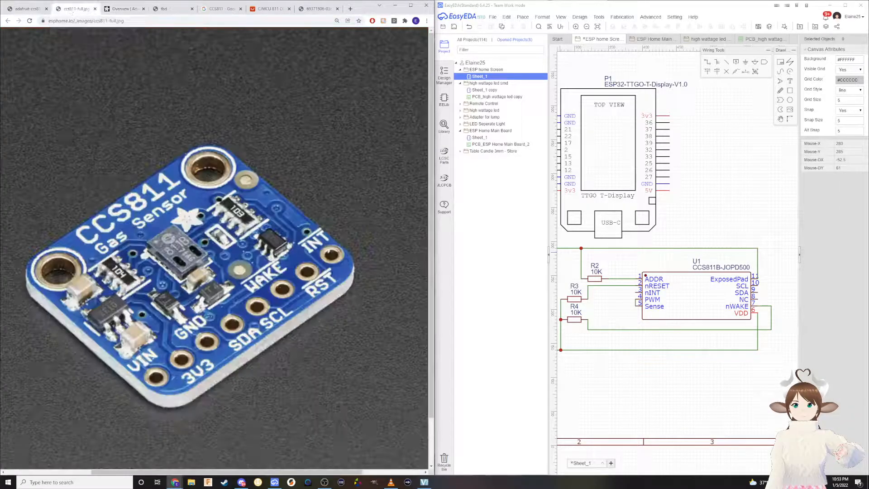
# Reopen the Adafruit CCS811 air quality sensor PDF and find its Pinouts section
pyautogui.click(39, 9)
pyautogui.click(8, 21)
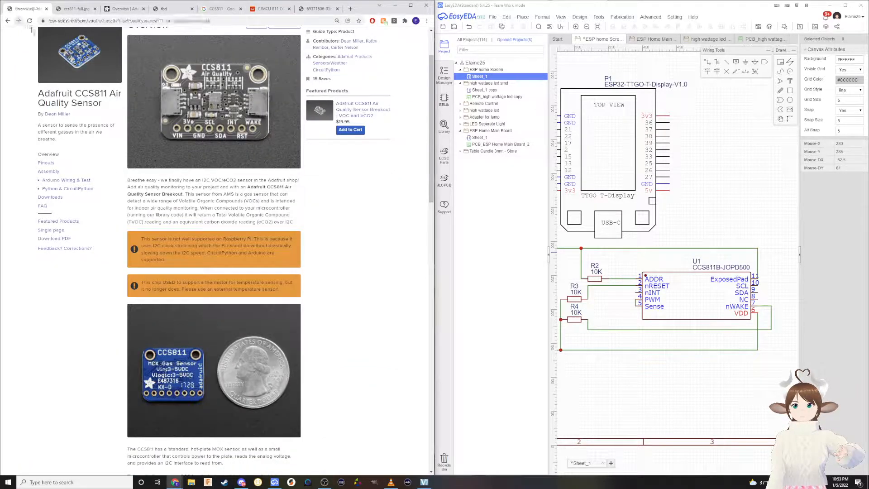
pyautogui.click(19, 21)
pyautogui.scroll(-15, 229, 213)
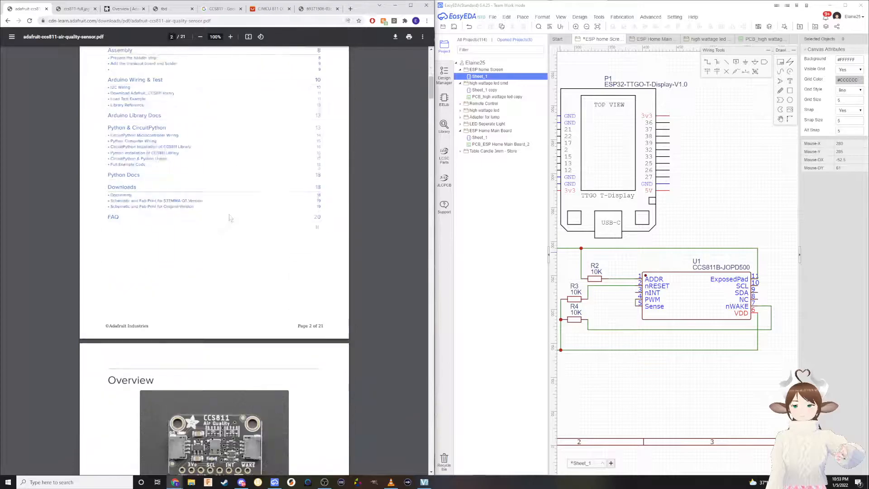
pyautogui.scroll(-20, 235, 218)
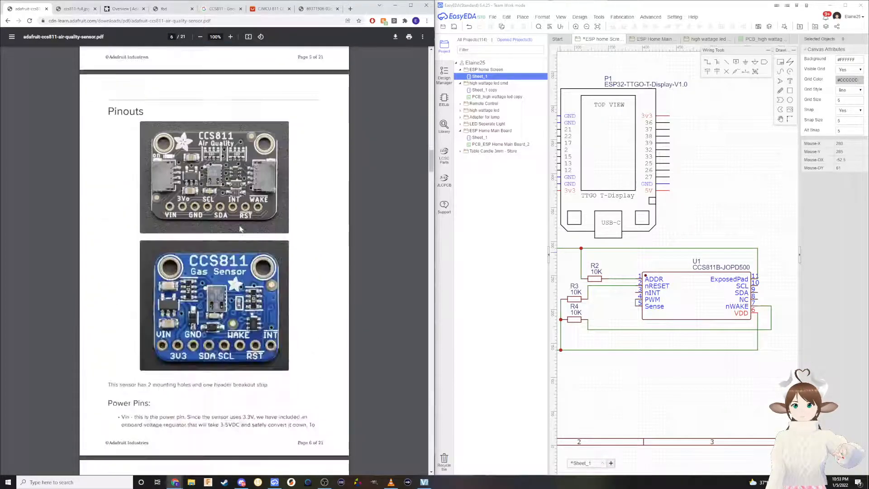
# Find the STEMMA QT schematic in the Adafruit CCS811 PDF and enlarge its gas sensor circuit
pyautogui.scroll(-20, 244, 227)
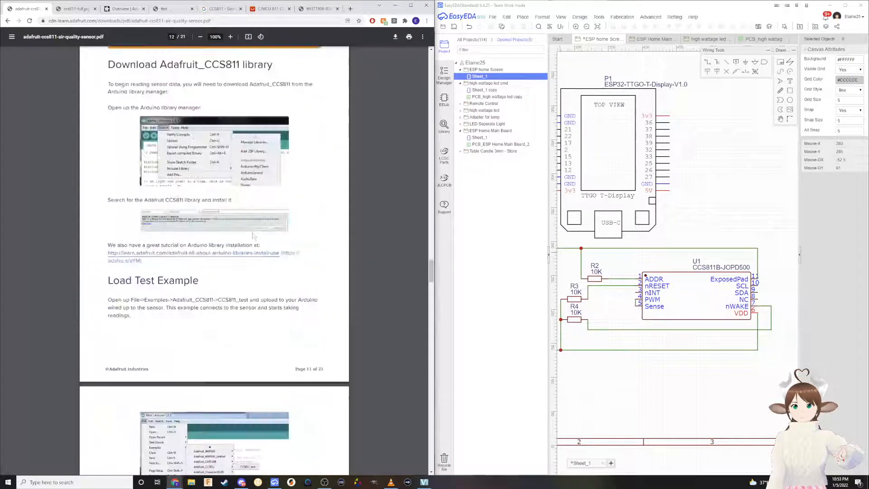
pyautogui.scroll(-20, 254, 237)
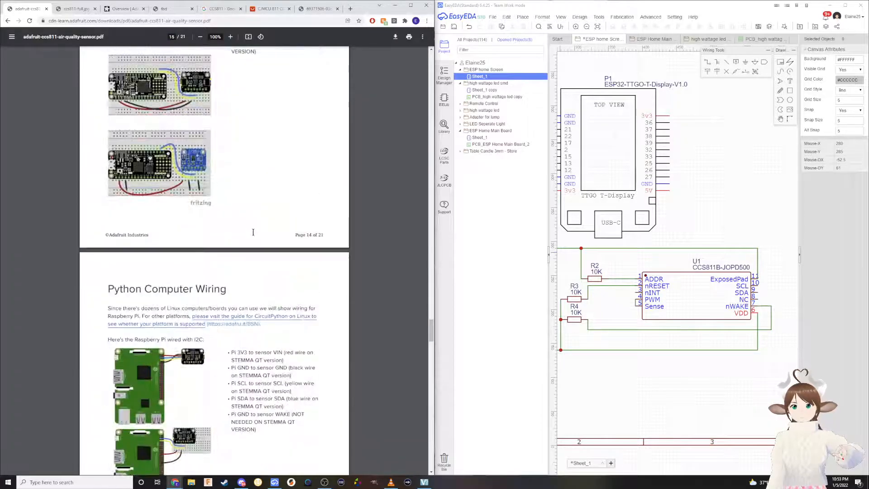
pyautogui.scroll(-20, 254, 235)
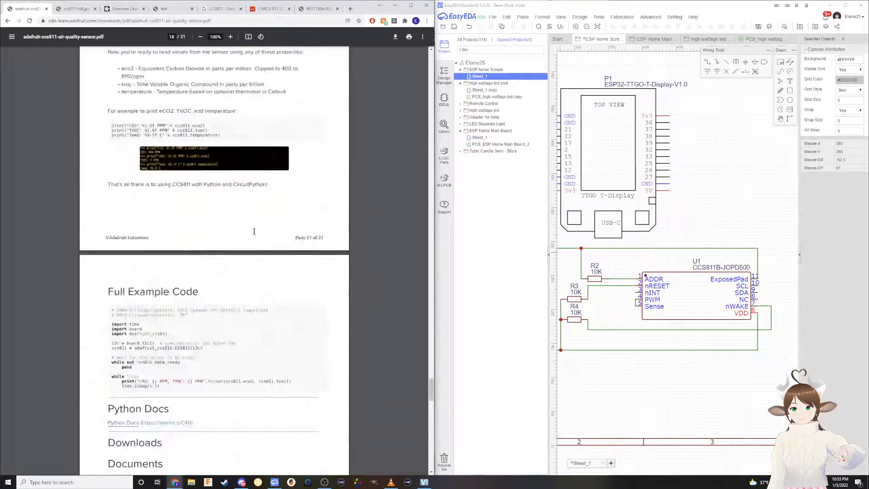
pyautogui.scroll(-10, 254, 236)
pyautogui.keyDown('ctrl'); pyautogui.scroll(6, 254, 231); pyautogui.keyUp('ctrl')
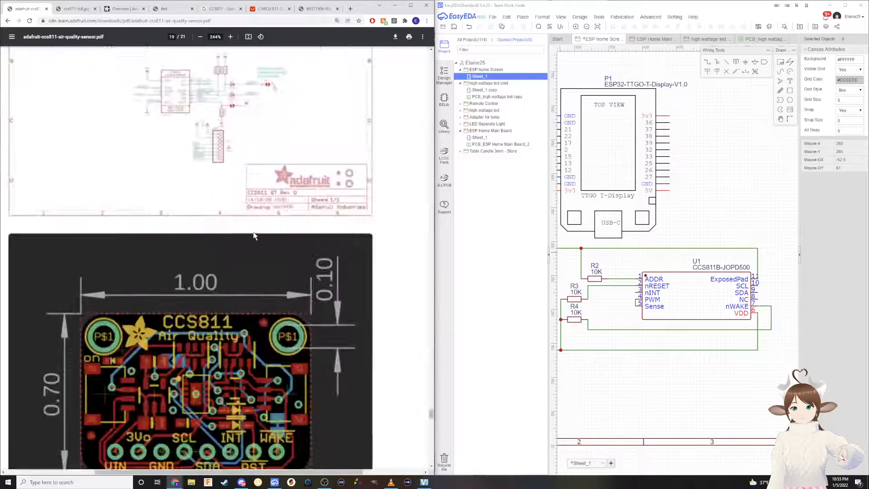
pyautogui.scroll(2, 254, 230)
pyautogui.keyDown('ctrl'); pyautogui.scroll(4, 219, 226); pyautogui.keyUp('ctrl')
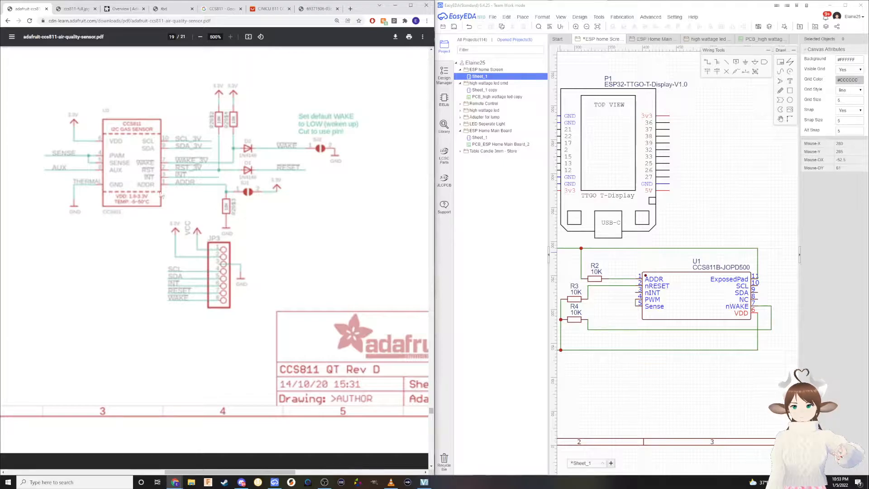
# Examine the CCS811 circuit and the I2C Pullups & Shift section of the Adafruit schematic
pyautogui.scroll(2, 157, 195)
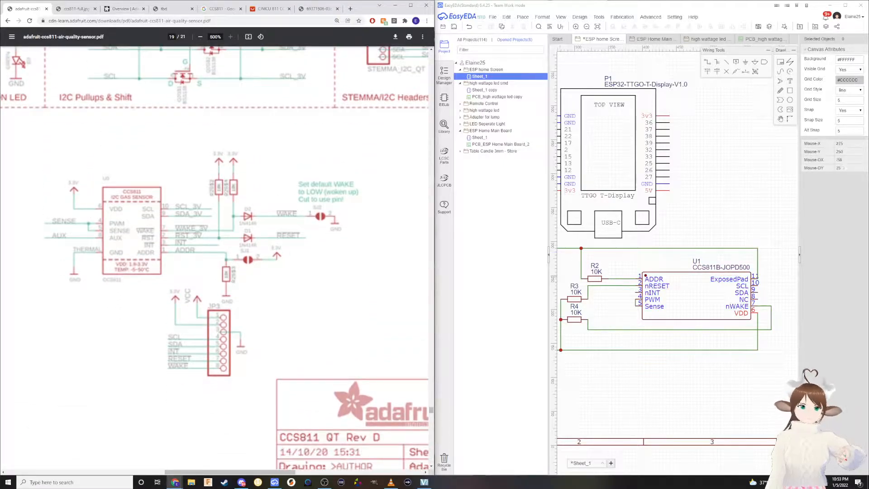
pyautogui.scroll(2, 195, 210)
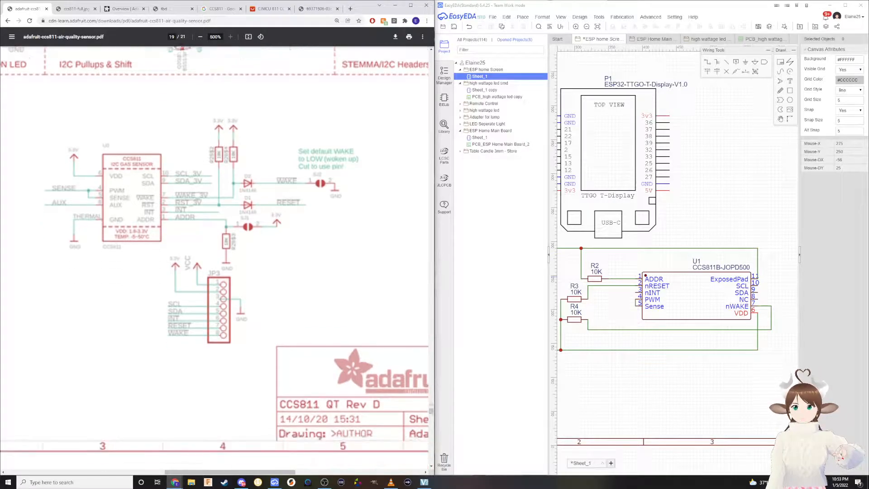
pyautogui.scroll(3, 194, 207)
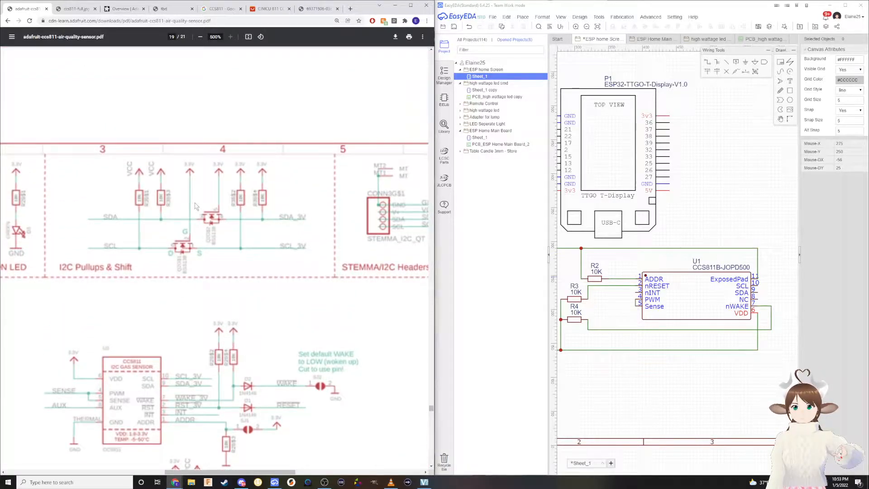
pyautogui.scroll(-1, 196, 206)
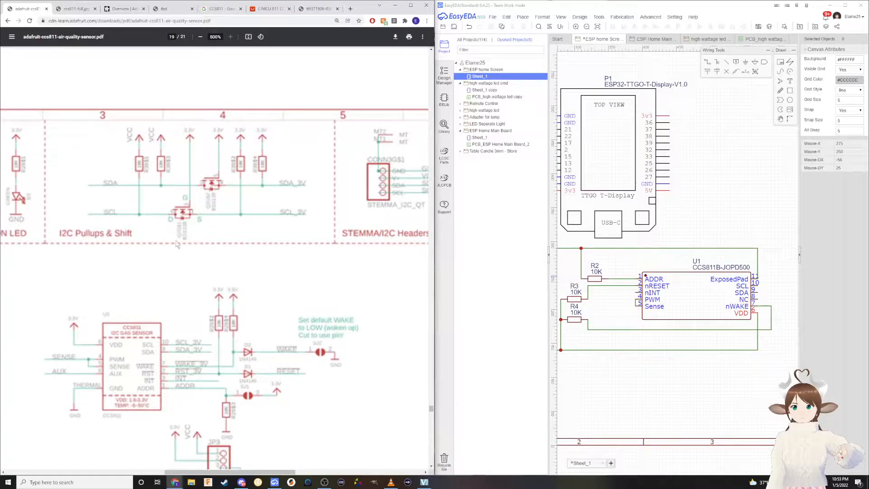
pyautogui.keyDown('ctrl'); pyautogui.scroll(-2, 176, 244); pyautogui.keyUp('ctrl')
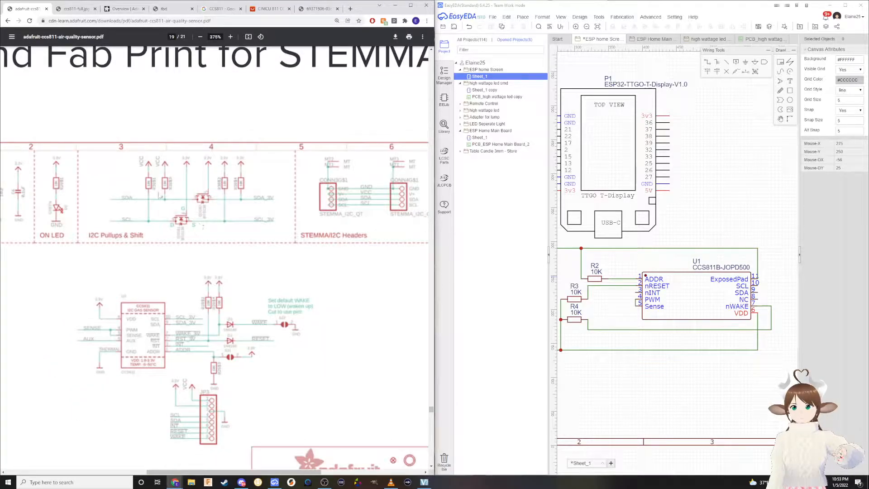
pyautogui.keyDown('ctrl'); pyautogui.scroll(1, 199, 213); pyautogui.keyUp('ctrl')
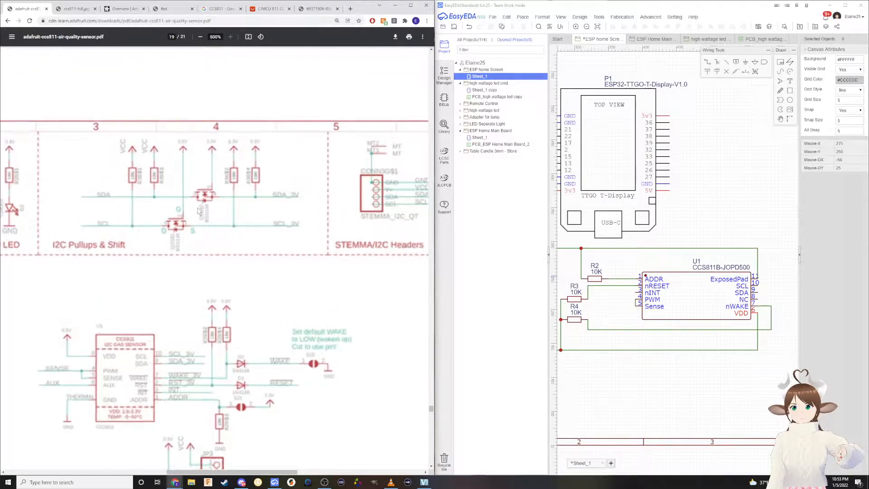
pyautogui.keyDown('ctrl'); pyautogui.scroll(-3, 192, 227); pyautogui.keyUp('ctrl')
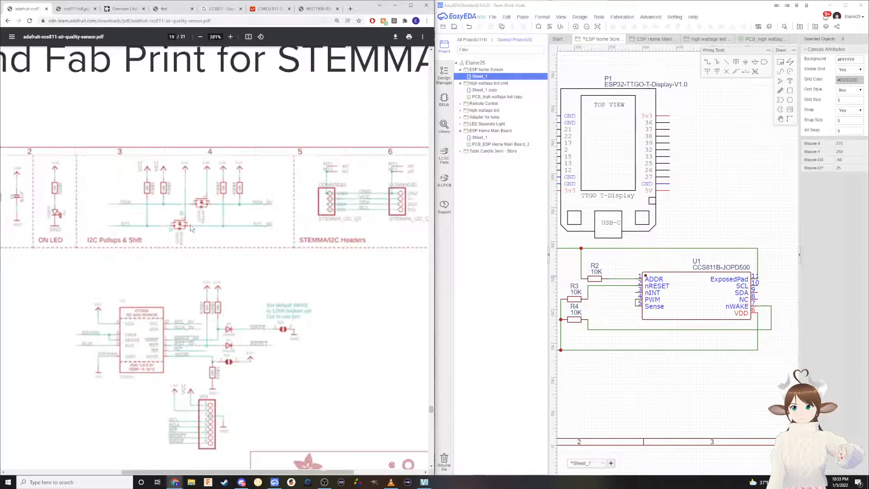
pyautogui.keyDown('ctrl'); pyautogui.scroll(1, 192, 227); pyautogui.keyUp('ctrl')
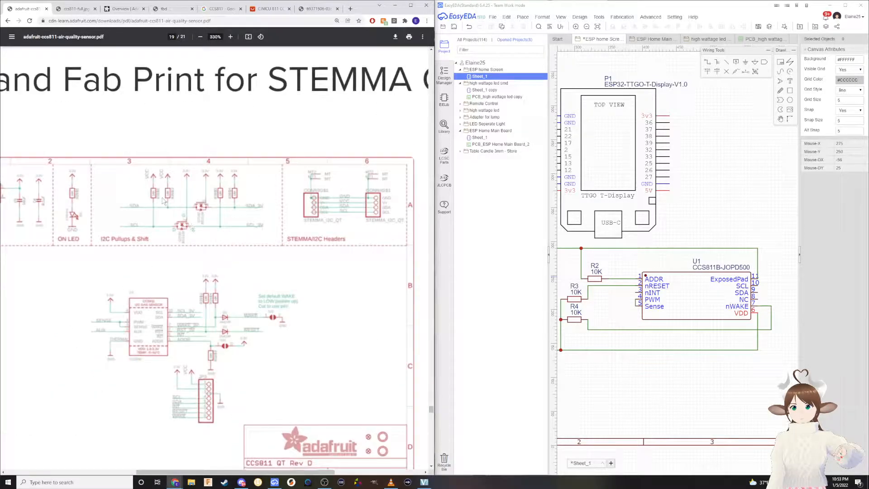
# Wire the SHT31's SCL line beneath the components to the CCS811's SCL pin in the EasyEDA schematic
pyautogui.scroll(-3, 590, 308)
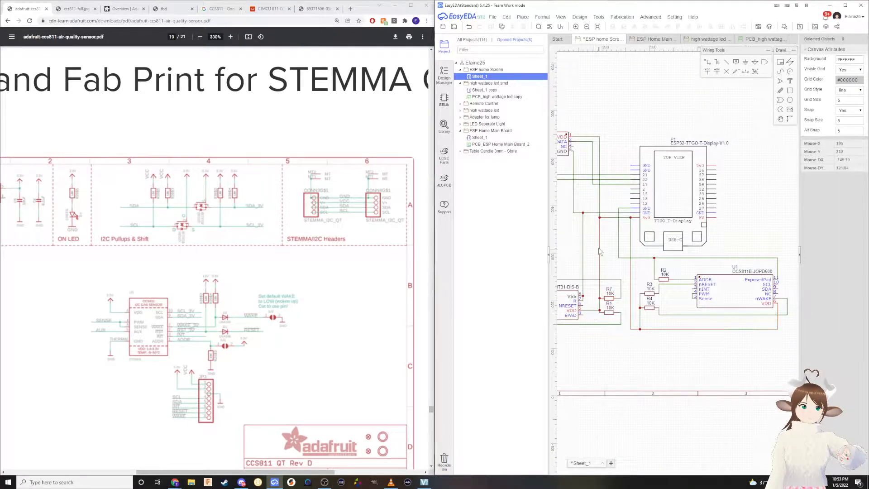
pyautogui.moveTo(593, 282); pyautogui.dragTo(618, 276, button='right')
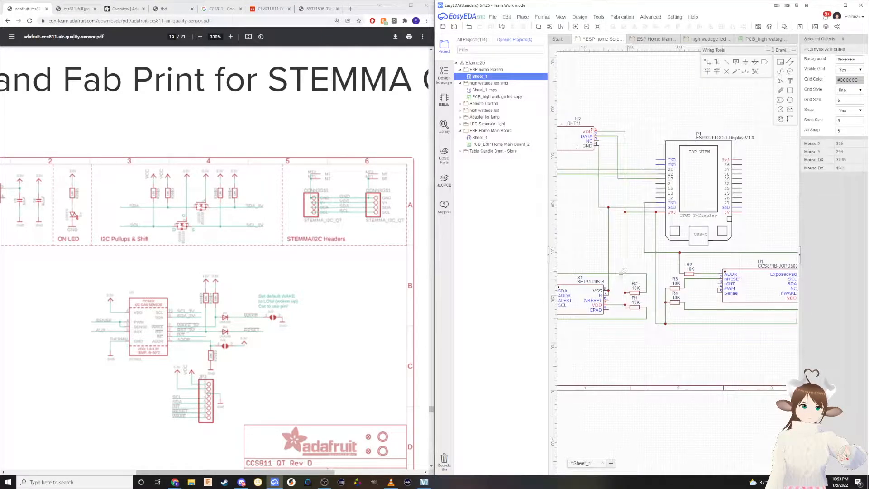
pyautogui.moveTo(595, 242); pyautogui.dragTo(607, 226, button='right')
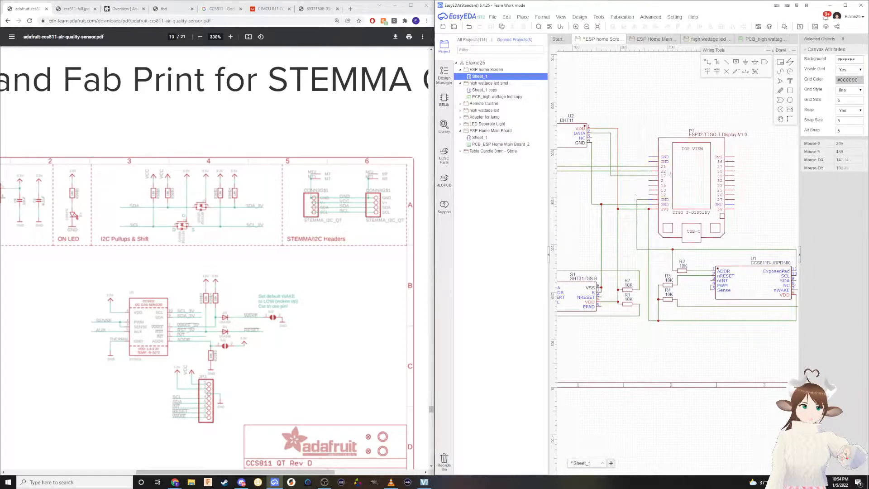
pyautogui.moveTo(596, 261); pyautogui.dragTo(627, 245, button='right')
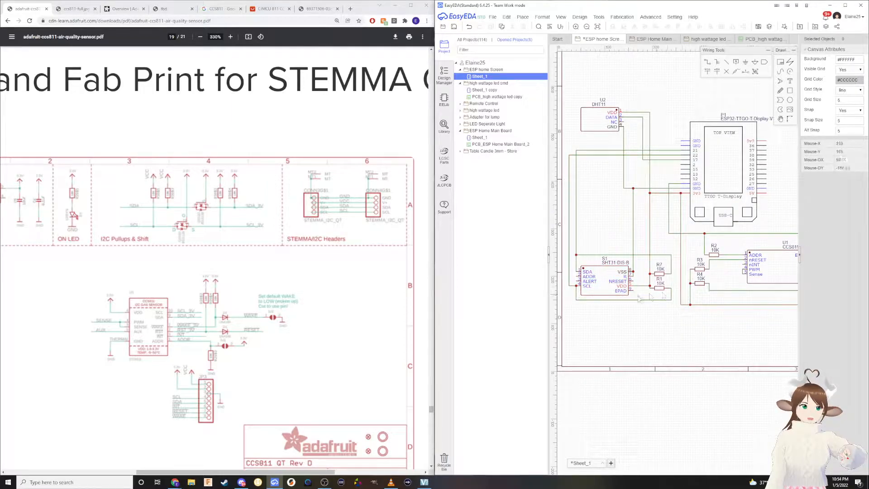
pyautogui.click(569, 286)
pyautogui.moveTo(723, 327); pyautogui.dragTo(636, 337, button='right')
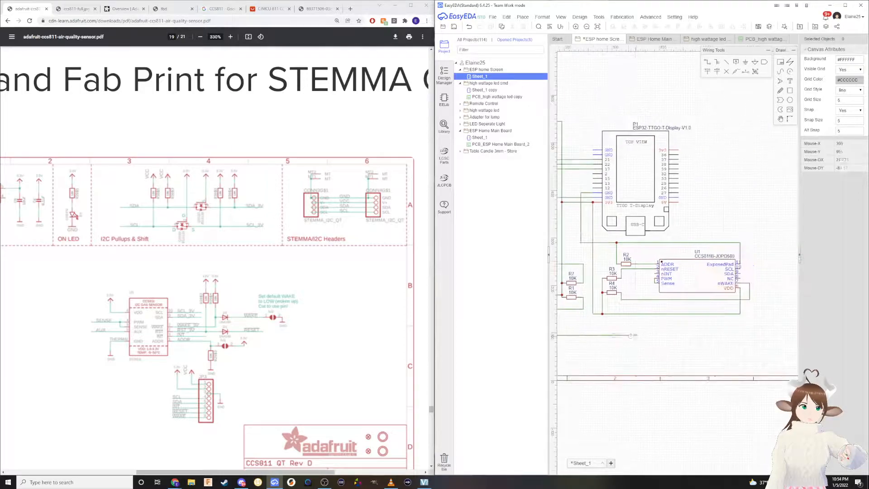
pyautogui.scroll(-3, 764, 332)
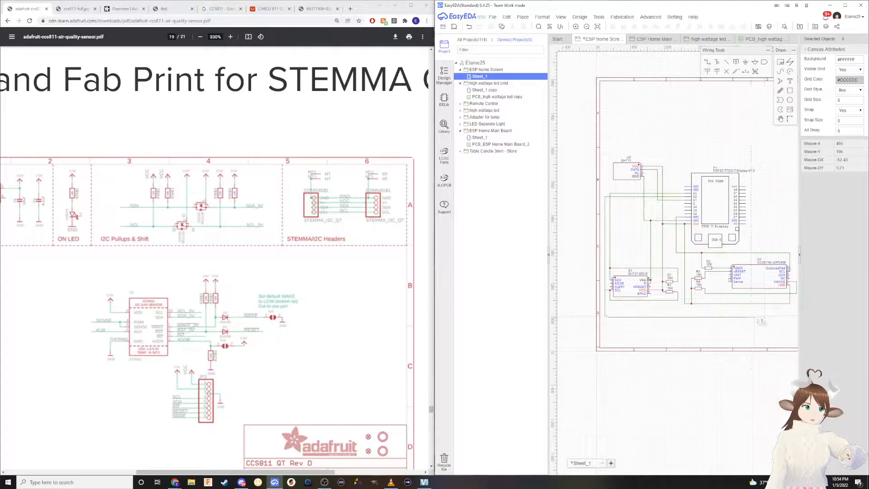
pyautogui.scroll(3, 767, 317)
pyautogui.click(772, 313)
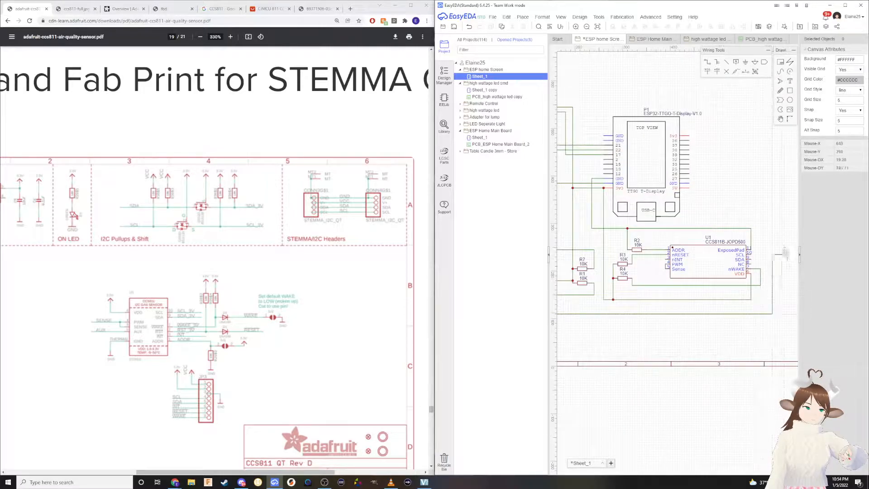
# Wire the CCS811's SDA pin beneath the components to the SHT31's SDA pin, and collapse the project tree
pyautogui.click(750, 260)
pyautogui.click(767, 309)
pyautogui.moveTo(610, 307); pyautogui.dragTo(642, 308, button='right')
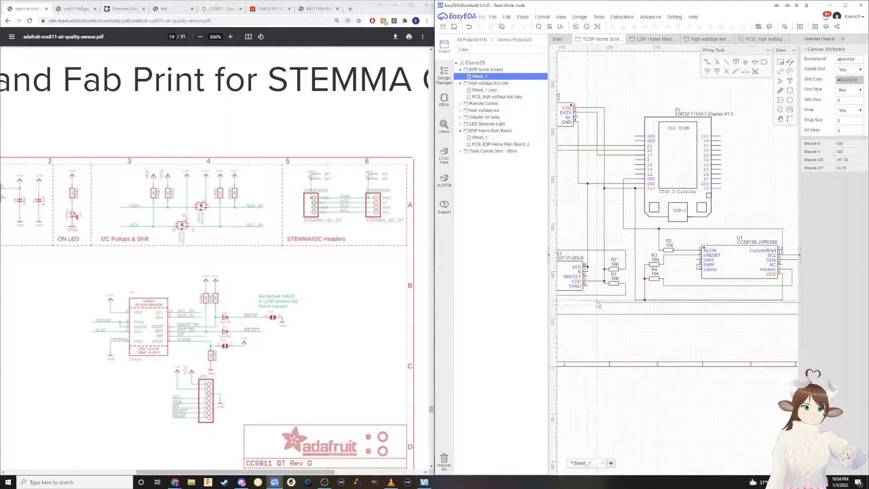
pyautogui.moveTo(723, 307); pyautogui.dragTo(646, 300, button='right')
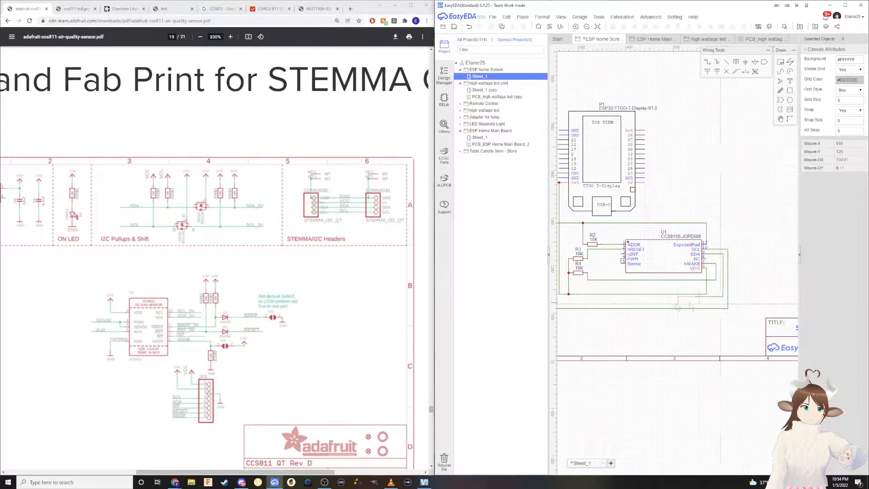
pyautogui.moveTo(639, 305); pyautogui.dragTo(714, 299, button='right')
pyautogui.moveTo(614, 290); pyautogui.dragTo(674, 290, button='right')
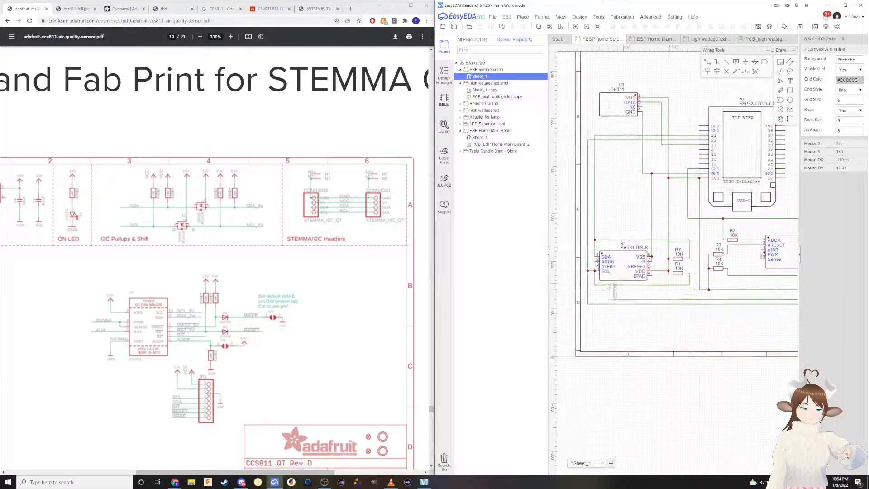
pyautogui.click(583, 257)
pyautogui.click(596, 256)
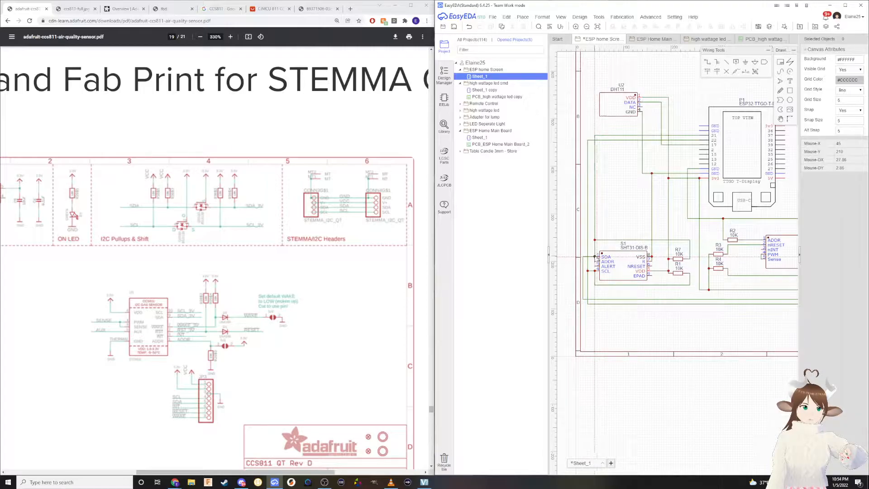
pyautogui.scroll(1, 599, 259)
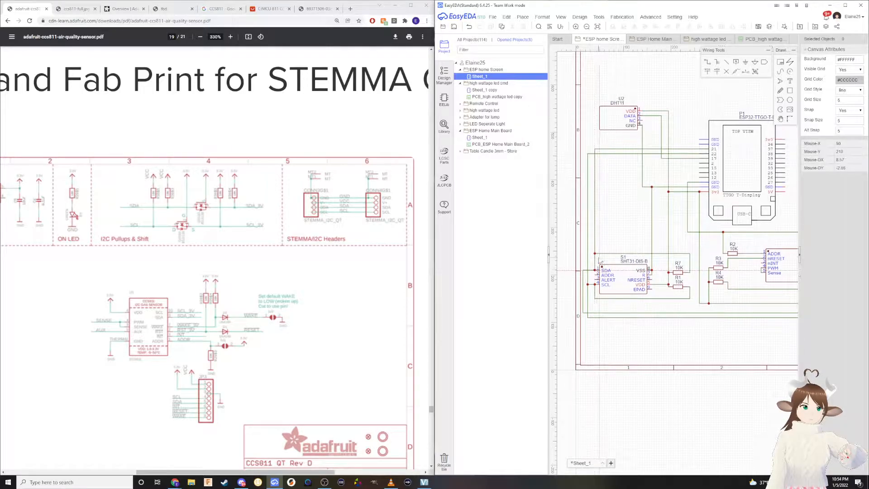
pyautogui.click(548, 253)
# Examine how the WAKE, RESET and ADDR lines of the CCS811 are wired in the Adafruit schematic
pyautogui.scroll(-2, 206, 320)
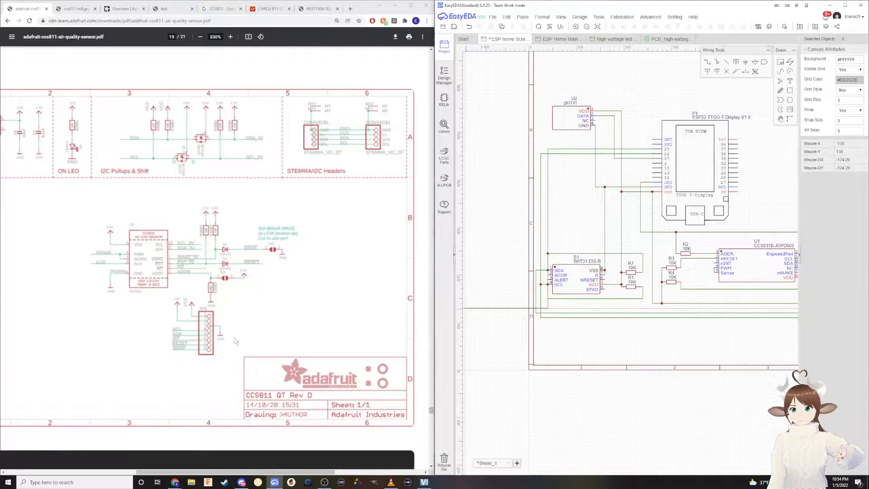
pyautogui.scroll(3, 249, 285)
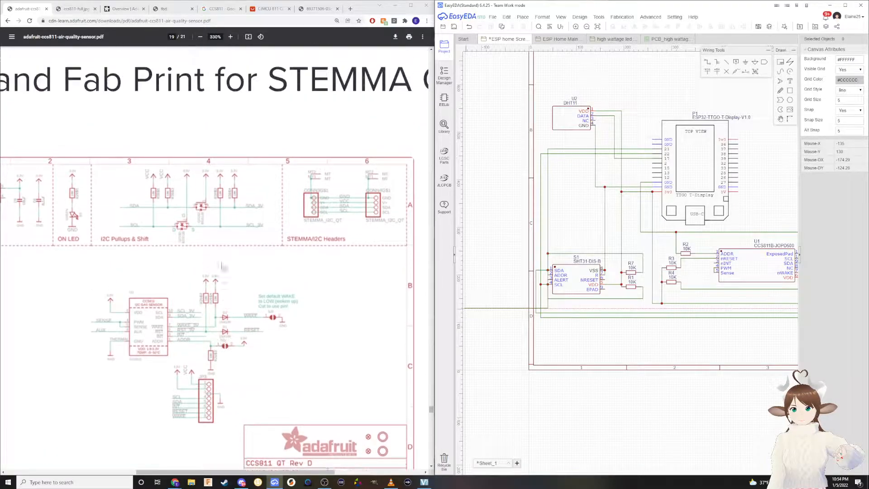
pyautogui.scroll(-3, 218, 285)
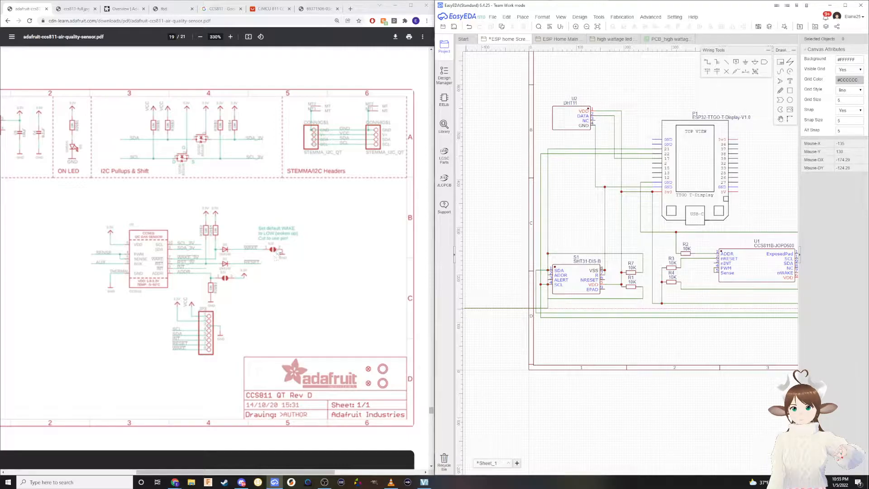
pyautogui.scroll(3, 273, 256)
pyautogui.scroll(-3, 273, 257)
pyautogui.keyDown('ctrl'); pyautogui.scroll(2, 272, 256); pyautogui.keyUp('ctrl')
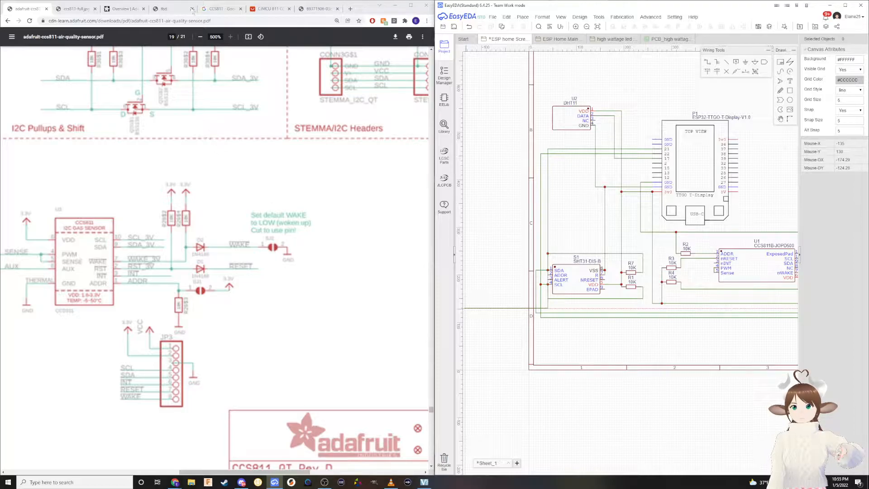
# Switch to the CCS811 datasheet and read its host system requirements, I2C interface pages and application register map
pyautogui.click(174, 9)
pyautogui.scroll(-5, 211, 141)
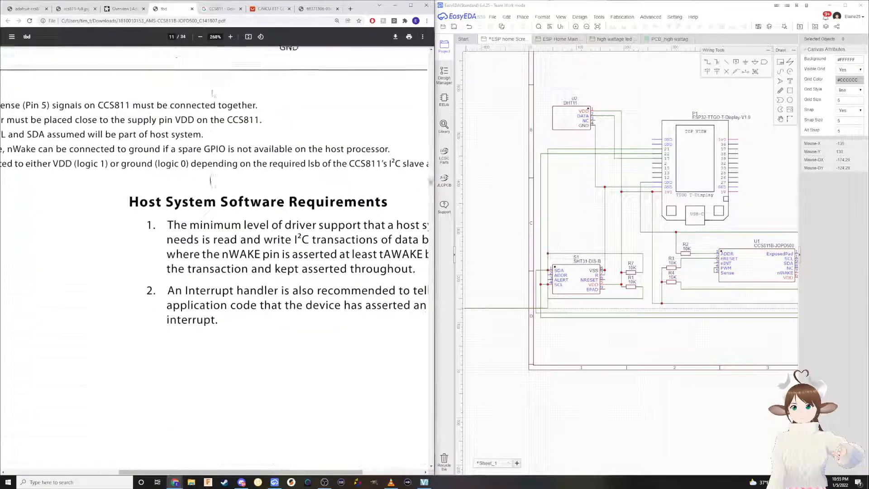
pyautogui.keyDown('ctrl'); pyautogui.scroll(-3, 208, 188); pyautogui.keyUp('ctrl')
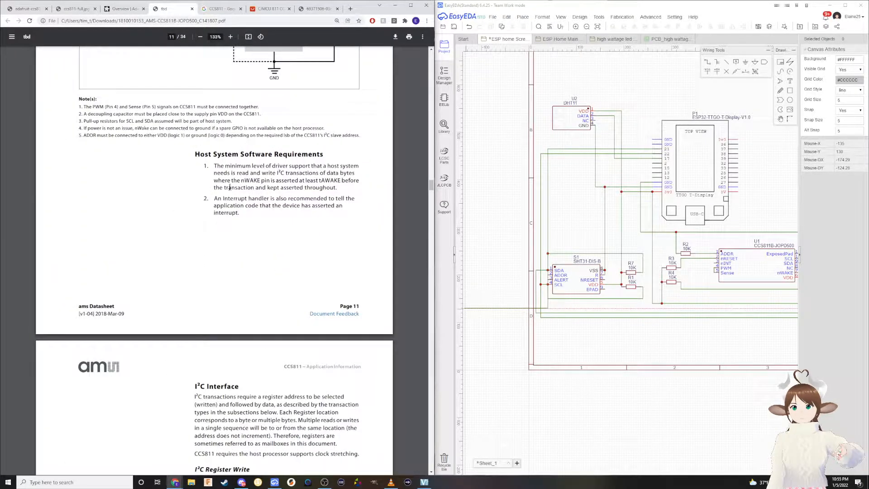
pyautogui.moveTo(283, 180); pyautogui.dragTo(343, 182)
pyautogui.scroll(-15, 320, 220)
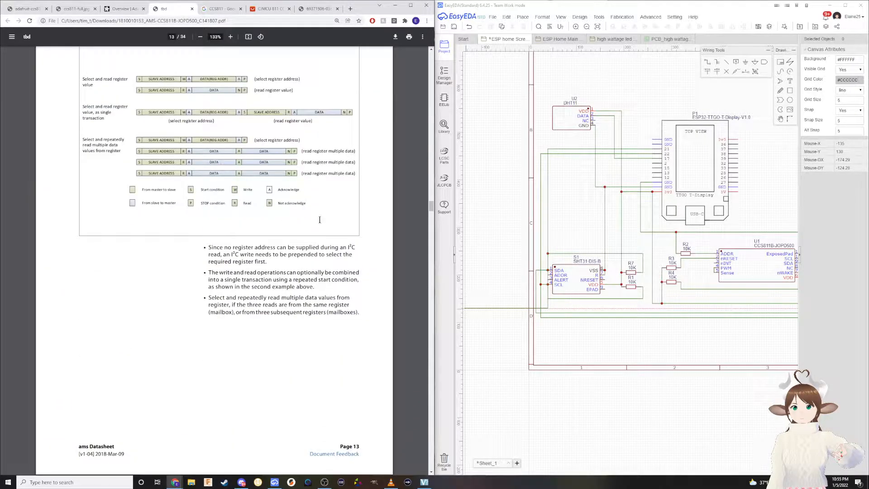
pyautogui.scroll(-5, 320, 220)
pyautogui.scroll(-5, 320, 220)
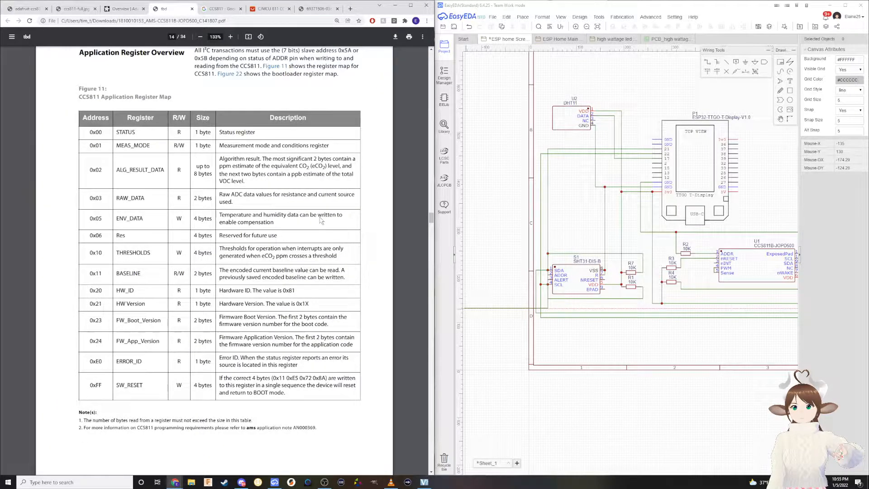
# Search the CCS811 datasheet for "wake" and check the nWAKE entry in the pin assignment table
pyautogui.hotkey('ctrl', 'f')
pyautogui.write('wa')
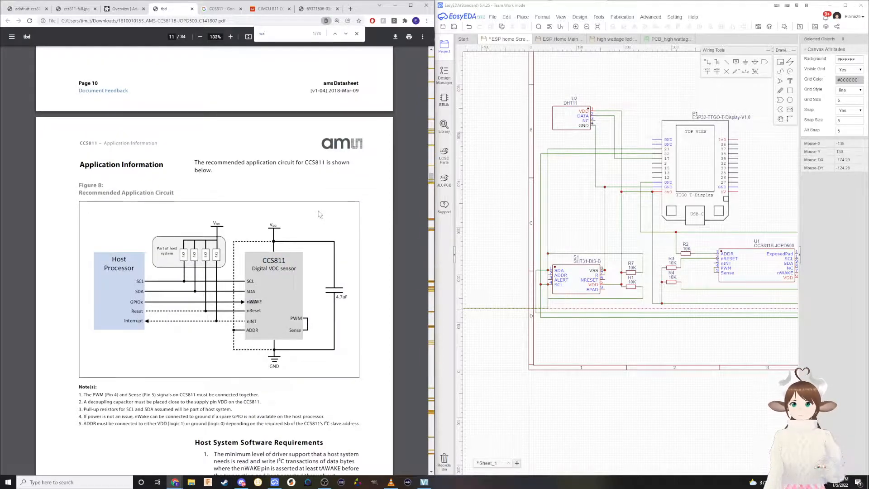
pyautogui.write('ke')
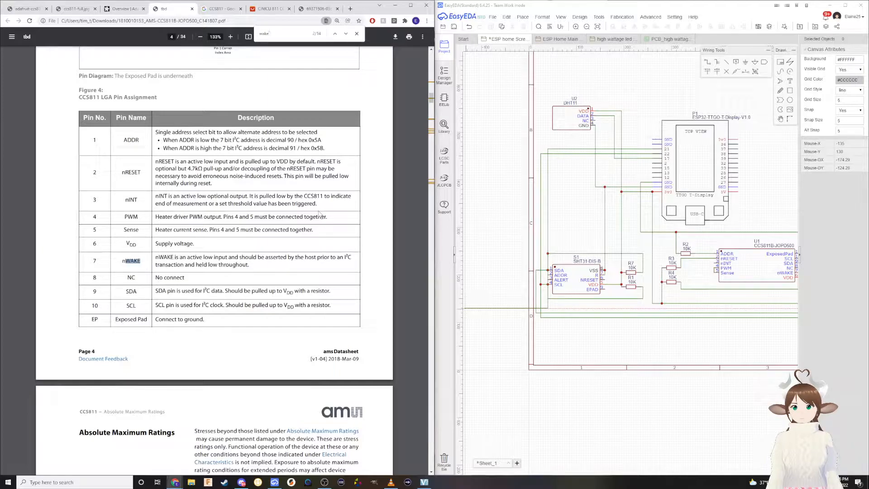
# Go through the next "wake" matches in the CCS811 datasheet up to the nWAKE grounding note, and compare it with the CCS811 wiring in the schematic
pyautogui.press('Return')
pyautogui.press('Return')
pyautogui.press('Return')
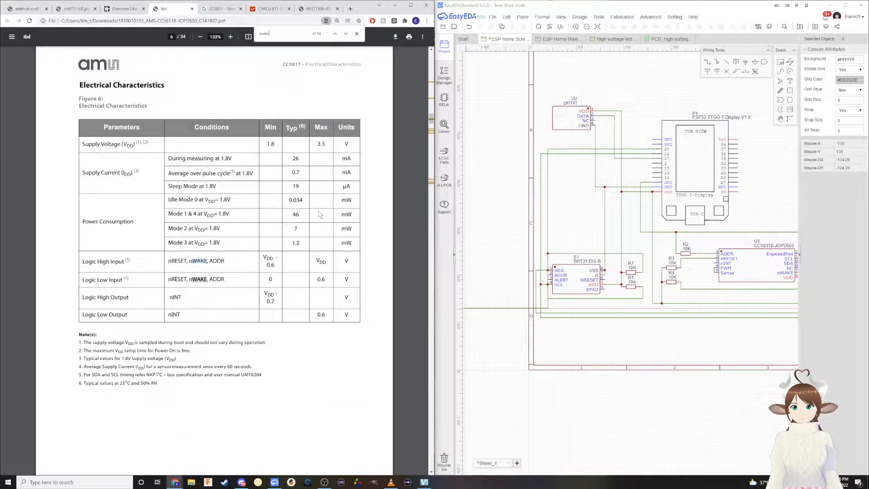
pyautogui.press('Return')
pyautogui.press('Return')
pyautogui.press('Return')
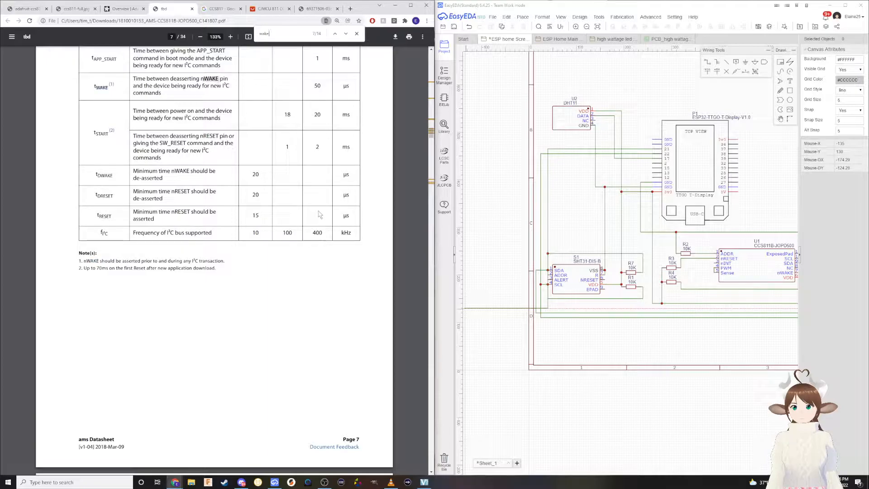
pyautogui.press('Return')
pyautogui.press('Return')
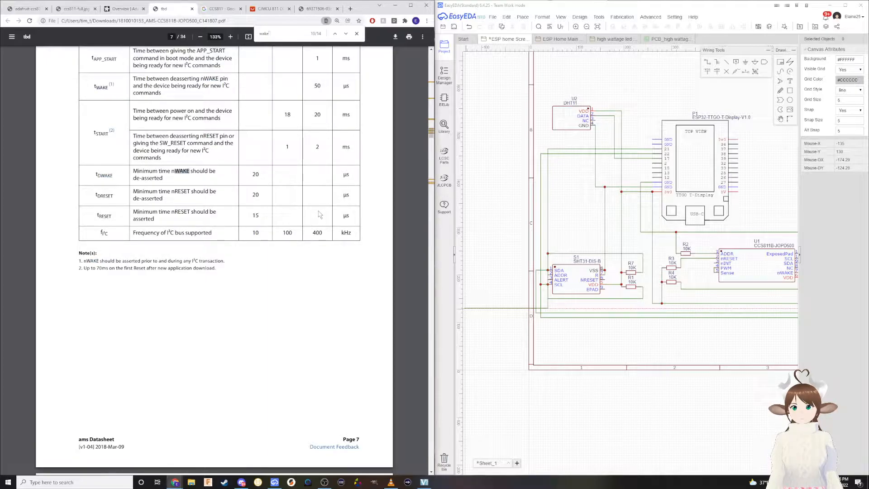
pyautogui.press('Return')
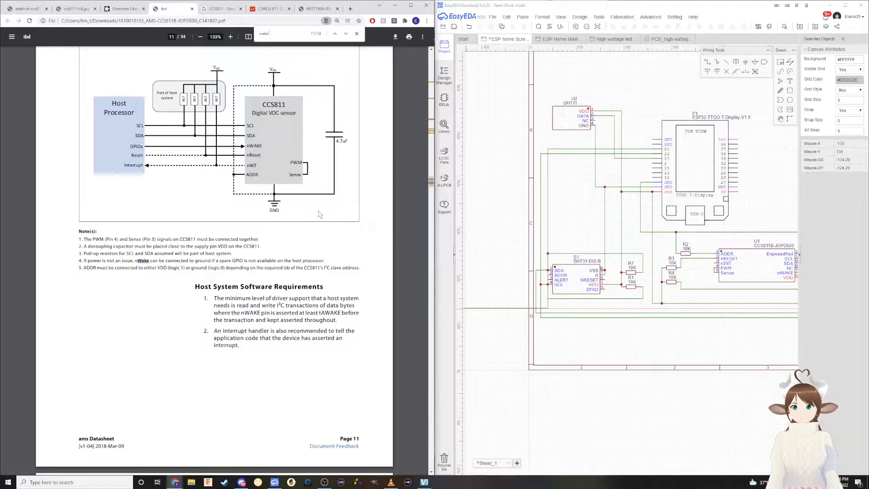
pyautogui.moveTo(714, 248); pyautogui.dragTo(622, 231, button='right')
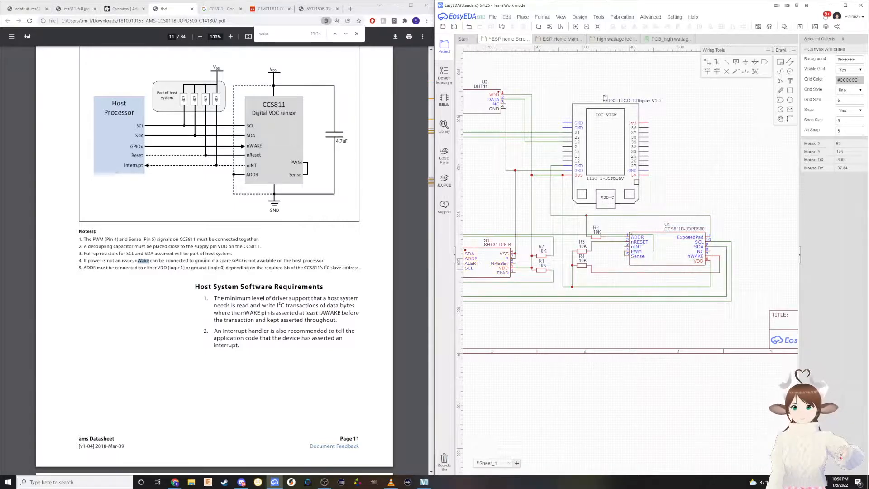
# Look over the datasheet's I²C Interface page and start a new text search in the datasheet
pyautogui.scroll(-10, 181, 263)
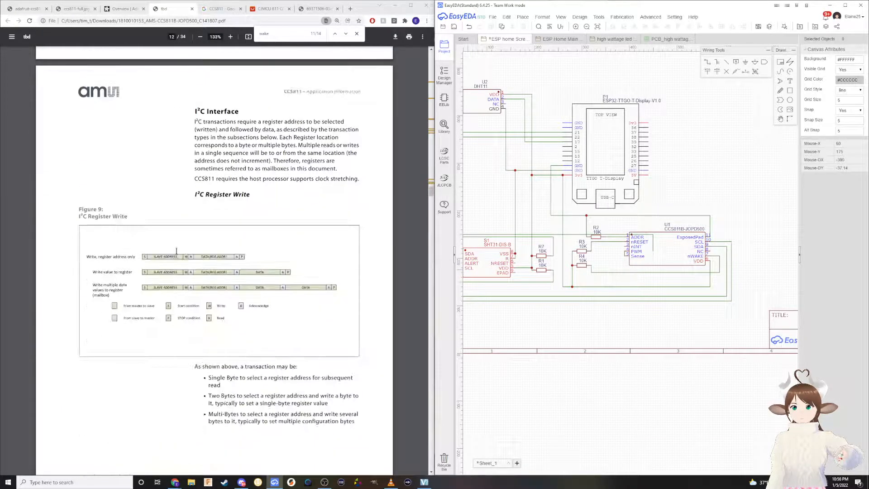
pyautogui.hotkey('ctrl', 'f')
pyautogui.click(193, 260)
pyautogui.hotkey('ctrl', 'f')
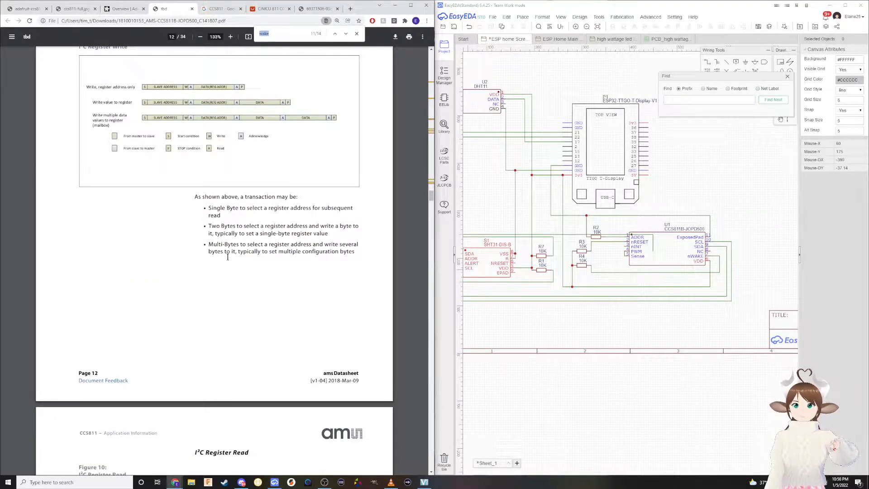
# Go through the "wake" matches in the CCS811 datasheet to check how the nWAKE pin has to be connected
pyautogui.press('Return')
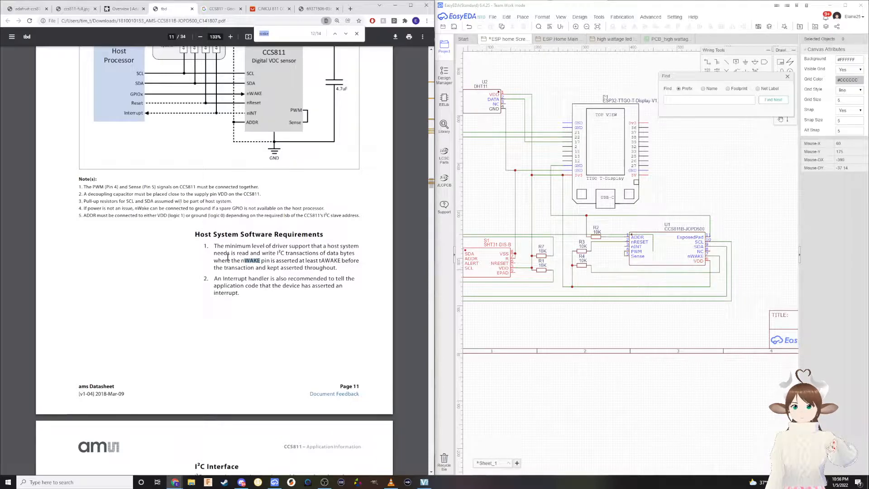
pyautogui.press('Return')
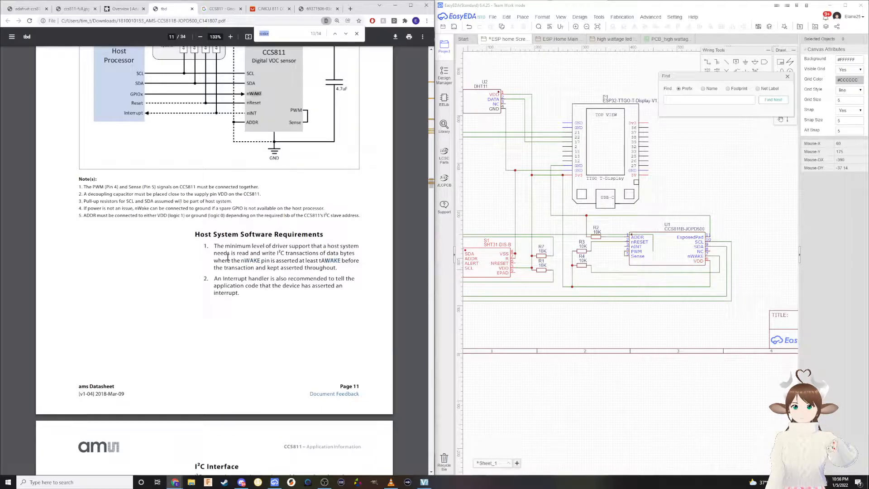
pyautogui.press('Return')
pyautogui.press('Return')
pyautogui.press('Return')
pyautogui.press('Return')
pyautogui.press('Return')
pyautogui.press('Return')
pyautogui.press('Return')
pyautogui.press('Return')
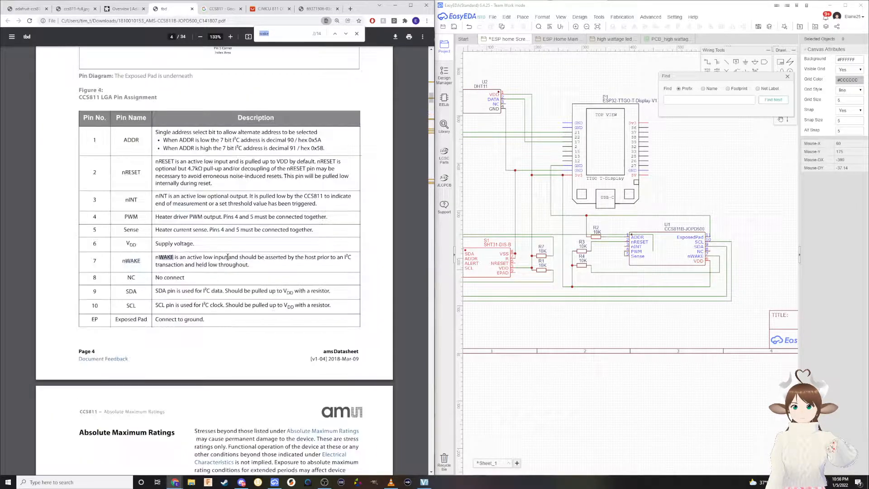
pyautogui.press('Return')
pyautogui.press('Return')
pyautogui.press('Return')
pyautogui.press('Return')
pyautogui.press('Return')
pyautogui.press('Return')
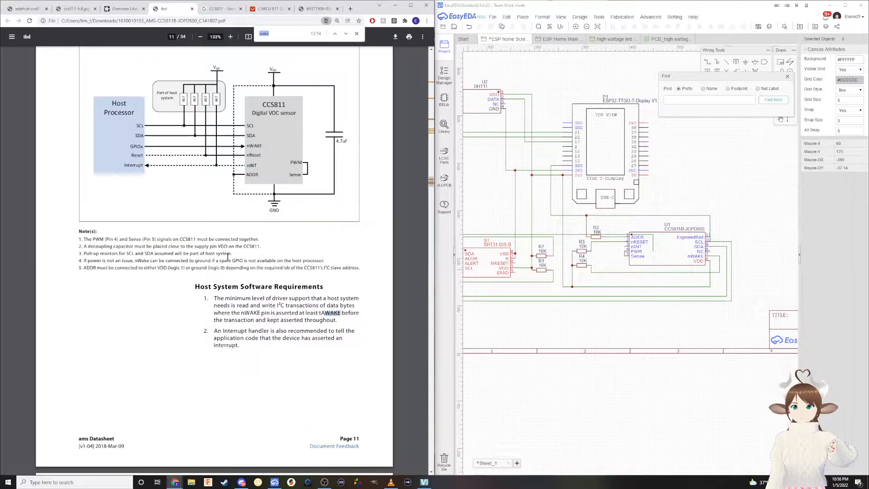
pyautogui.press('Return')
pyautogui.press('Return')
# Examine the Adafruit CCS811 guide page, board photo and breakout schematic for the wiring of the WAKE pin
pyautogui.hotkey('ctrl', 'shift', 'Tab')
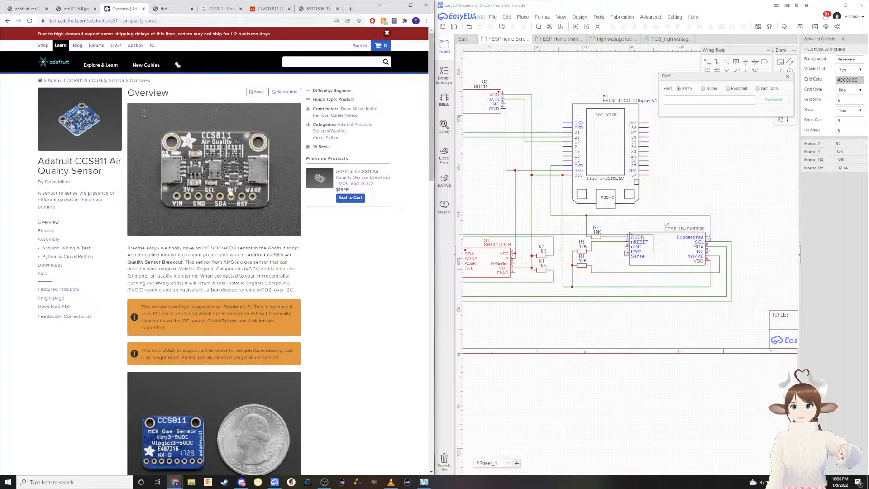
pyautogui.keyDown('ctrl'); pyautogui.scroll(5, 231, 190); pyautogui.keyUp('ctrl')
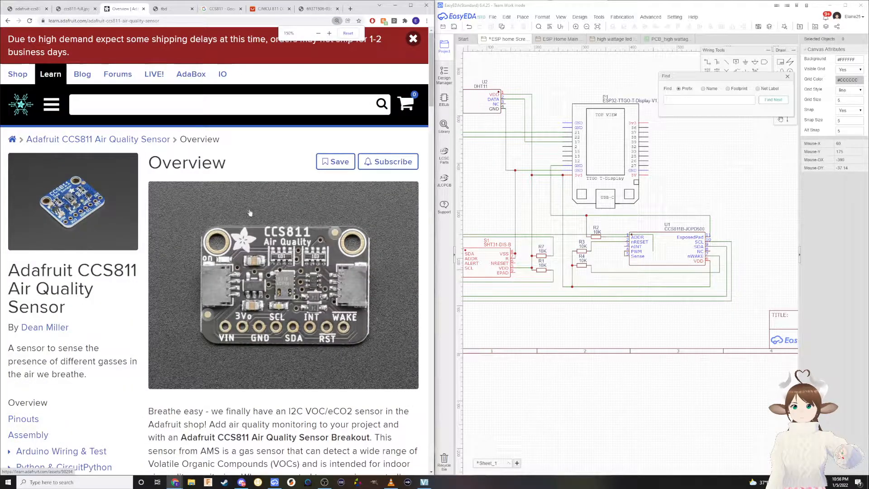
pyautogui.scroll(-4, 314, 259)
pyautogui.scroll(-5, 314, 260)
pyautogui.click(75, 8)
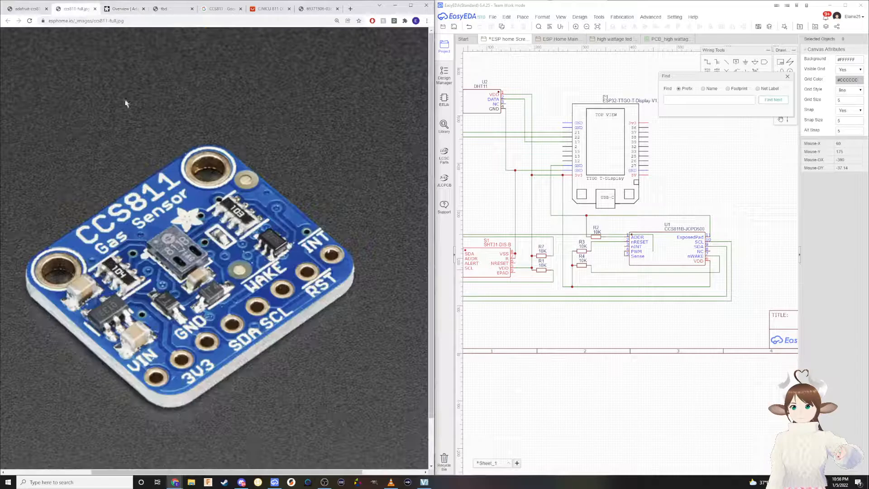
pyautogui.click(26, 8)
pyautogui.scroll(-1, 177, 212)
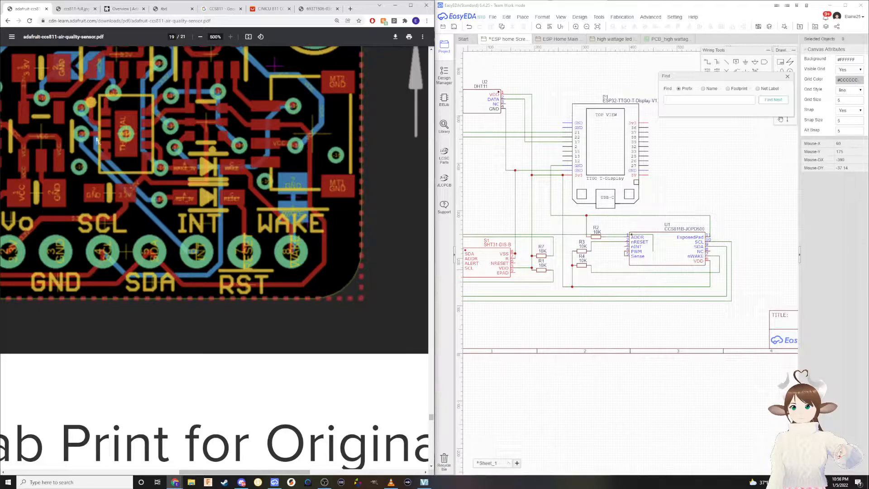
pyautogui.scroll(-11, 129, 167)
pyautogui.hscroll(3, 135, 167)
pyautogui.scroll(5, 148, 178)
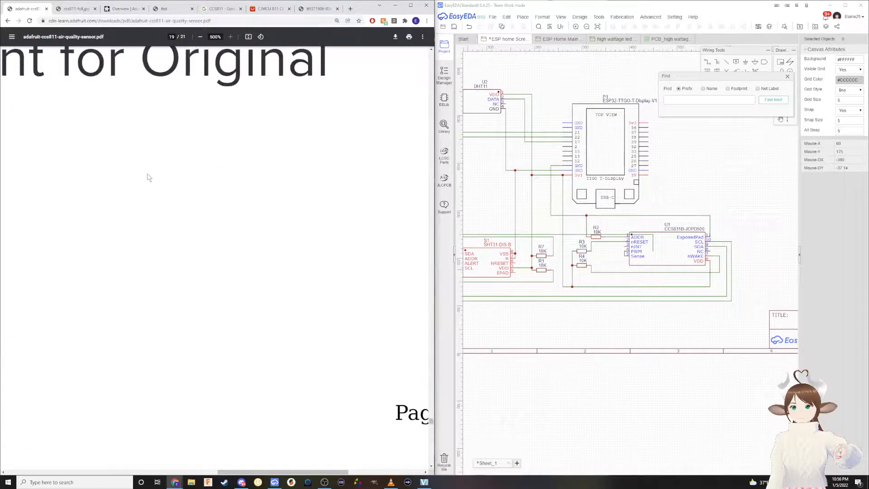
pyautogui.scroll(10, 145, 166)
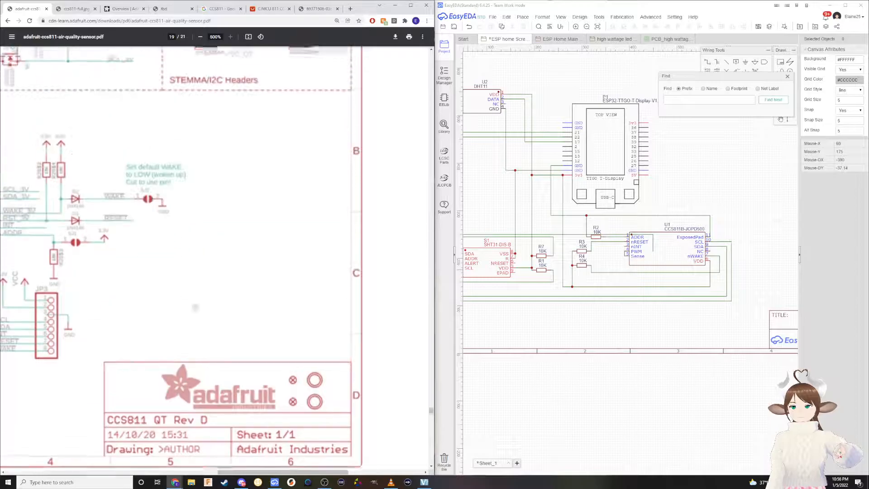
pyautogui.hscroll(-5, 289, 268)
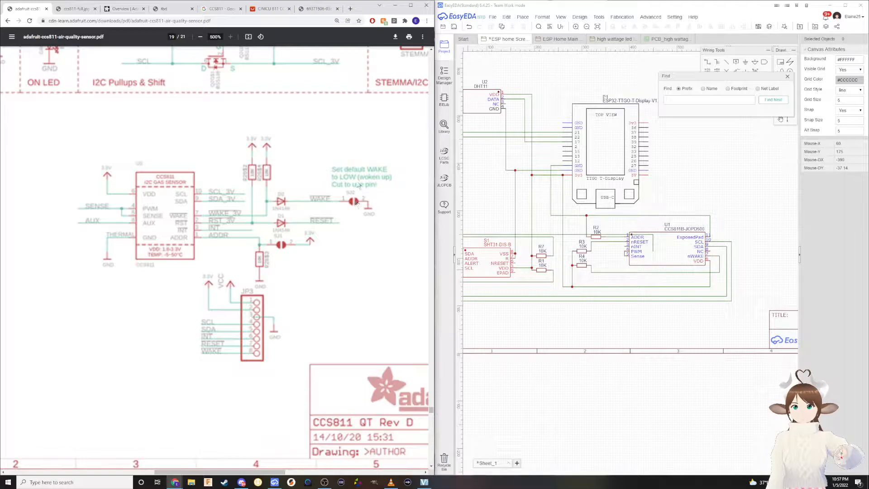
# Delete resistor R4 and the wire linking it to the nWAKE pin of U1
pyautogui.click(592, 268)
pyautogui.press('Delete')
pyautogui.click(580, 266)
pyautogui.press('Delete')
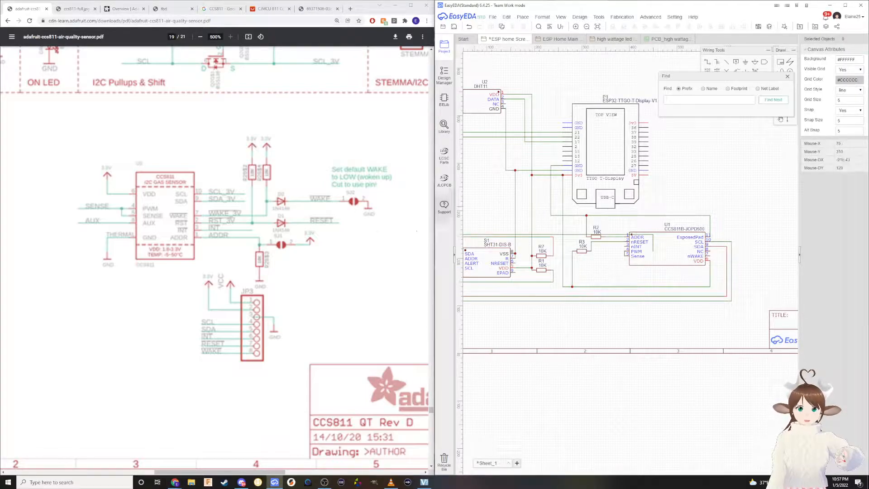
# Wire U1's nWAKE pin to the ground line above the chip and reconnect the ExposedPad pin to that line
pyautogui.press('w')
pyautogui.click(710, 256)
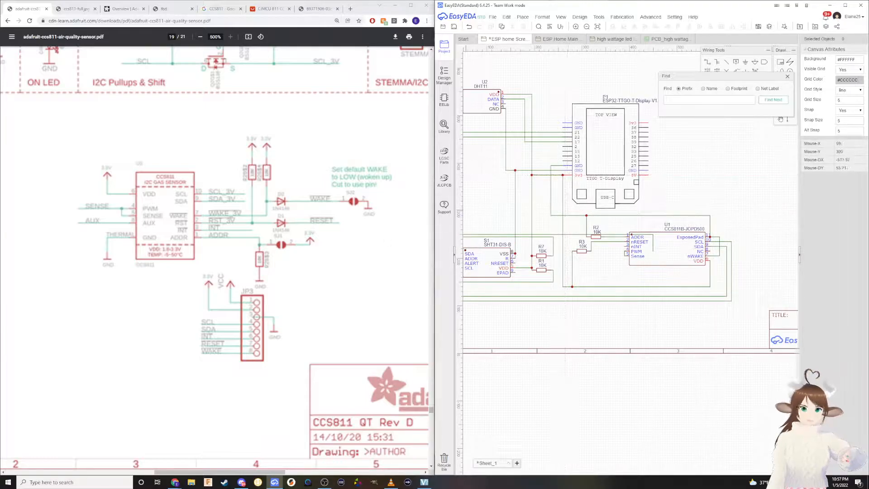
pyautogui.scroll(5, 712, 243)
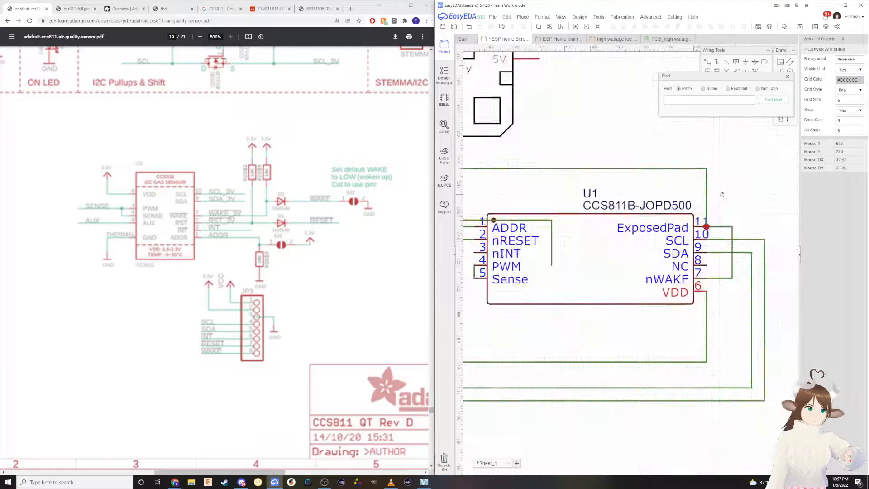
pyautogui.moveTo(726, 227); pyautogui.dragTo(730, 168)
pyautogui.click(707, 227)
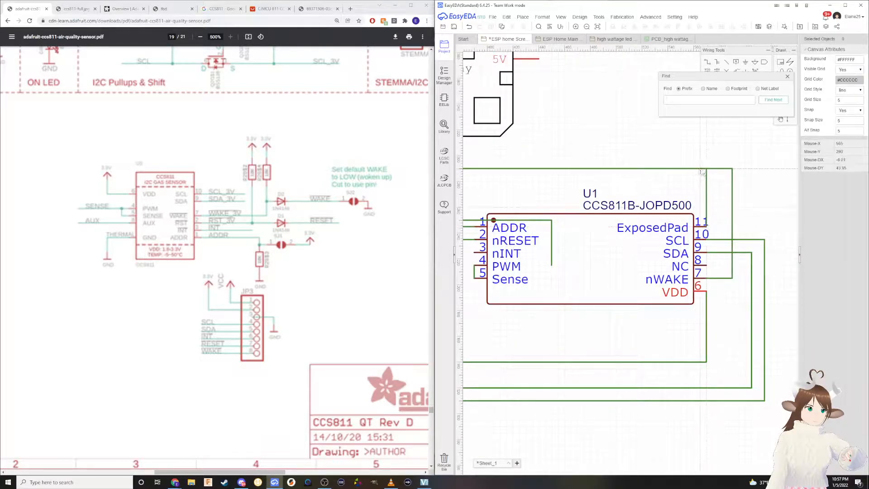
pyautogui.click(706, 168)
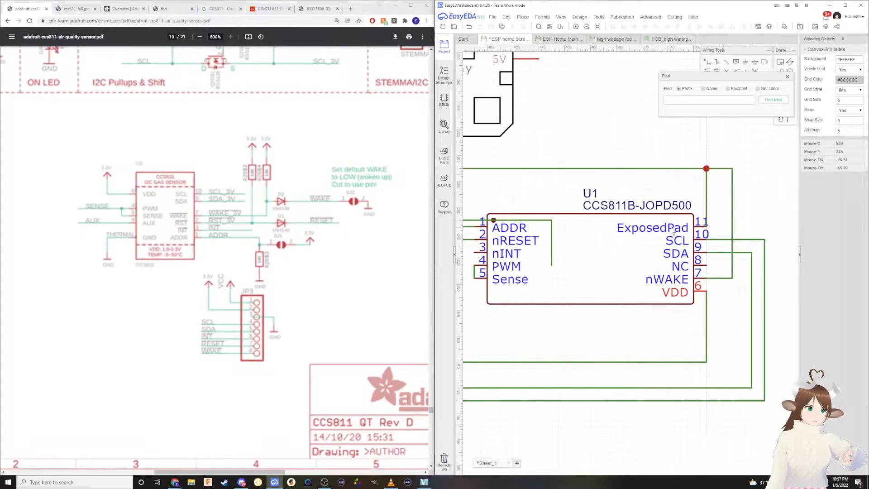
pyautogui.scroll(-3, 672, 232)
pyautogui.scroll(2, 607, 251)
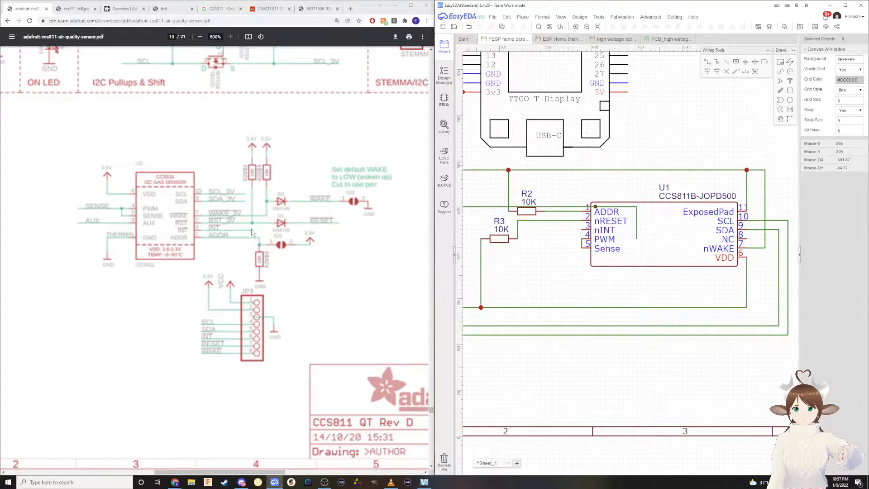
# Search the CCS811 datasheet for "int" and read the nINT pin description in the pin assignment table
pyautogui.scroll(-3, 252, 233)
pyautogui.scroll(5, 252, 226)
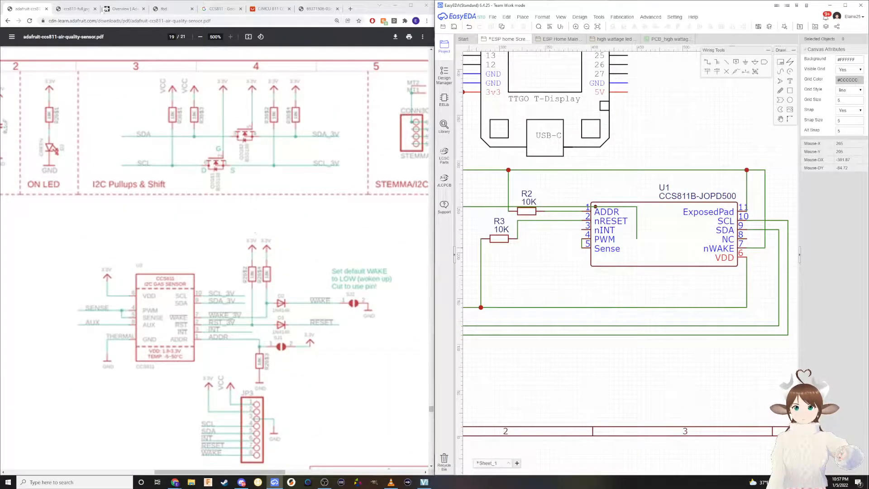
pyautogui.click(72, 9)
pyautogui.click(118, 9)
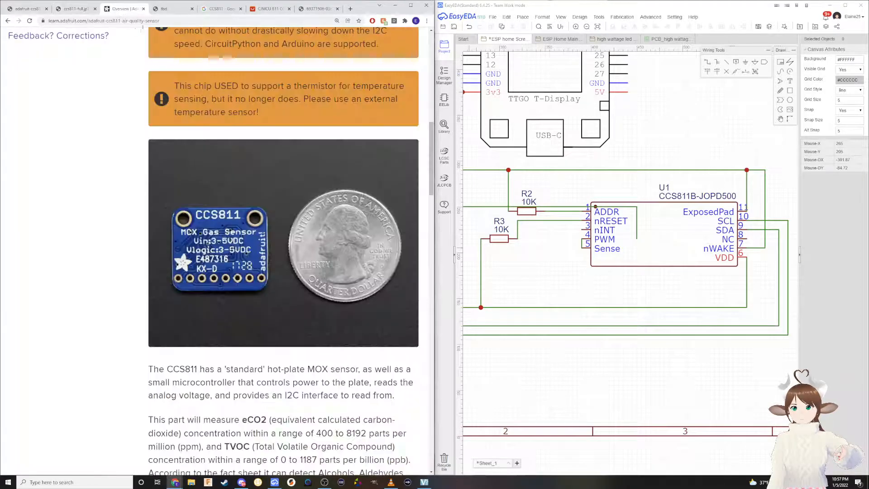
pyautogui.click(158, 9)
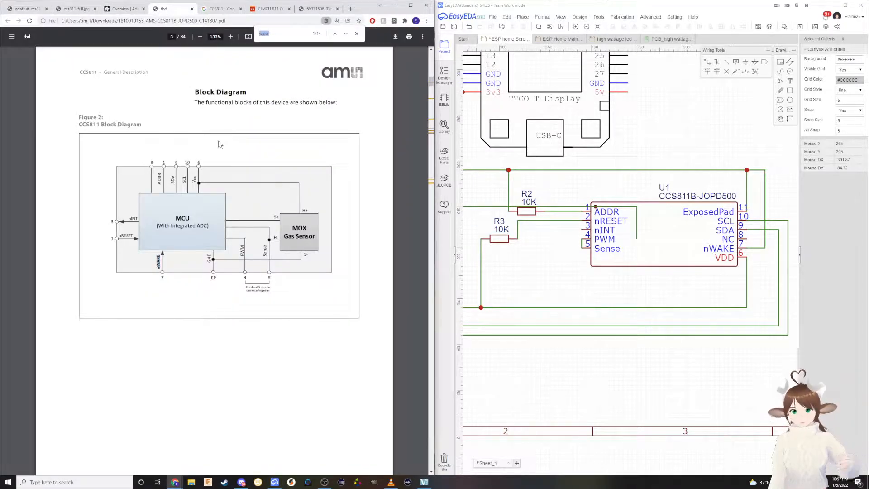
pyautogui.write('int')
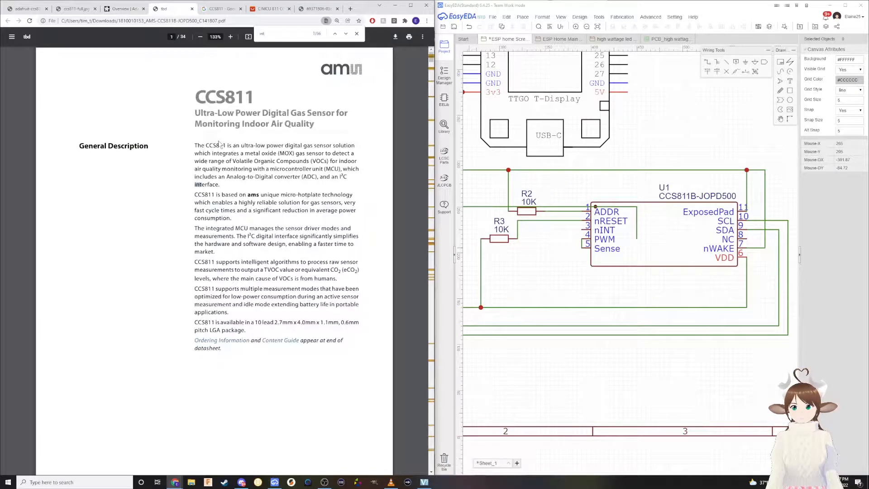
pyautogui.press('Return')
pyautogui.press('Return')
pyautogui.press('Return')
pyautogui.press('Return')
pyautogui.press('Return')
pyautogui.press('Return')
pyautogui.press('Return')
pyautogui.press('Return')
pyautogui.press('Return')
pyautogui.press('Return')
pyautogui.press('Return')
pyautogui.press('Return')
pyautogui.press('Return')
pyautogui.press('Return')
pyautogui.press('Return')
pyautogui.press('Return')
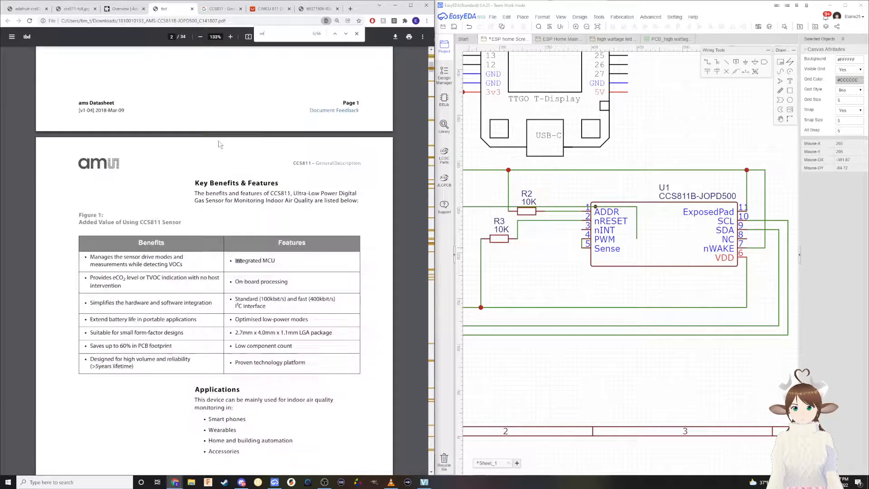
pyautogui.press('Return')
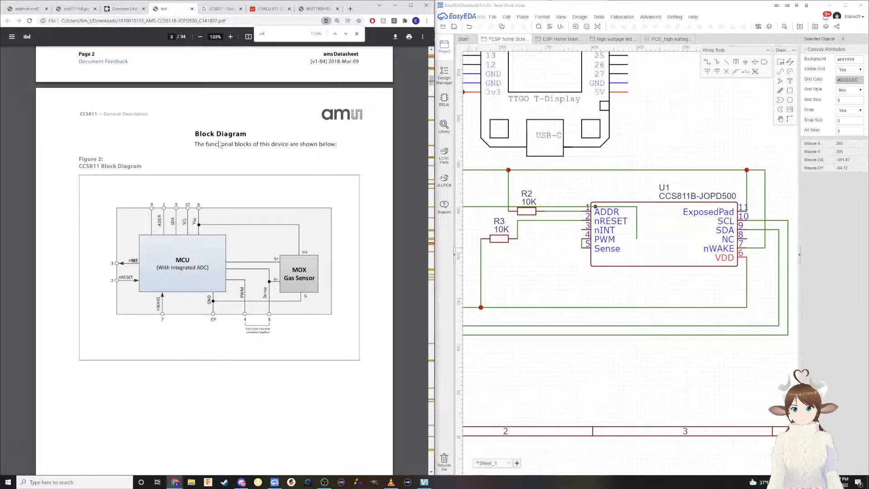
pyautogui.press('Return')
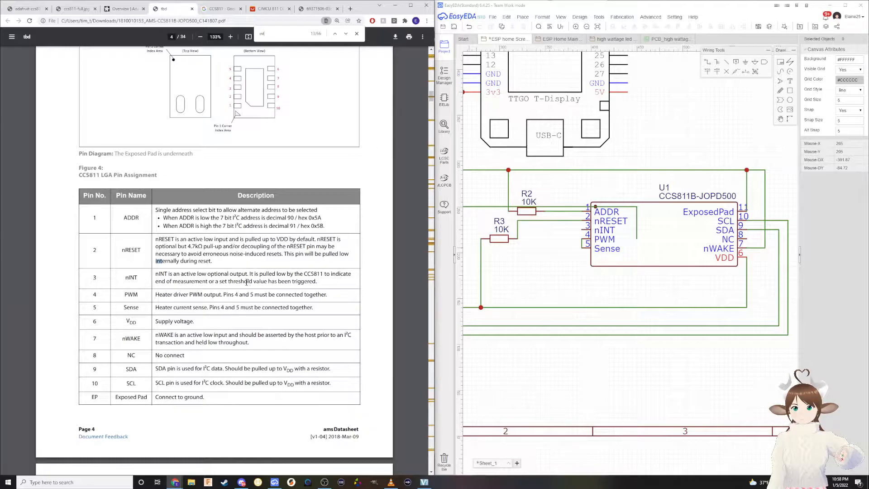
# Wire U1's nINT pin to pin 2 of the ESP32 TTGO T-Display
pyautogui.write('w')
pyautogui.click(574, 231)
pyautogui.press('w')
pyautogui.moveTo(471, 179); pyautogui.dragTo(510, 256, button='right')
pyautogui.click(494, 210)
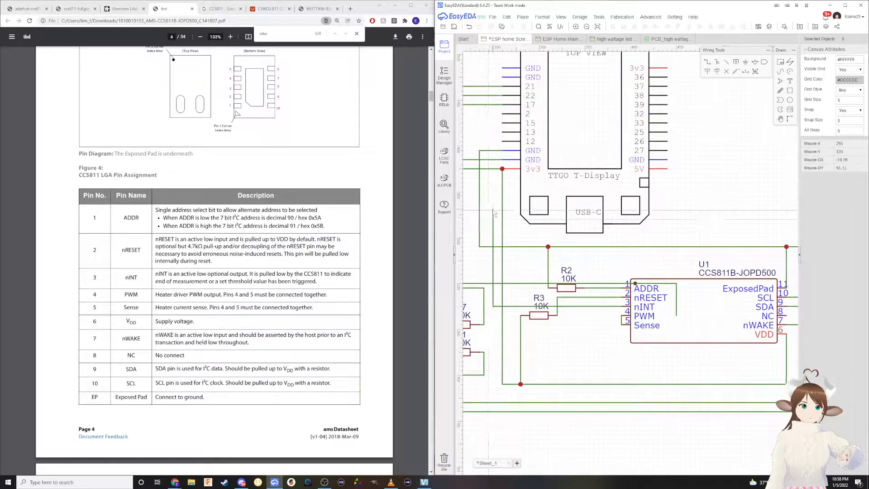
pyautogui.click(506, 114)
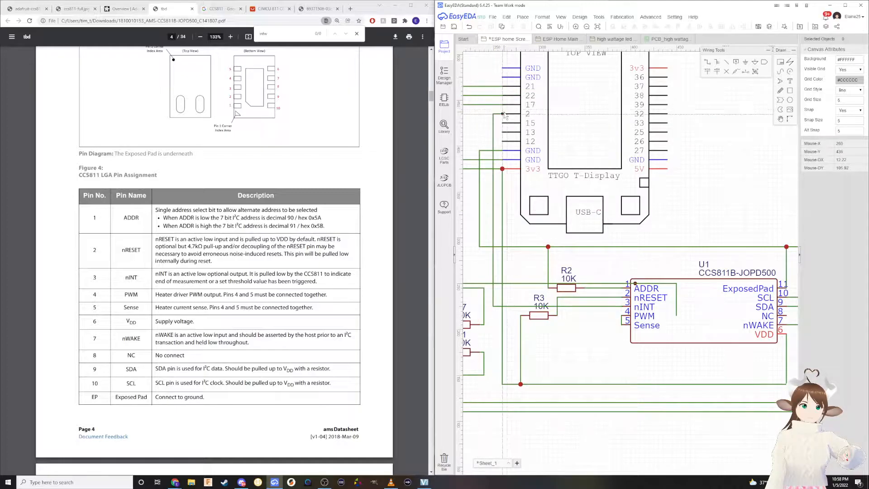
# Delete the stray wire that crosses the ADDR pin and ends inside the U1 symbol
pyautogui.scroll(-3, 525, 141)
pyautogui.scroll(2, 606, 181)
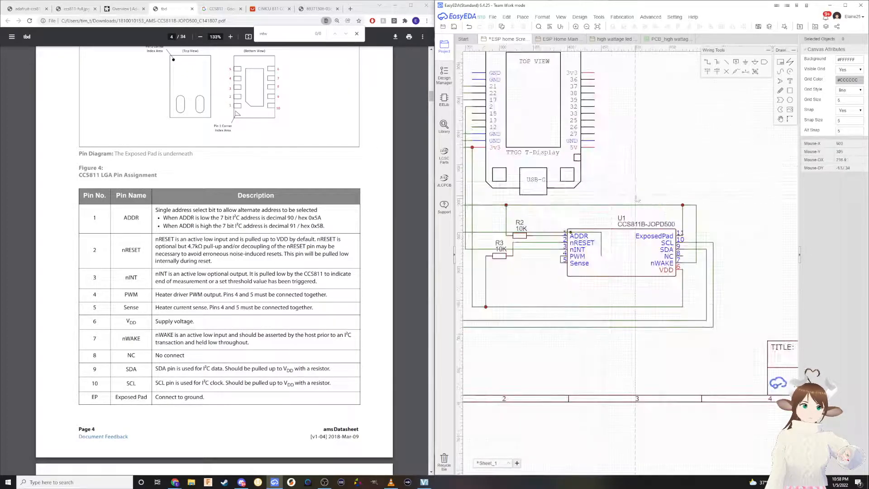
pyautogui.click(602, 244)
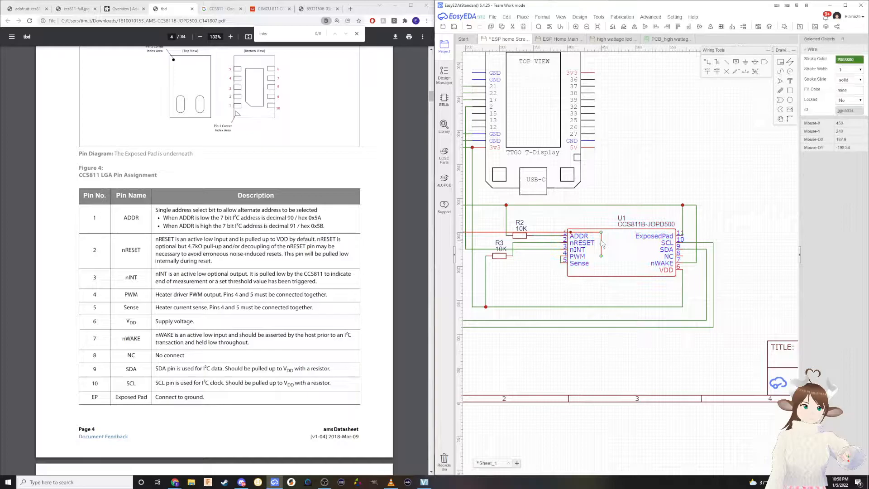
pyautogui.scroll(-4, 602, 245)
pyautogui.scroll(2, 584, 238)
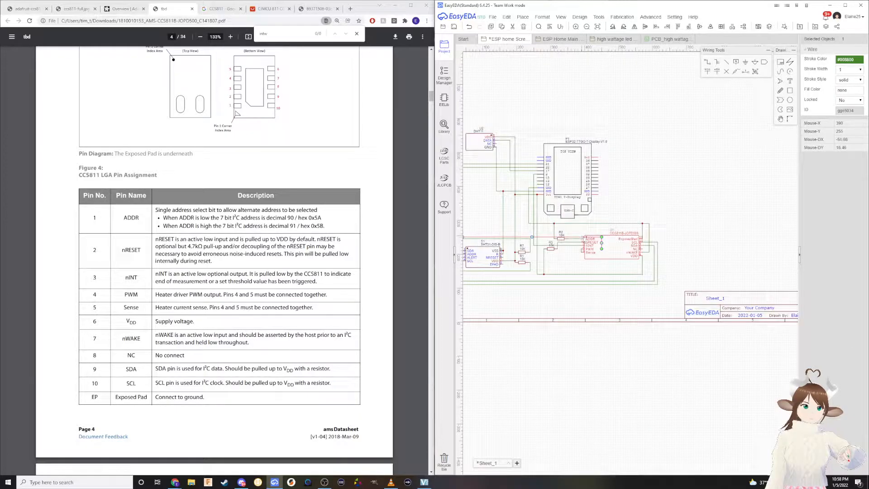
pyautogui.click(579, 237)
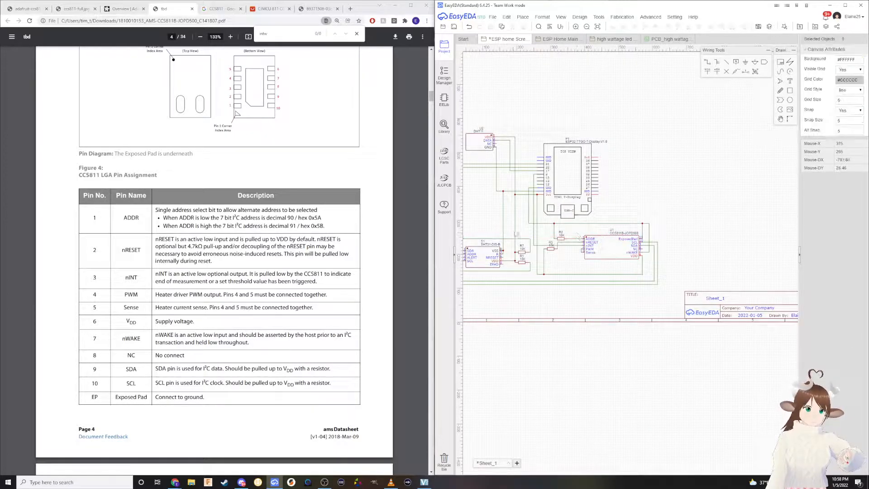
pyautogui.moveTo(516, 234); pyautogui.dragTo(577, 218, button='right')
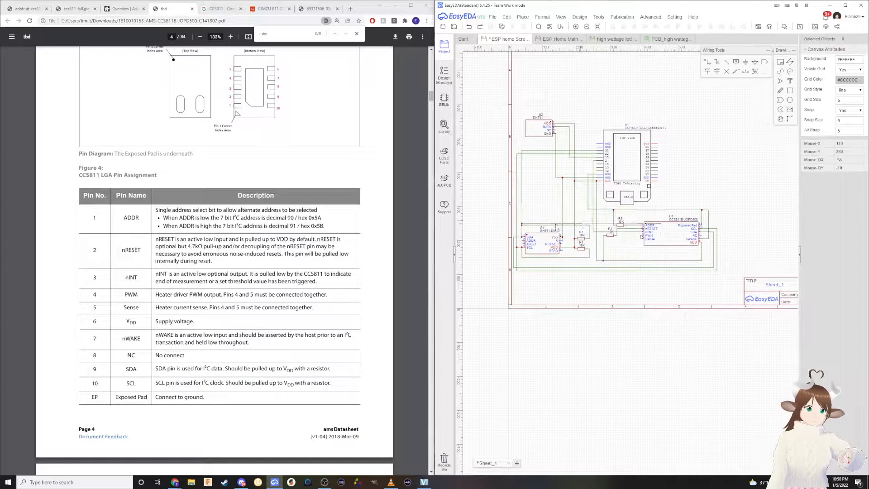
pyautogui.scroll(4, 672, 231)
pyautogui.click(642, 232)
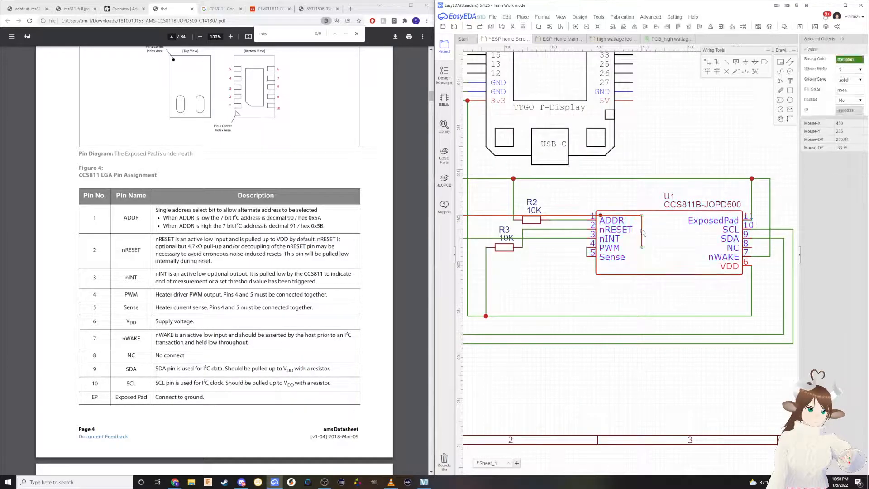
pyautogui.press('Delete')
# Move resistor R3 down, clear of the nINT wire
pyautogui.scroll(-1, 561, 244)
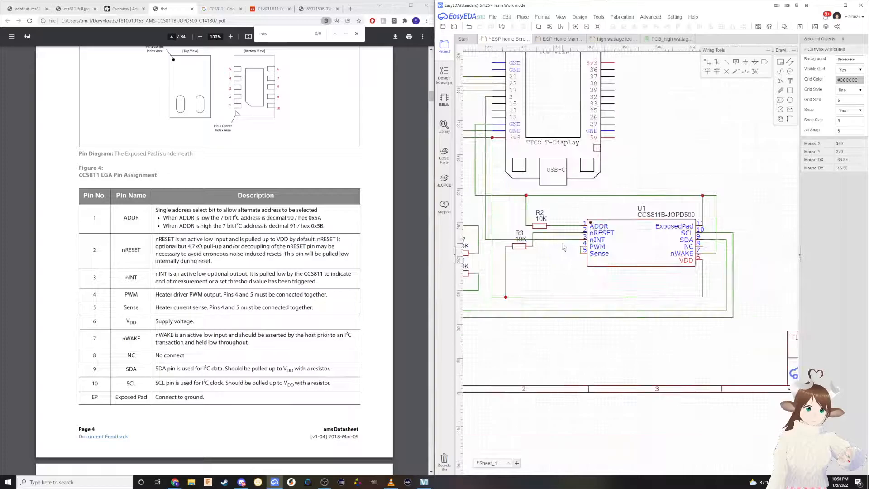
pyautogui.moveTo(519, 247); pyautogui.dragTo(519, 259)
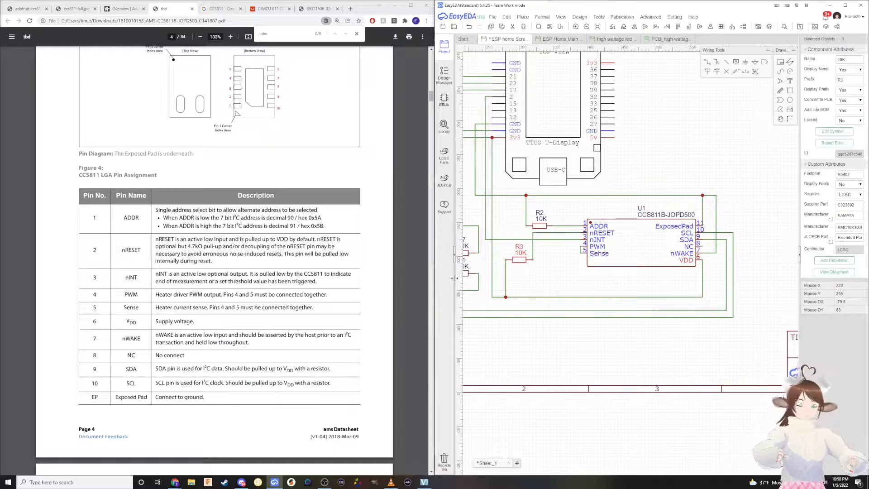
pyautogui.scroll(-1, 342, 349)
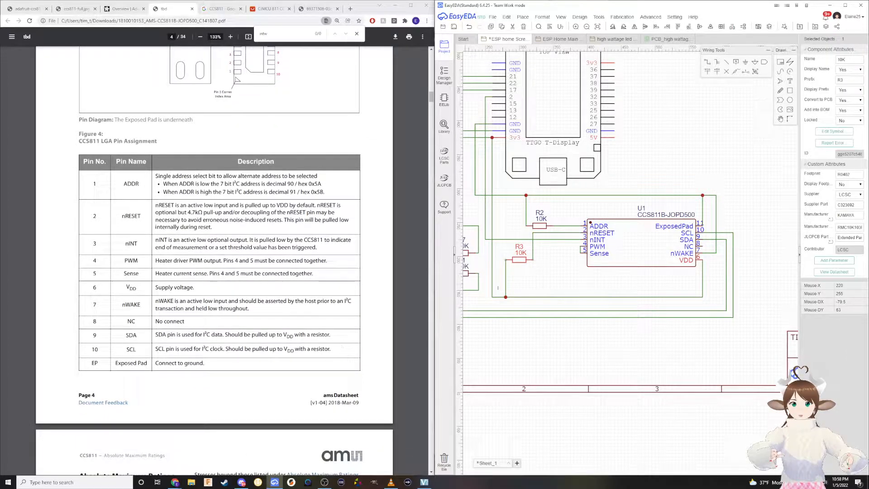
pyautogui.scroll(-3, 591, 281)
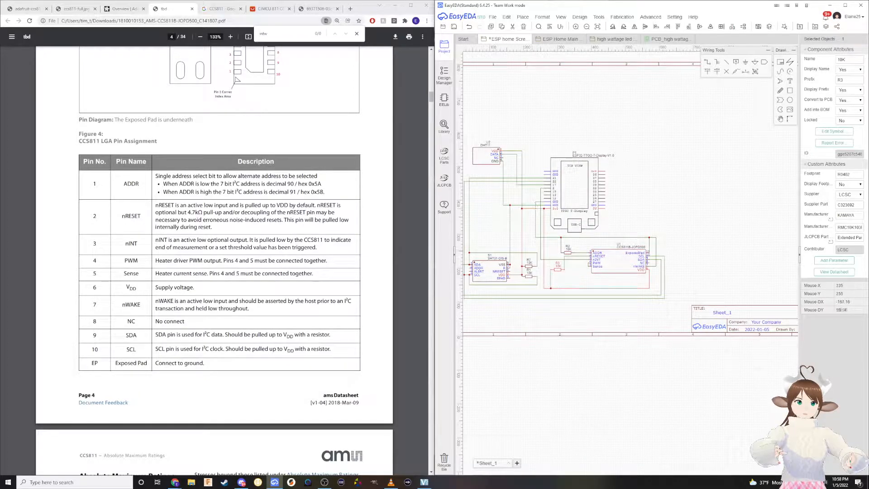
pyautogui.moveTo(579, 106); pyautogui.dragTo(614, 134, button='right')
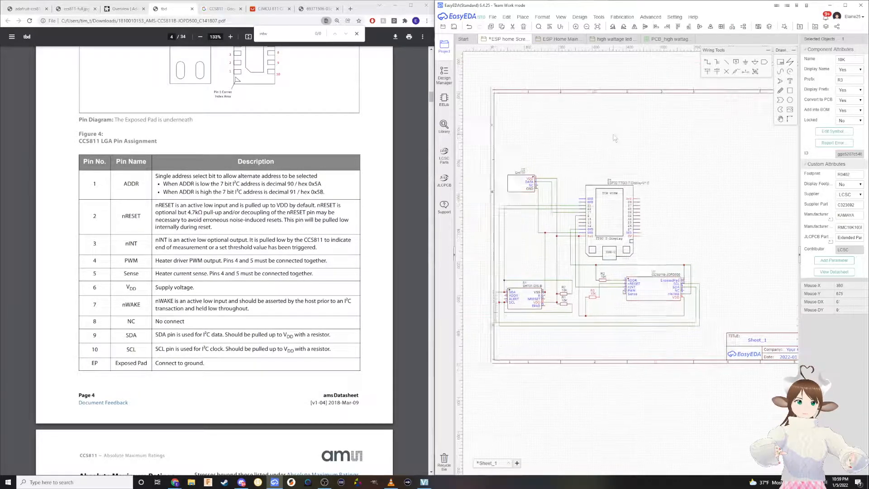
pyautogui.click(444, 125)
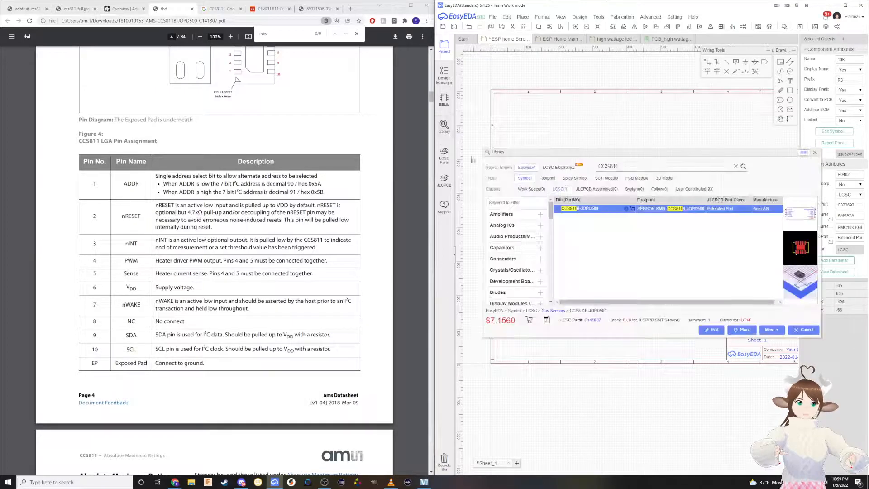
pyautogui.click(815, 152)
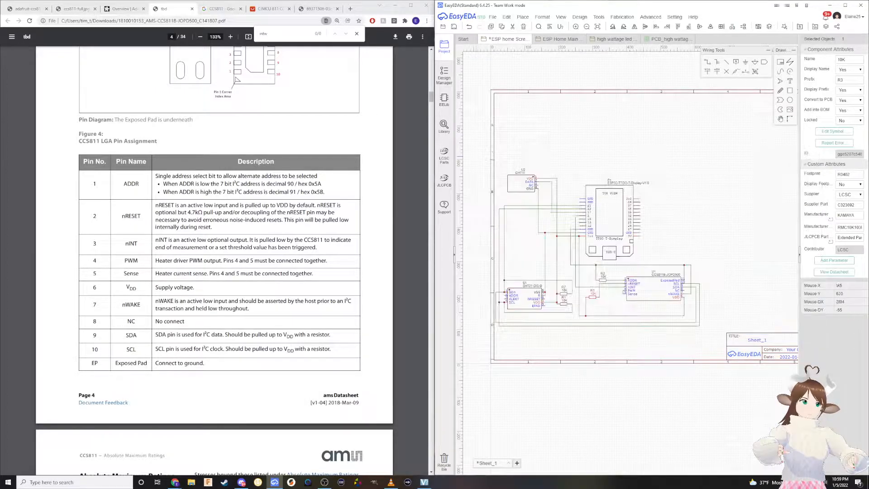
pyautogui.click(444, 158)
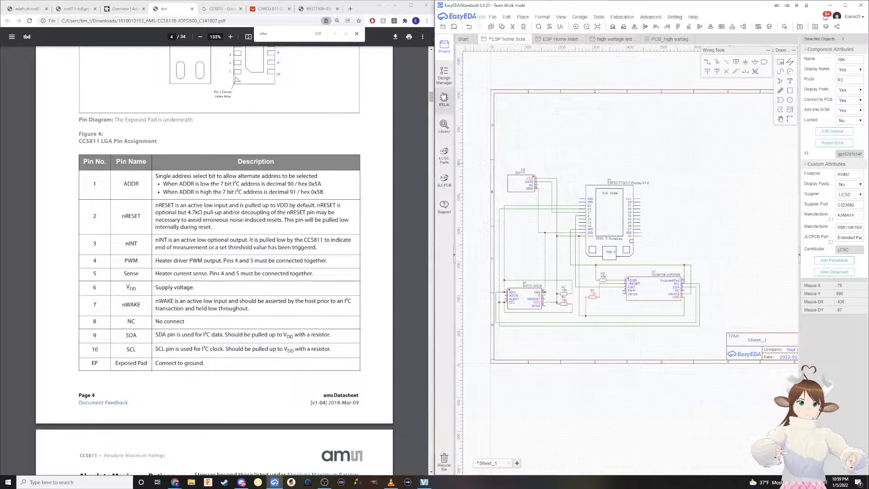
# Place a four-pin HDR-M-2.54_1x4 male header in the empty area above the ESP32 TTGO T-Display
pyautogui.click(444, 99)
pyautogui.scroll(-3, 476, 233)
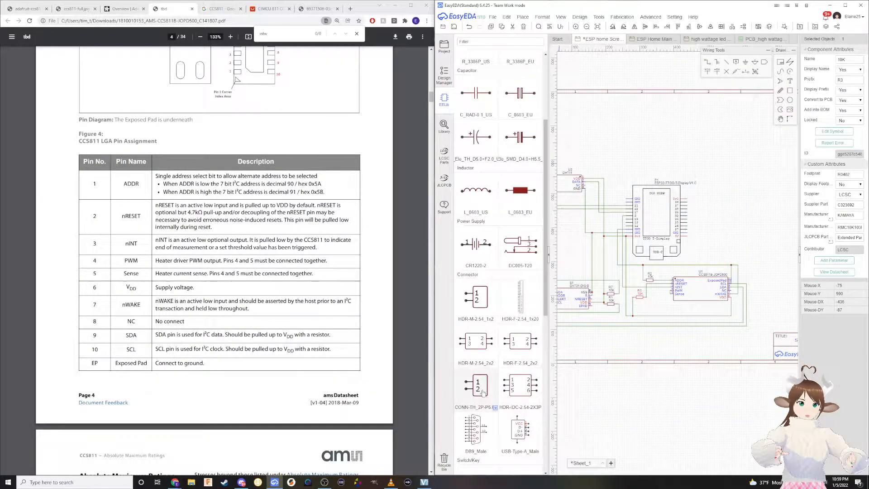
pyautogui.click(496, 319)
pyautogui.click(526, 347)
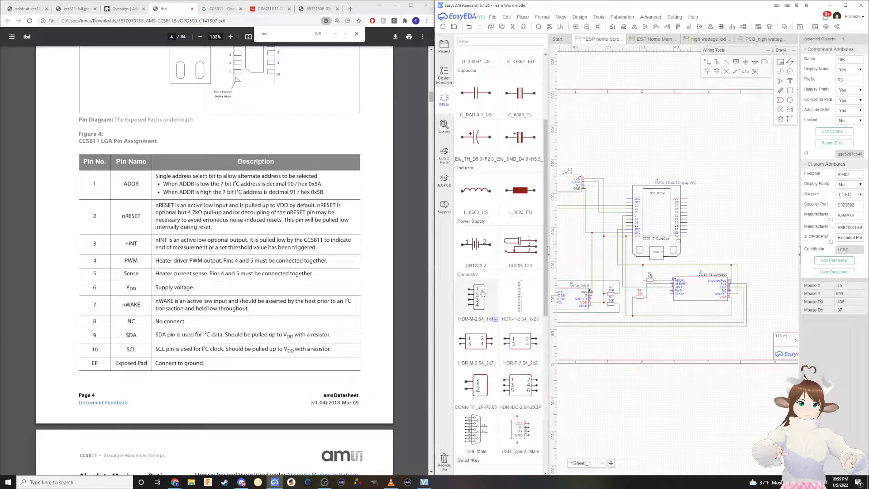
pyautogui.click(484, 294)
pyautogui.click(635, 132)
pyautogui.moveTo(635, 131); pyautogui.dragTo(629, 130, button='right')
pyautogui.rightClick(623, 158)
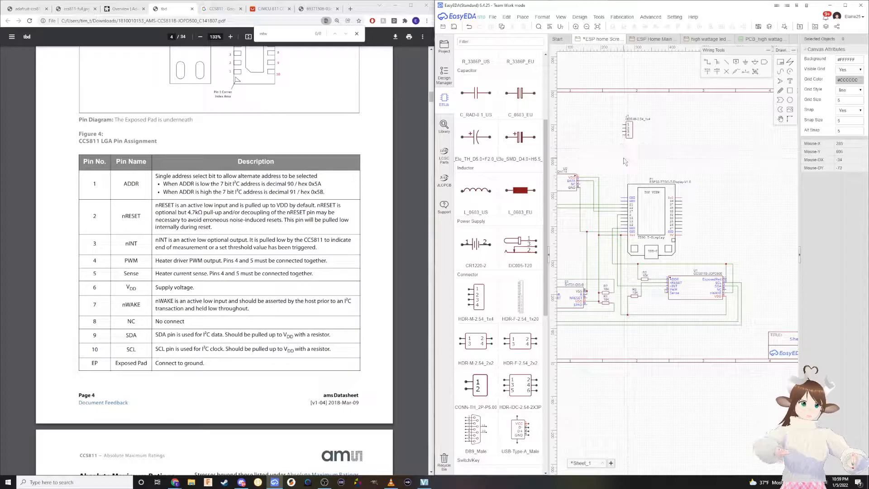
# Wire header J1's pin 1 to U2's VDD net and its pin 4 to U2's GND net
pyautogui.scroll(3, 623, 171)
pyautogui.scroll(-1, 623, 185)
pyautogui.moveTo(610, 211); pyautogui.dragTo(669, 244, button='right')
pyautogui.scroll(-1, 667, 246)
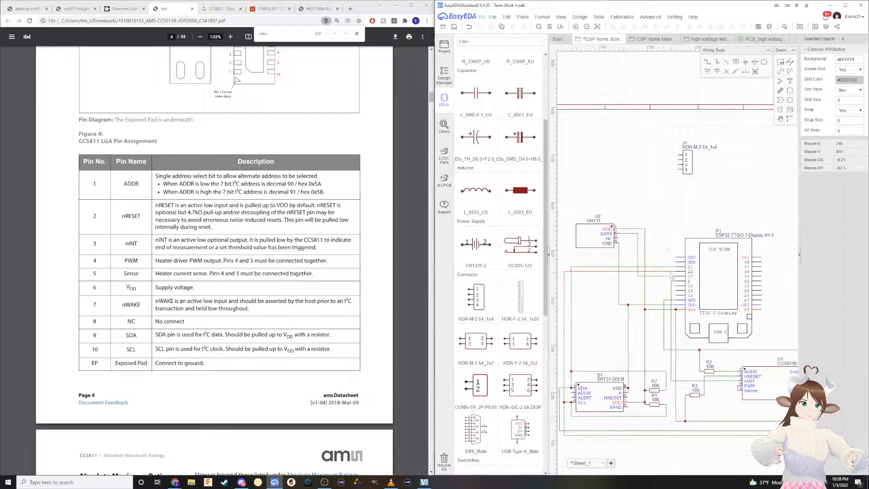
pyautogui.scroll(1, 671, 266)
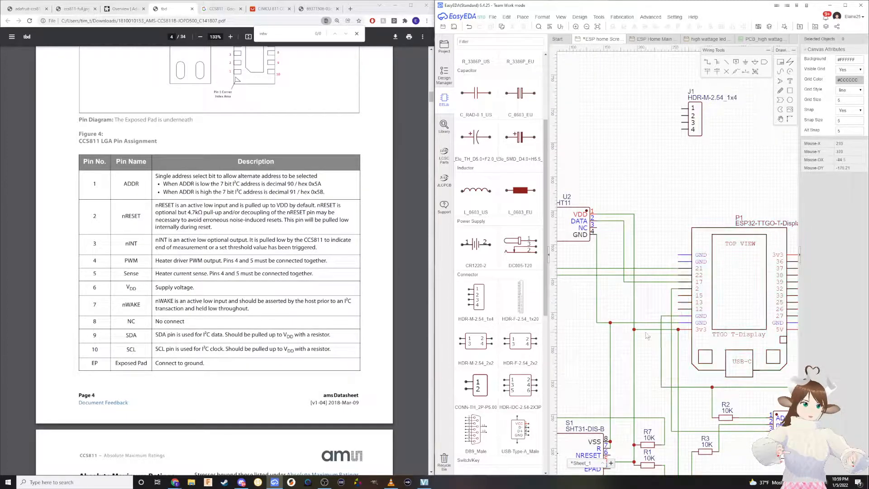
pyautogui.click(634, 214)
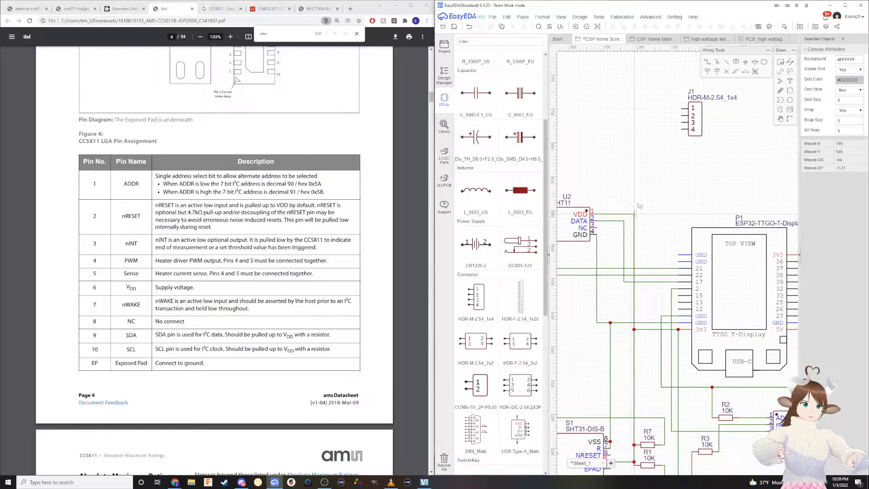
pyautogui.click(681, 108)
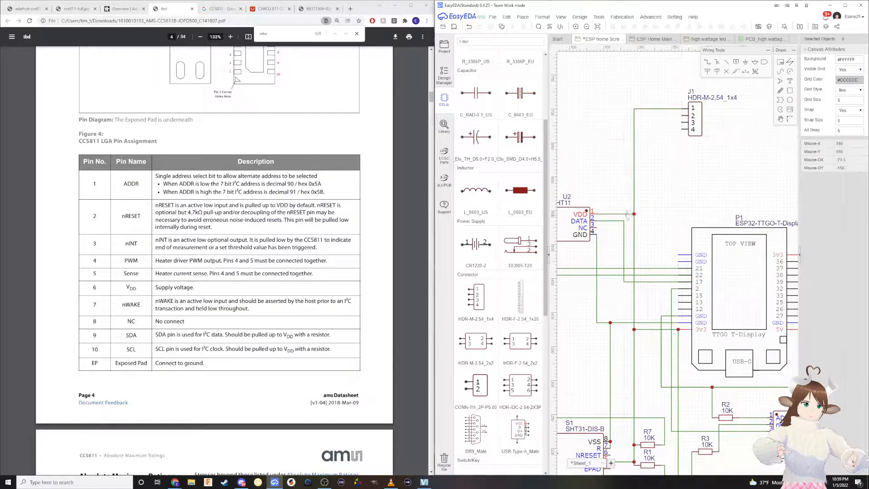
pyautogui.click(658, 234)
pyautogui.click(681, 130)
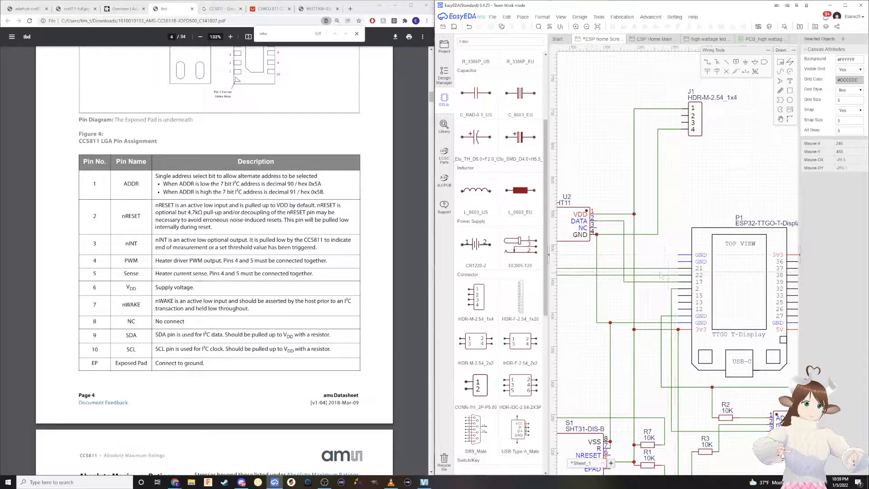
# Wire header J1's pin 2 to the ESP32 pin 21 line and its pin 3 to the pin 22 line
pyautogui.click(641, 269)
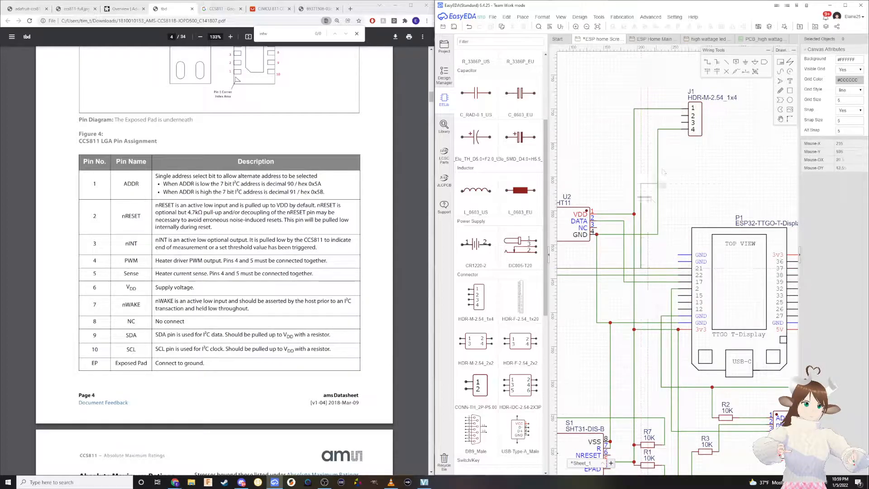
pyautogui.click(682, 116)
pyautogui.click(682, 122)
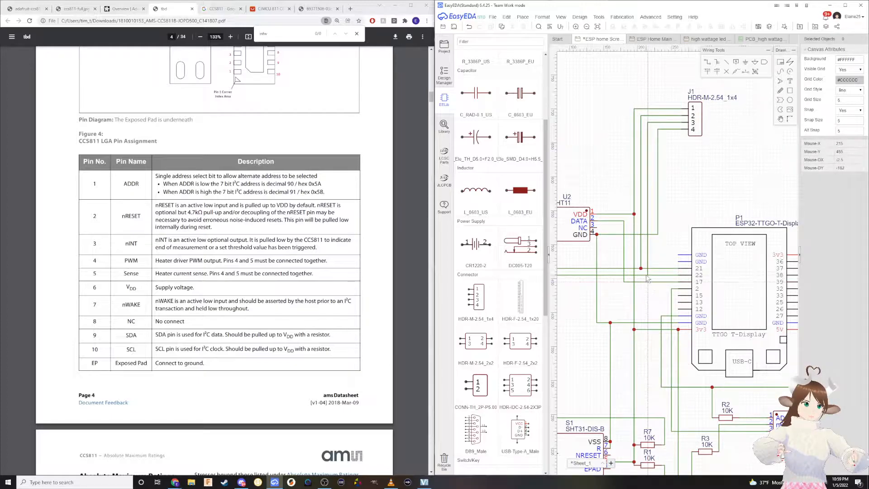
pyautogui.click(647, 274)
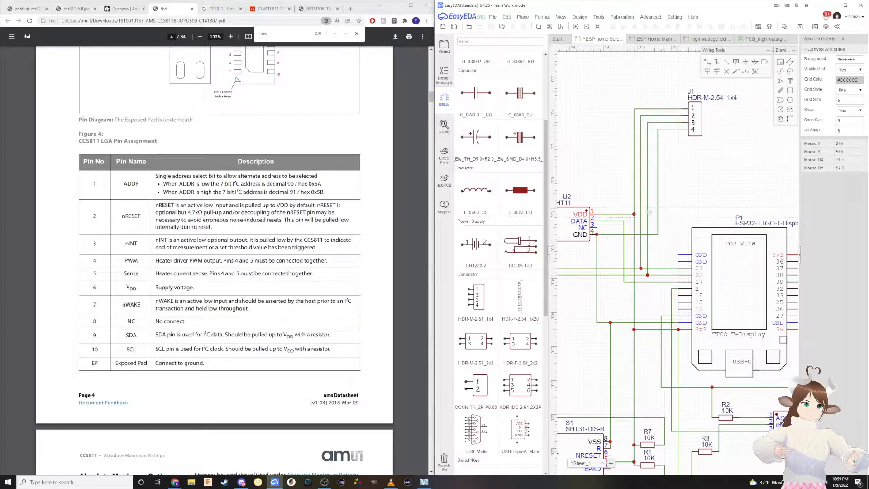
# Check the I2C pins in the TTGO pinout image and rename header J1 to "SDA SCL Out"
pyautogui.click(311, 9)
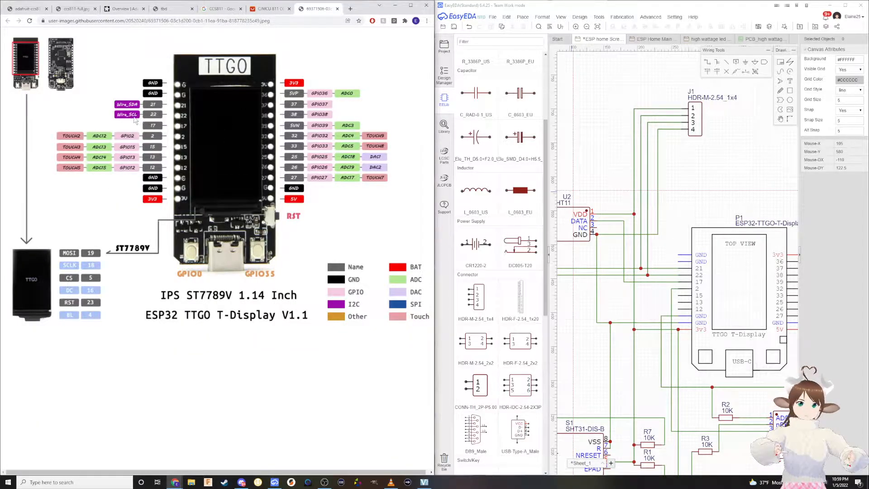
pyautogui.click(687, 166)
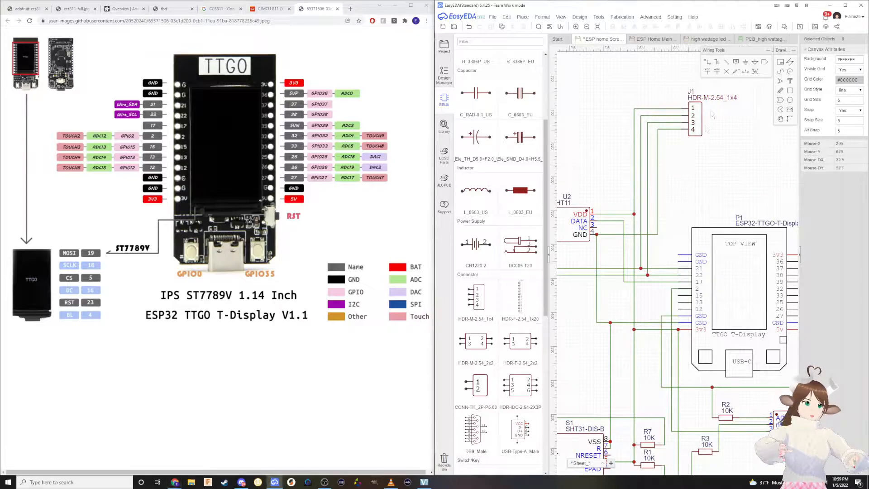
pyautogui.doubleClick(712, 97)
pyautogui.press('BackSpace')
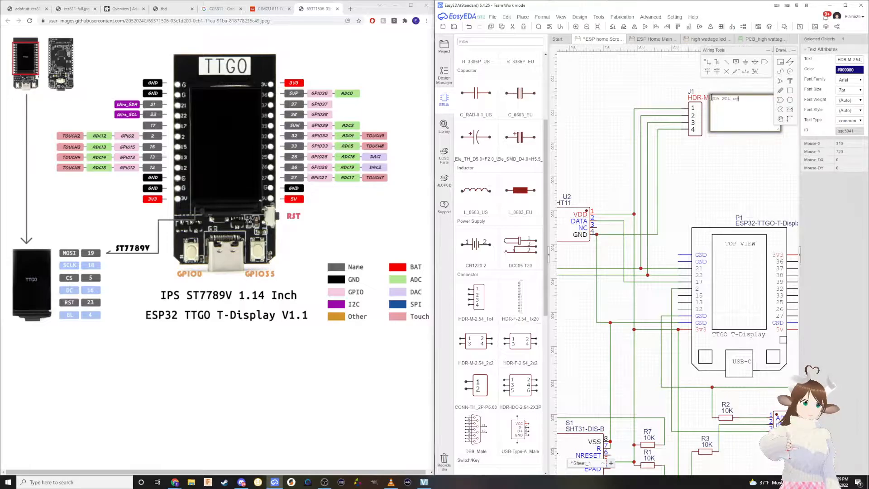
pyautogui.write('SDA SCL Out')
pyautogui.press('Return')
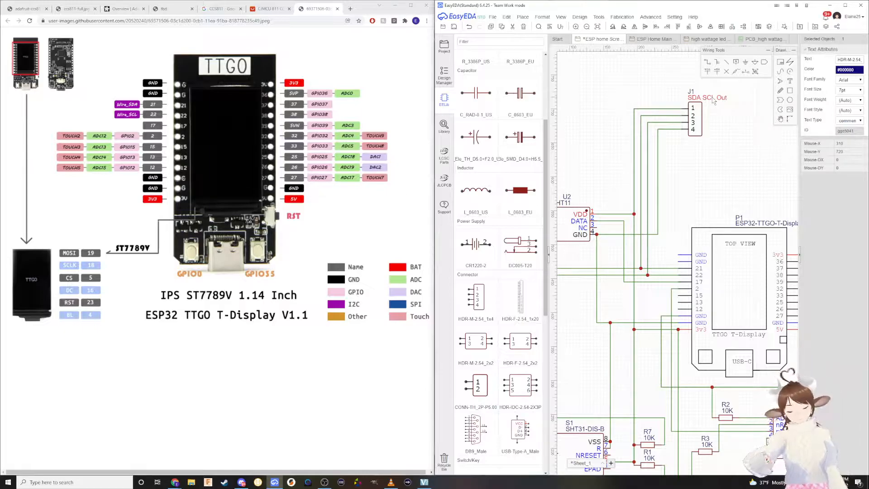
# Return to the ESPHome site in the browser and look through its Air Quality sensor list
pyautogui.click(598, 17)
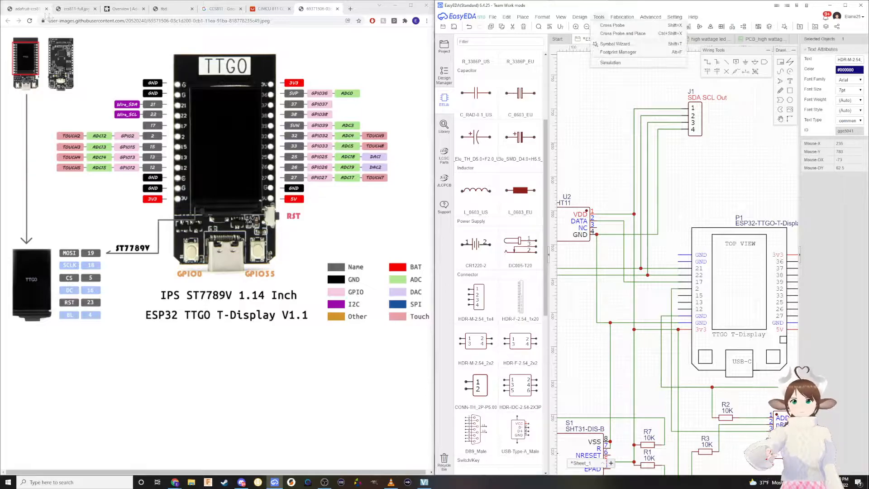
pyautogui.click(28, 8)
pyautogui.click(8, 21)
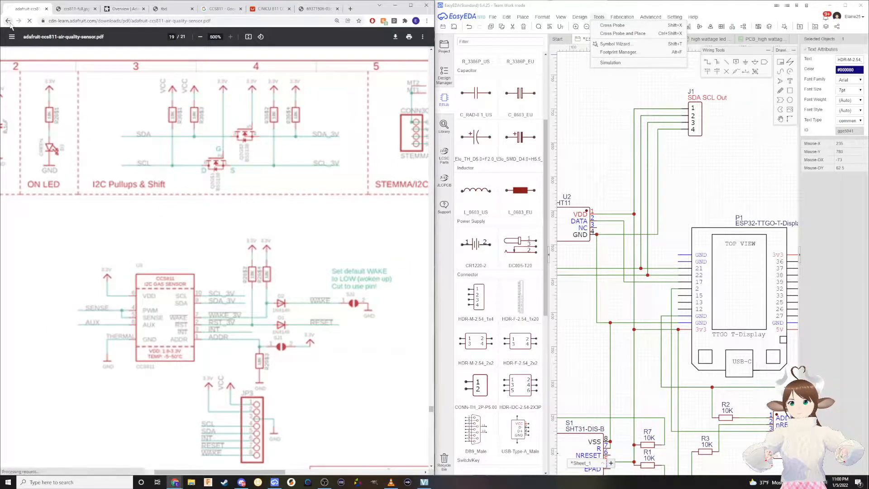
pyautogui.scroll(-5, 218, 249)
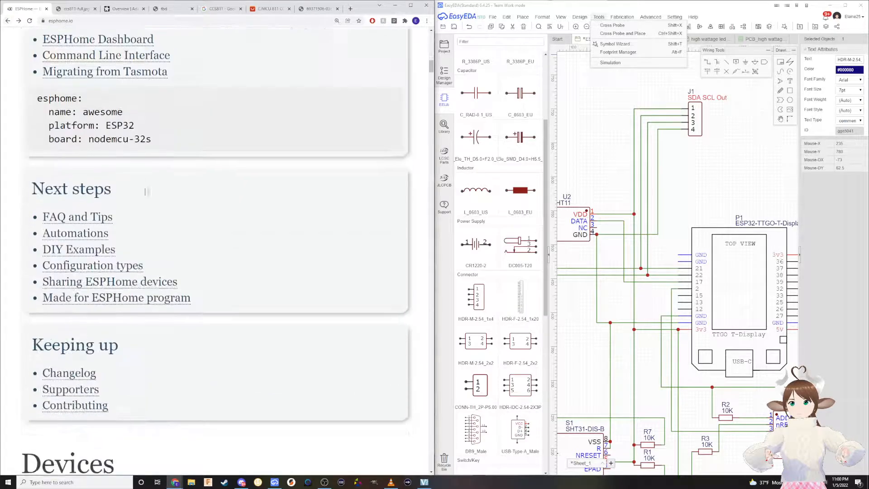
pyautogui.scroll(-20, 121, 171)
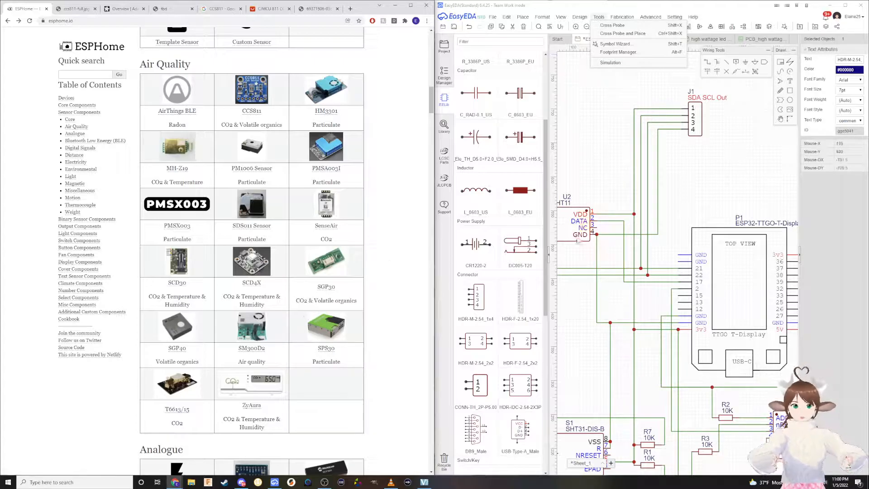
pyautogui.scroll(-2, 621, 154)
pyautogui.moveTo(722, 298)
pyautogui.mouseDown(button='right')
pyautogui.moveTo(723, 214)
pyautogui.moveTo(725, 301)
pyautogui.mouseUp(button='right')
pyautogui.scroll(2, 695, 279)
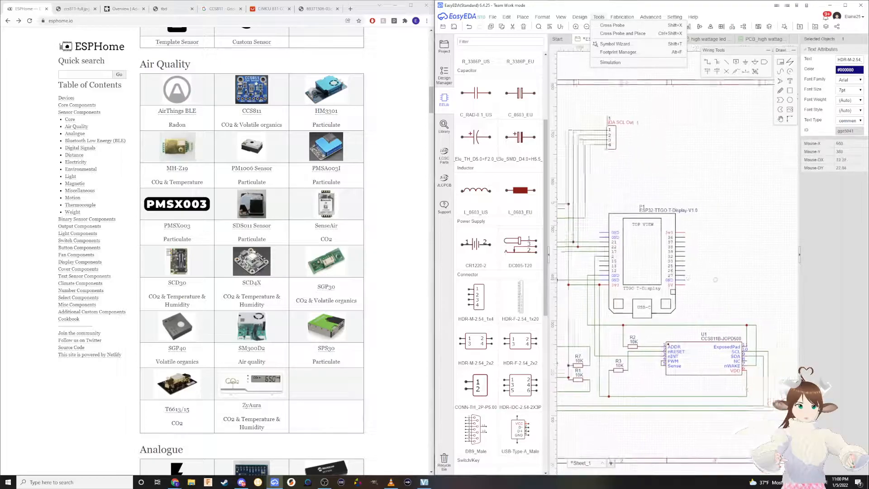
pyautogui.scroll(-2, 694, 274)
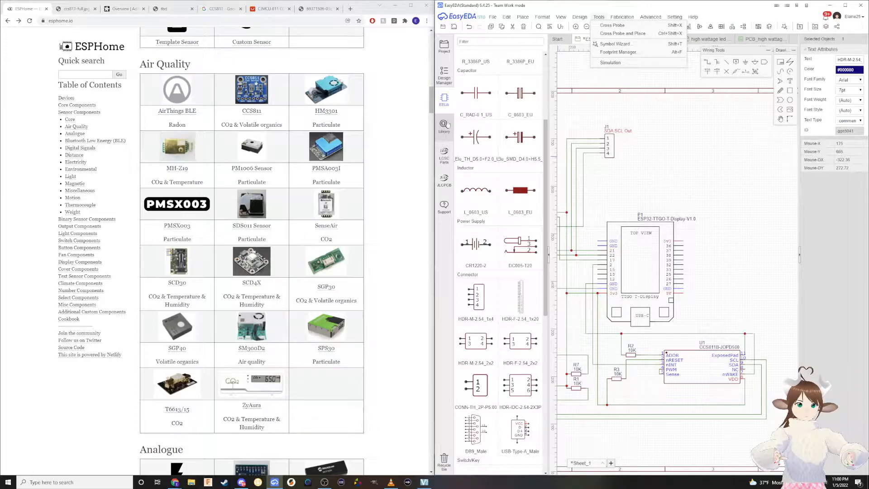
pyautogui.click(444, 155)
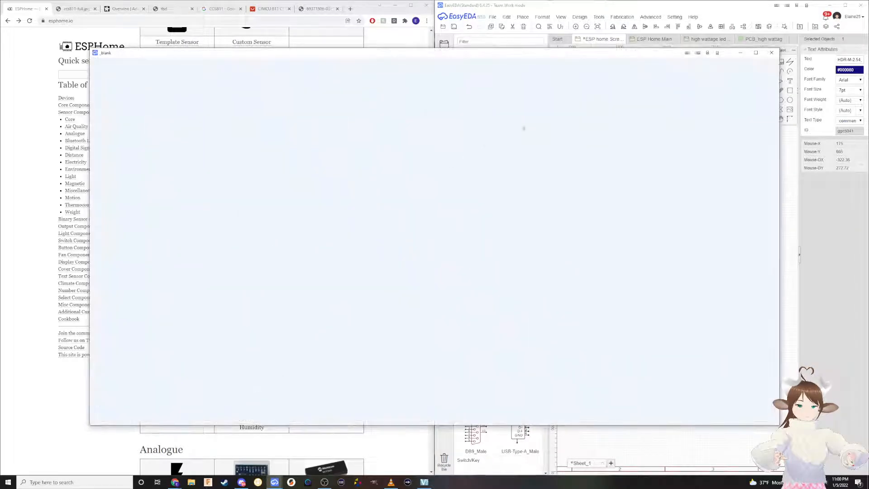
pyautogui.click(772, 53)
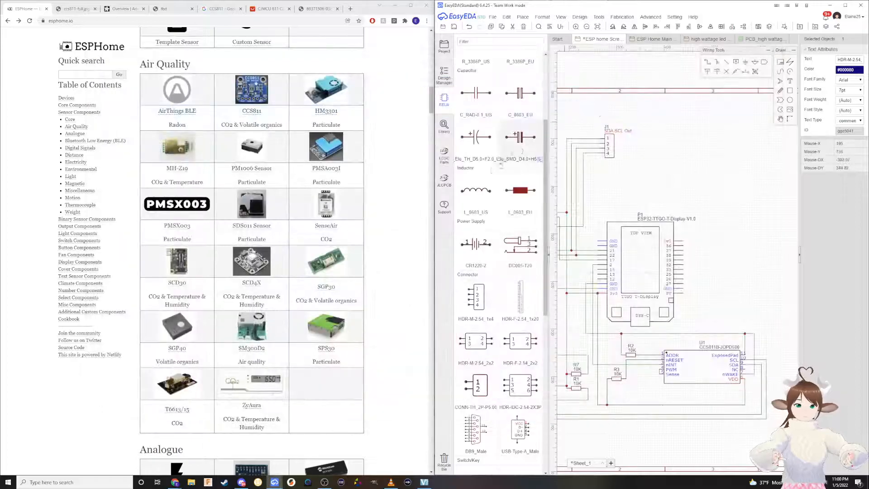
# Search the component library for "button" and limit the list to JLCPCB Assembled parts
pyautogui.click(444, 125)
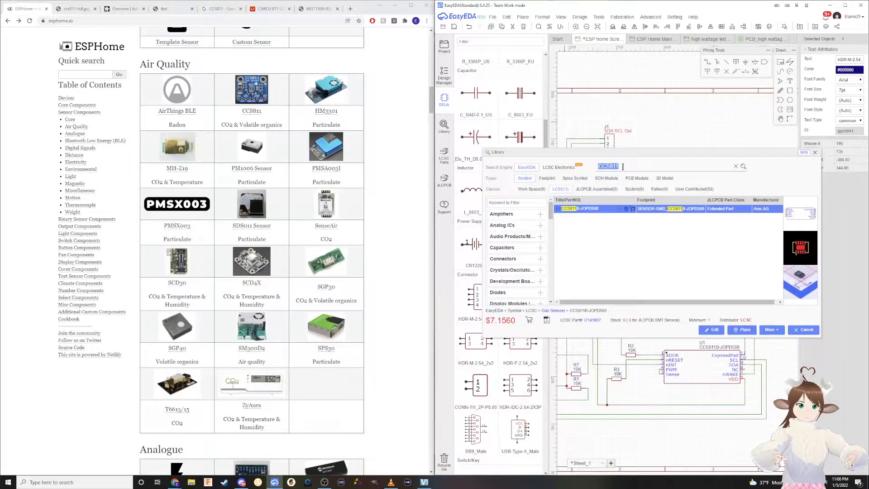
pyautogui.write('button')
pyautogui.press('Return')
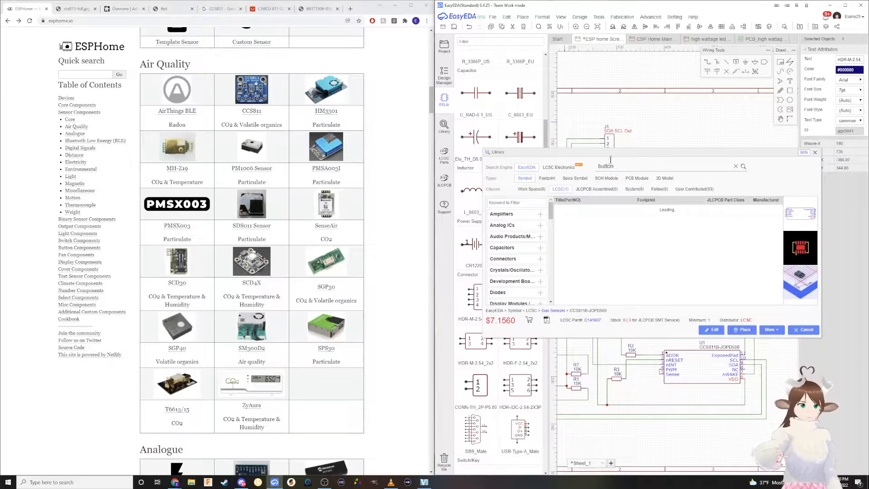
pyautogui.click(597, 188)
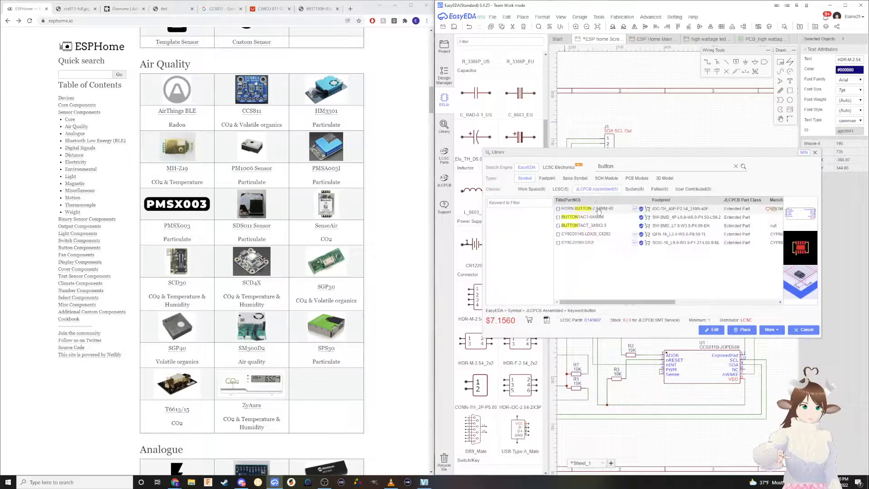
# Compare the listed button parts and select BUTTONTACT-6X6MM to preview its symbol and footprint
pyautogui.click(598, 209)
pyautogui.click(592, 218)
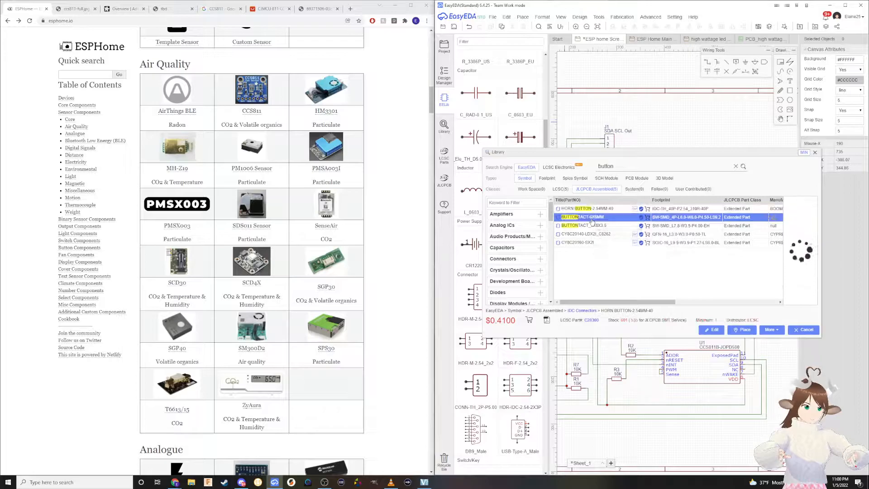
pyautogui.click(592, 234)
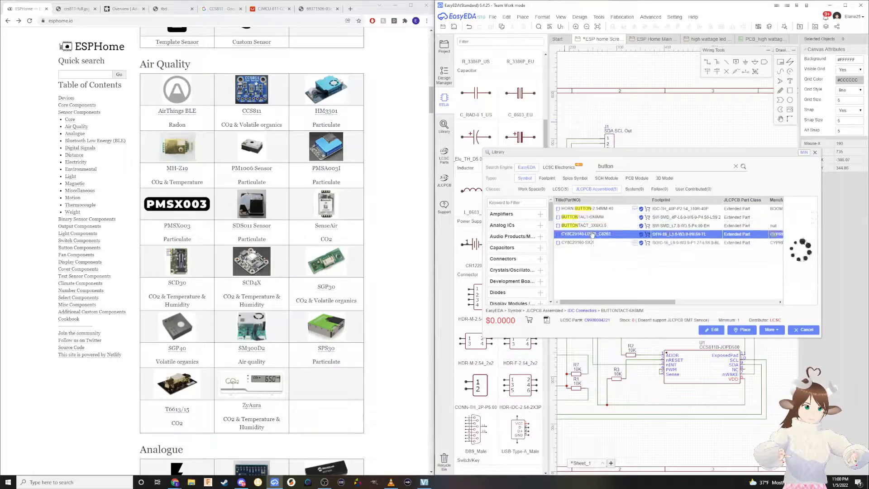
pyautogui.click(588, 243)
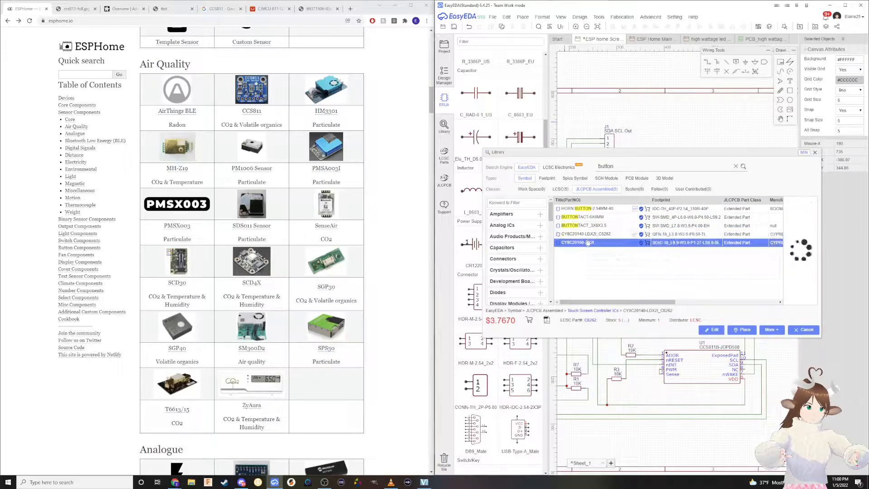
pyautogui.click(596, 218)
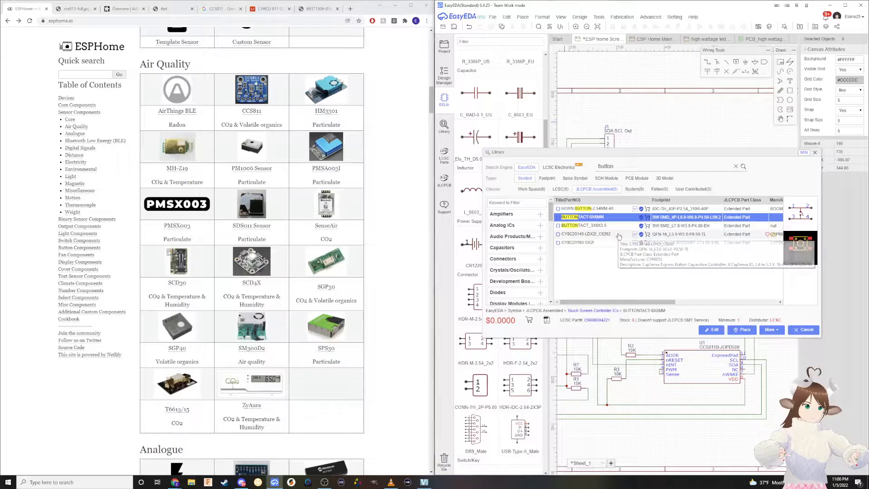
# Preview the remaining button matches in the JLCPCB Assembled and LCSC parts lists, and close the library
pyautogui.click(649, 234)
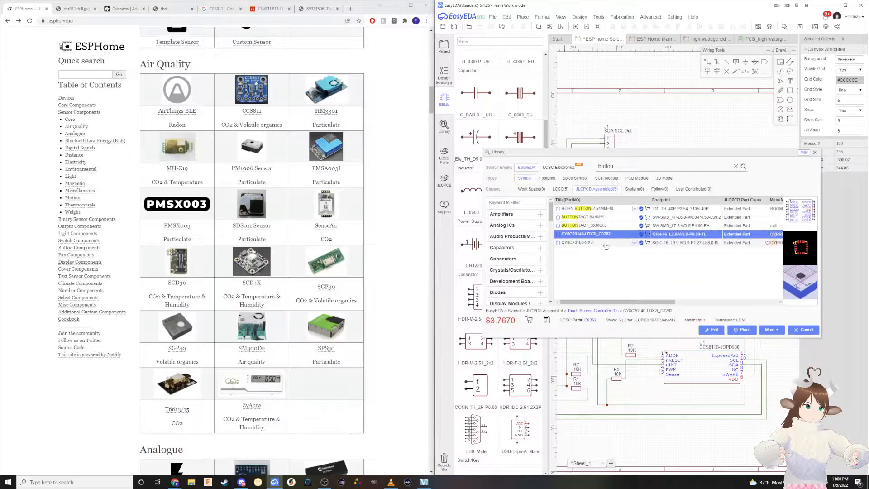
pyautogui.click(634, 243)
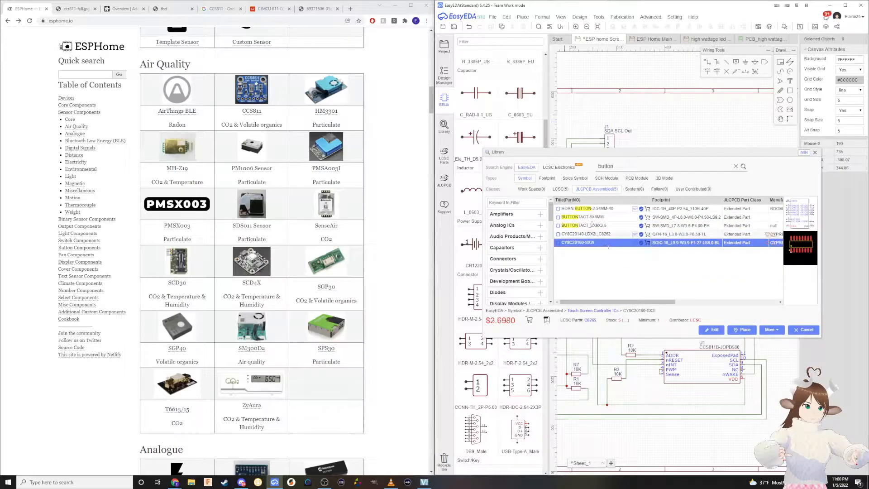
pyautogui.click(559, 189)
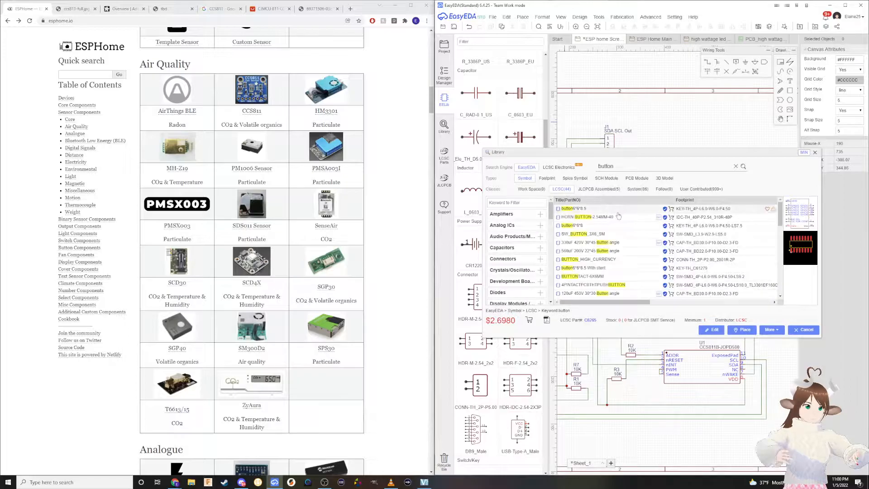
pyautogui.click(623, 218)
pyautogui.scroll(-4, 649, 249)
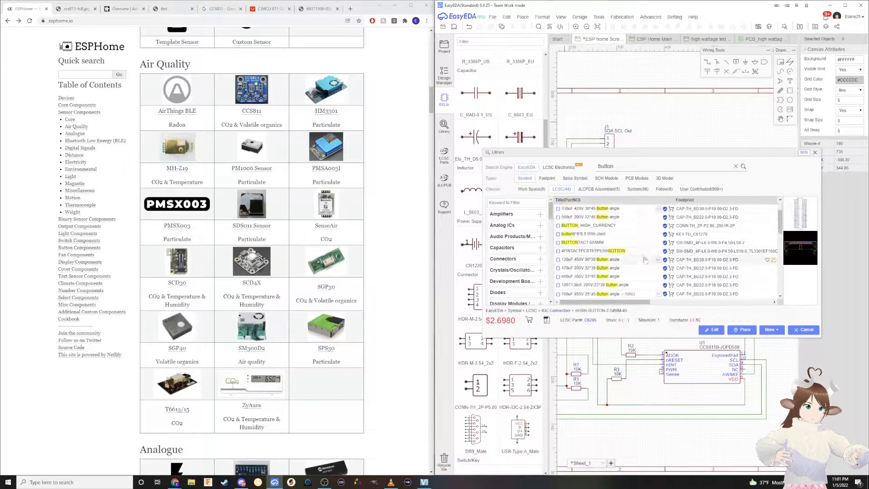
pyautogui.click(633, 226)
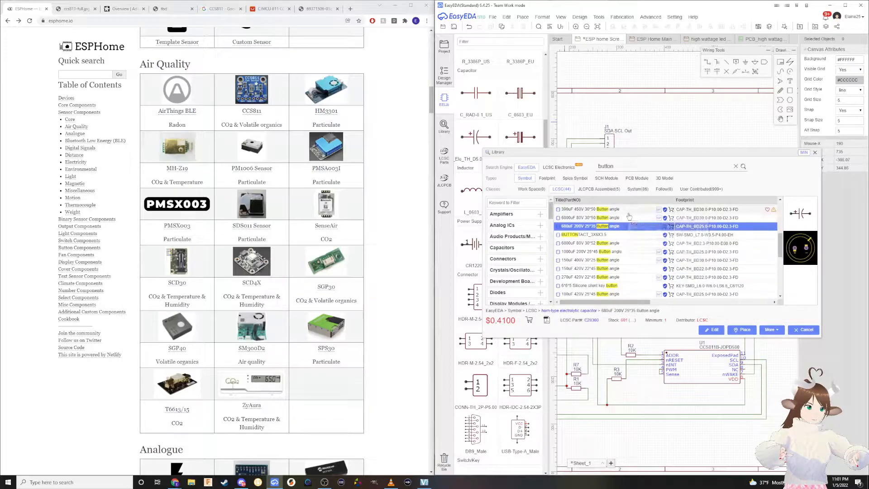
pyautogui.click(630, 211)
pyautogui.scroll(2, 630, 226)
pyautogui.click(640, 227)
pyautogui.scroll(-5, 640, 231)
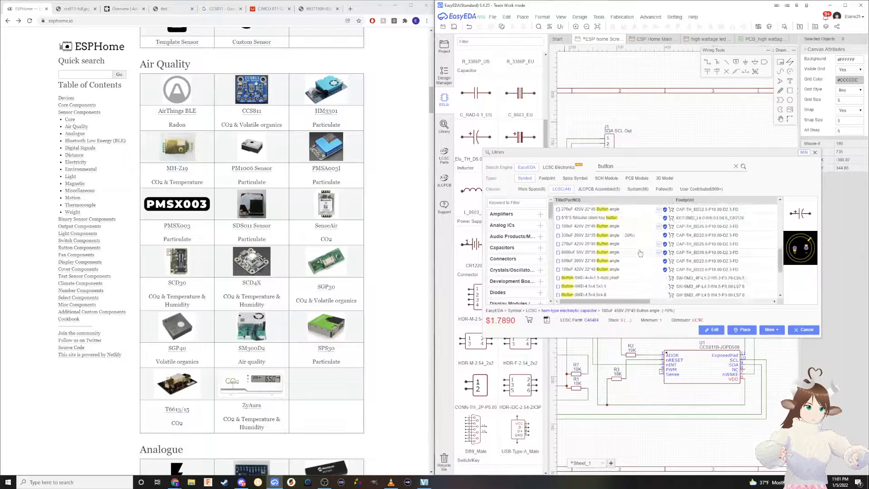
pyautogui.click(639, 252)
pyautogui.click(639, 244)
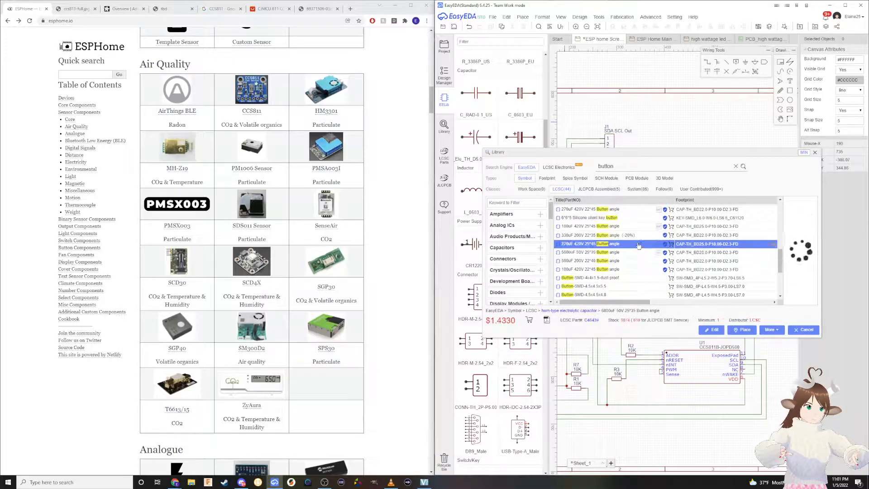
pyautogui.scroll(-3, 625, 245)
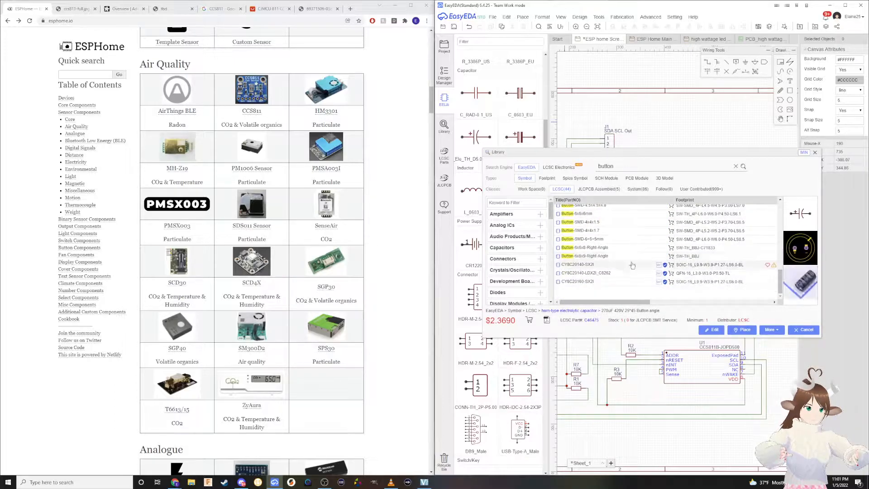
pyautogui.click(634, 264)
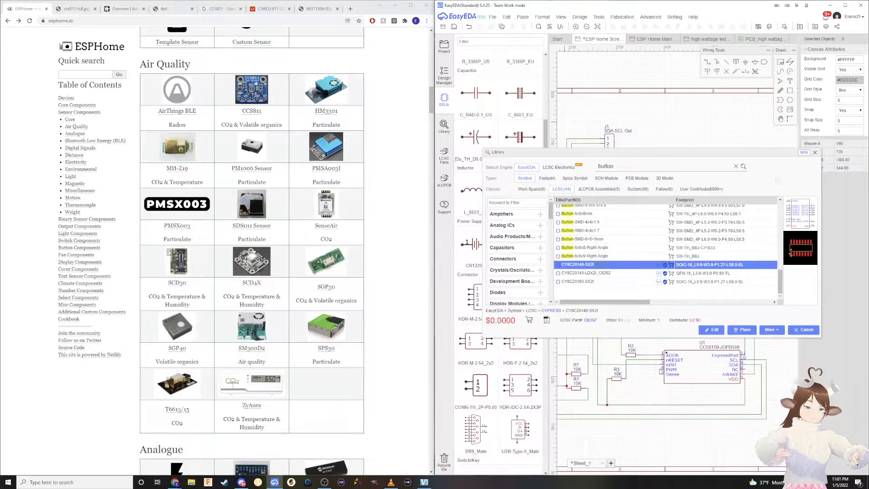
pyautogui.click(815, 152)
# Copy 10K resistor R2, place four copies in a column beside the TTGO display module, and shift the column farther right
pyautogui.rightClick(697, 206)
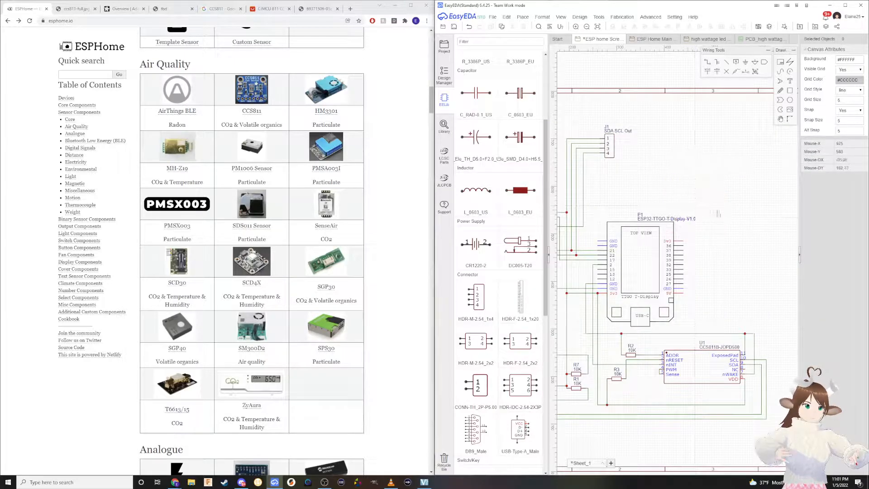
pyautogui.moveTo(730, 222); pyautogui.dragTo(719, 203, button='right')
pyautogui.click(625, 339)
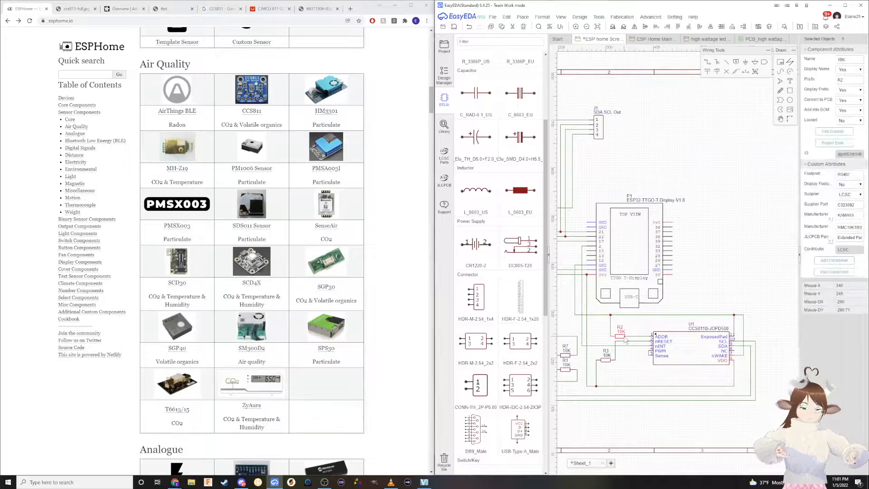
pyautogui.hotkey('ctrl', 'c')
pyautogui.hotkey('ctrl', 'v')
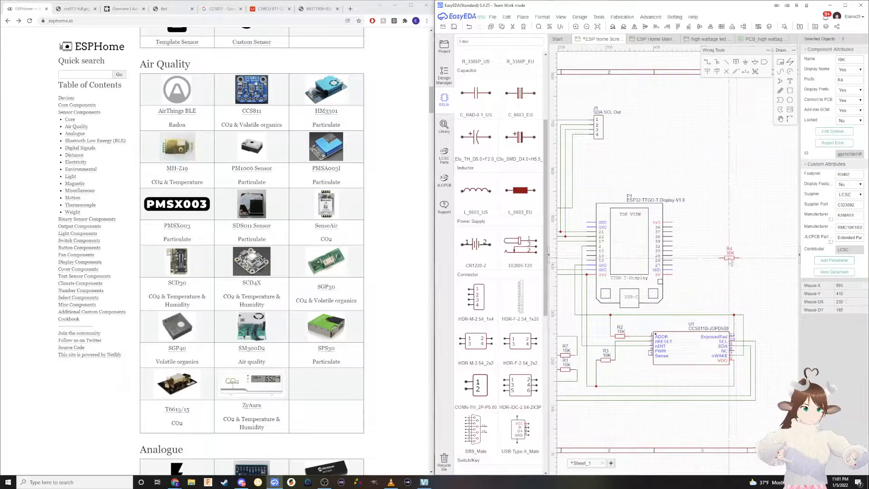
pyautogui.click(717, 205)
pyautogui.click(718, 225)
pyautogui.click(718, 244)
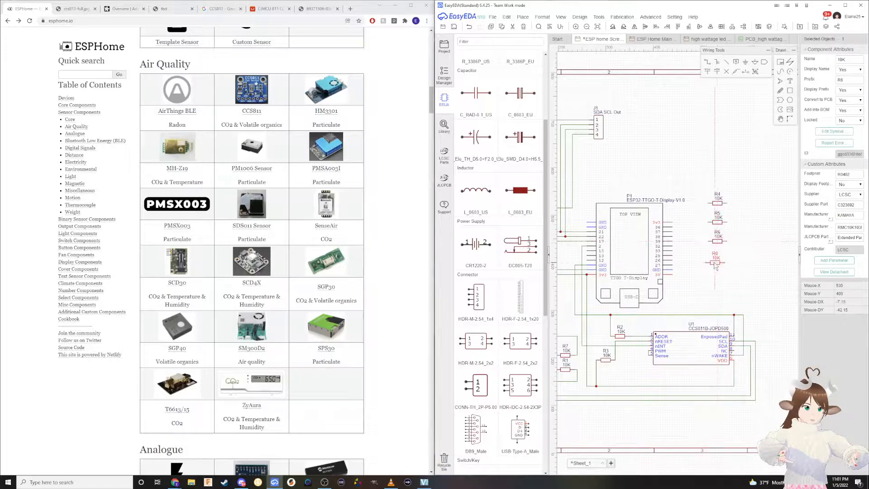
pyautogui.click(717, 264)
pyautogui.moveTo(737, 268); pyautogui.dragTo(736, 268, button='right')
pyautogui.moveTo(739, 271); pyautogui.dragTo(758, 206)
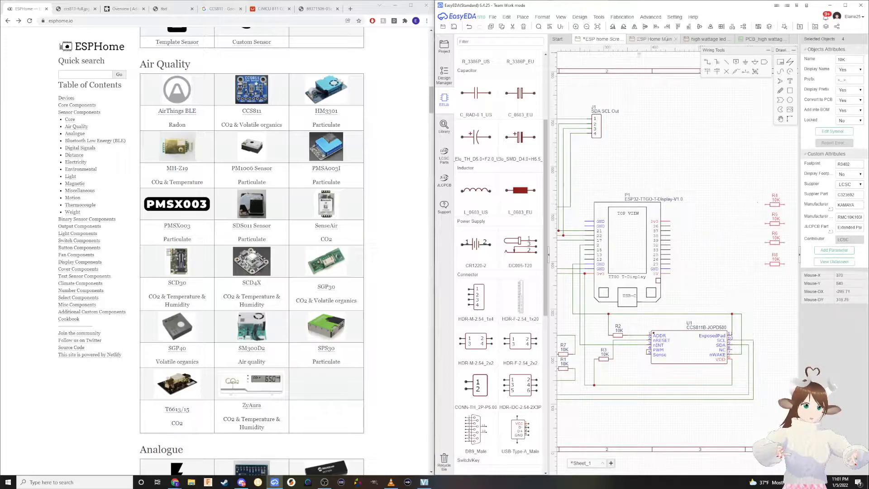
# Copy the KEY2 button6*6*8 symbol from the ESP Home Main schematic and return to the sensor schematic
pyautogui.click(656, 39)
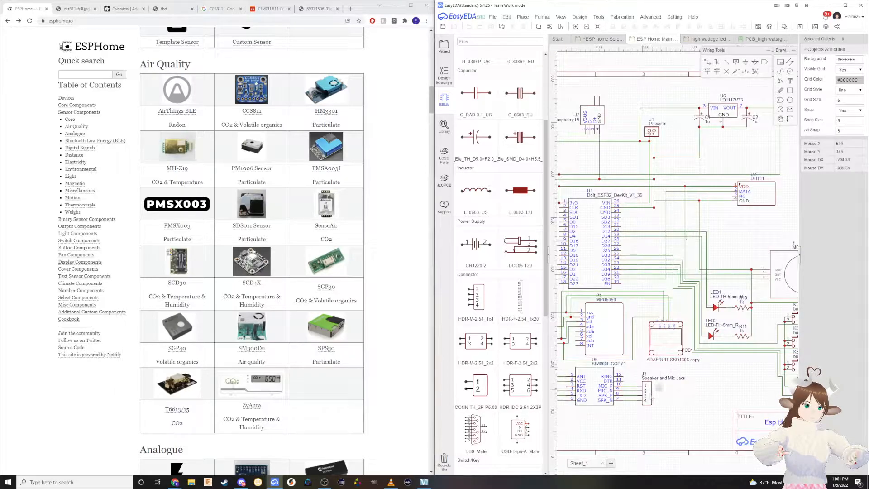
pyautogui.moveTo(724, 361); pyautogui.dragTo(653, 324, button='right')
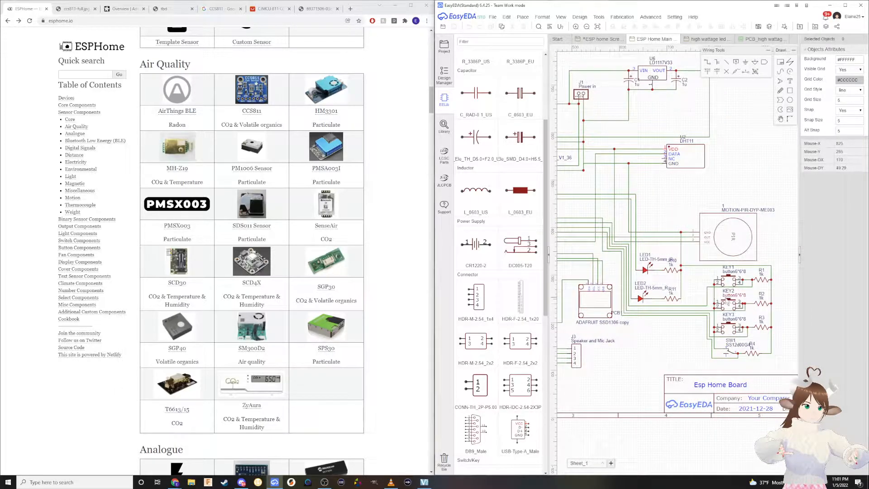
pyautogui.click(727, 305)
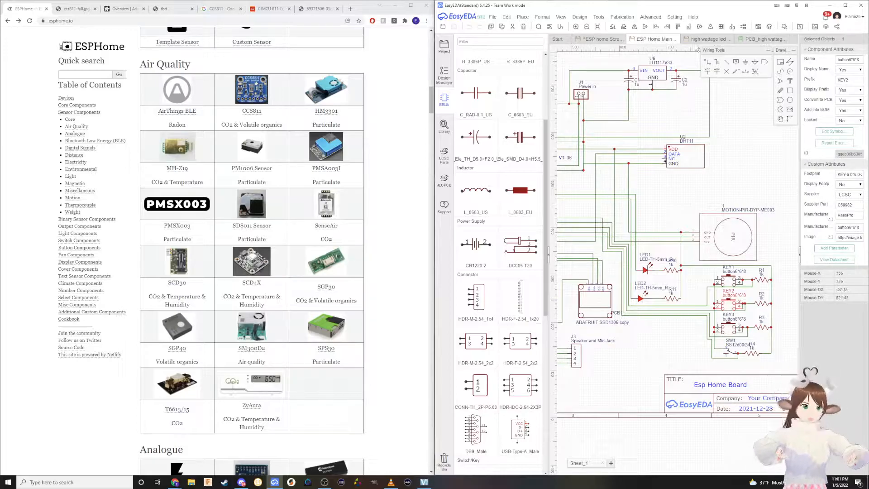
pyautogui.click(602, 40)
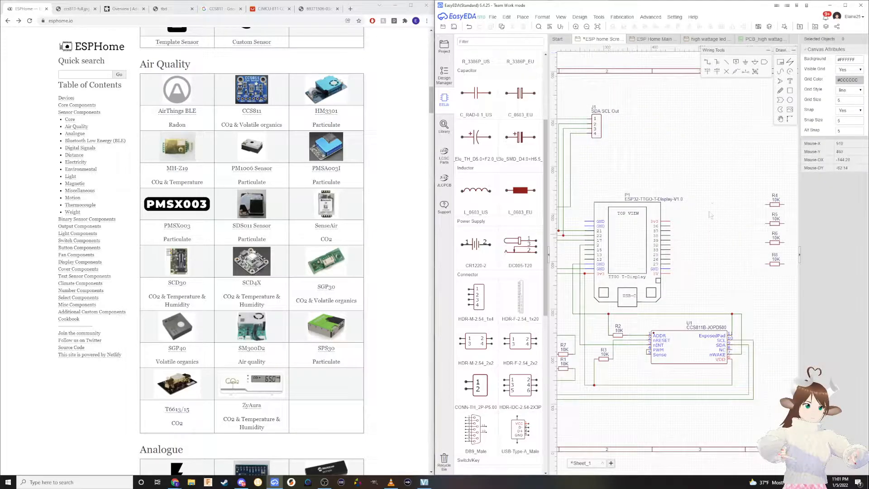
# Paste four copies of the button6*6*8 in a column between the TTGO display module and the new resistors
pyautogui.hotkey('ctrl', 'v')
pyautogui.click(723, 195)
pyautogui.hotkey('ctrl', 'v')
pyautogui.click(723, 223)
pyautogui.moveTo(730, 198); pyautogui.dragTo(731, 253)
pyautogui.moveTo(728, 220); pyautogui.dragTo(727, 189)
pyautogui.moveTo(730, 248); pyautogui.dragTo(726, 219)
pyautogui.hotkey('ctrl', 'v')
pyautogui.click(722, 245)
pyautogui.hotkey('ctrl', 'v')
pyautogui.click(725, 268)
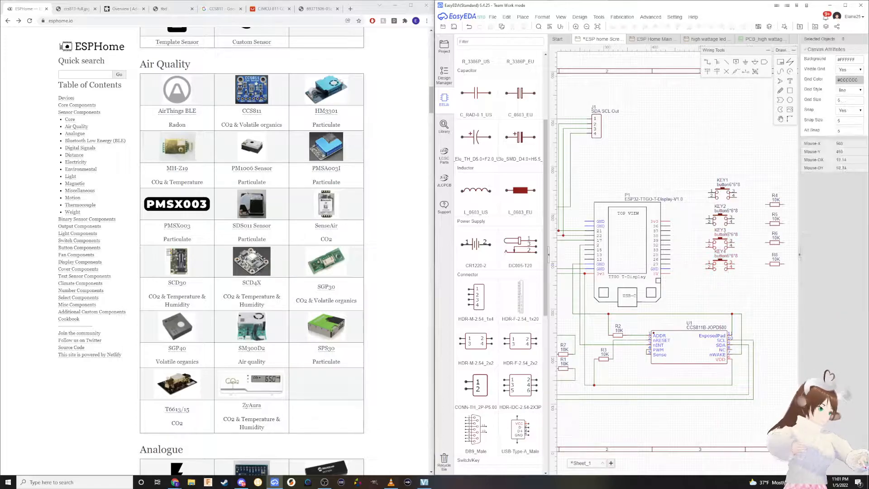
# Try to connect pins 1 and 2 of KEY1 through KEY4 with one vertical wire
pyautogui.scroll(4, 725, 231)
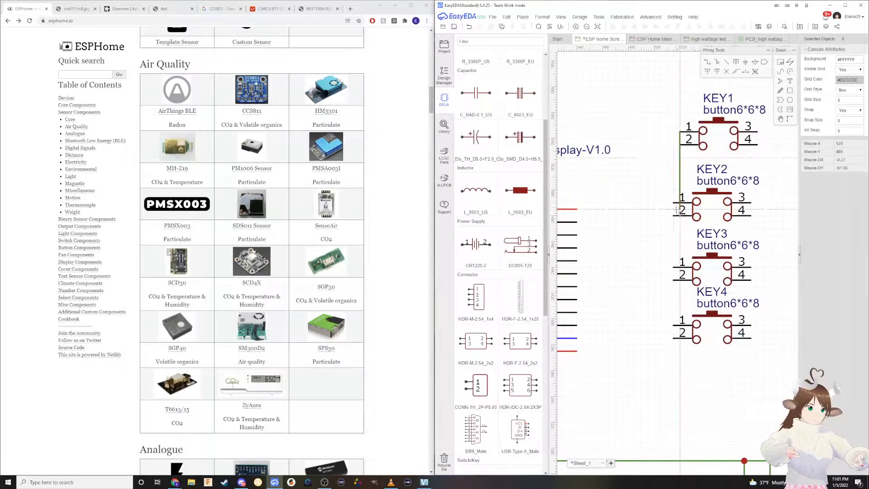
pyautogui.moveTo(709, 195); pyautogui.dragTo(721, 189)
pyautogui.press('w')
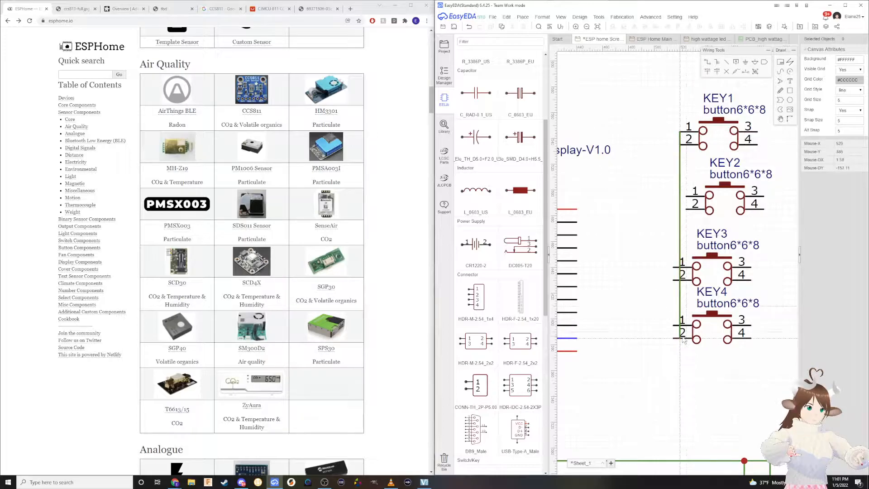
pyautogui.rightClick(698, 338)
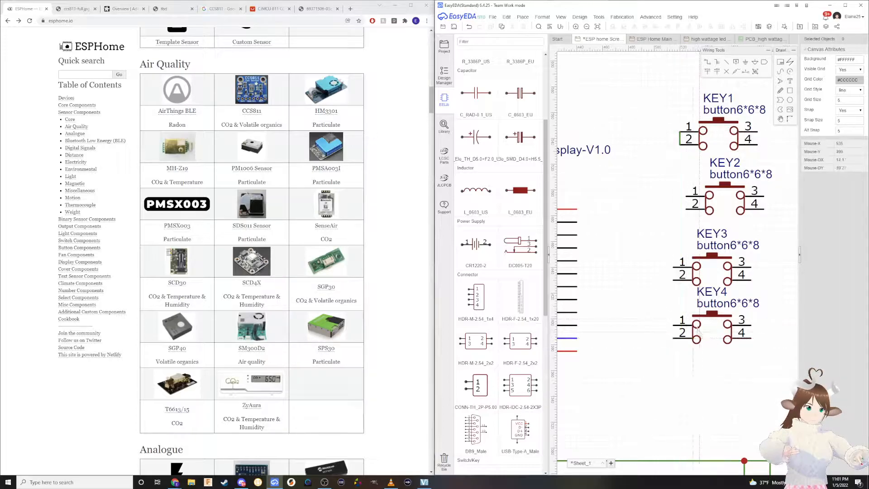
pyautogui.click(679, 133)
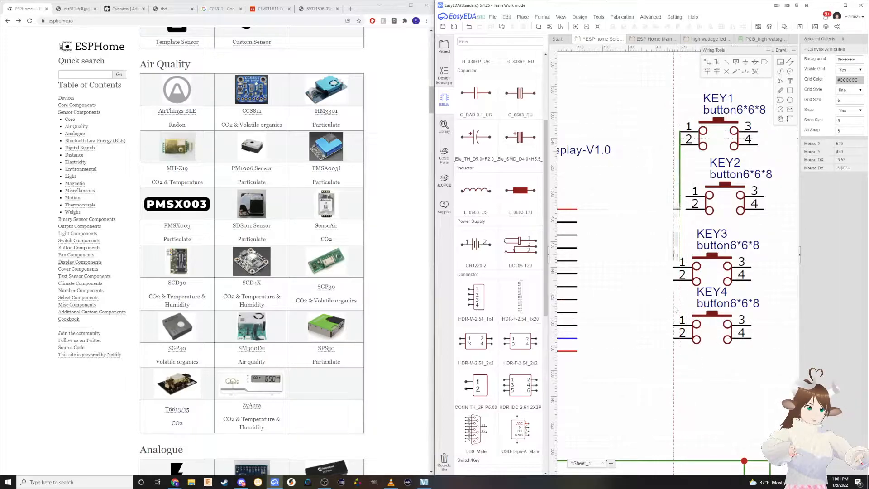
pyautogui.click(686, 344)
pyautogui.rightClick(686, 344)
# Align KEY2, KEY3 and KEY4 vertically beneath KEY1 so their pins 1 and 2 meet the vertical wire
pyautogui.moveTo(695, 325); pyautogui.dragTo(700, 324)
pyautogui.moveTo(707, 261); pyautogui.dragTo(714, 261)
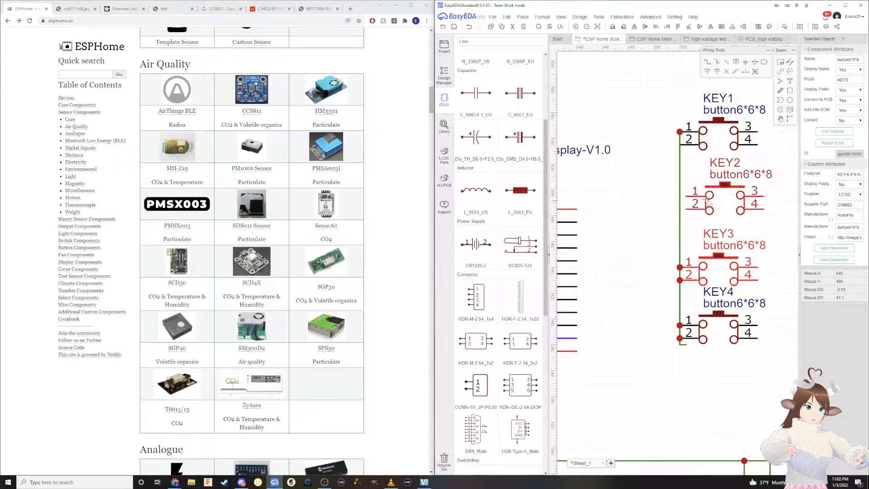
pyautogui.moveTo(698, 196); pyautogui.dragTo(691, 195)
# Replace the overshooting vertical wire with one running from KEY4 pin 2 to KEY1 pin 1
pyautogui.click(685, 345)
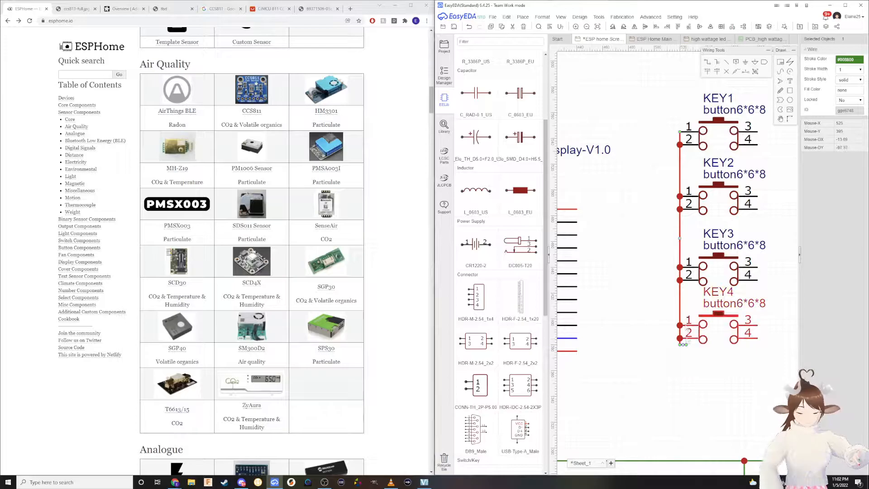
pyautogui.press('Delete')
pyautogui.click(680, 339)
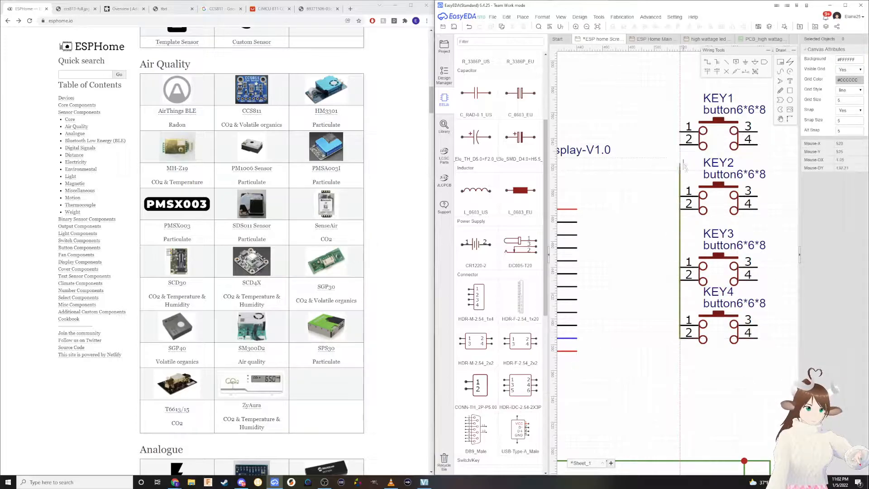
pyautogui.click(679, 132)
# Join pins 3 and 4 with a short wire on each of the four buttons
pyautogui.moveTo(742, 175); pyautogui.dragTo(640, 165, button='right')
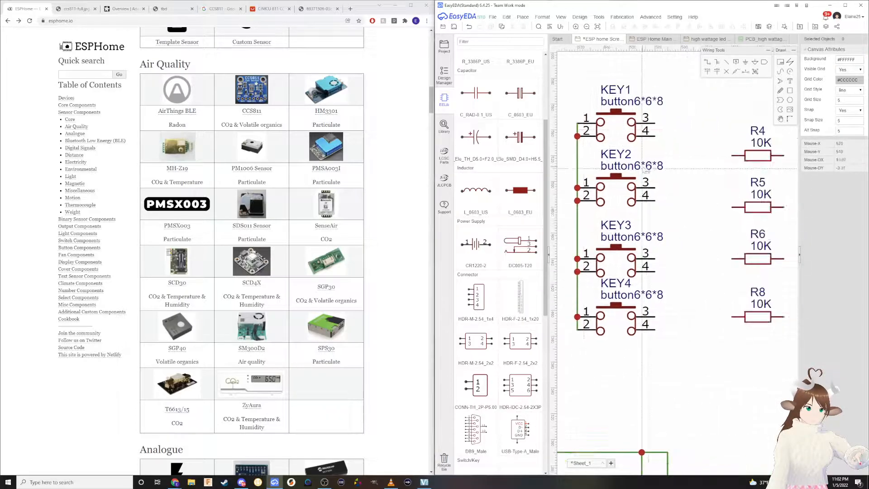
pyautogui.click(655, 124)
pyautogui.click(654, 188)
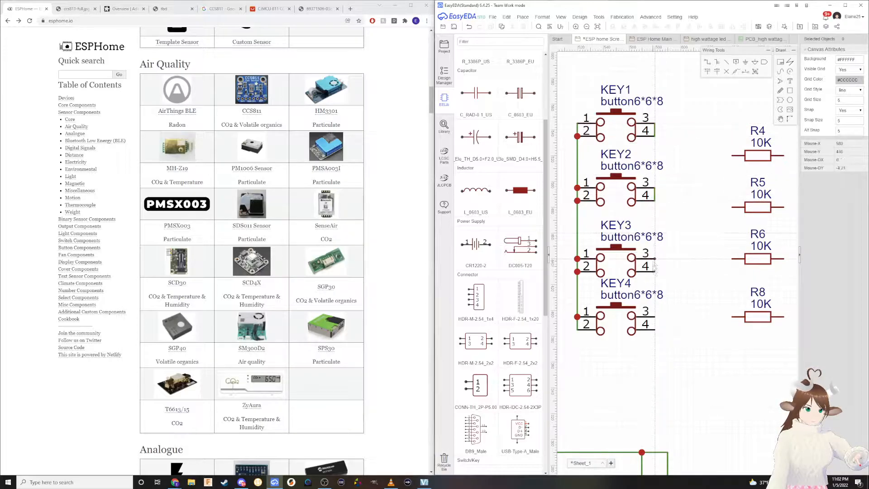
pyautogui.click(655, 317)
pyautogui.click(654, 330)
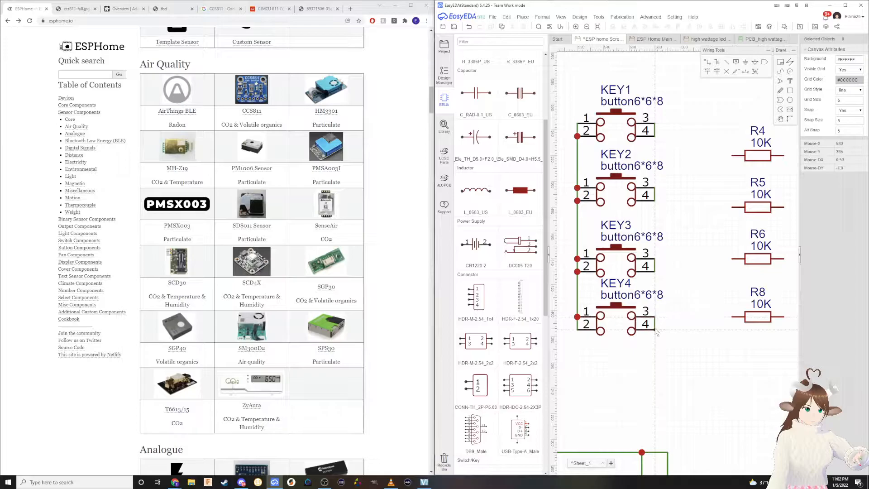
# Move resistors R4, R5, R6 and R8 next to KEY1 through KEY4 so each connects to its button's pin 3
pyautogui.moveTo(758, 323); pyautogui.dragTo(682, 323)
pyautogui.moveTo(756, 259); pyautogui.dragTo(677, 260)
pyautogui.moveTo(758, 209); pyautogui.dragTo(682, 186)
pyautogui.moveTo(760, 154); pyautogui.dragTo(669, 122)
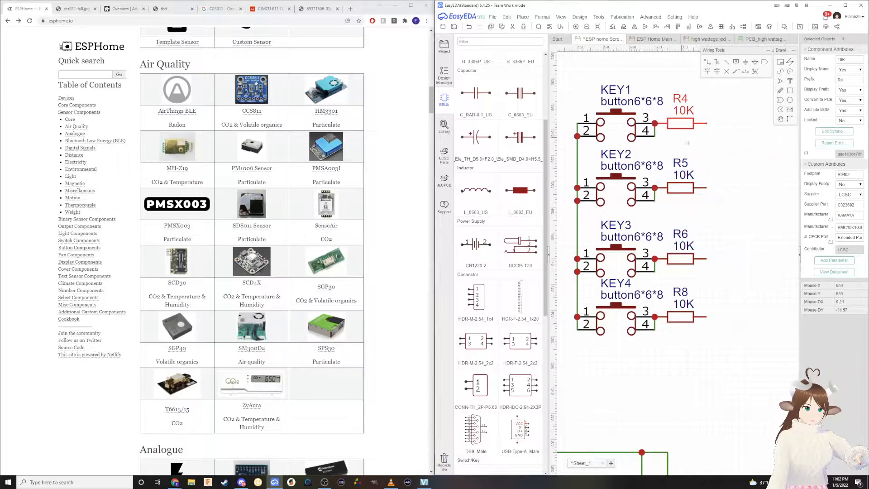
# Wire the free ends of resistors R4, R5, R6 and R8 together with one vertical wire
pyautogui.press('w')
pyautogui.click(706, 123)
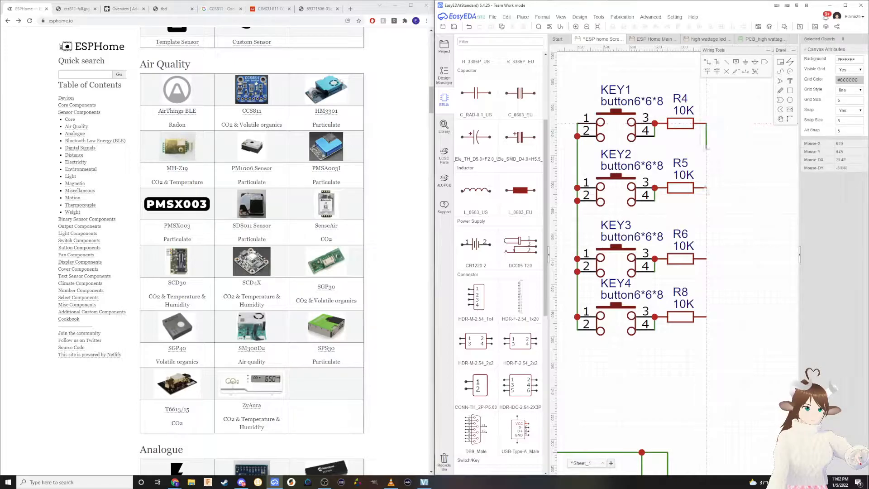
pyautogui.click(706, 317)
# Wire the horizontal line above U1 (CCS811B) to the common resistor line at R8
pyautogui.scroll(-2, 667, 350)
pyautogui.scroll(1, 663, 317)
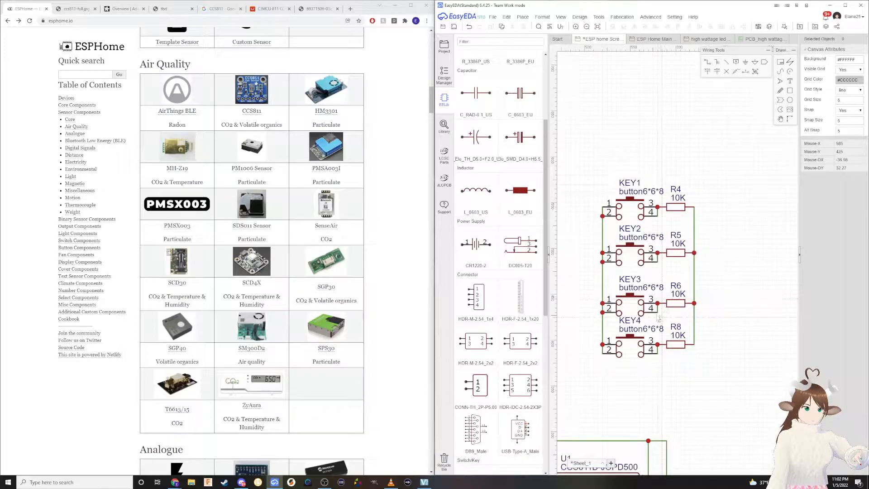
pyautogui.scroll(-3, 727, 320)
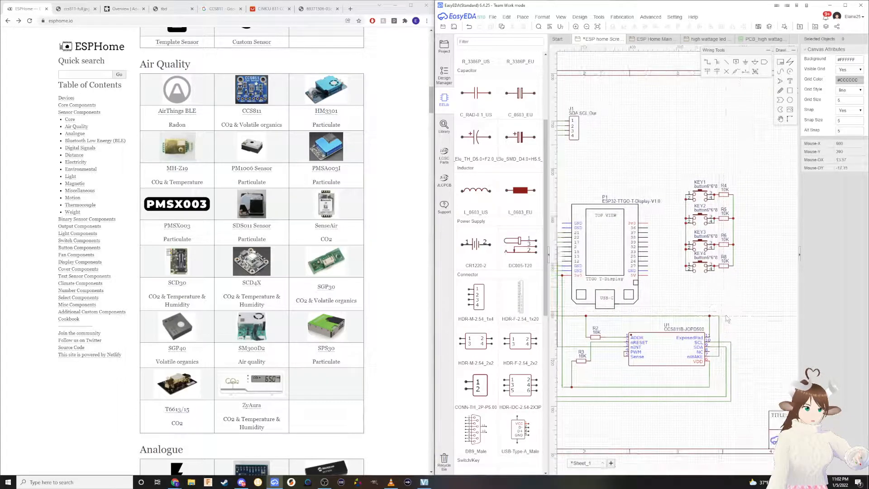
pyautogui.scroll(3, 727, 319)
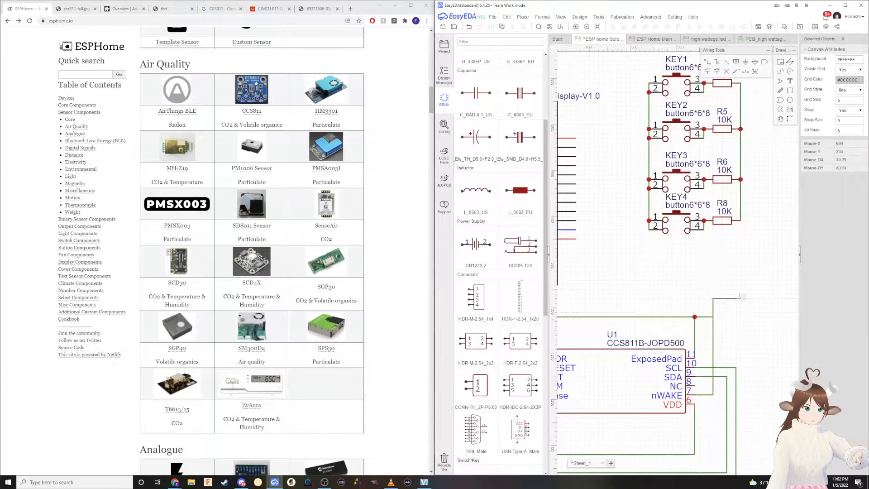
pyautogui.click(737, 321)
pyautogui.click(740, 220)
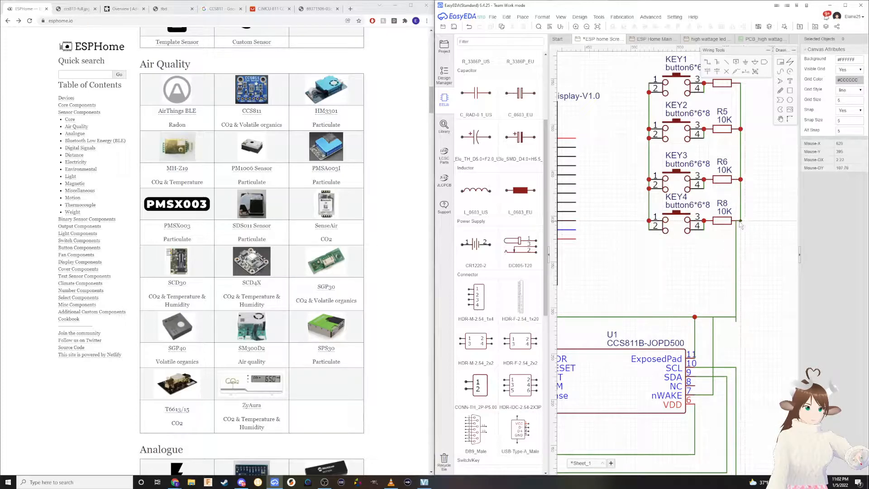
# Replace the slanted wire from the line above U1 with a right-angled wire running up past R8, R6 and R5 to R4
pyautogui.click(740, 277)
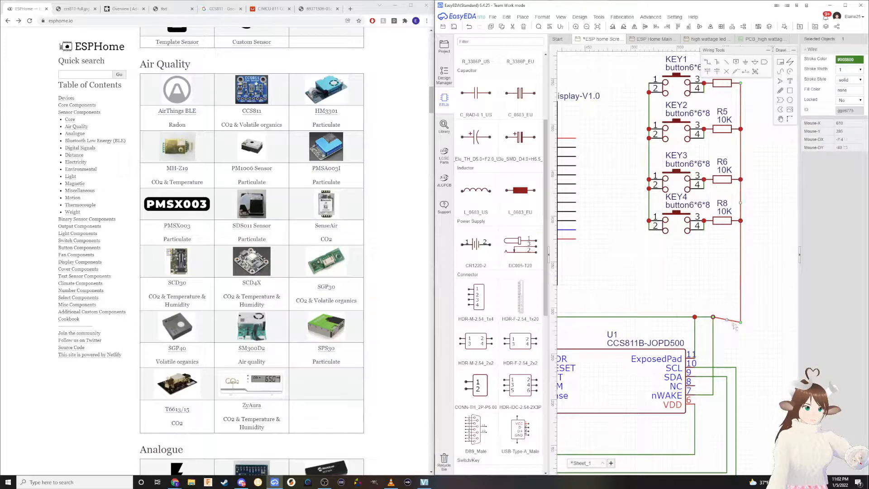
pyautogui.moveTo(734, 326)
pyautogui.mouseDown()
pyautogui.moveTo(741, 317)
pyautogui.moveTo(722, 317)
pyautogui.mouseUp()
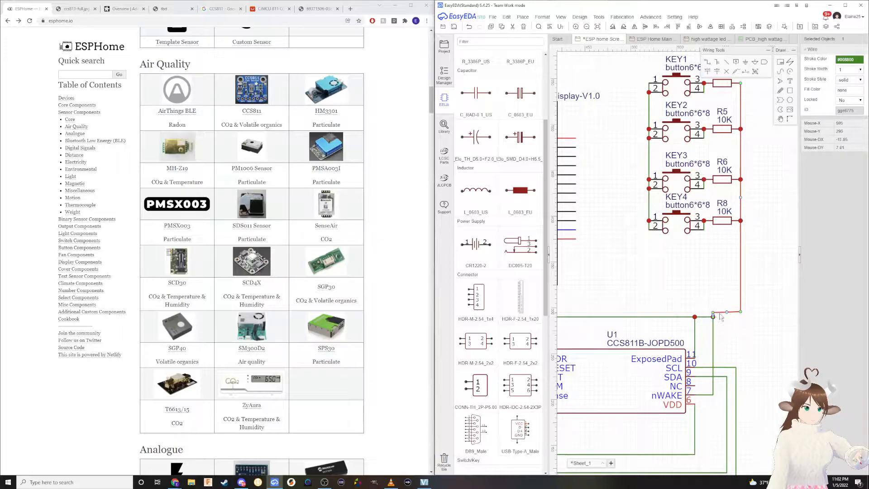
pyautogui.press('Delete')
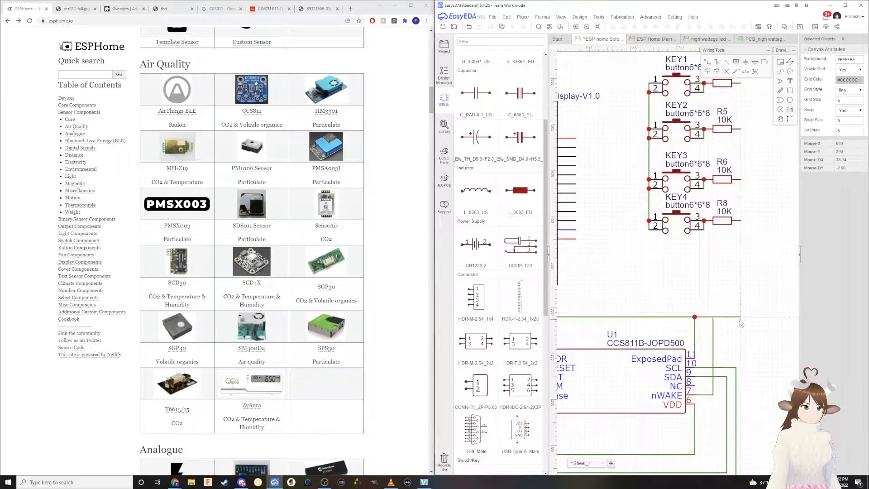
pyautogui.click(741, 318)
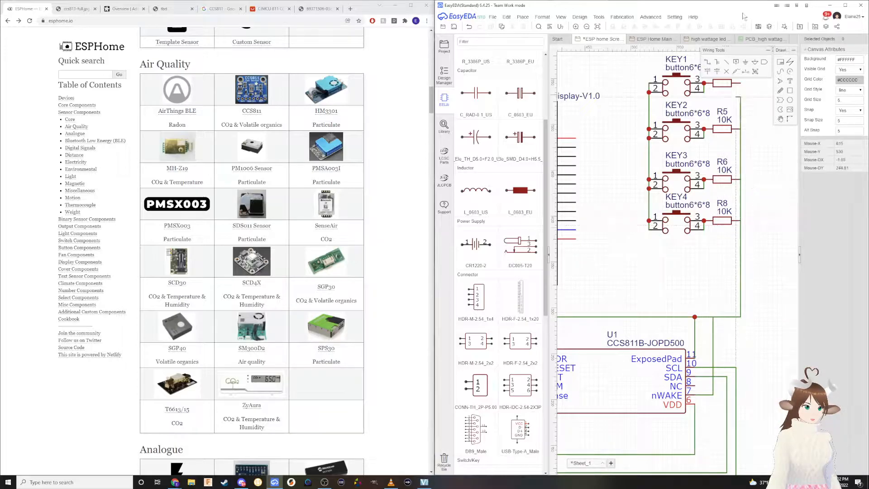
pyautogui.click(741, 84)
# Wire the VDD pin of U1 (CCS811B) to the common line joining pins 1 and 2 of the four buttons
pyautogui.moveTo(659, 266); pyautogui.dragTo(703, 276, button='right')
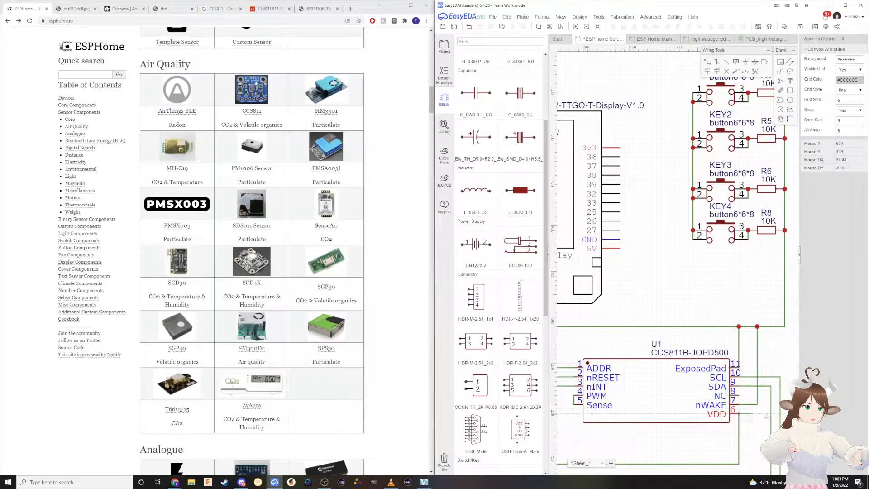
pyautogui.click(793, 358)
pyautogui.click(695, 254)
pyautogui.scroll(-2, 698, 243)
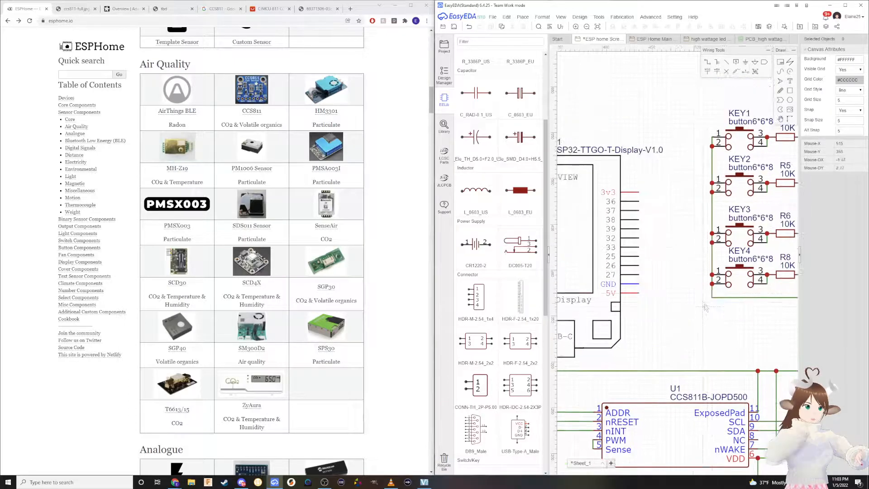
# Wire pin 36 of P1 (ESP32-TTGO-T-Display) to pin 4 of KEY1, routing it between KEY1 and KEY2
pyautogui.scroll(2, 701, 205)
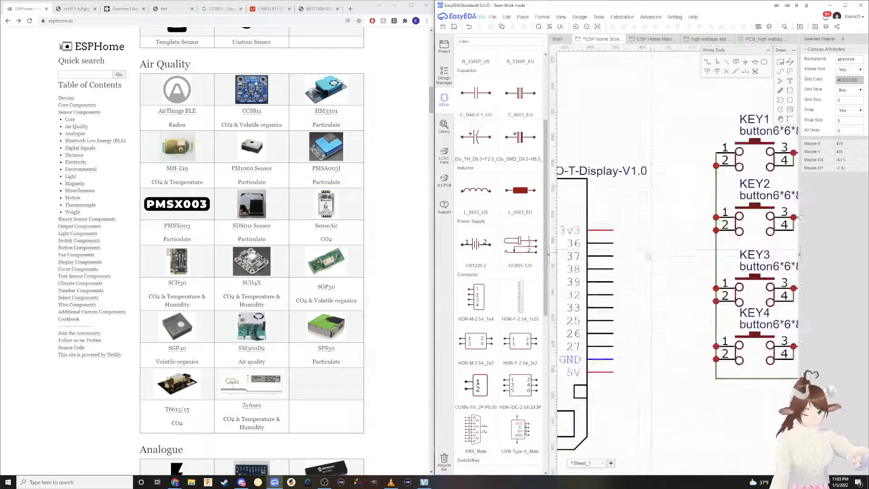
pyautogui.click(613, 243)
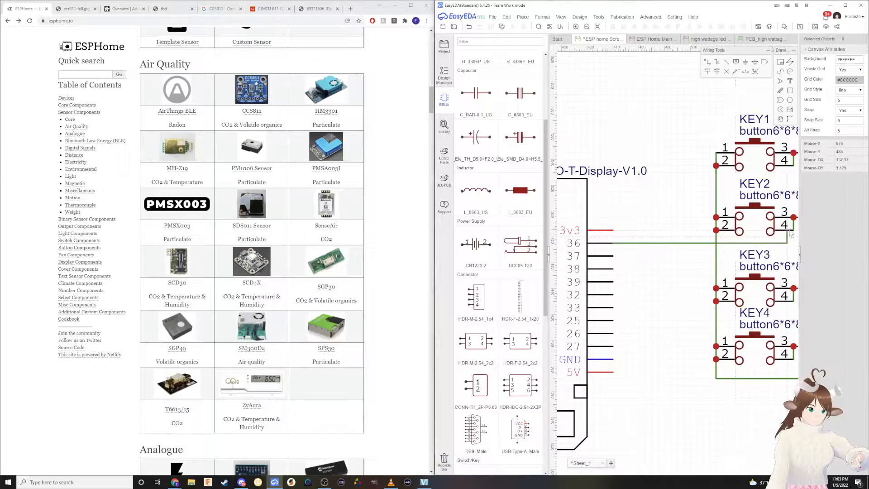
pyautogui.click(710, 186)
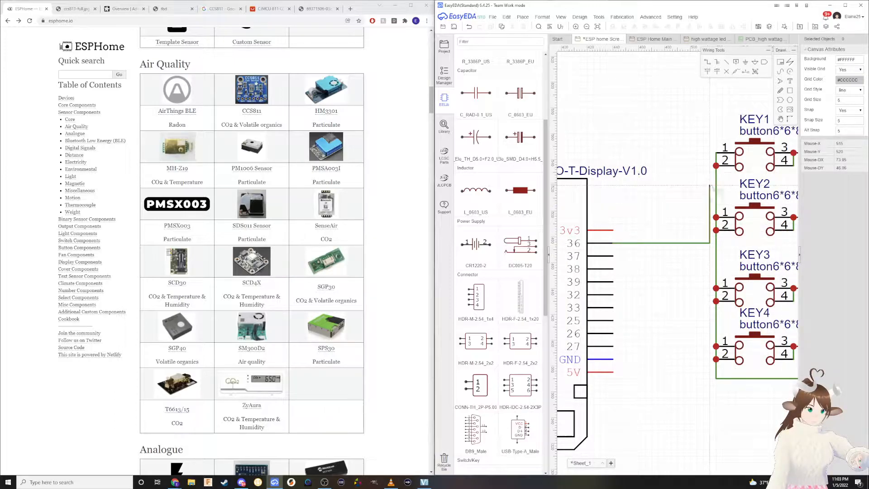
pyautogui.click(794, 167)
pyautogui.moveTo(765, 230); pyautogui.dragTo(746, 224, button='right')
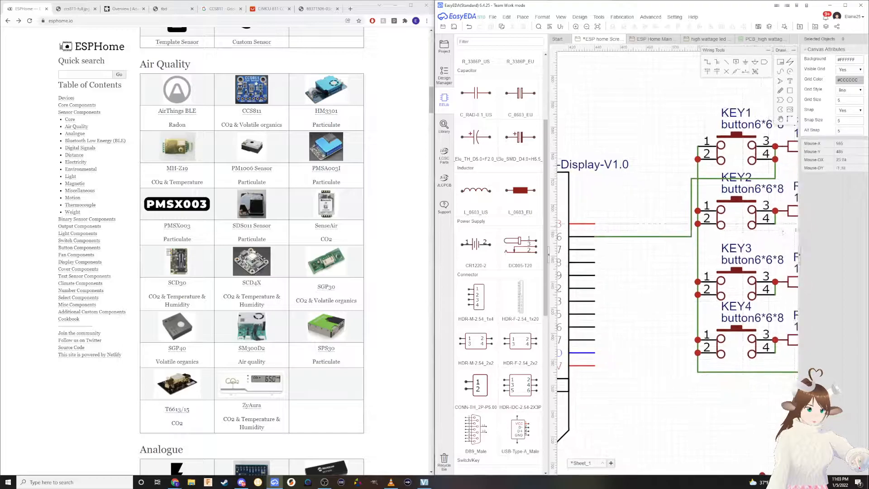
# Enlarge the schematic workspace to full screen and wire pin 37 of P1 to pin 4 of KEY2
pyautogui.click(799, 256)
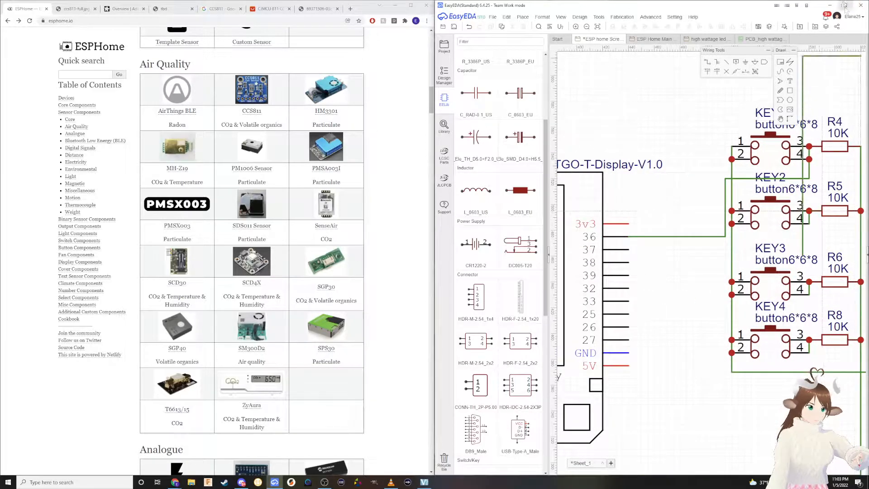
pyautogui.click(845, 5)
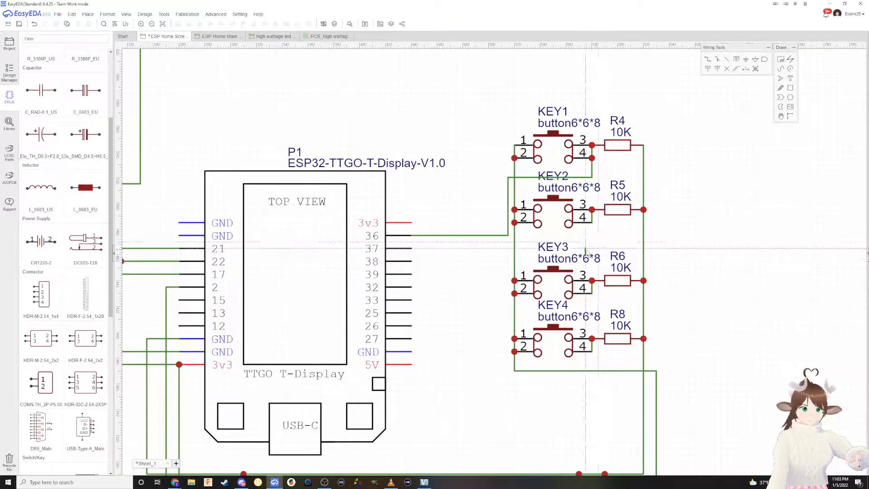
pyautogui.click(411, 248)
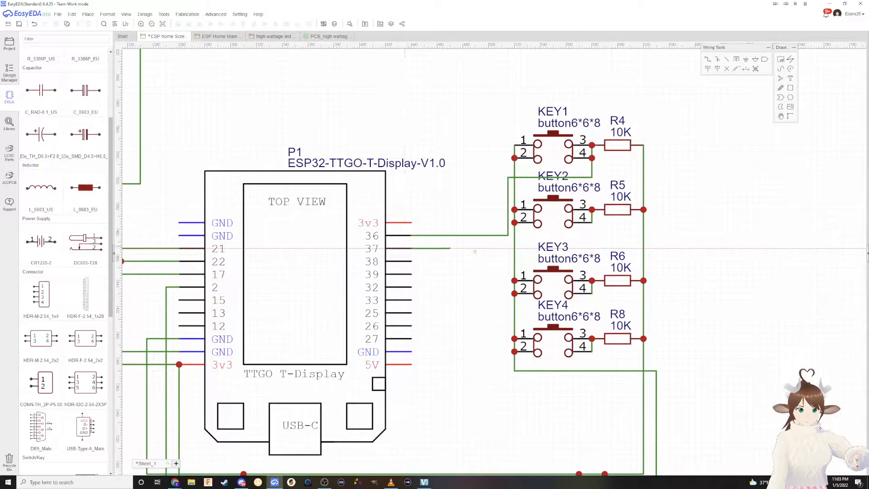
pyautogui.click(591, 222)
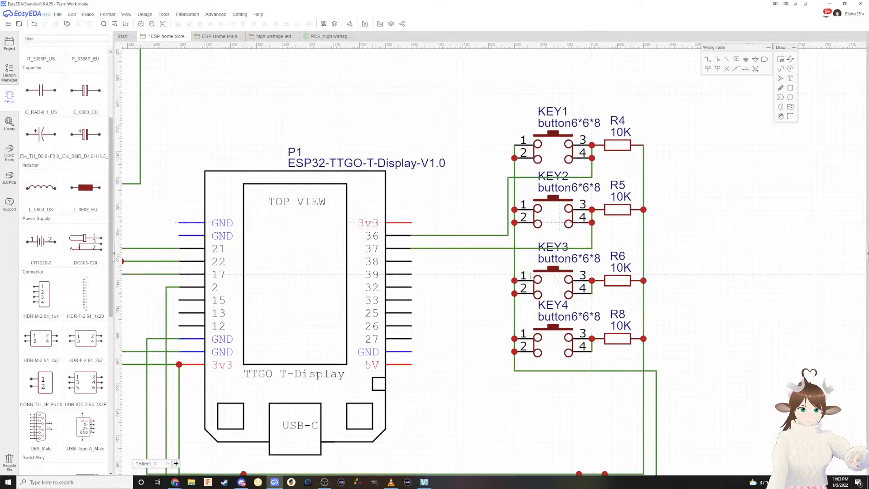
# Wire pin 38 of P1 to pin 4 of KEY3 and pin 39 to pin 4 of KEY4
pyautogui.click(411, 261)
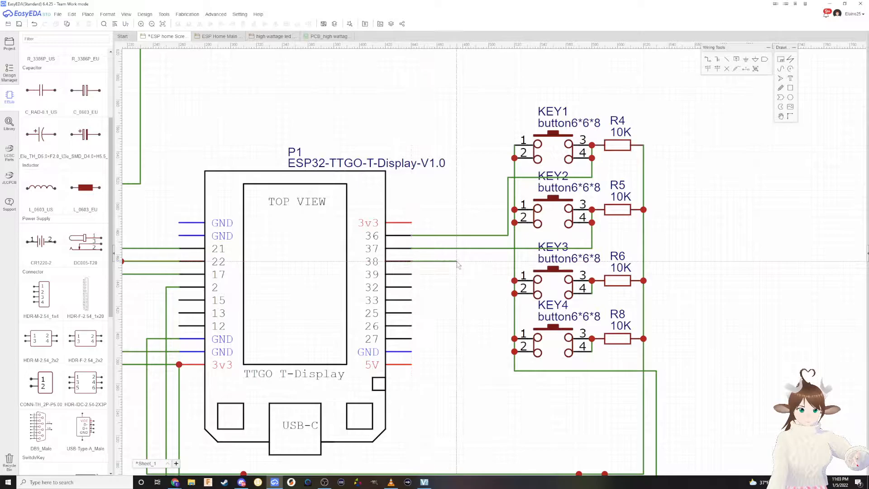
pyautogui.click(495, 307)
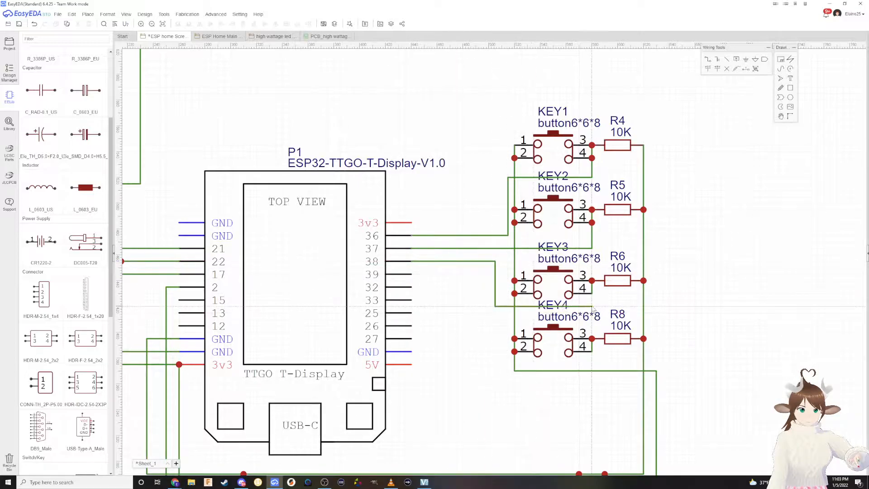
pyautogui.click(592, 306)
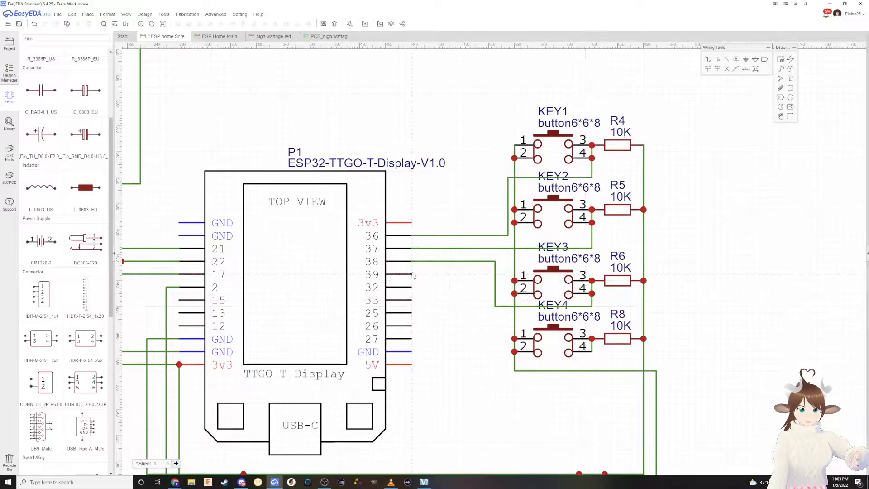
pyautogui.click(482, 358)
pyautogui.click(591, 351)
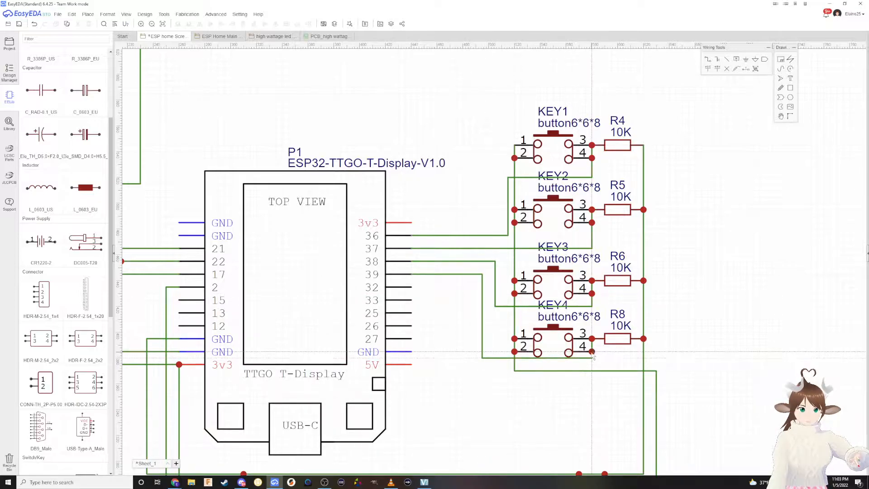
# Review the whole schematic sheet and save it
pyautogui.scroll(-2, 708, 280)
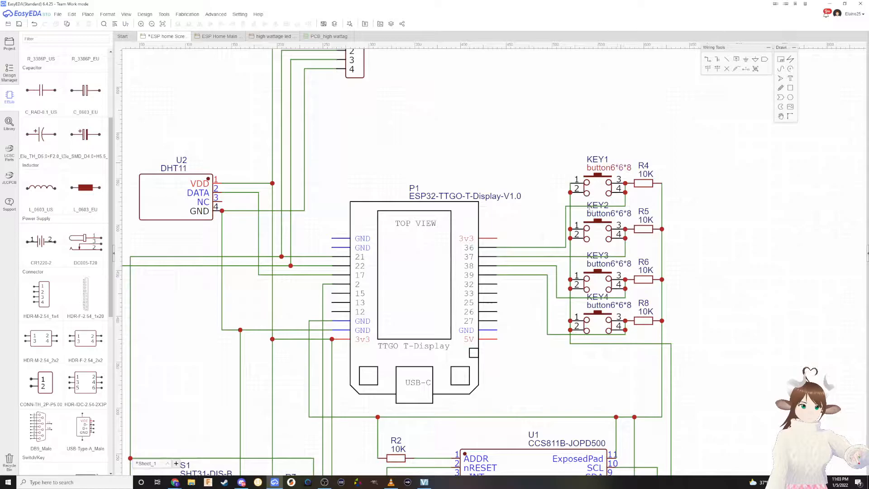
pyautogui.scroll(-3, 633, 371)
pyautogui.scroll(3, 673, 383)
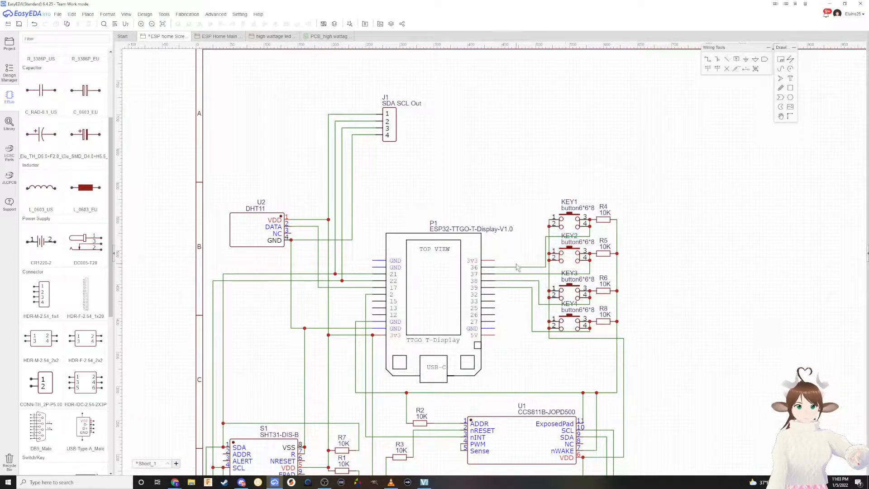
pyautogui.scroll(-4, 483, 194)
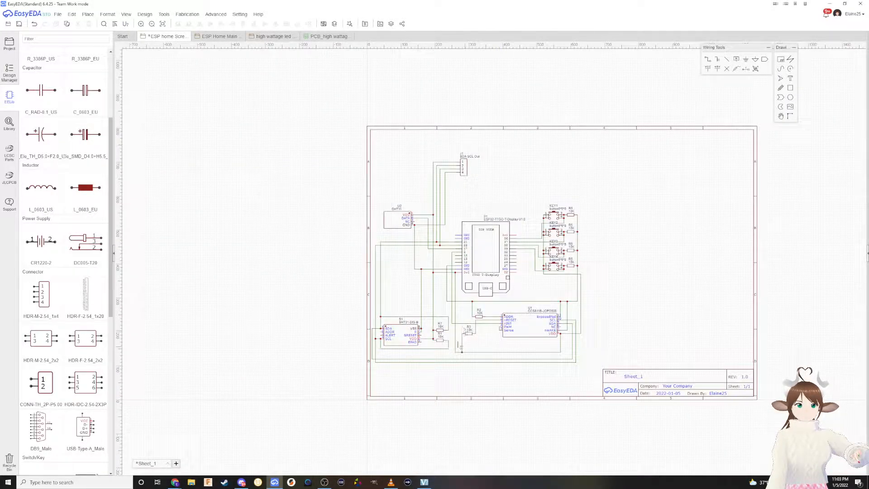
pyautogui.scroll(1, 492, 340)
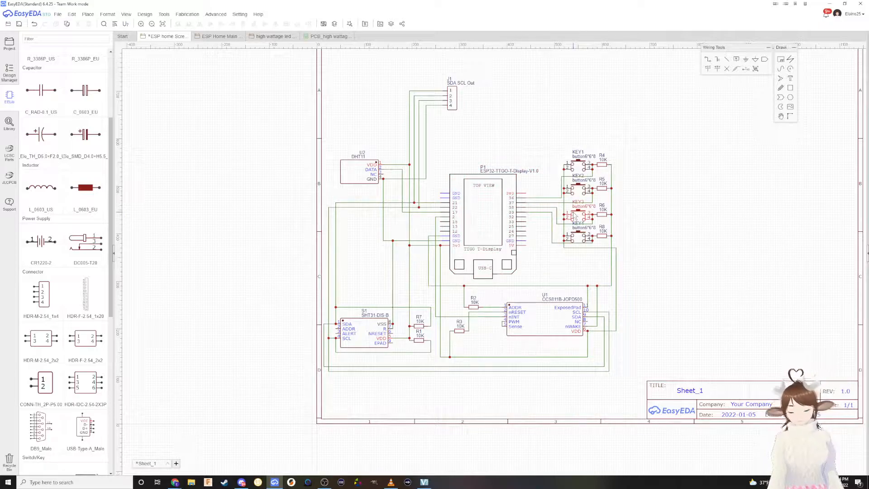
pyautogui.hotkey('ctrl', 's')
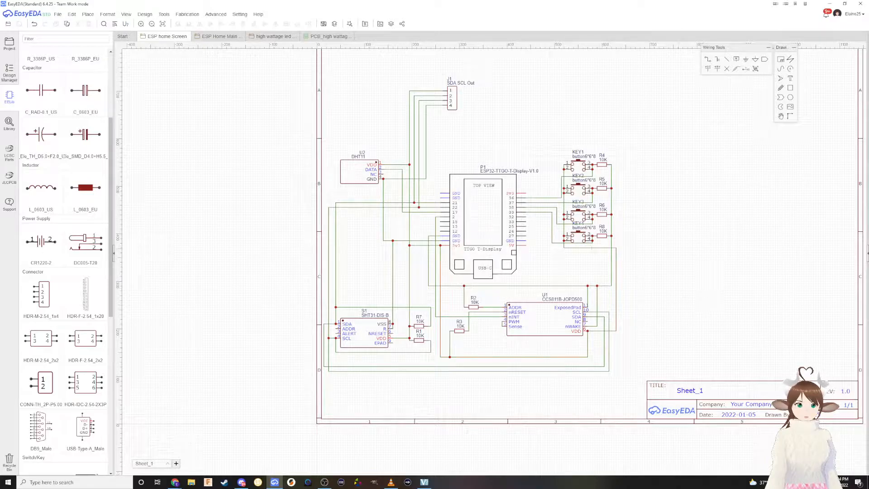
pyautogui.moveTo(629, 244); pyautogui.dragTo(594, 258, button='right')
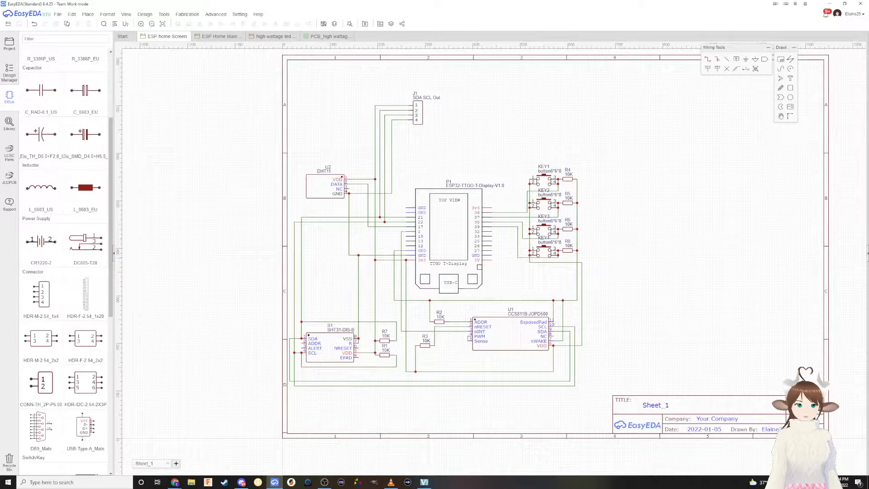
# Copy regulator U7 (L78M05CDT-TR) with capacitors C3 and C4 from the high wattage led schematic into ESP home Screen, beside the buttons
pyautogui.click(262, 37)
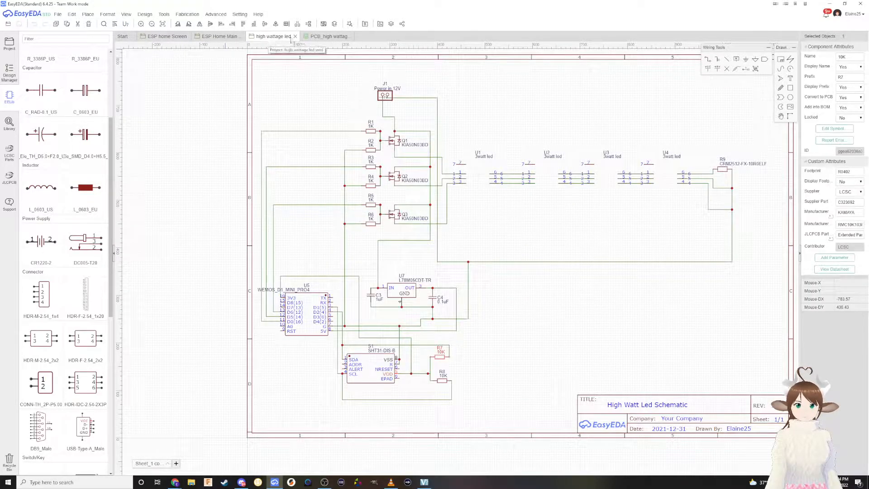
pyautogui.click(311, 38)
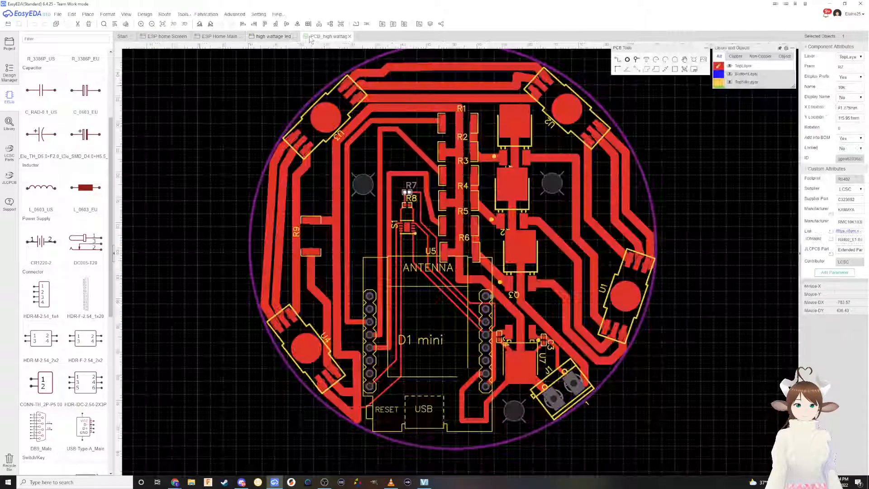
pyautogui.click(272, 37)
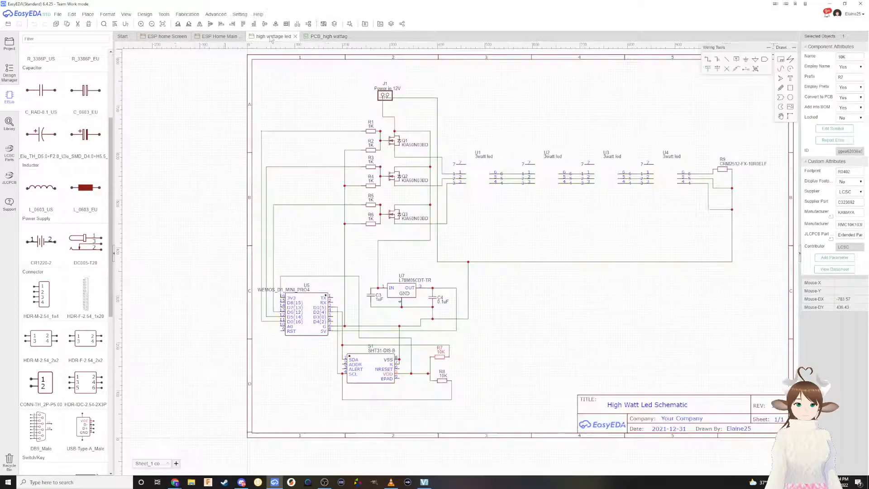
pyautogui.click(414, 300)
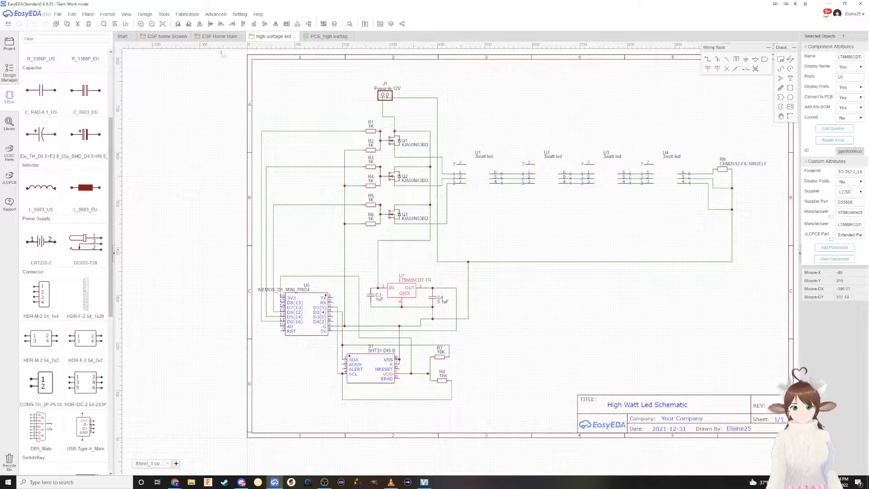
pyautogui.keyDown('ctrl'); pyautogui.click(374, 300); pyautogui.keyUp('ctrl')
pyautogui.keyDown('ctrl'); pyautogui.click(435, 302); pyautogui.keyUp('ctrl')
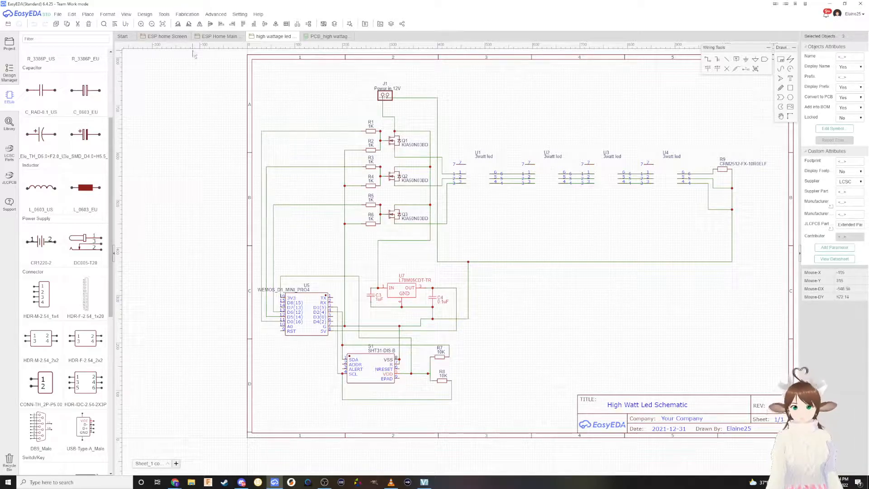
pyautogui.click(163, 36)
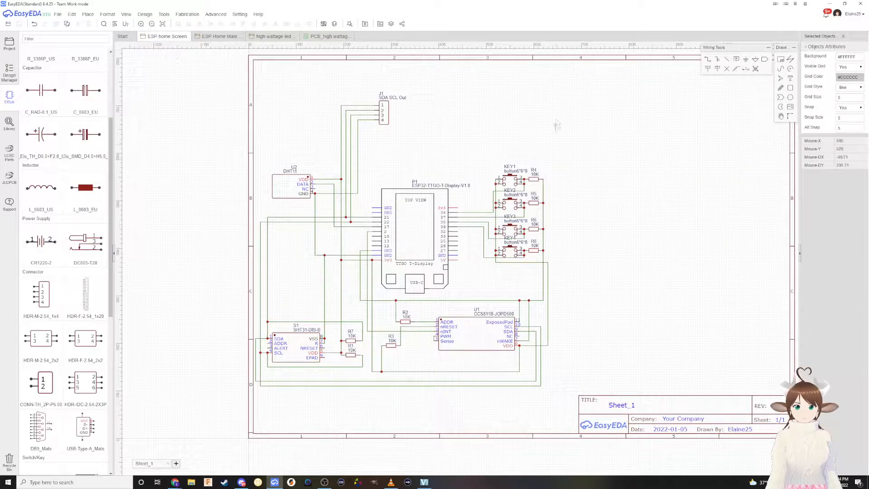
pyautogui.hotkey('ctrl', 'v')
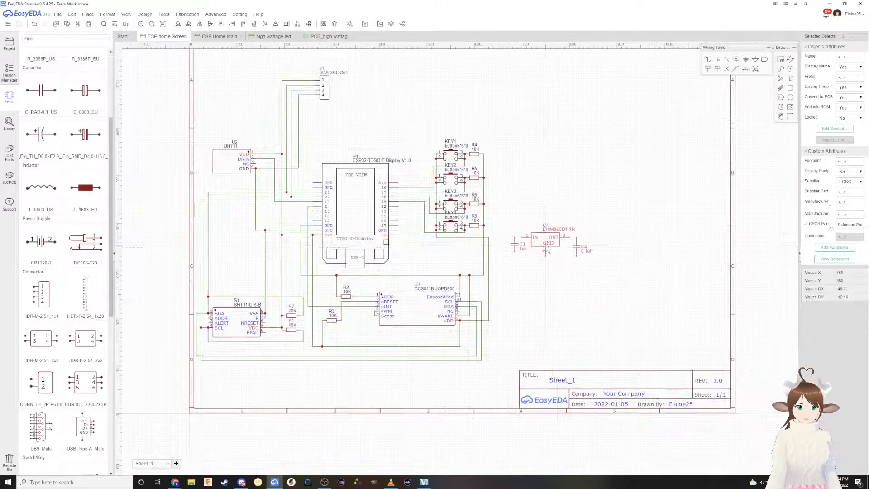
pyautogui.click(547, 250)
pyautogui.rightClick(611, 248)
pyautogui.click(599, 189)
# Wire C3 between IN and GND and C4 between OUT and GND of U7, lowering C3 to line up with the ground wire
pyautogui.scroll(3, 577, 234)
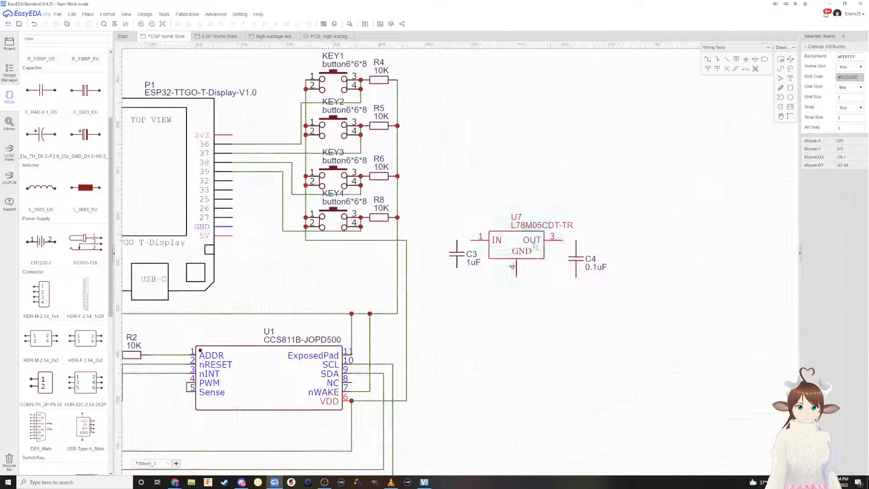
pyautogui.press('w')
pyautogui.click(471, 240)
pyautogui.click(457, 267)
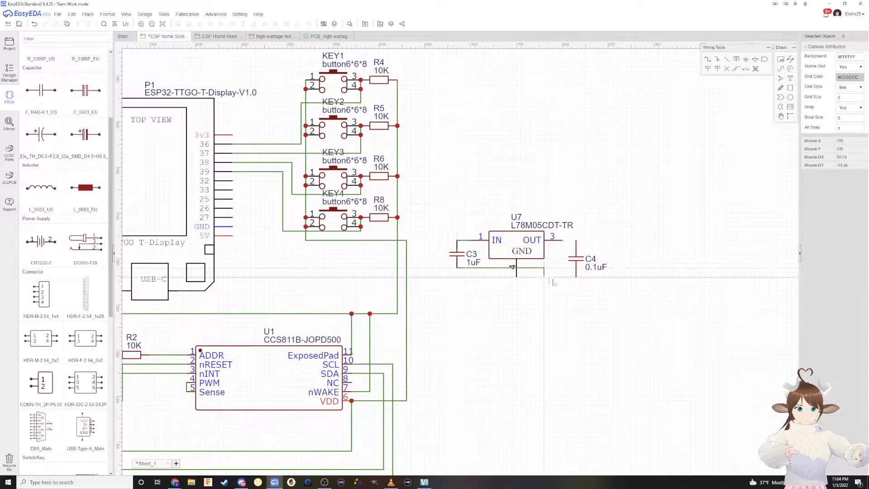
pyautogui.click(517, 272)
pyautogui.click(516, 277)
pyautogui.click(576, 277)
pyautogui.click(576, 241)
pyautogui.click(563, 240)
pyautogui.rightClick(562, 240)
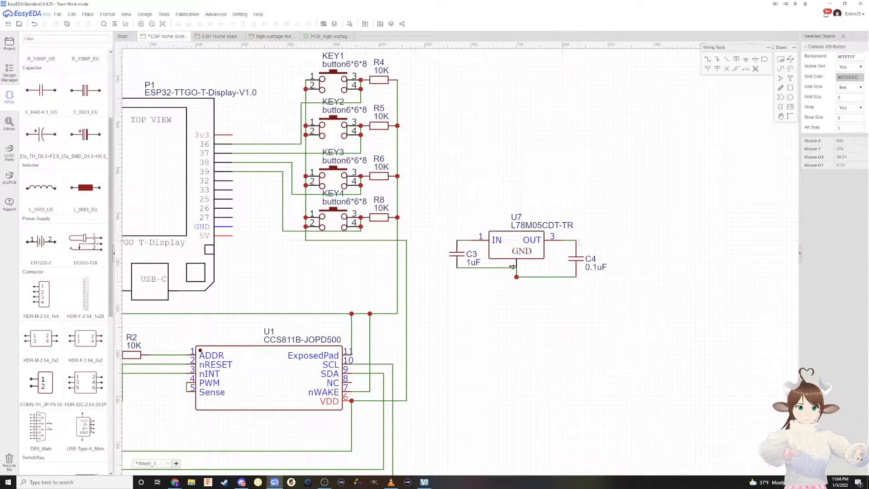
pyautogui.moveTo(459, 254); pyautogui.dragTo(460, 261)
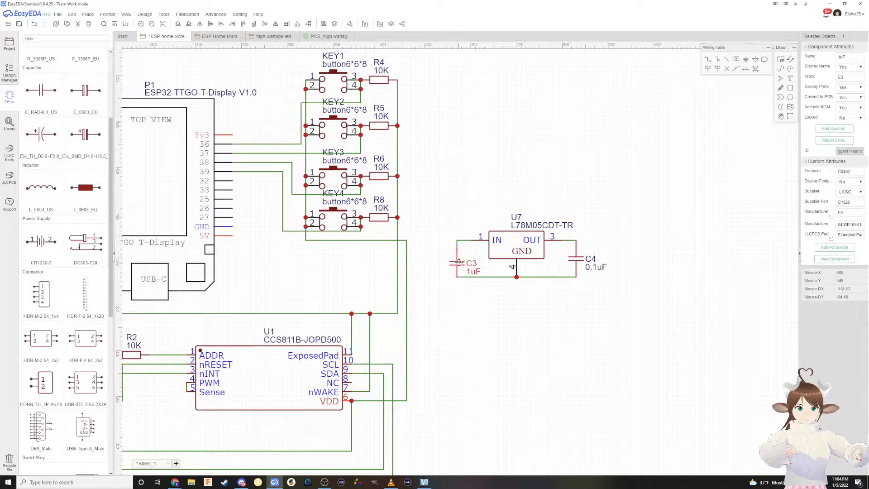
pyautogui.scroll(-2, 493, 203)
pyautogui.click(495, 195)
pyautogui.scroll(2, 477, 209)
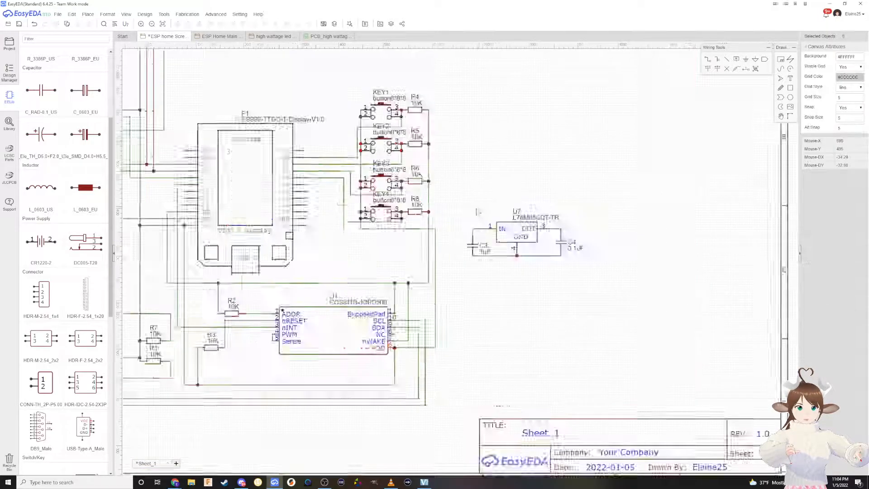
pyautogui.click(473, 241)
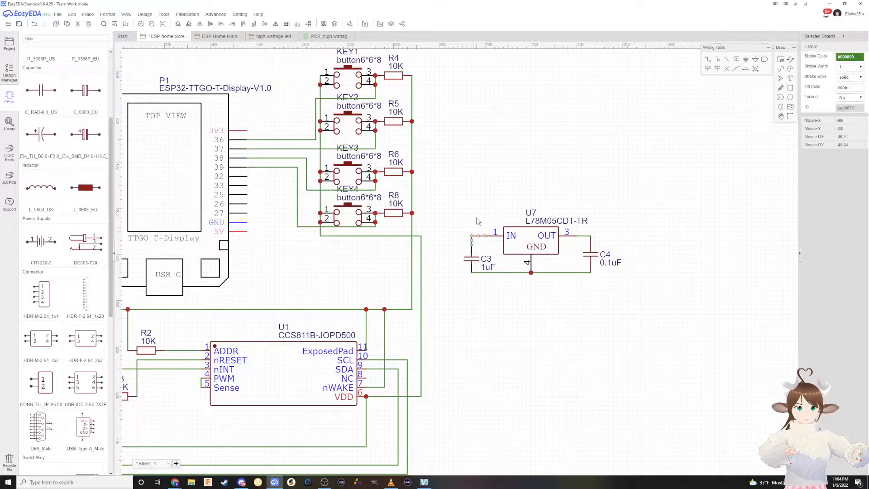
pyautogui.click(476, 219)
pyautogui.press('w')
pyautogui.click(472, 236)
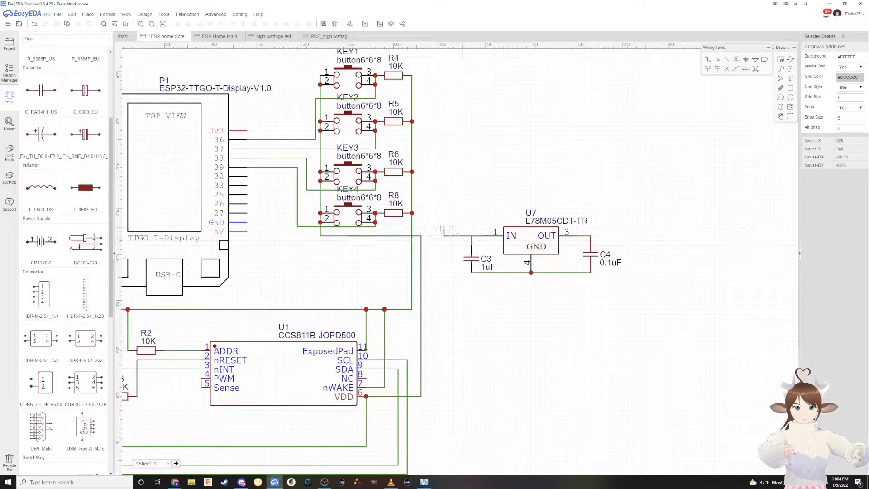
pyautogui.moveTo(466, 222); pyautogui.dragTo(461, 245, button='right')
pyautogui.scroll(-4, 461, 245)
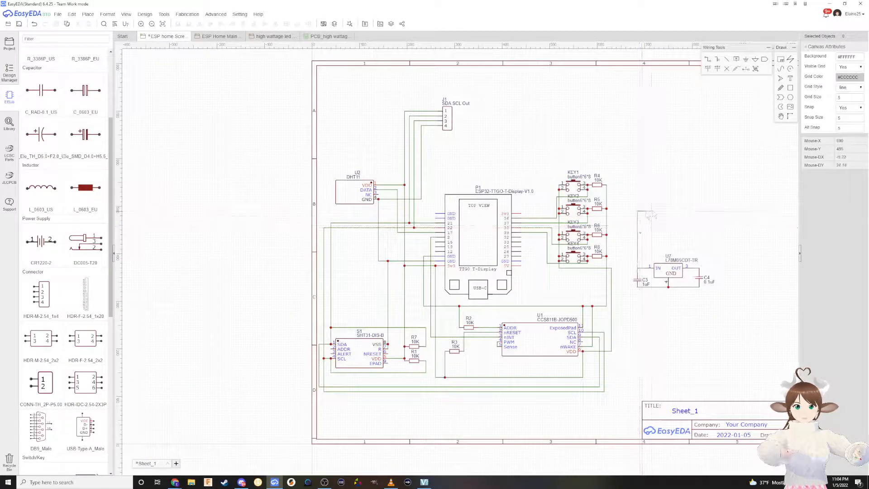
pyautogui.scroll(3, 648, 215)
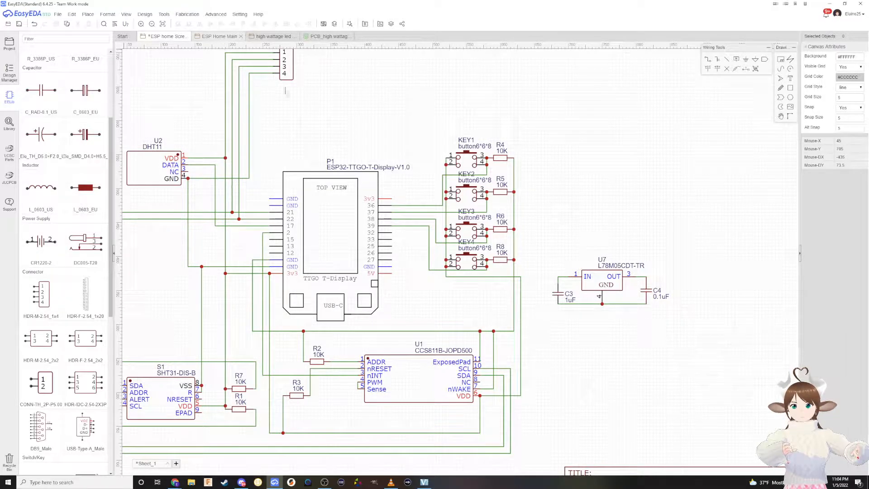
# Close the high wattage led schematic and PCB and the ESP Home Main schematic, keeping only ESP home Screen open
pyautogui.click(221, 36)
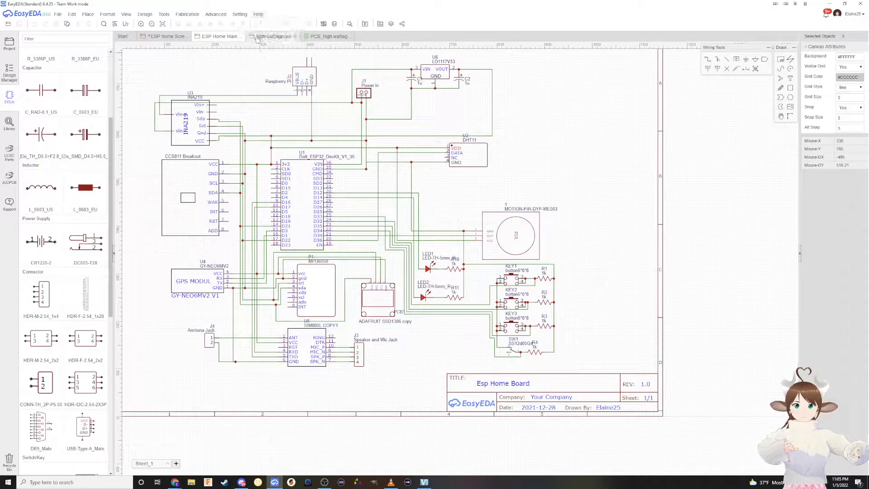
pyautogui.click(374, 100)
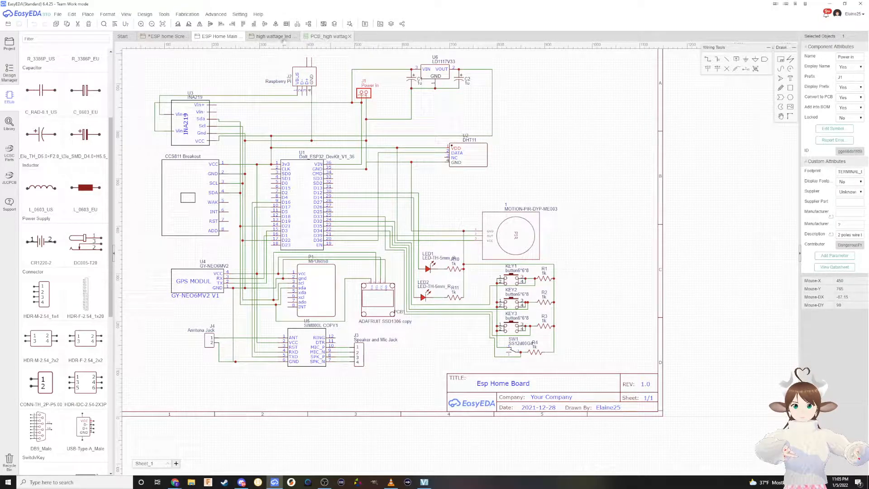
pyautogui.click(328, 37)
pyautogui.click(273, 36)
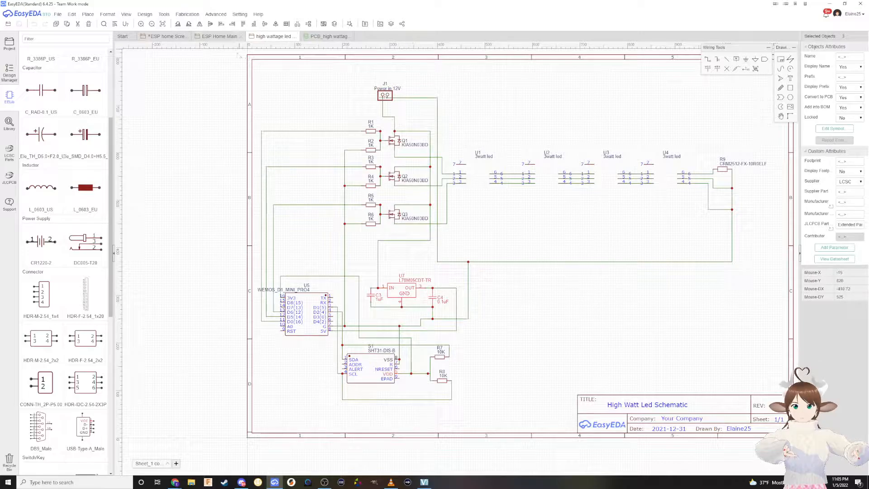
pyautogui.click(295, 36)
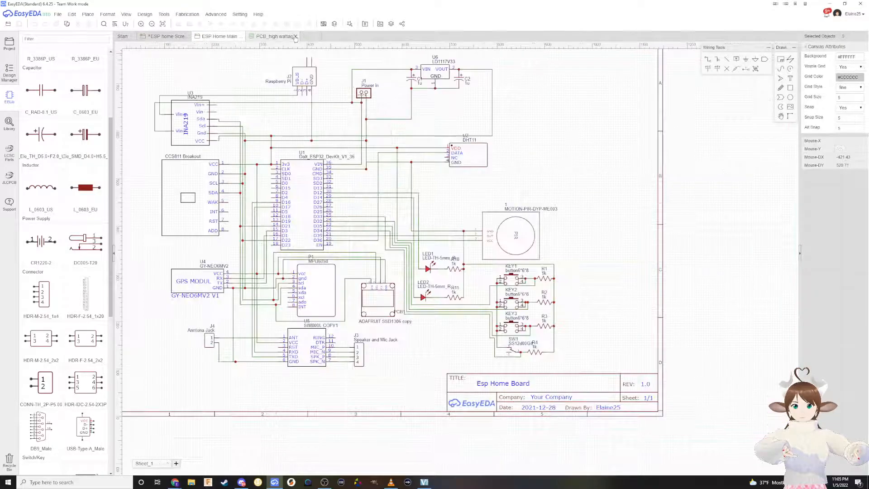
pyautogui.click(241, 37)
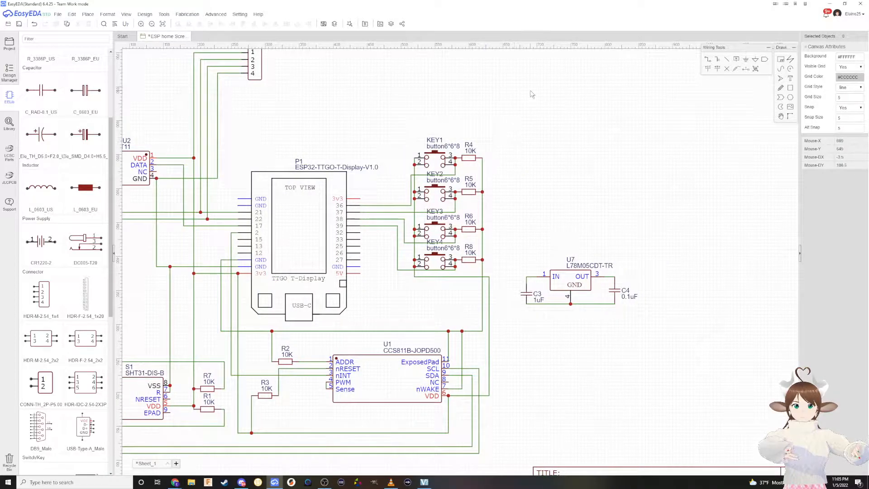
# Copy the Power in terminal from the ESP Home Main Board schematic into ESP home Screen, above regulator U7
pyautogui.click(9, 122)
pyautogui.click(380, 150)
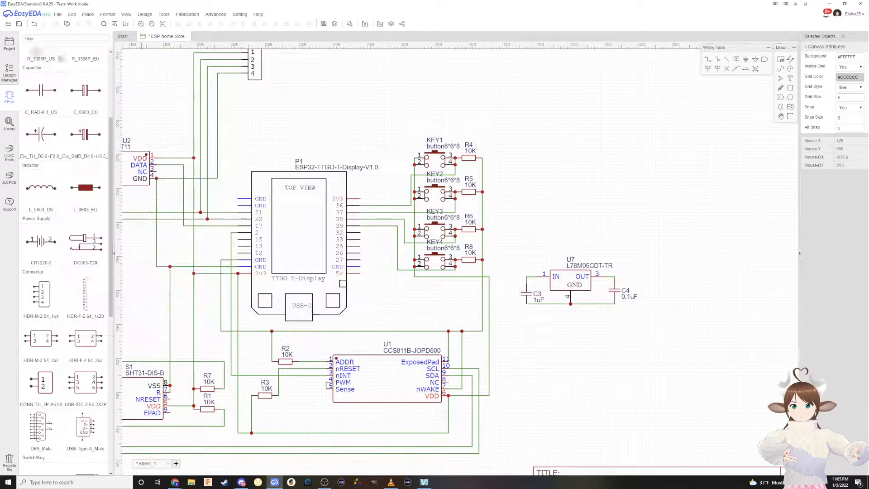
pyautogui.click(14, 40)
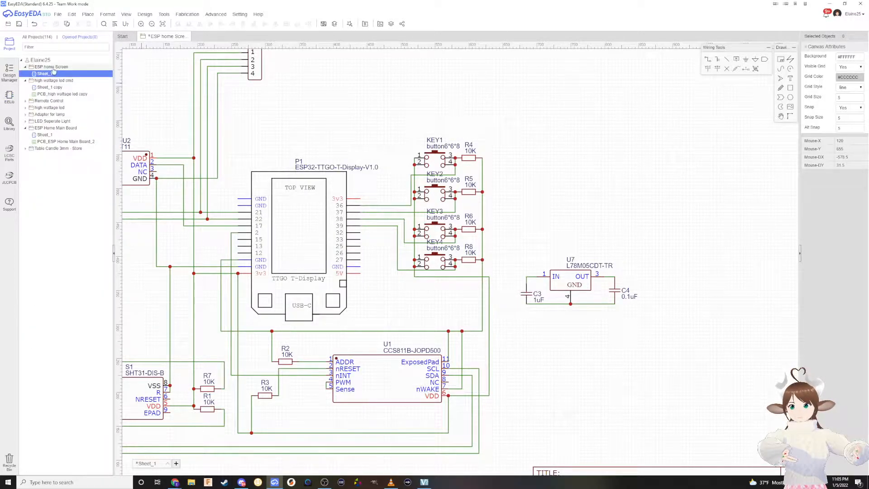
pyautogui.click(50, 135)
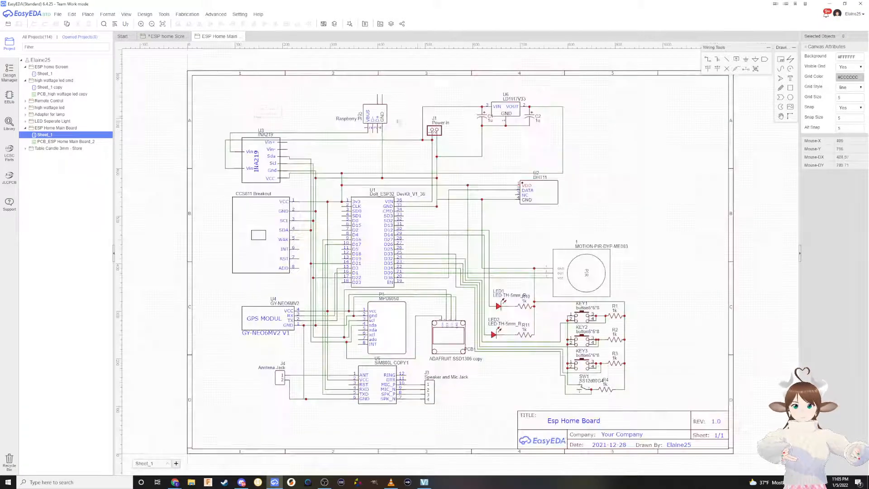
pyautogui.click(433, 134)
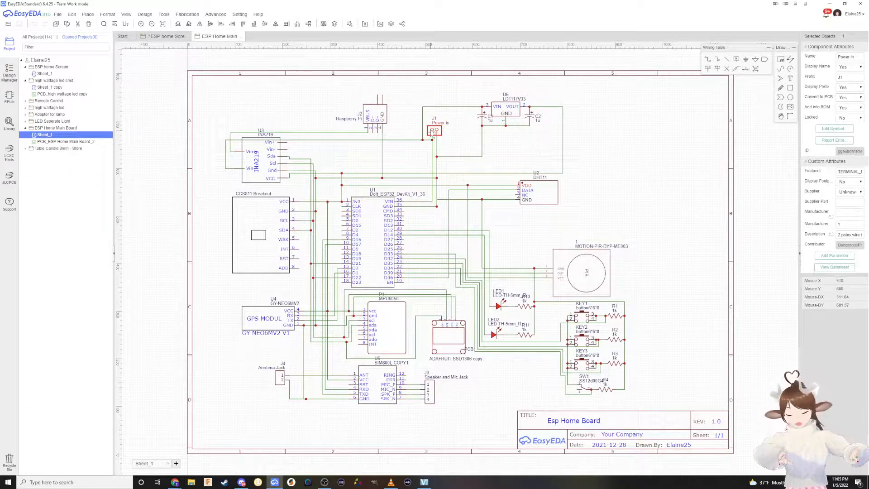
pyautogui.click(168, 36)
pyautogui.hotkey('ctrl', 'v')
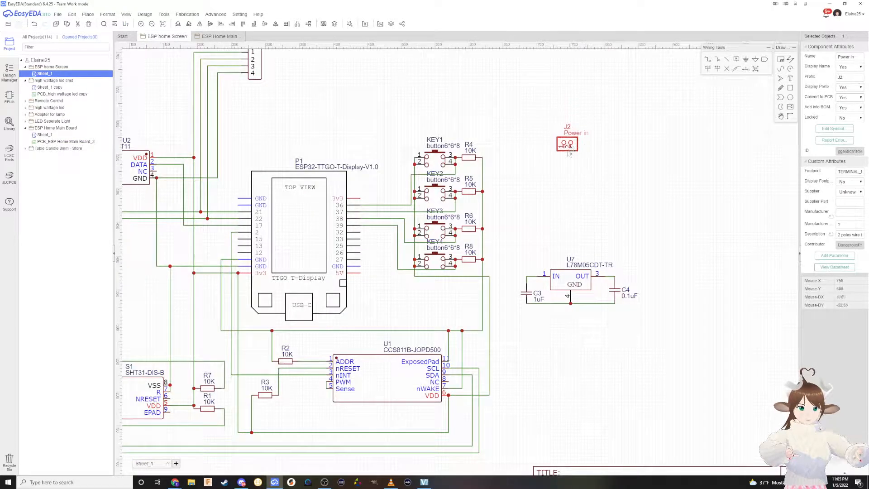
pyautogui.click(568, 192)
# Wire pin 1 of the Power in terminal to U7's IN line and pin 2 to the regulator's ground wire
pyautogui.scroll(1, 530, 266)
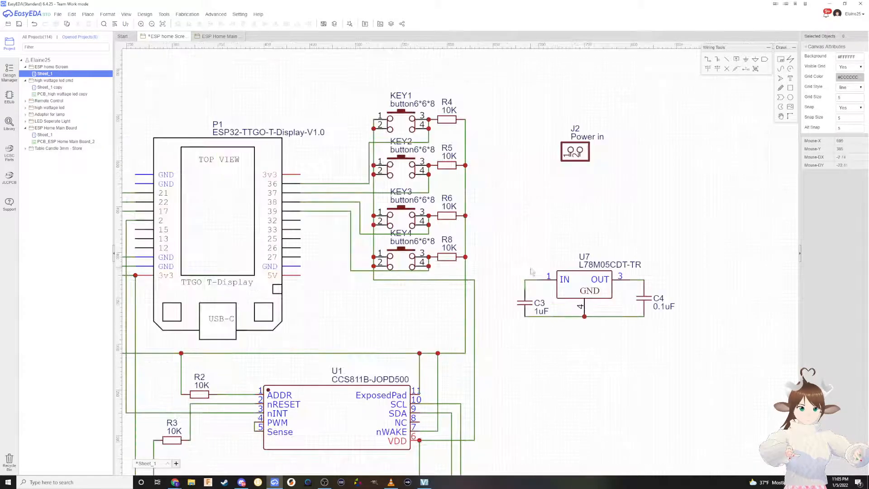
pyautogui.click(525, 280)
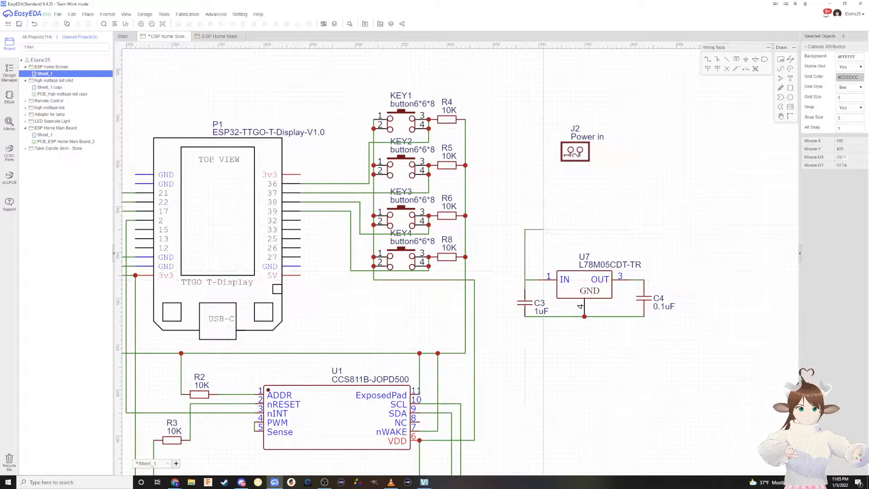
pyautogui.click(564, 156)
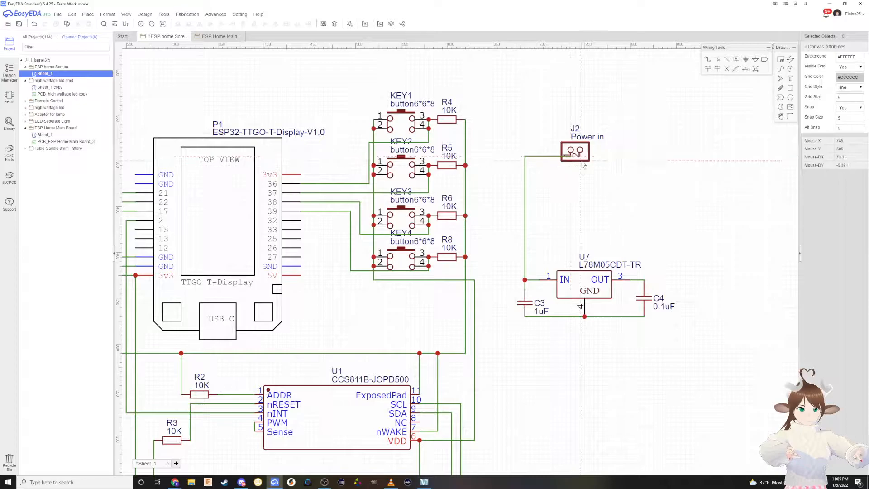
pyautogui.click(581, 157)
pyautogui.click(617, 248)
pyautogui.click(616, 317)
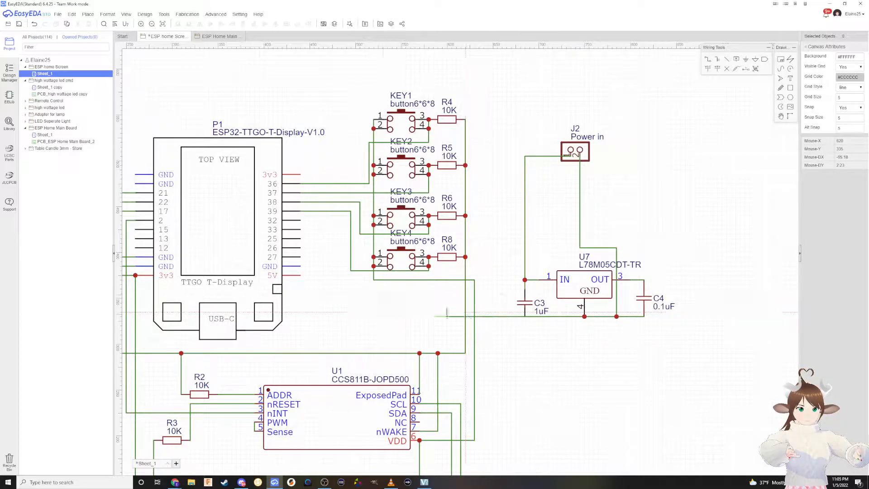
# Wire the regulator's ground line to the GND pin above 5V on P1 and P1's 5V pin to U7's OUT, and save
pyautogui.click(327, 316)
pyautogui.click(301, 267)
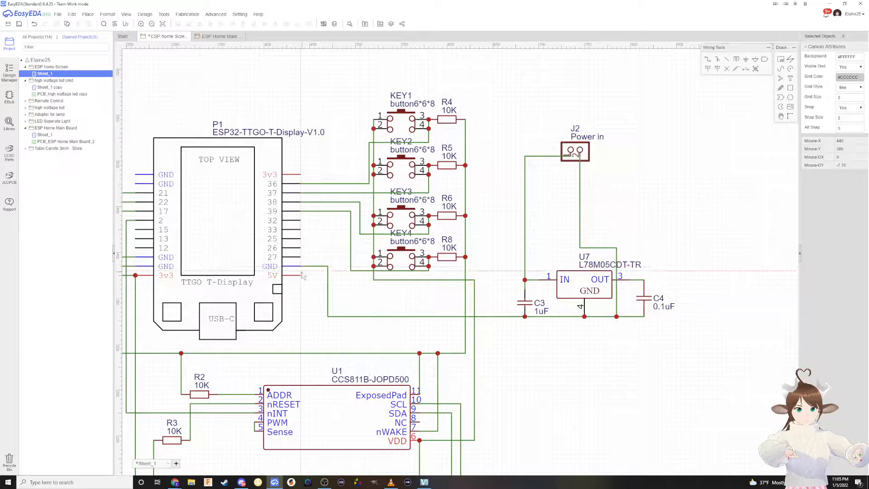
pyautogui.click(301, 275)
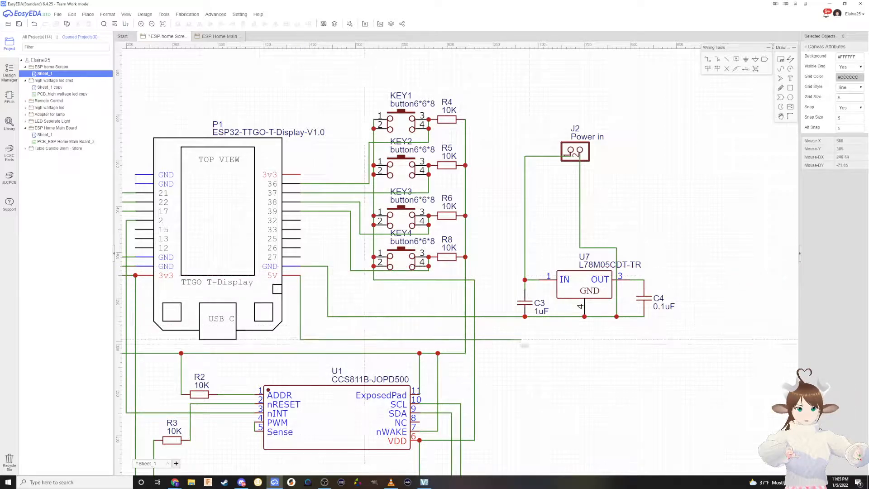
pyautogui.click(662, 334)
pyautogui.click(646, 280)
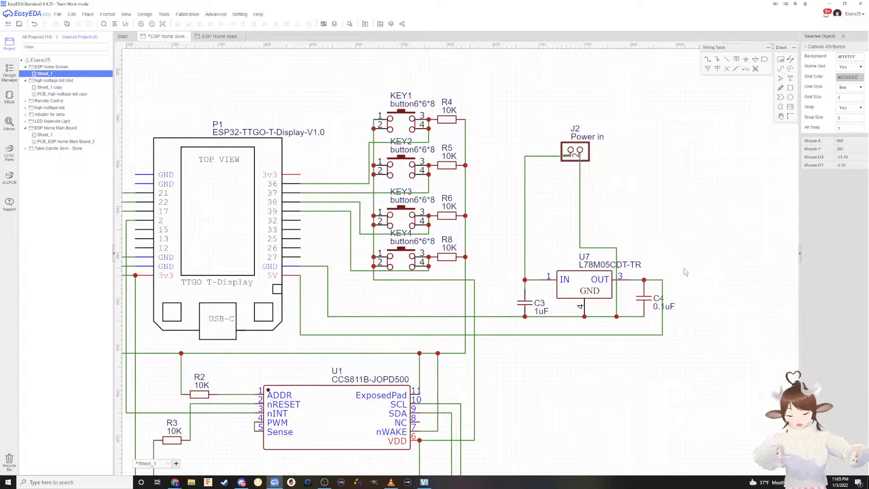
pyautogui.scroll(-2, 632, 264)
pyautogui.hotkey('ctrl', 's')
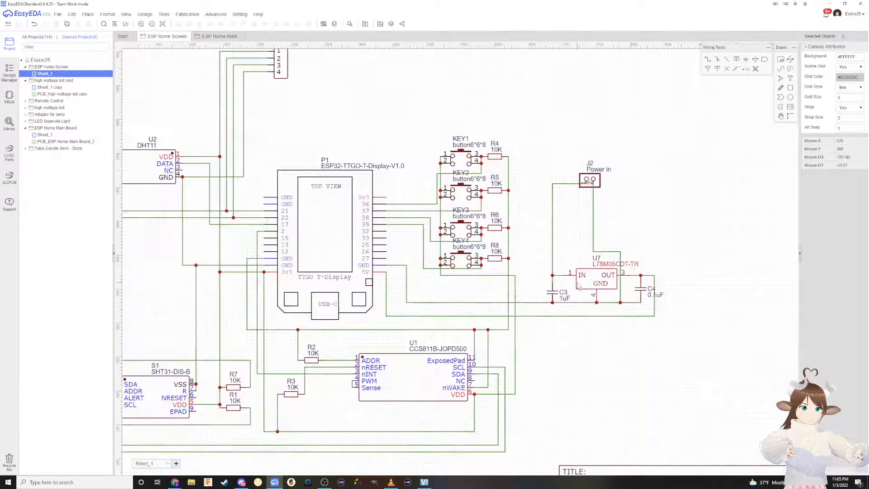
# Convert the schematic to a PCB without checking the unfinished nets, using 2 copper layers and a rectangular 98 × 65 mm outline
pyautogui.scroll(1, 618, 250)
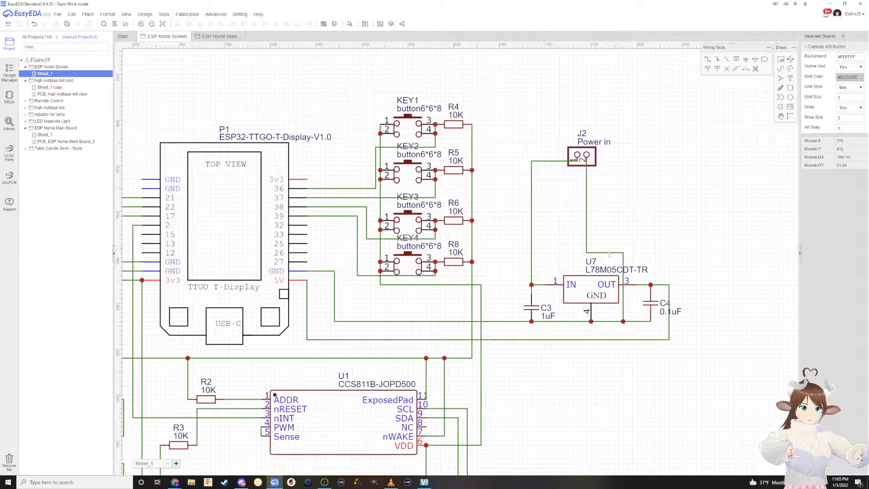
pyautogui.scroll(-1, 610, 251)
pyautogui.scroll(-1, 334, 164)
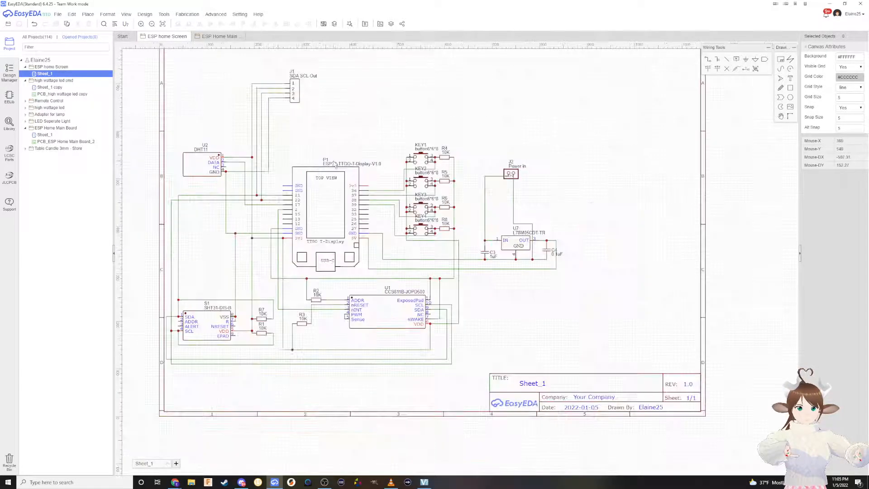
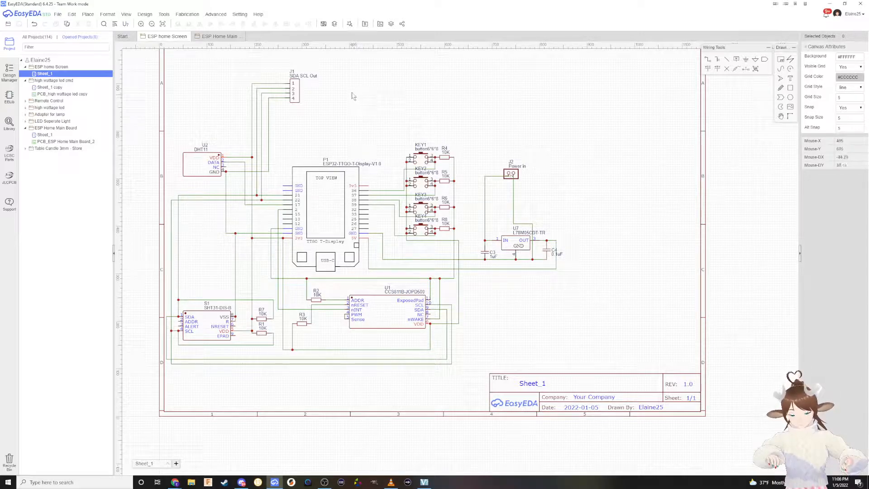
pyautogui.click(145, 15)
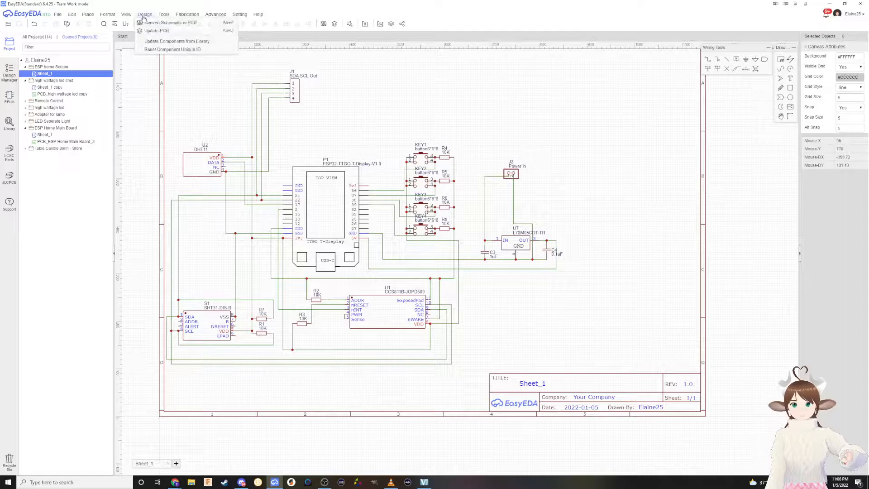
pyautogui.click(152, 23)
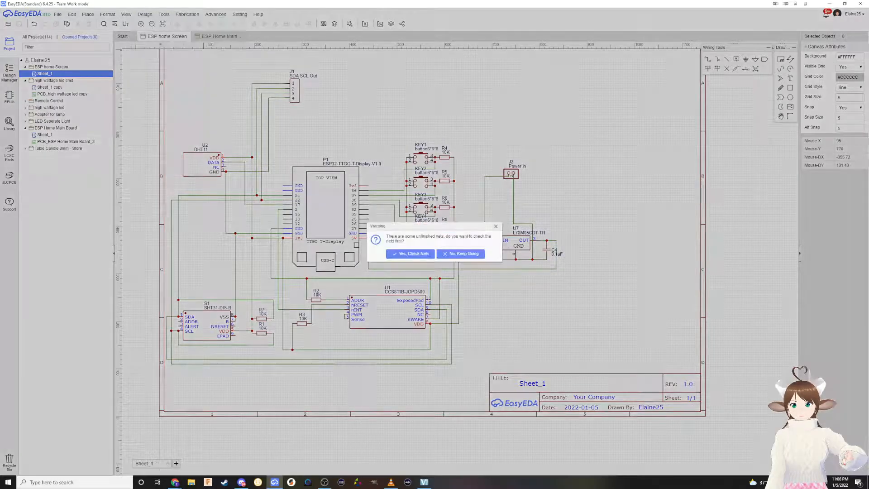
pyautogui.click(458, 255)
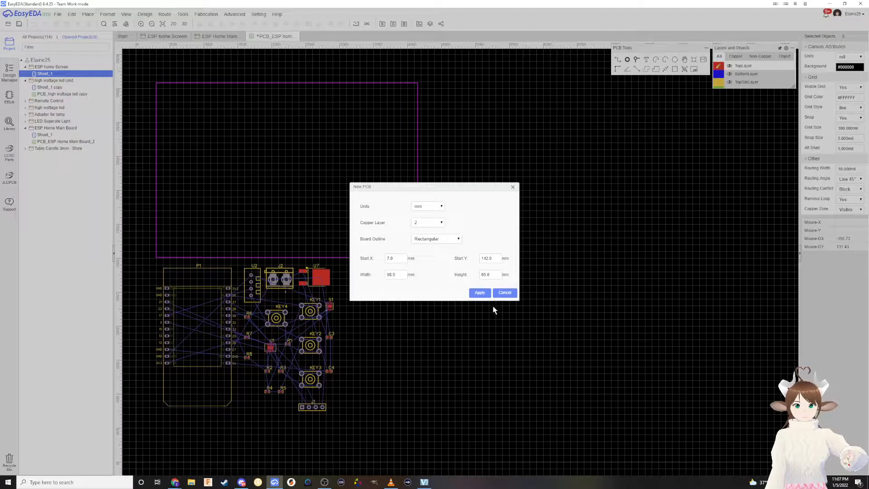
pyautogui.click(479, 293)
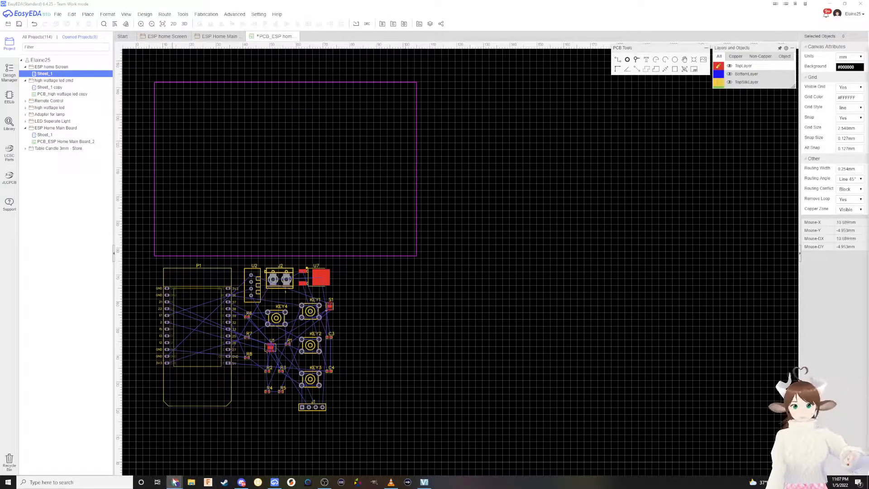
# Switch to the browser and find the ST7789V TFT LCD page among the ESPHome display components
pyautogui.moveTo(175, 481)
pyautogui.click(199, 448)
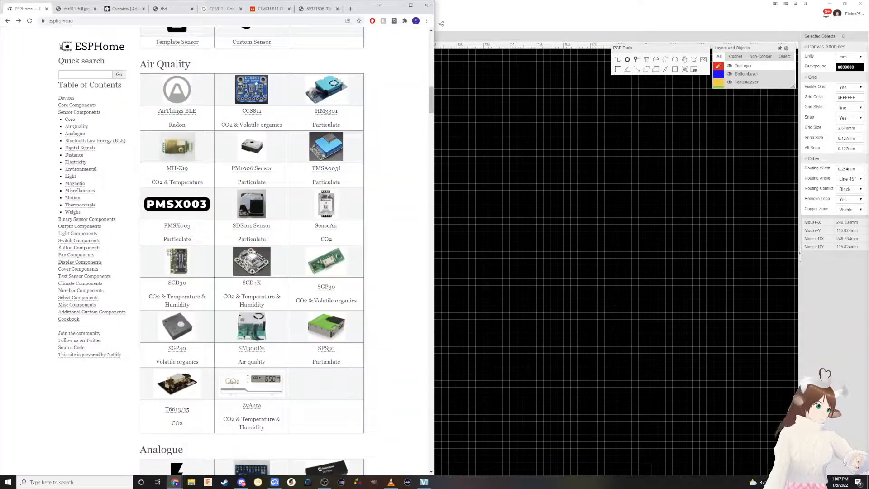
pyautogui.scroll(-20, 331, 218)
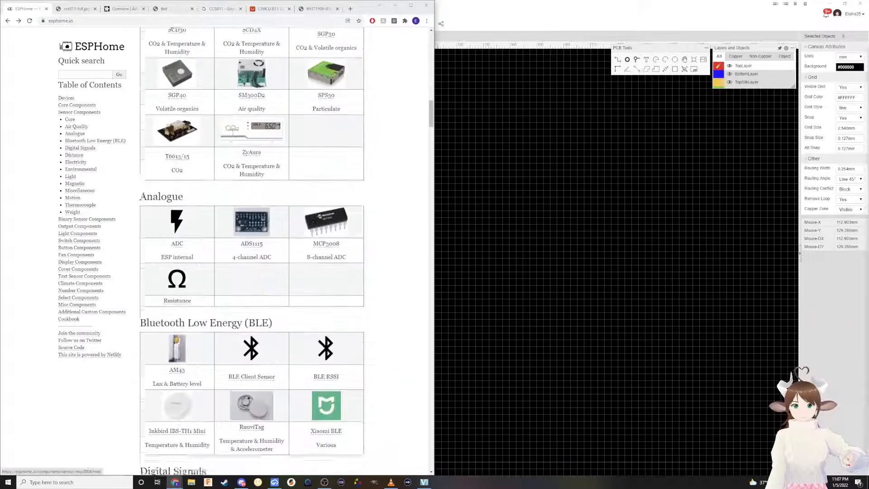
pyautogui.scroll(-20, 332, 218)
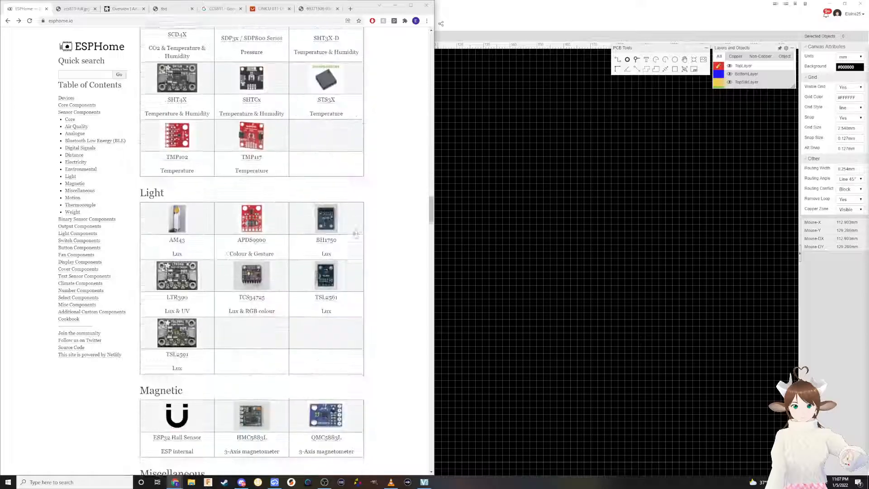
pyautogui.scroll(-20, 355, 254)
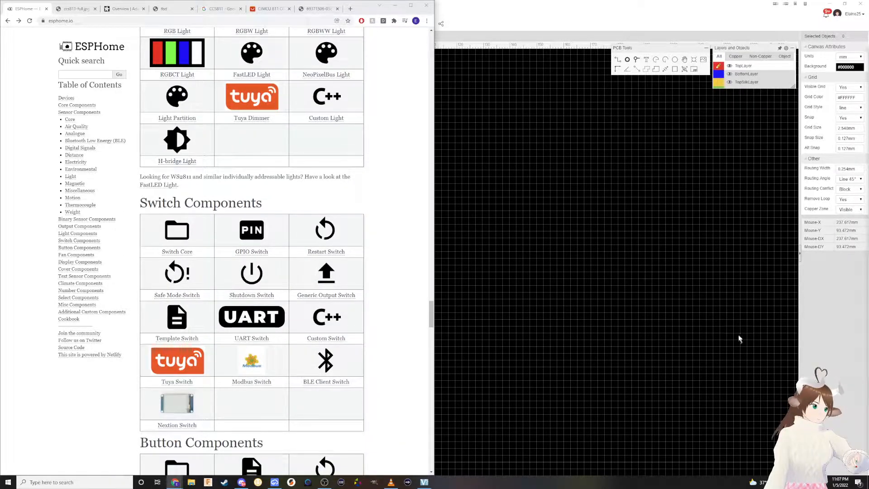
pyautogui.scroll(-1, 426, 320)
pyautogui.scroll(-12, 438, 320)
pyautogui.click(330, 316)
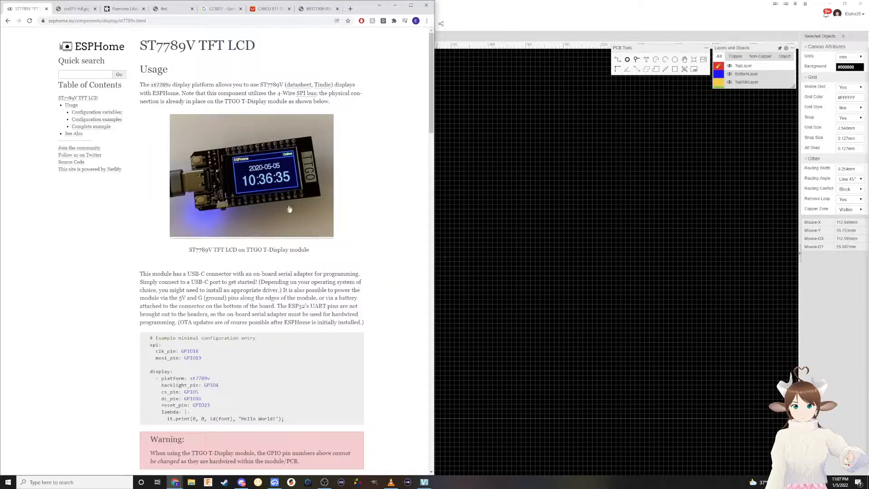
# Switch back to the PCB editor, rotate the P1 display module to lie horizontally and place it inside the board outline
pyautogui.click(508, 233)
pyautogui.click(260, 330)
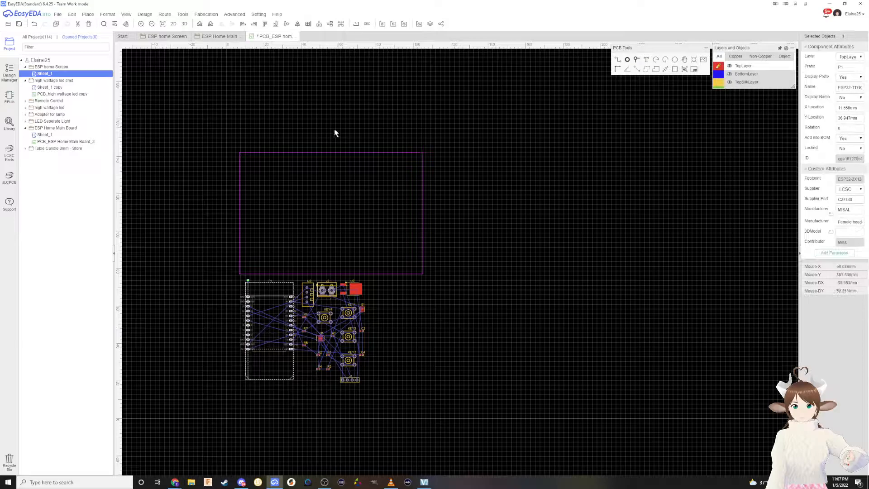
pyautogui.press('space')
pyautogui.moveTo(250, 282); pyautogui.dragTo(309, 212)
pyautogui.scroll(4, 308, 224)
# Move the U2 sensor and the J2 power terminal onto the board beside P1's right end, with J2 at the upper edge
pyautogui.moveTo(345, 351); pyautogui.dragTo(404, 232)
pyautogui.moveTo(316, 357); pyautogui.dragTo(420, 181)
pyautogui.moveTo(413, 237); pyautogui.dragTo(409, 147)
pyautogui.scroll(-5, 407, 279)
pyautogui.scroll(4, 407, 280)
# Rotate the J2 power terminal by a half turn and move P1 into the board's upper-left corner
pyautogui.click(206, 14)
pyautogui.click(204, 23)
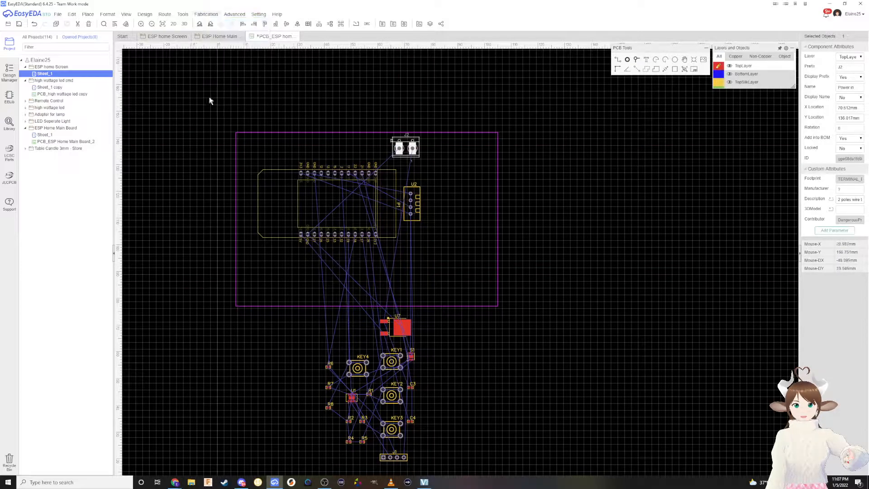
pyautogui.click(199, 24)
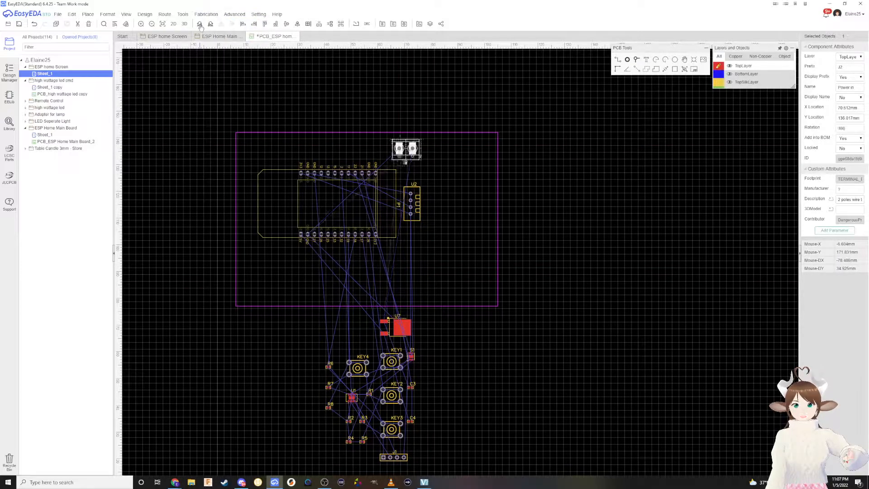
pyautogui.moveTo(325, 190); pyautogui.dragTo(307, 156)
# Rotate J2 by 90° and stack J2 and U2 closely along P1's right end
pyautogui.scroll(3, 374, 173)
pyautogui.moveTo(420, 128); pyautogui.dragTo(402, 117)
pyautogui.moveTo(448, 246); pyautogui.dragTo(407, 226)
pyautogui.click(417, 138)
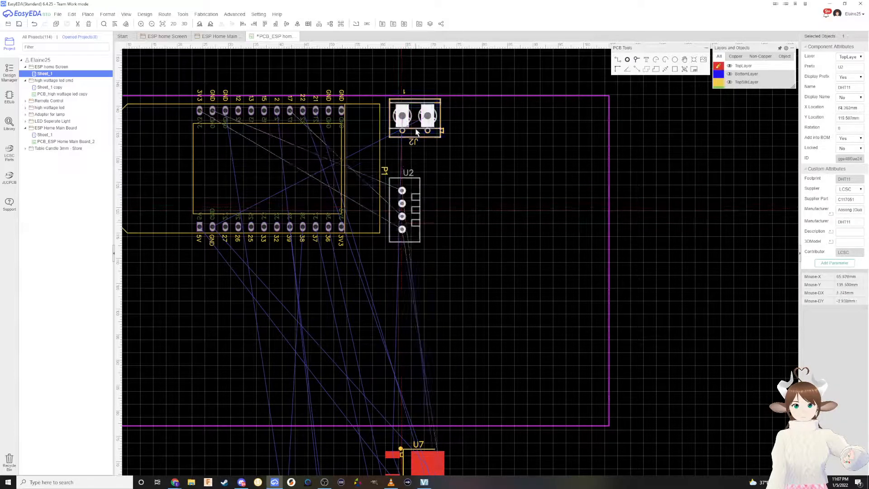
pyautogui.click(213, 24)
pyautogui.moveTo(406, 120)
pyautogui.mouseDown()
pyautogui.moveTo(397, 137)
pyautogui.moveTo(397, 129)
pyautogui.mouseUp()
pyautogui.moveTo(402, 200); pyautogui.dragTo(399, 189)
# Bring U7, S1 and U1 onto the board, with U7 beneath U2 and both sensors below P1's lower pin row
pyautogui.moveTo(441, 393); pyautogui.dragTo(502, 324, button='right')
pyautogui.moveTo(480, 395); pyautogui.dragTo(448, 200)
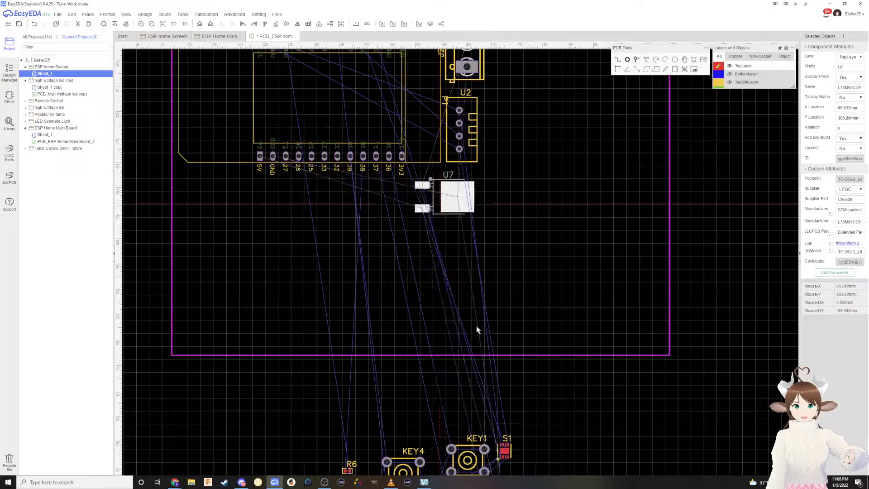
pyautogui.moveTo(475, 334); pyautogui.dragTo(505, 242, button='right')
pyautogui.moveTo(501, 206); pyautogui.dragTo(515, 272, button='right')
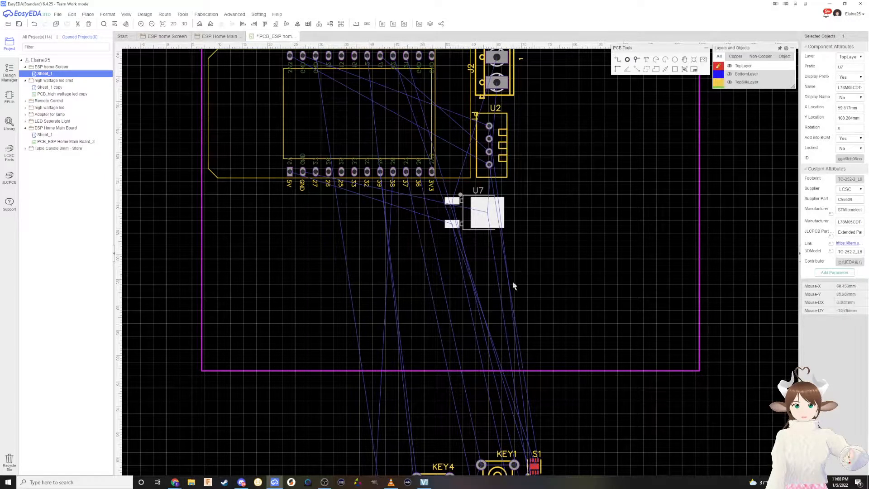
pyautogui.moveTo(514, 297); pyautogui.dragTo(518, 160, button='right')
pyautogui.moveTo(537, 329); pyautogui.dragTo(388, 106)
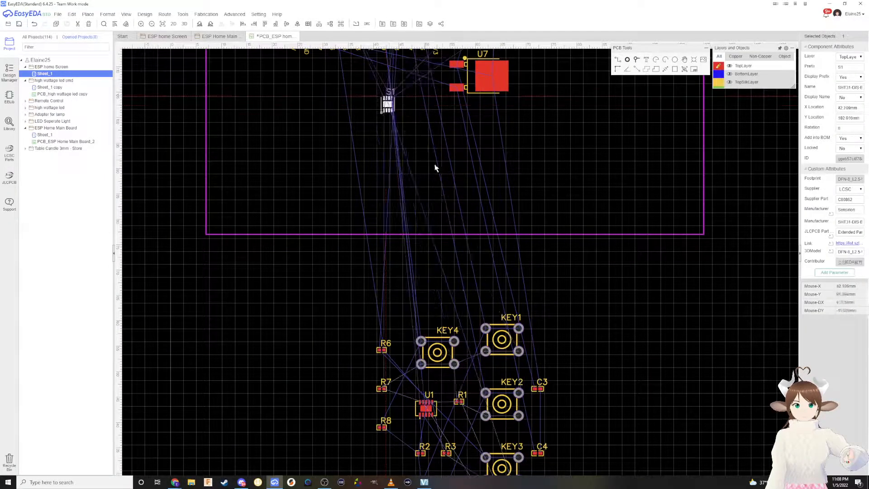
pyautogui.moveTo(426, 408); pyautogui.dragTo(295, 101)
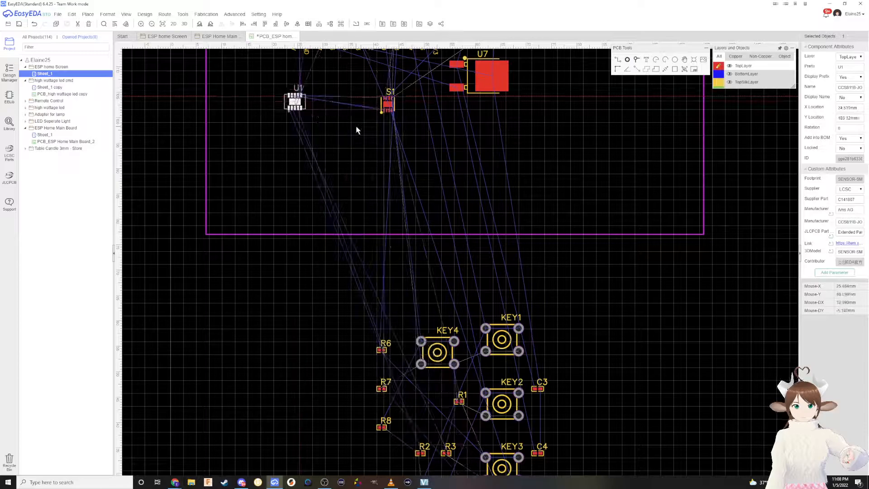
# Rotate the U1 and S1 sensors to 90°
pyautogui.moveTo(357, 130); pyautogui.dragTo(370, 209, button='right')
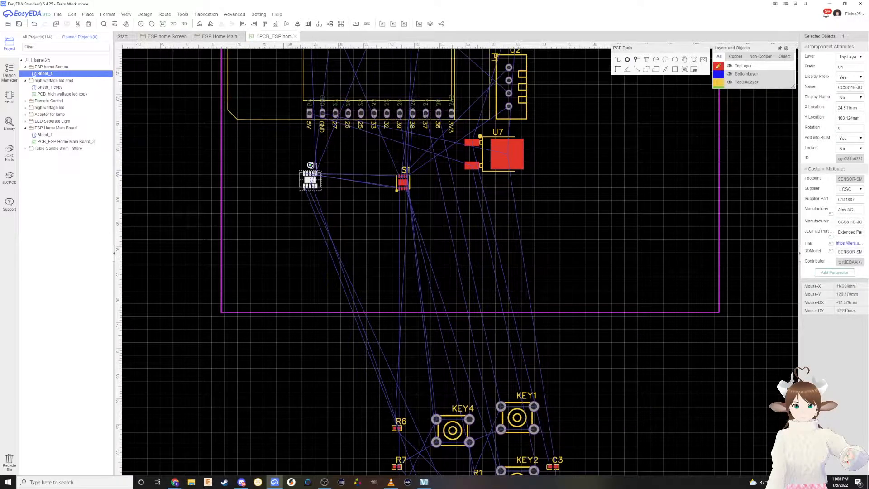
pyautogui.click(202, 24)
pyautogui.click(402, 182)
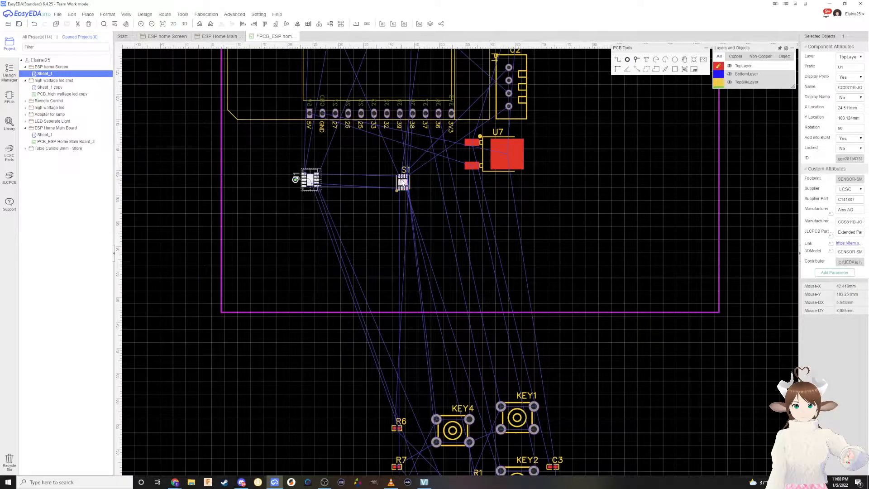
pyautogui.click(199, 24)
pyautogui.moveTo(443, 369); pyautogui.dragTo(444, 410, button='right')
pyautogui.moveTo(430, 226); pyautogui.dragTo(464, 351, button='right')
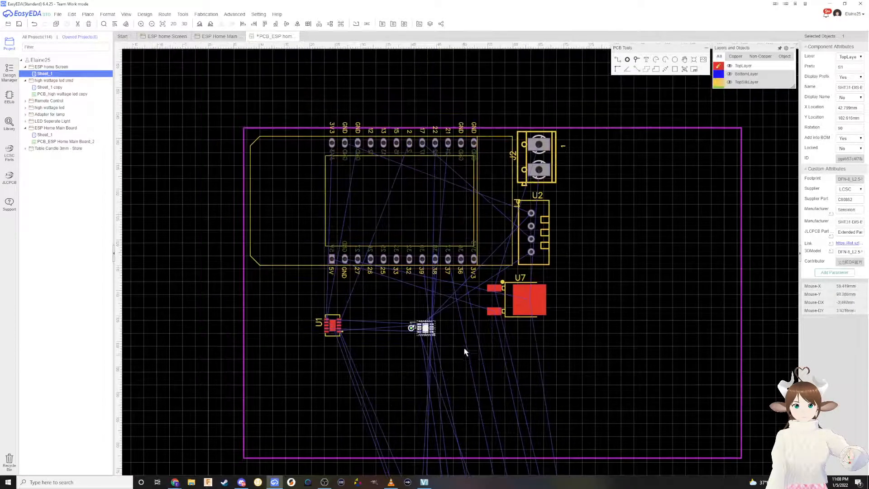
# Move U1 and S1 side by side in the board's lower-left area
pyautogui.click(333, 325)
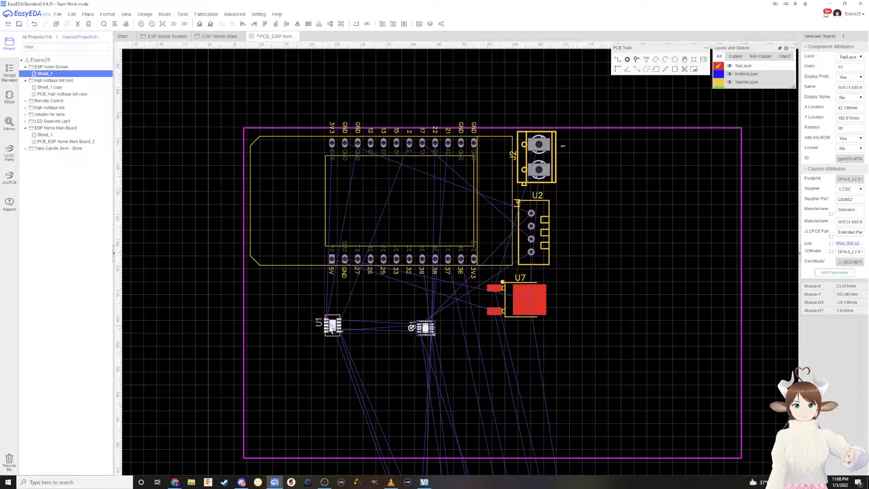
pyautogui.moveTo(332, 325); pyautogui.dragTo(306, 353)
pyautogui.moveTo(426, 328); pyautogui.dragTo(341, 355)
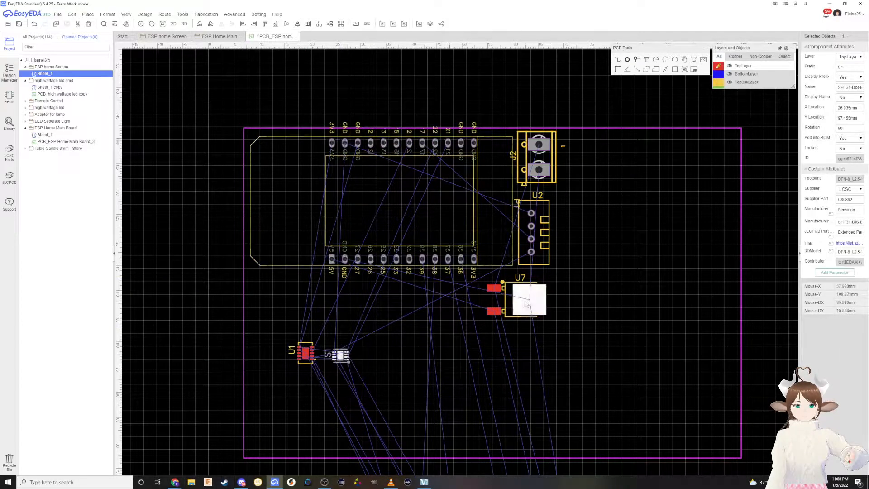
# Shift P1 down from the board's upper edge and place U7 above it, directly left of J2
pyautogui.moveTo(526, 303); pyautogui.dragTo(593, 273)
pyautogui.moveTo(427, 206); pyautogui.dragTo(418, 272)
pyautogui.moveTo(587, 270); pyautogui.dragTo(477, 155)
pyautogui.moveTo(452, 234); pyautogui.dragTo(451, 208)
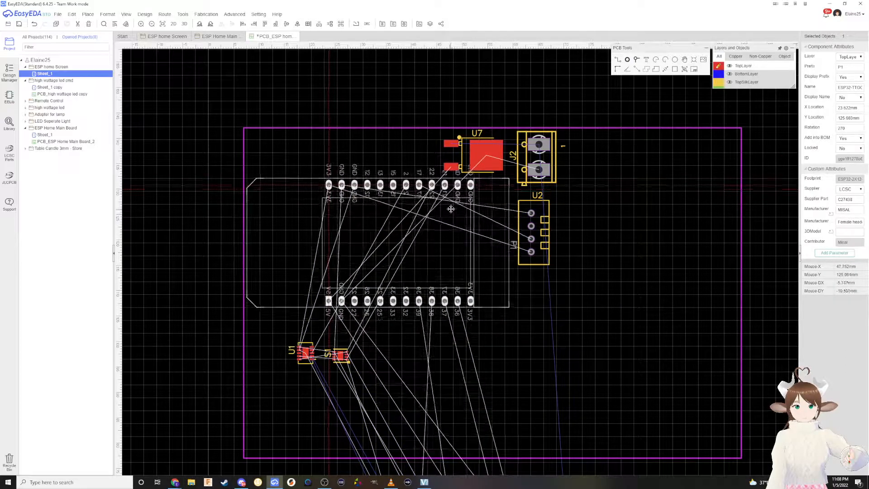
# Place R6 beside U1 and move S1 right, below P1's pins 38 and 39
pyautogui.moveTo(489, 237); pyautogui.dragTo(494, 96, button='right')
pyautogui.moveTo(425, 433); pyautogui.dragTo(430, 213)
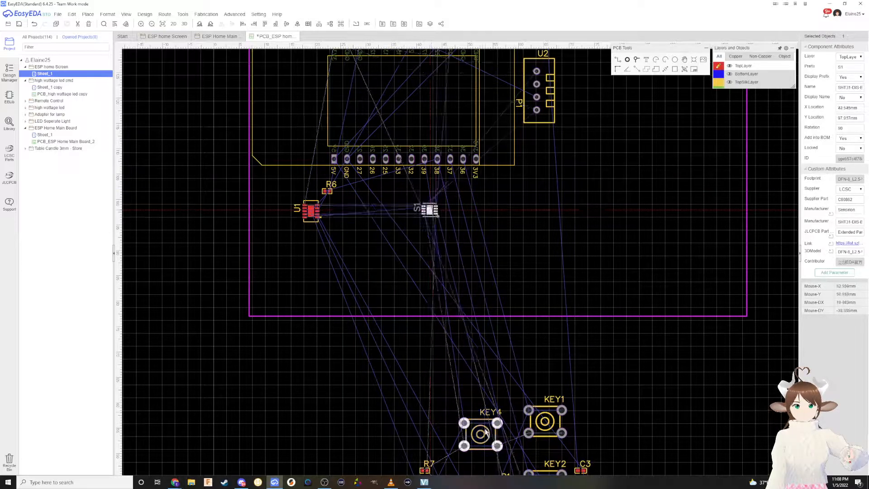
pyautogui.moveTo(506, 247); pyautogui.dragTo(528, 413, button='right')
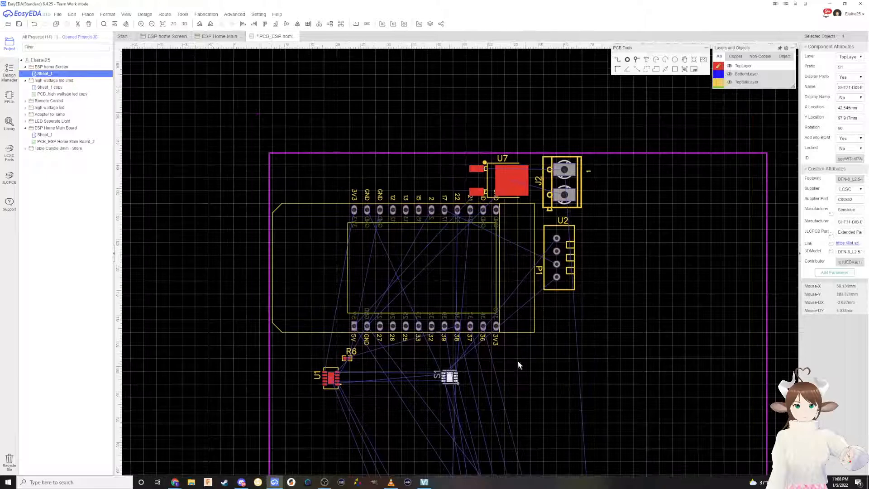
# Place KEY1, KEY2, KEY3 and KEY4 in a row along the board's lower edge
pyautogui.moveTo(518, 317); pyautogui.dragTo(502, 160, button='right')
pyautogui.moveTo(495, 464); pyautogui.dragTo(440, 344, button='right')
pyautogui.scroll(-2, 489, 190)
pyautogui.moveTo(495, 270); pyautogui.dragTo(300, 178)
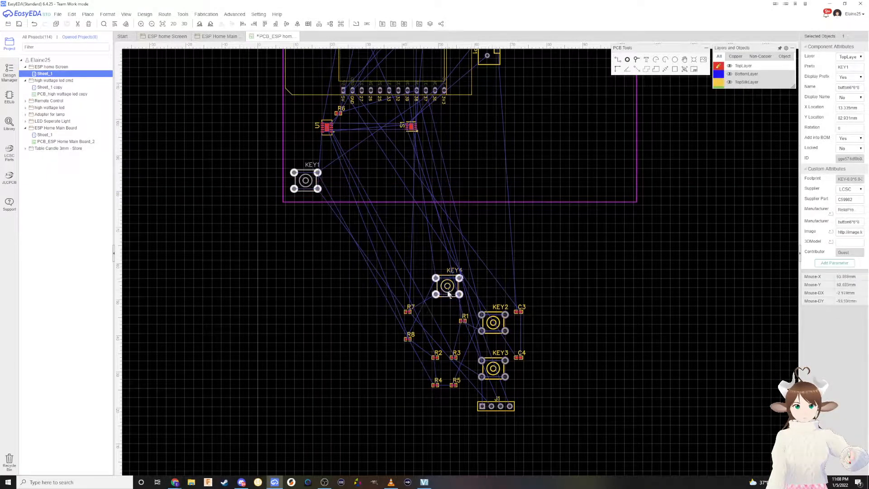
pyautogui.moveTo(493, 322); pyautogui.dragTo(351, 183)
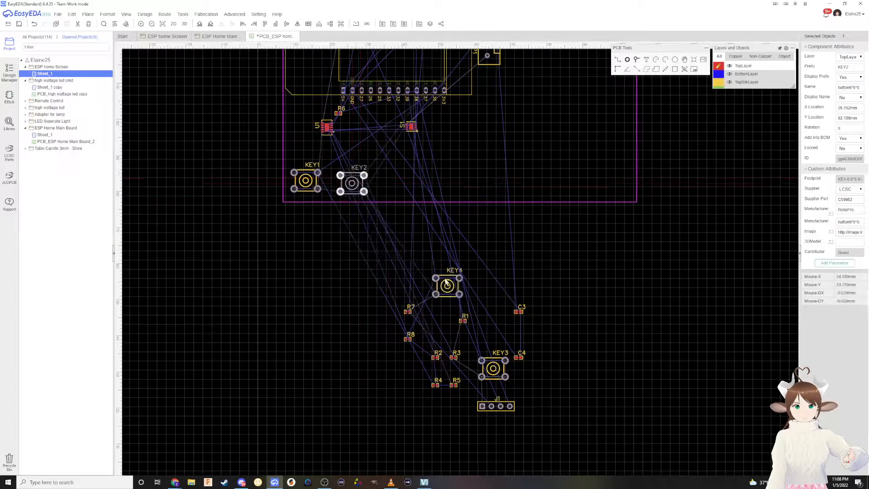
pyautogui.moveTo(452, 288); pyautogui.dragTo(438, 182)
pyautogui.moveTo(495, 369); pyautogui.dragTo(397, 163)
# Select all four keys, distribute them evenly in the horizontal direction and align them at their top edges
pyautogui.moveTo(470, 187); pyautogui.dragTo(293, 155)
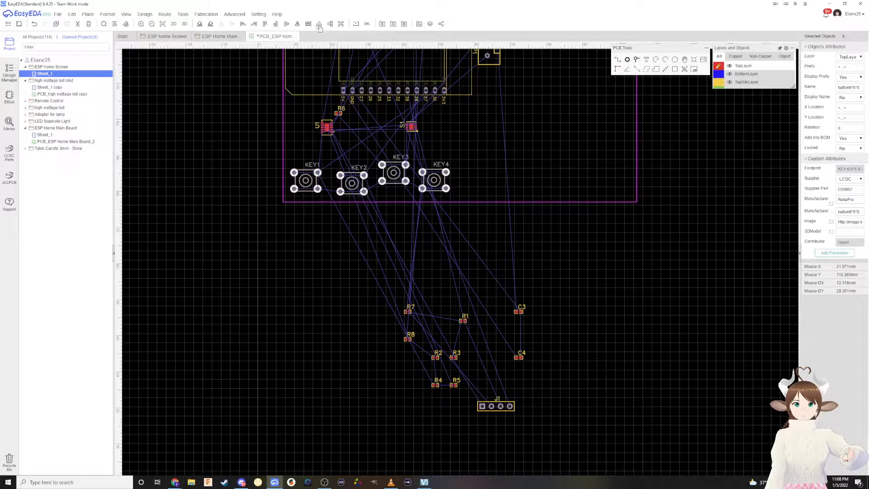
pyautogui.click(319, 25)
pyautogui.click(265, 25)
pyautogui.scroll(2, 372, 167)
# Place the four-pin header J1 on the board between S1 and the right edge, below U2
pyautogui.scroll(-4, 471, 339)
pyautogui.scroll(1, 462, 404)
pyautogui.moveTo(545, 466); pyautogui.dragTo(540, 162)
pyautogui.moveTo(537, 104)
pyautogui.mouseDown()
pyautogui.moveTo(540, 123)
pyautogui.moveTo(538, 106)
pyautogui.mouseUp()
pyautogui.moveTo(519, 164); pyautogui.dragTo(509, 184)
pyautogui.scroll(-2, 520, 208)
pyautogui.scroll(3, 503, 345)
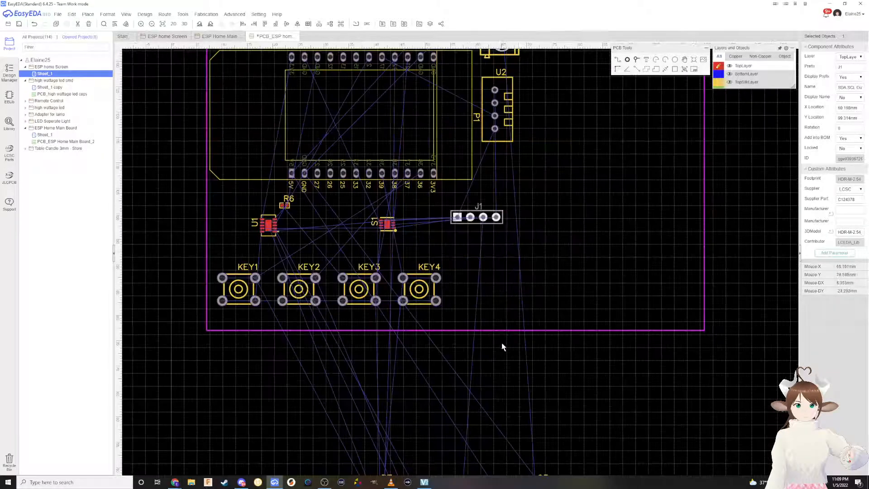
# Select the remaining loose resistors and capacitors and move them as a group to the left of the board outline
pyautogui.scroll(-2, 550, 467)
pyautogui.moveTo(541, 425); pyautogui.dragTo(538, 391, button='right')
pyautogui.moveTo(540, 405); pyautogui.dragTo(409, 343)
pyautogui.moveTo(559, 428); pyautogui.dragTo(389, 313)
pyautogui.moveTo(436, 358); pyautogui.dragTo(211, 174)
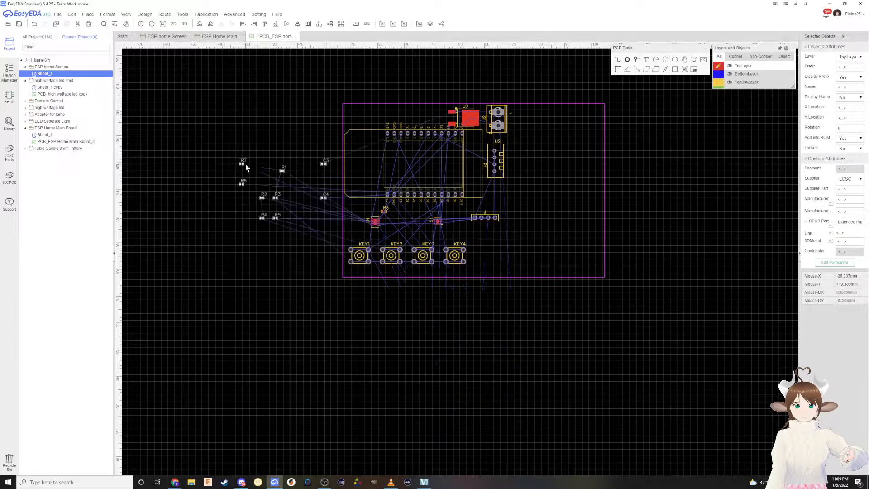
pyautogui.scroll(2, 281, 194)
# Place capacitors C3 and C4 next to U7's two pins above P1
pyautogui.moveTo(400, 219); pyautogui.dragTo(335, 286, button='right')
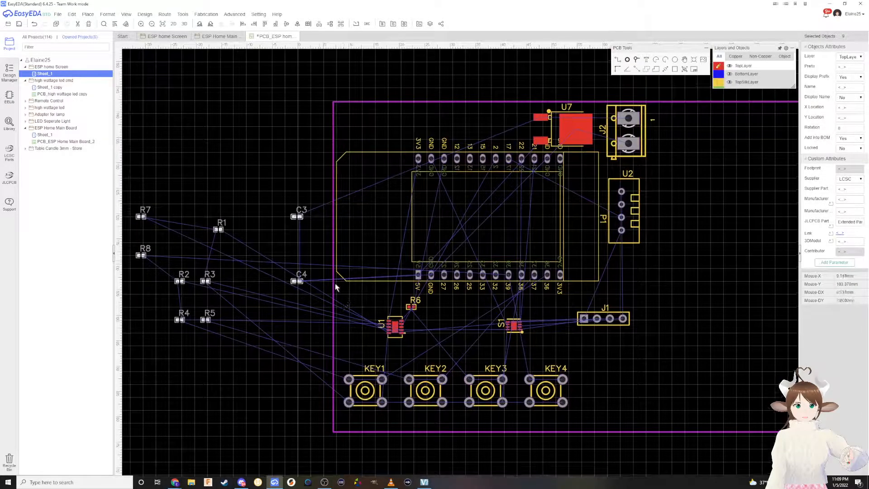
pyautogui.click(297, 216)
pyautogui.moveTo(298, 216); pyautogui.dragTo(502, 120)
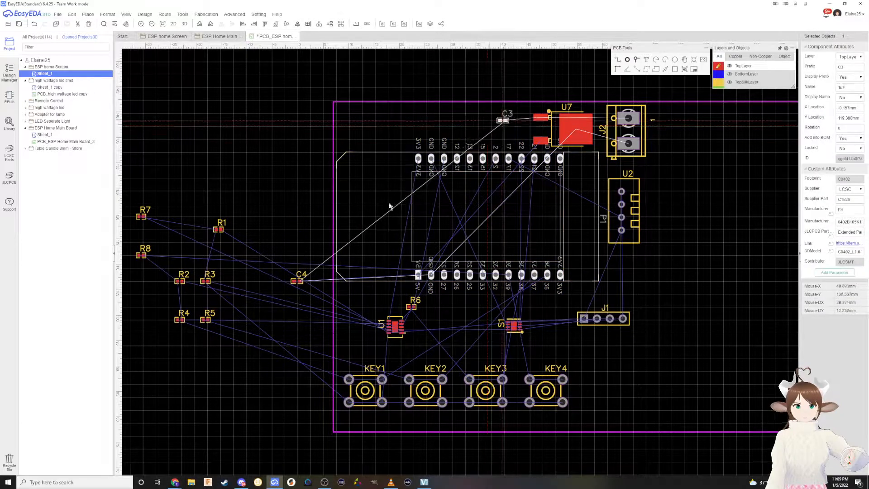
pyautogui.moveTo(299, 284); pyautogui.dragTo(510, 139)
pyautogui.scroll(2, 512, 336)
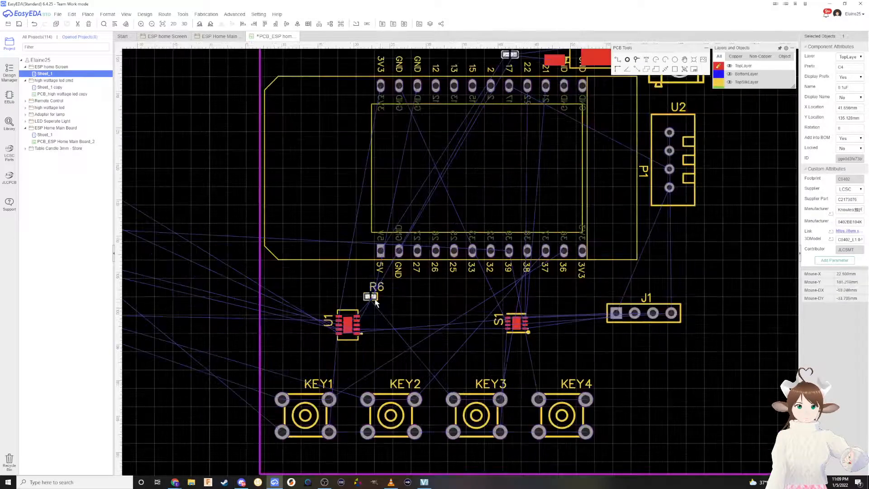
# Tighten the layout by moving U1, the row of four keys and J1 up toward P1
pyautogui.scroll(-2, 372, 294)
pyautogui.moveTo(353, 319); pyautogui.dragTo(349, 299)
pyautogui.moveTo(560, 408); pyautogui.dragTo(299, 358)
pyautogui.moveTo(341, 380); pyautogui.dragTo(342, 350)
pyautogui.click(343, 350)
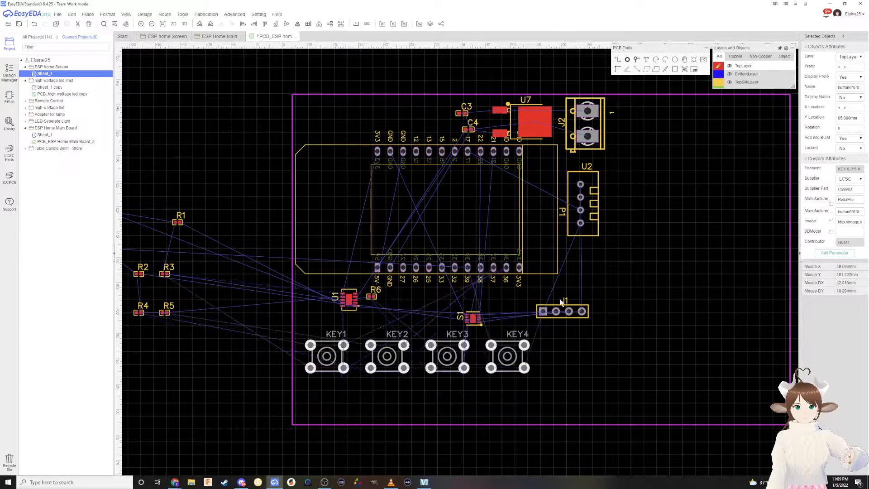
pyautogui.moveTo(559, 312)
pyautogui.mouseDown()
pyautogui.moveTo(559, 296)
pyautogui.moveTo(552, 300)
pyautogui.mouseUp()
# Shrink the board outline by pulling its right and lower edges in close to the placed components
pyautogui.moveTo(791, 263); pyautogui.dragTo(609, 230)
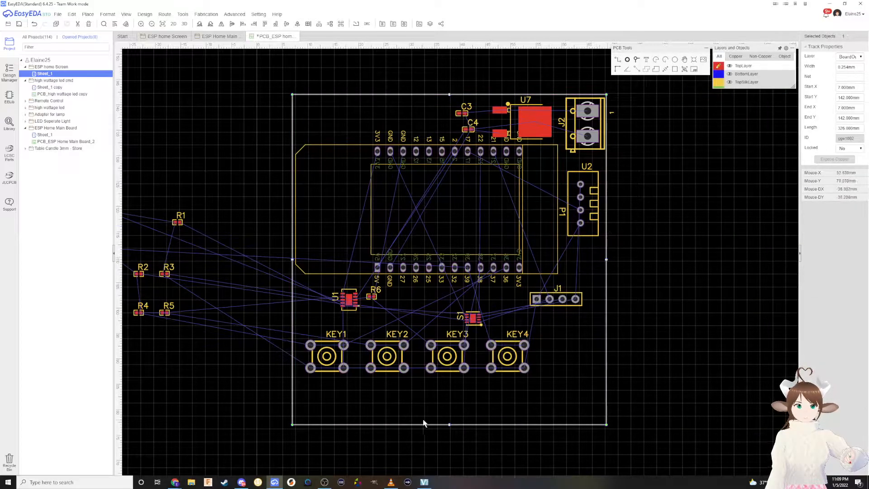
pyautogui.moveTo(420, 426); pyautogui.dragTo(415, 378)
# Close the ESP Home Main tab and check in the ESP home Screen schematic which resistors belong to S1
pyautogui.moveTo(198, 269); pyautogui.dragTo(259, 254, button='right')
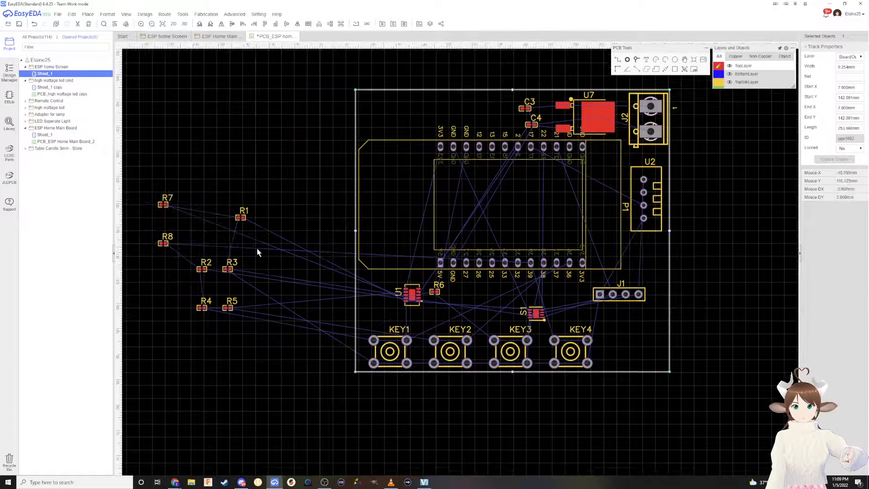
pyautogui.click(220, 37)
pyautogui.click(242, 36)
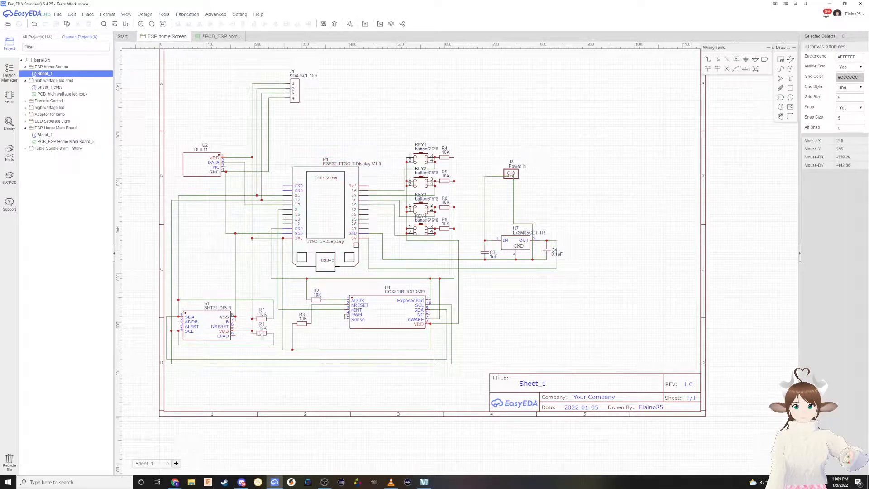
pyautogui.click(206, 37)
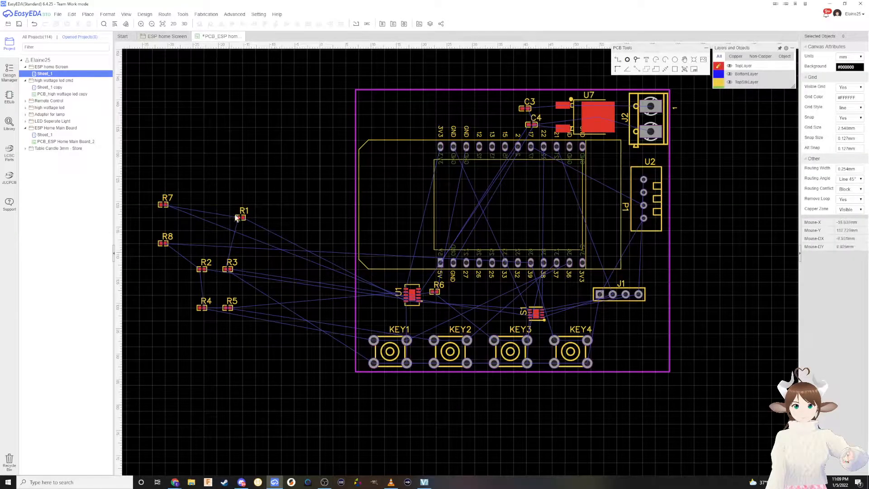
# Move resistors R1 and R7 onto the board next to S1
pyautogui.moveTo(243, 220); pyautogui.dragTo(532, 300)
pyautogui.moveTo(165, 206); pyautogui.dragTo(545, 296)
pyautogui.scroll(3, 552, 302)
pyautogui.scroll(3, 560, 330)
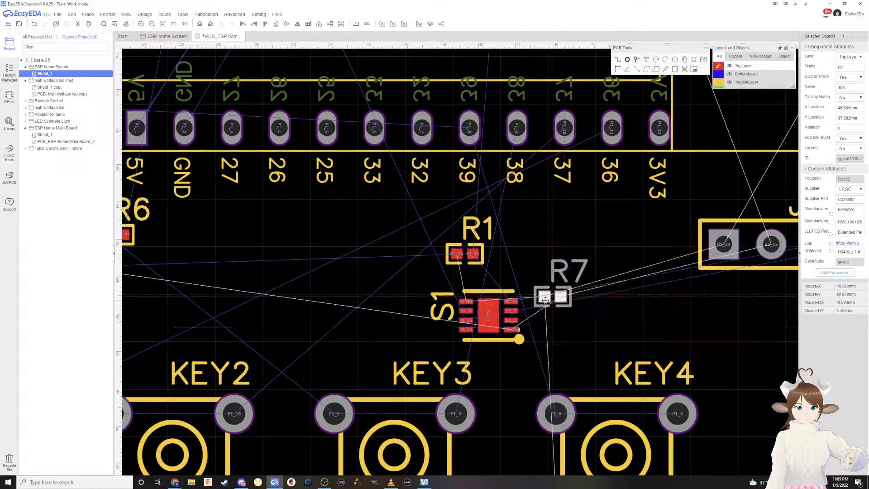
# Move S1 up toward P1's lower pins, with R1 on its left and R7 on its right
pyautogui.moveTo(466, 255); pyautogui.dragTo(343, 256)
pyautogui.moveTo(479, 316); pyautogui.dragTo(481, 231)
pyautogui.scroll(-3, 528, 268)
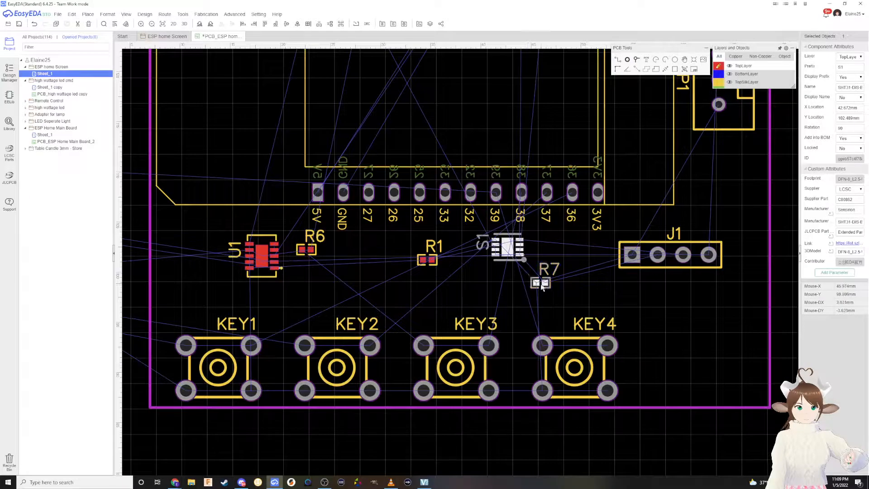
pyautogui.moveTo(542, 286); pyautogui.dragTo(551, 244)
# Move header J1 down into the board's lower-right corner beside KEY4
pyautogui.moveTo(652, 259); pyautogui.dragTo(673, 379)
pyautogui.scroll(1, 527, 262)
pyautogui.scroll(-3, 527, 263)
pyautogui.moveTo(547, 248); pyautogui.dragTo(552, 312, button='right')
pyautogui.scroll(1, 542, 314)
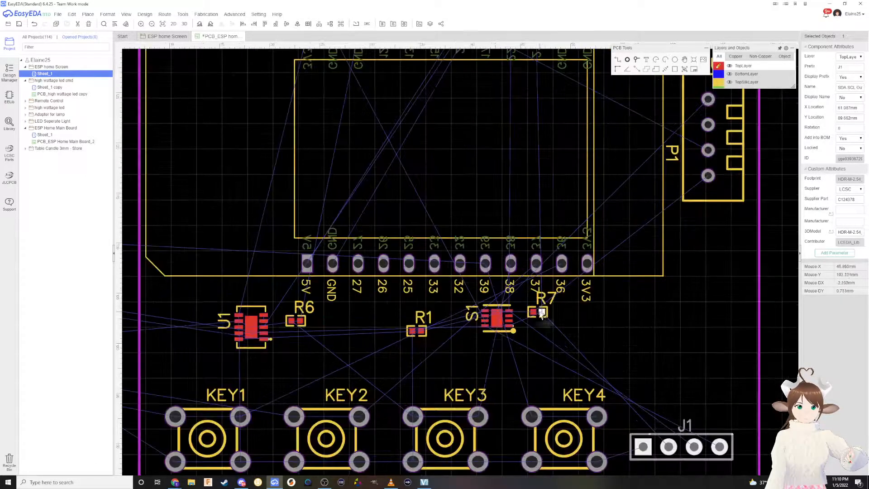
# Arrange R1 and R7 side by side directly above S1
pyautogui.moveTo(424, 319); pyautogui.dragTo(502, 334)
pyautogui.moveTo(497, 297); pyautogui.dragTo(523, 305)
pyautogui.scroll(1, 522, 307)
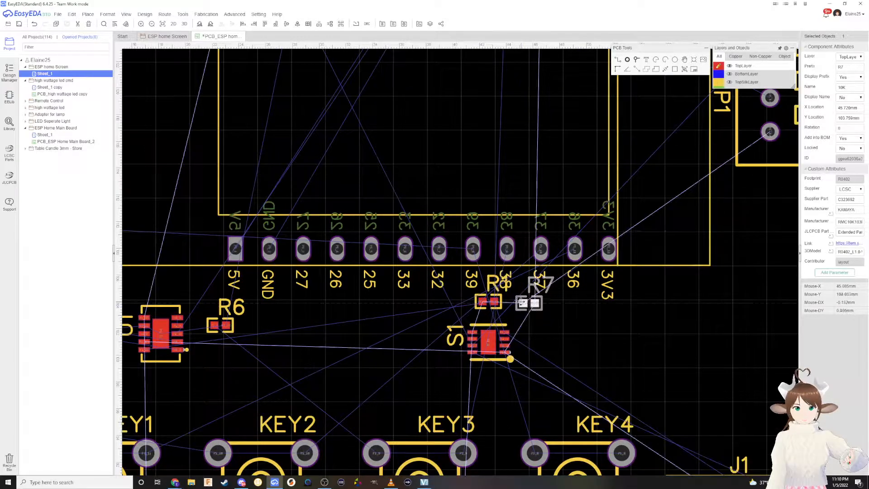
# Select S1, R1 and R7 together and shift the group slightly down from P1's lower pin row
pyautogui.moveTo(540, 361); pyautogui.dragTo(498, 315)
pyautogui.scroll(-4, 551, 330)
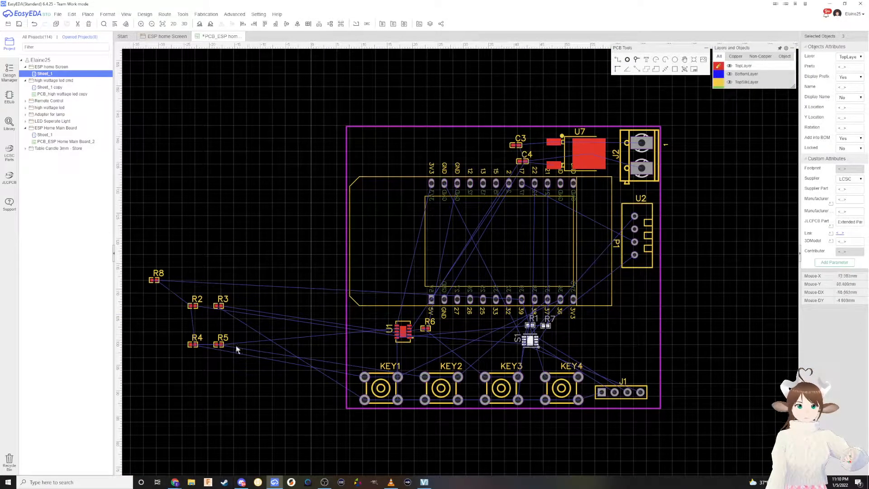
pyautogui.scroll(2, 443, 334)
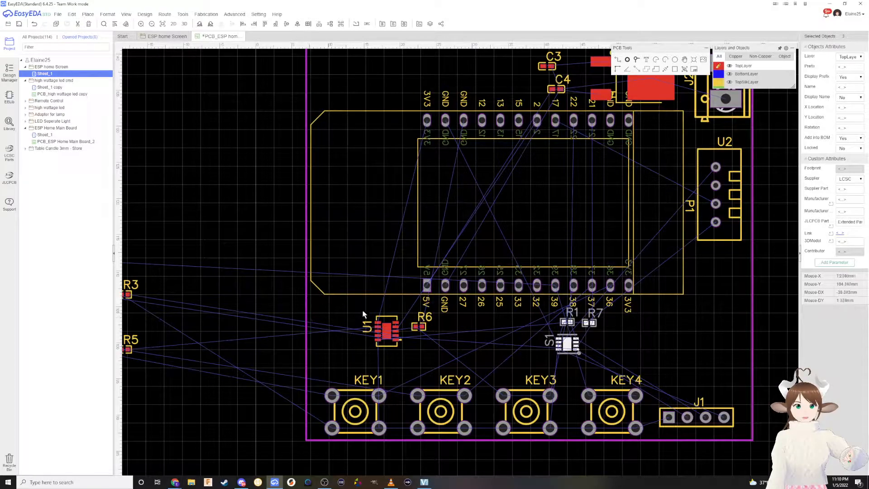
# Bring R3, R5 and R4 inside the board outline, placing R3 above KEY1, R5 above KEY2 and R4 just above U1
pyautogui.moveTo(339, 313); pyautogui.dragTo(466, 303, button='right')
pyautogui.moveTo(255, 286); pyautogui.dragTo(476, 362)
pyautogui.moveTo(252, 340); pyautogui.dragTo(563, 363)
pyautogui.moveTo(221, 340); pyautogui.dragTo(487, 302)
# Check R3's wiring in the schematic, then place R3 and R2 beside U1 on the PCB and R4 above KEY1
pyautogui.click(161, 36)
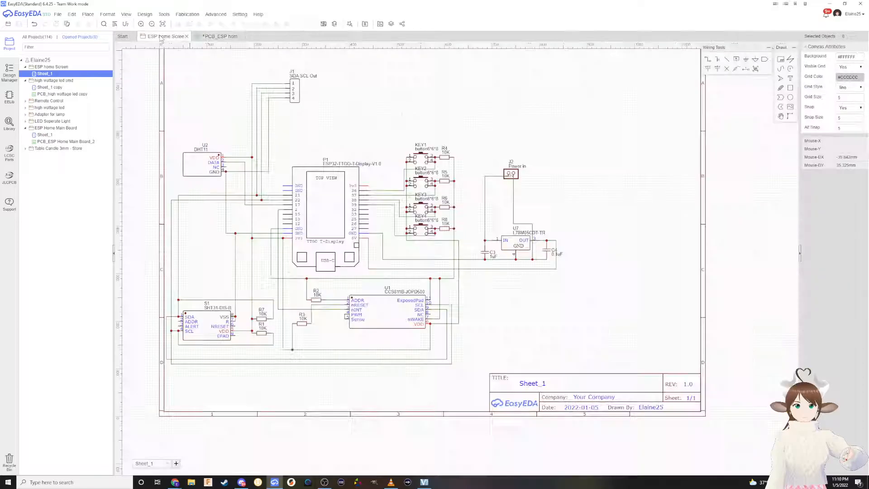
pyautogui.scroll(2, 335, 319)
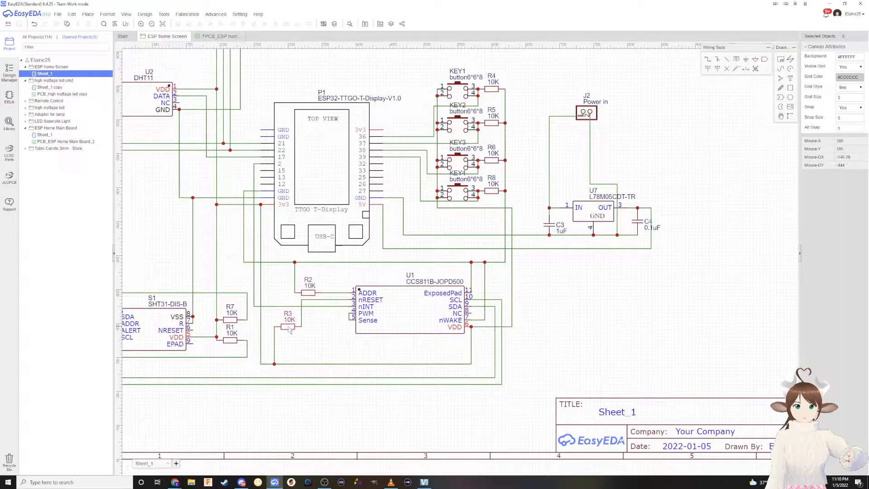
pyautogui.click(213, 37)
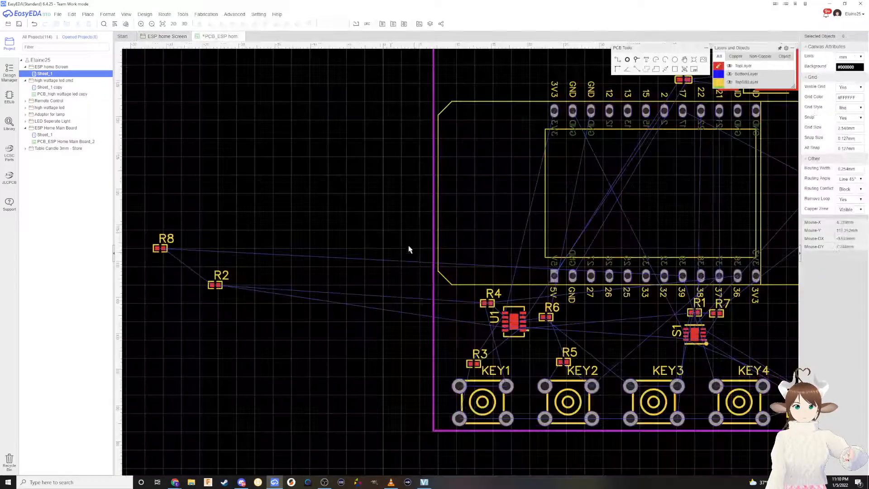
pyautogui.moveTo(471, 362); pyautogui.dragTo(477, 326)
pyautogui.moveTo(400, 294); pyautogui.dragTo(489, 359)
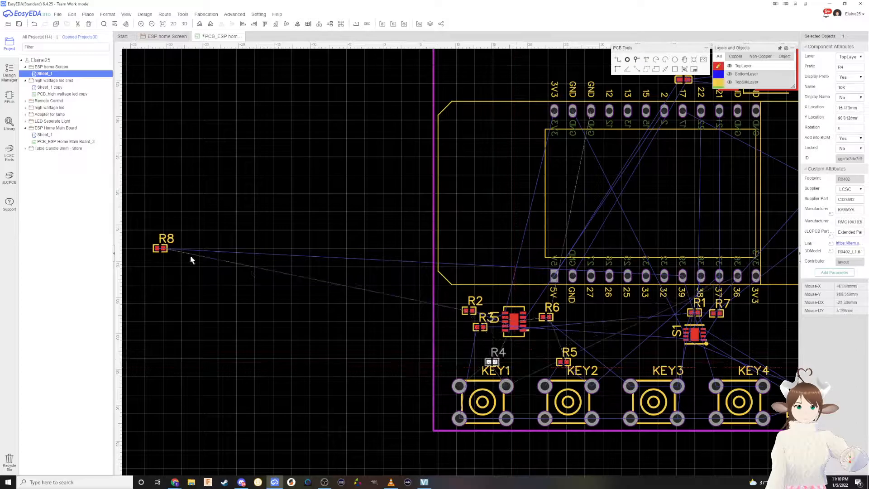
# Bring R8 inside the board outline and place it directly above KEY4
pyautogui.moveTo(163, 249); pyautogui.dragTo(582, 336)
pyautogui.scroll(-1, 620, 320)
pyautogui.scroll(1, 679, 329)
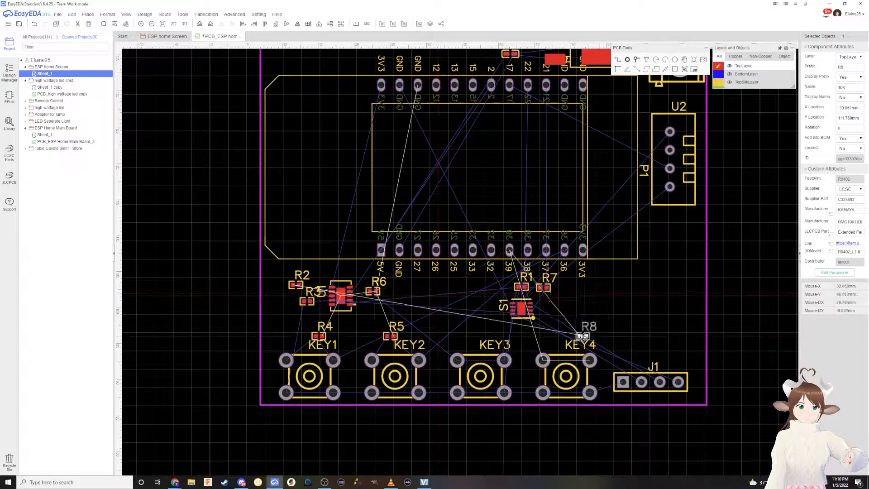
pyautogui.scroll(-1, 569, 317)
pyautogui.scroll(-5, 528, 319)
pyautogui.scroll(6, 559, 359)
pyautogui.moveTo(522, 250); pyautogui.dragTo(581, 339, button='right')
pyautogui.scroll(3, 469, 285)
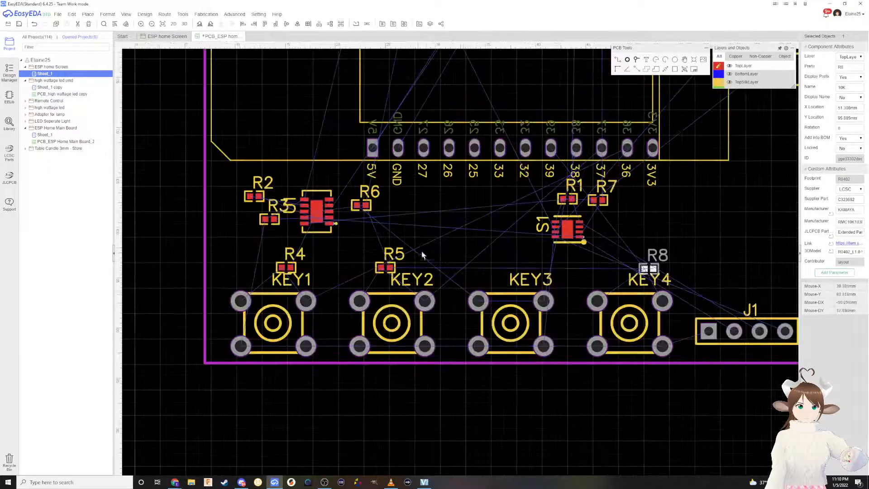
# Check the key resistors in the schematic and move R6 from beside U1 to directly above KEY3 on the PCB
pyautogui.click(166, 36)
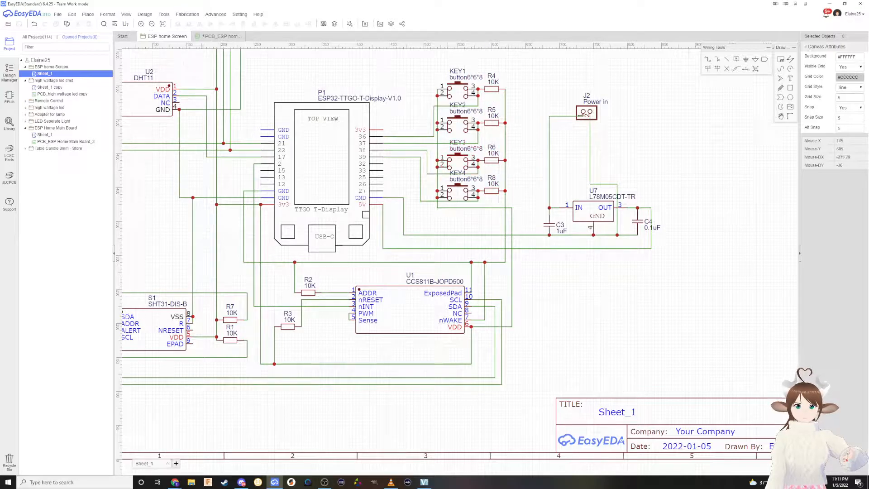
pyautogui.click(222, 37)
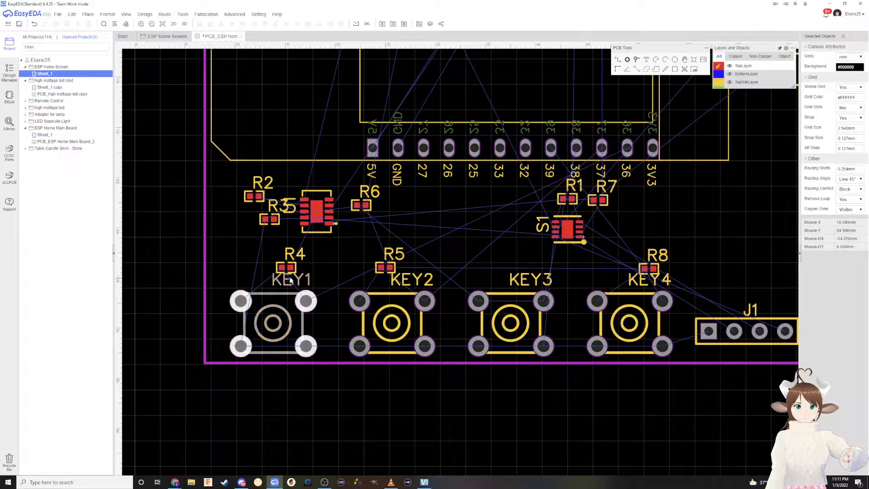
pyautogui.moveTo(358, 203); pyautogui.dragTo(505, 272)
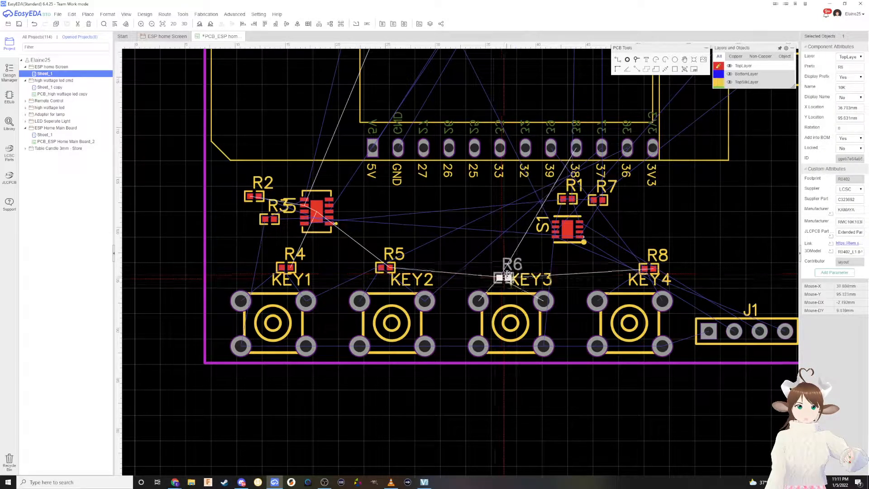
# Move U2 down along the board's right side and place U7 in the gap between J2 and U2
pyautogui.scroll(-3, 505, 272)
pyautogui.moveTo(585, 222); pyautogui.dragTo(549, 259, button='right')
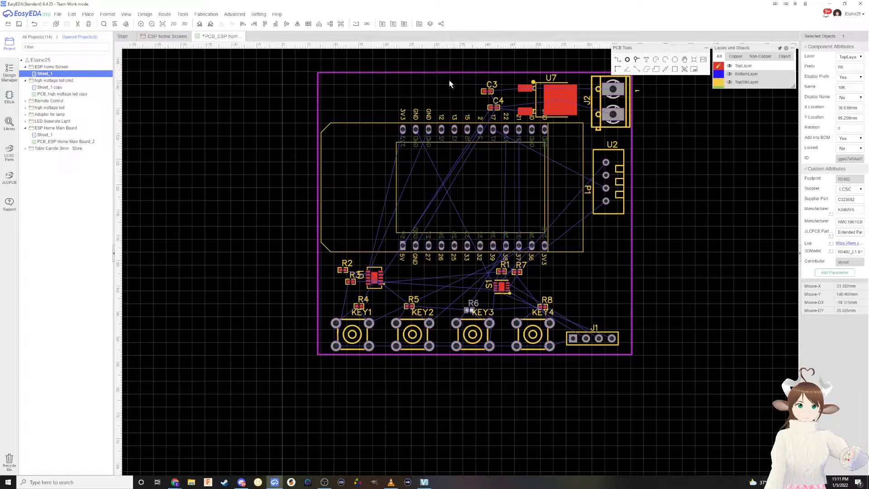
pyautogui.moveTo(611, 185); pyautogui.dragTo(614, 229)
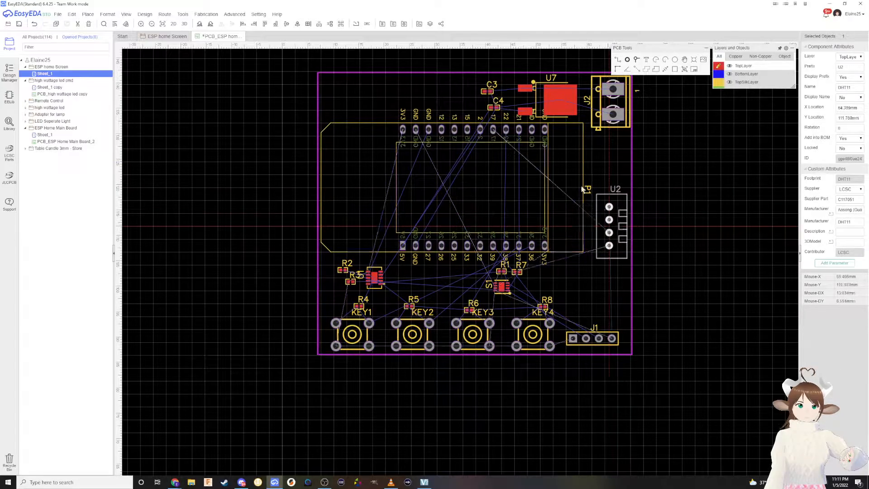
pyautogui.moveTo(558, 104); pyautogui.dragTo(608, 159)
# Place C4 and C3 one above the other inside P1's outline, to the left of U7
pyautogui.moveTo(489, 91); pyautogui.dragTo(559, 109)
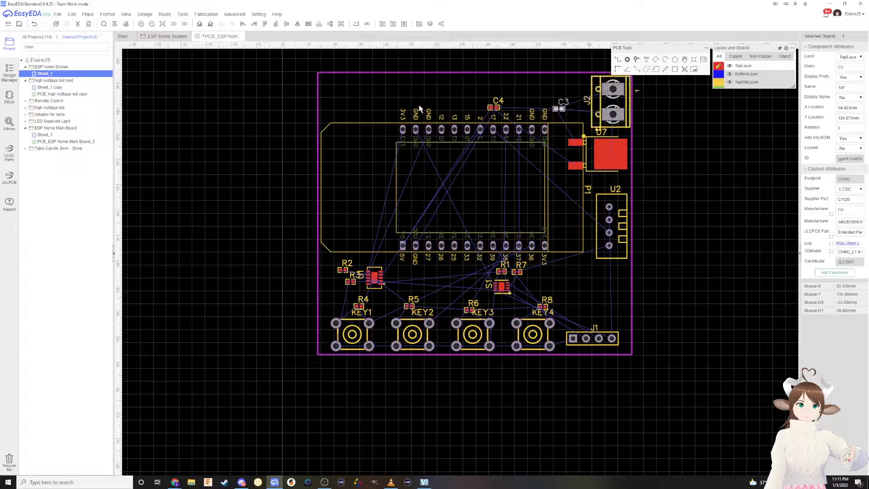
pyautogui.moveTo(498, 108); pyautogui.dragTo(539, 155)
pyautogui.moveTo(560, 113); pyautogui.dragTo(535, 174)
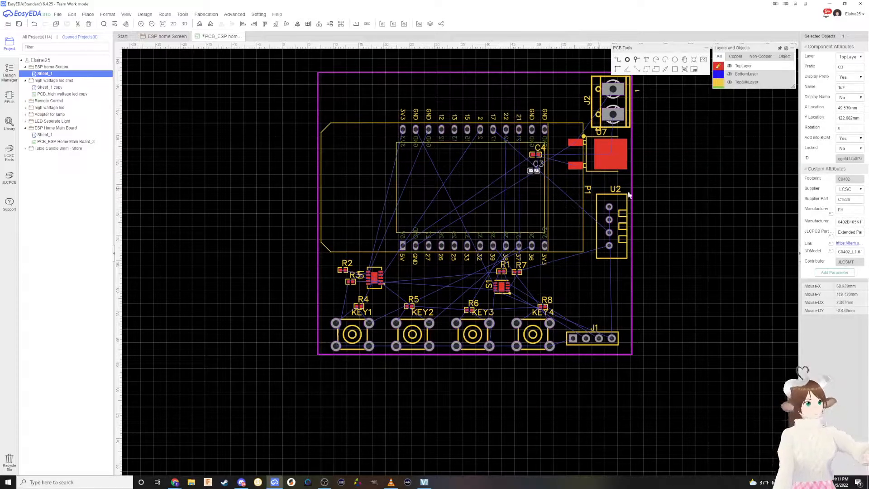
pyautogui.moveTo(610, 277); pyautogui.dragTo(627, 315, button='right')
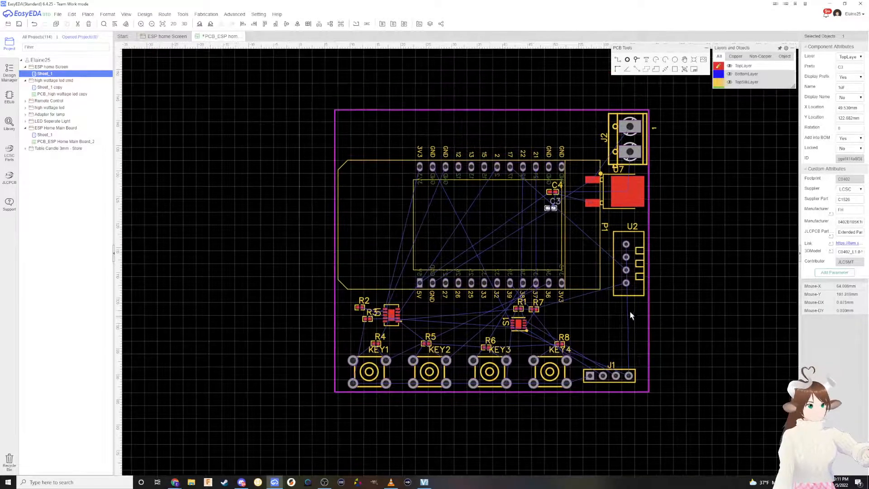
# Rotate J2 to 180° and place it directly above U7 by the board's right edge, shifting U7 slightly down
pyautogui.moveTo(621, 131); pyautogui.dragTo(356, 176)
pyautogui.click(178, 17)
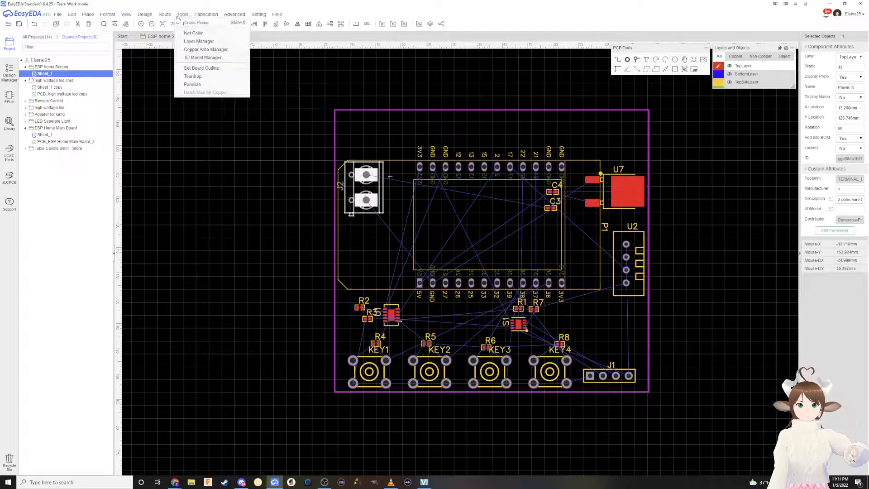
pyautogui.click(201, 176)
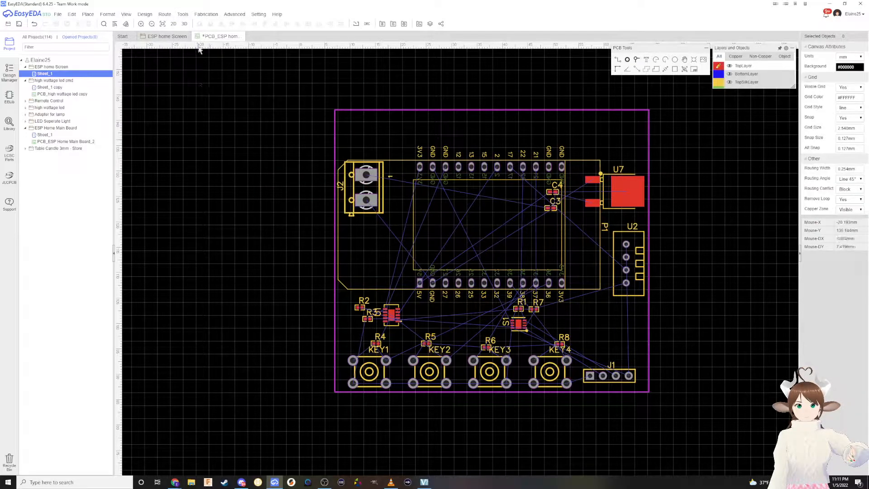
pyautogui.click(365, 188)
pyautogui.click(202, 26)
pyautogui.moveTo(365, 186); pyautogui.dragTo(366, 151)
pyautogui.moveTo(615, 202); pyautogui.dragTo(613, 212)
pyautogui.moveTo(364, 150); pyautogui.dragTo(614, 161)
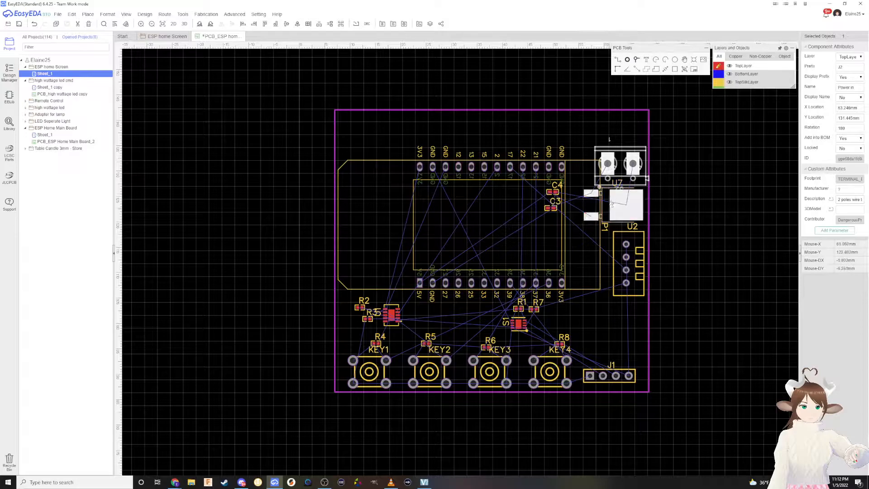
# Shift U2 slightly left and nudge U7 and J2 down to tighten the column along the right edge
pyautogui.moveTo(623, 257); pyautogui.dragTo(611, 254)
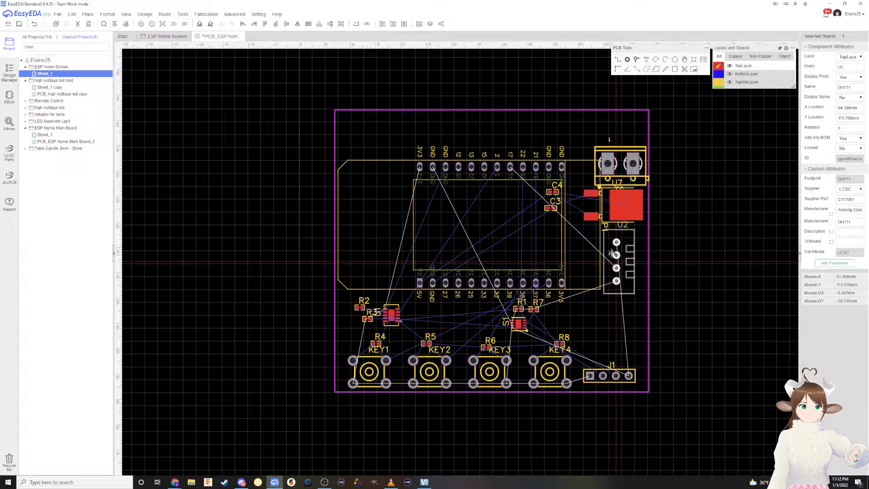
pyautogui.moveTo(620, 203); pyautogui.dragTo(622, 214)
pyautogui.moveTo(607, 164); pyautogui.dragTo(610, 172)
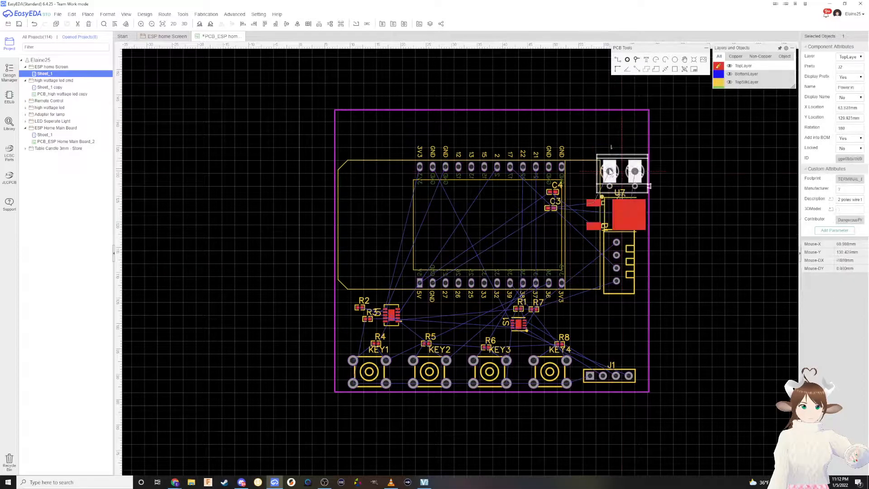
# Lower the board outline's top edge to just above P1 and fit J2, U7 and U2 below it
pyautogui.moveTo(507, 112); pyautogui.dragTo(514, 144)
pyautogui.moveTo(634, 171); pyautogui.dragTo(634, 162)
pyautogui.moveTo(628, 207); pyautogui.dragTo(629, 201)
pyautogui.moveTo(616, 242); pyautogui.dragTo(617, 243)
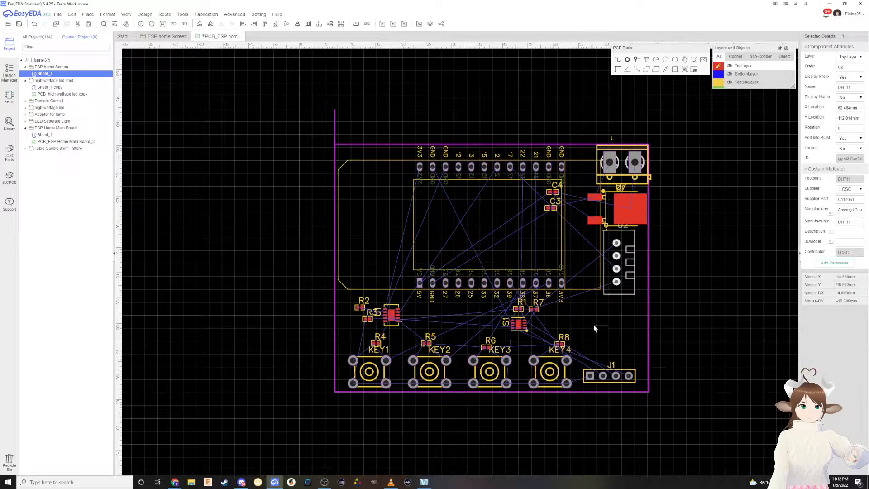
# Try to shift R2, R3 and U1 to the right as a group
pyautogui.scroll(3, 546, 319)
pyautogui.moveTo(310, 318); pyautogui.dragTo(180, 283)
pyautogui.moveTo(285, 311); pyautogui.dragTo(383, 318)
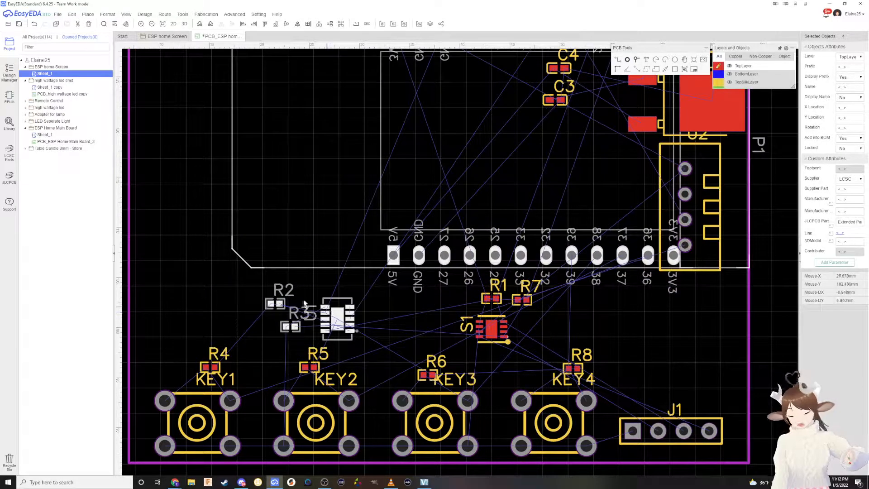
pyautogui.hotkey('ctrl', 'z')
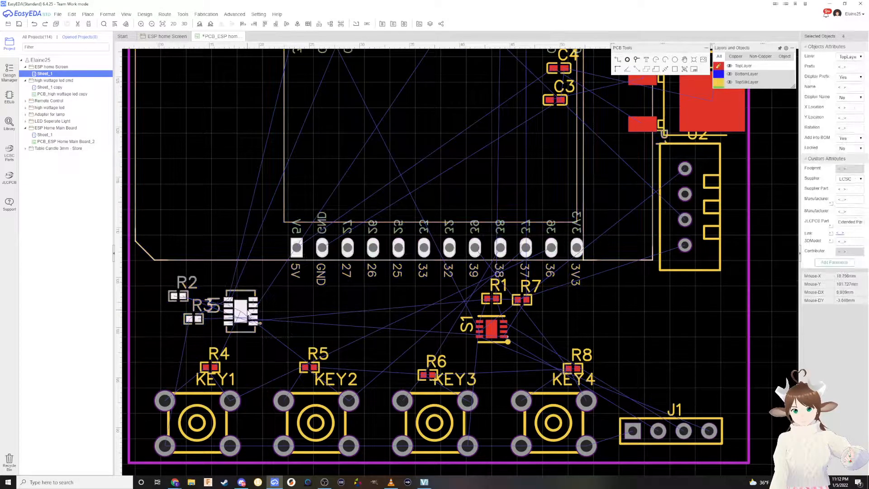
pyautogui.moveTo(257, 314); pyautogui.dragTo(306, 315)
pyautogui.press('Escape')
# Move U1 right beneath P1's 5V pin and arrange R3 and R2 side by side at its upper left
pyautogui.moveTo(346, 302); pyautogui.dragTo(317, 309)
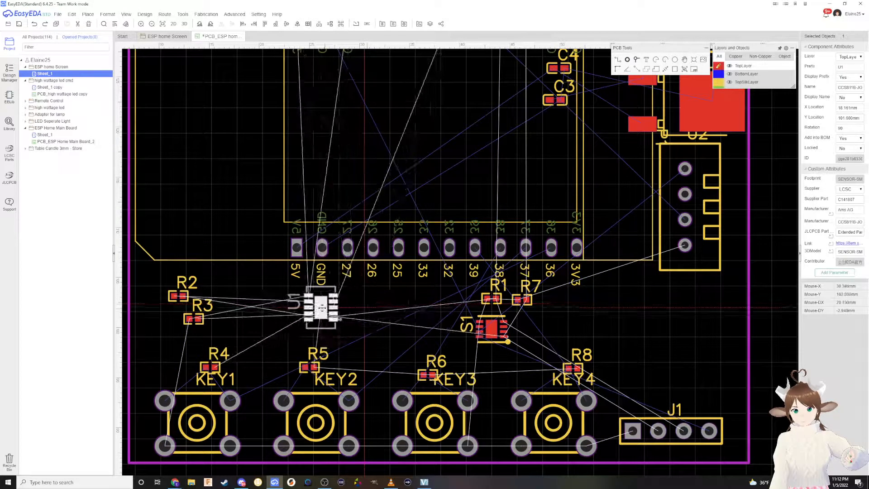
pyautogui.moveTo(194, 320); pyautogui.dragTo(262, 322)
pyautogui.moveTo(178, 296); pyautogui.dragTo(256, 291)
pyautogui.scroll(-2, 346, 347)
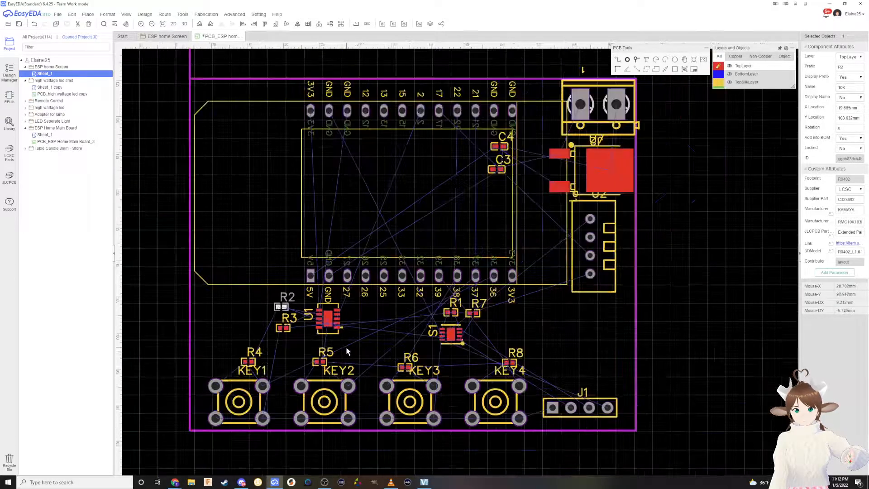
pyautogui.moveTo(283, 331); pyautogui.dragTo(256, 308)
pyautogui.moveTo(326, 319); pyautogui.dragTo(311, 326)
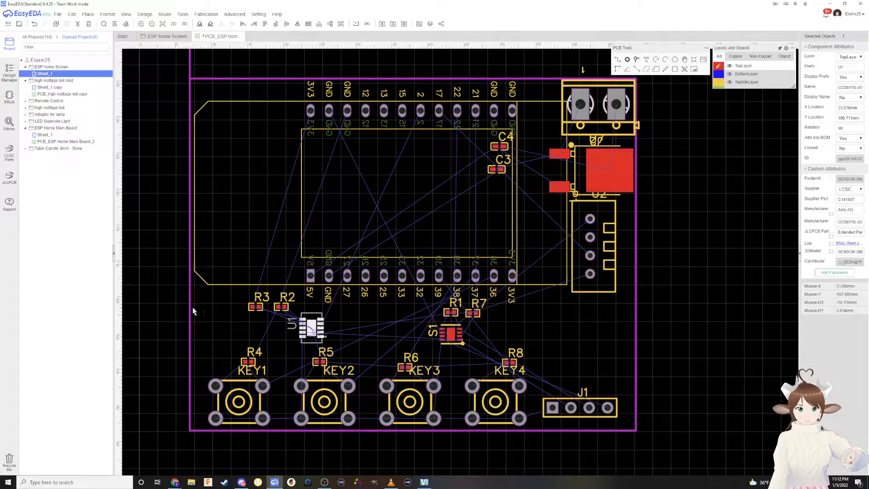
# Shift U2 right to the board edge and P1 slightly up and left, and save the PCB
pyautogui.moveTo(612, 268); pyautogui.dragTo(626, 269)
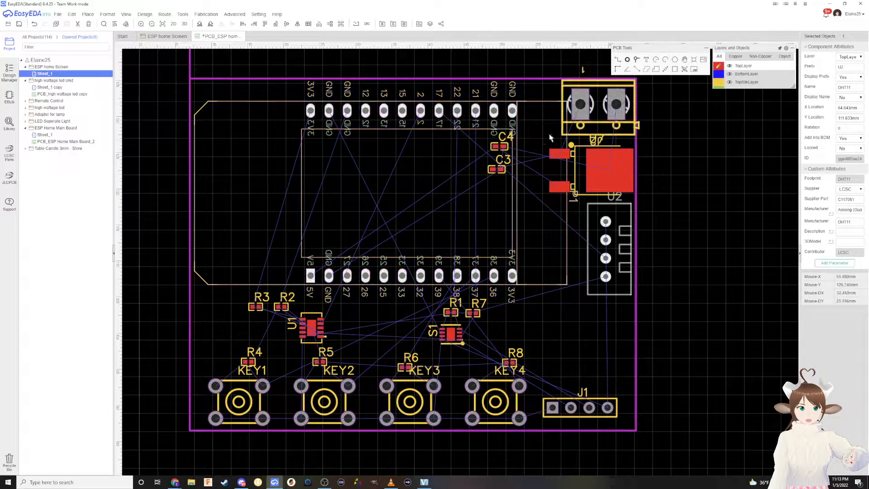
pyautogui.click(339, 165)
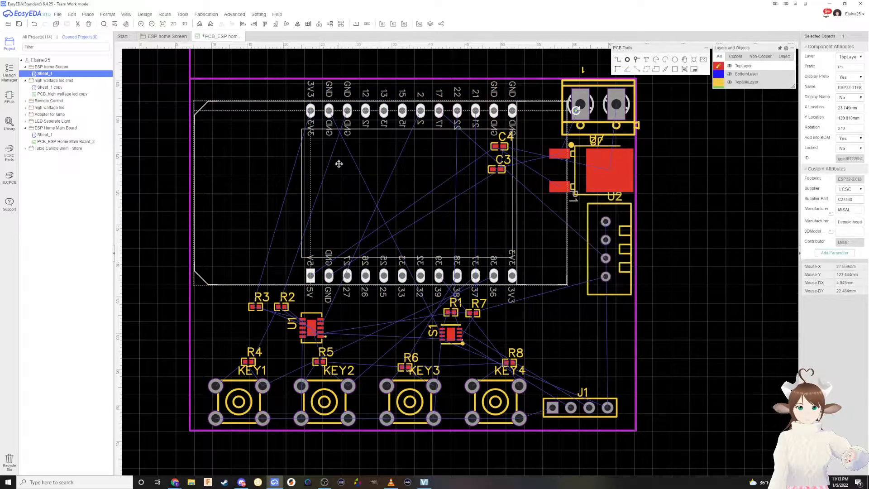
pyautogui.moveTo(339, 163); pyautogui.dragTo(336, 160)
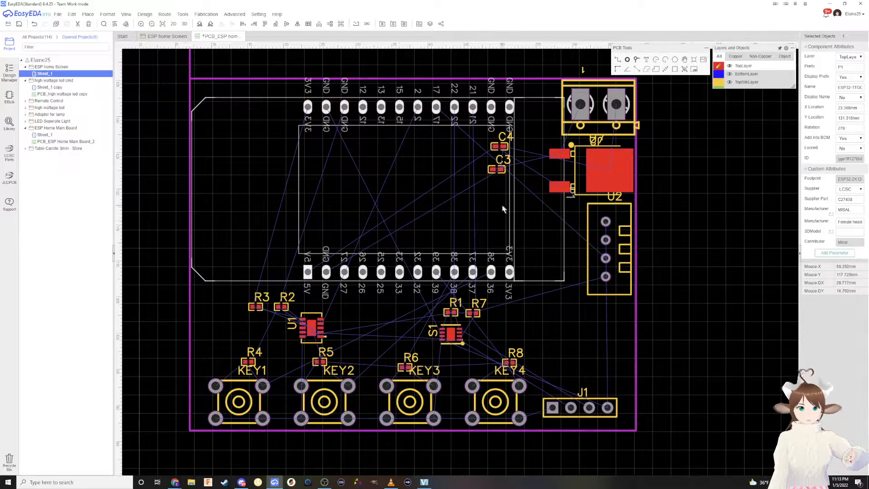
pyautogui.click(663, 200)
pyautogui.scroll(3, 592, 185)
pyautogui.scroll(-3, 592, 187)
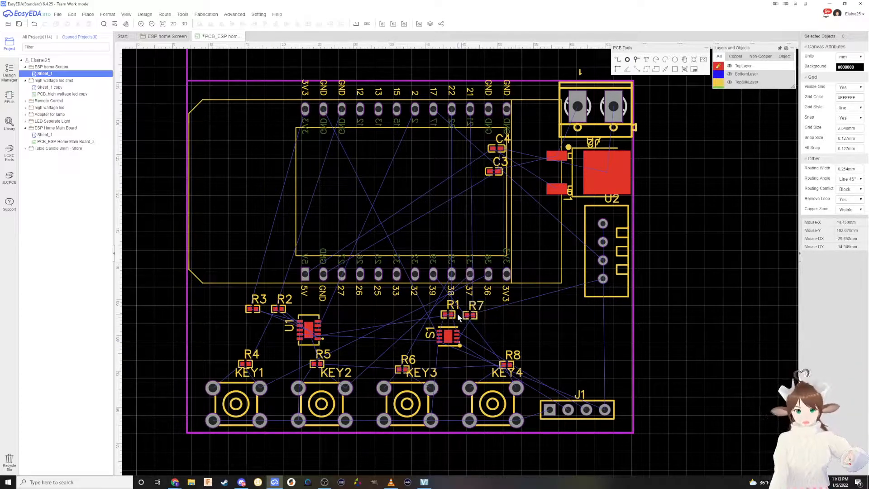
pyautogui.hotkey('ctrl', 's')
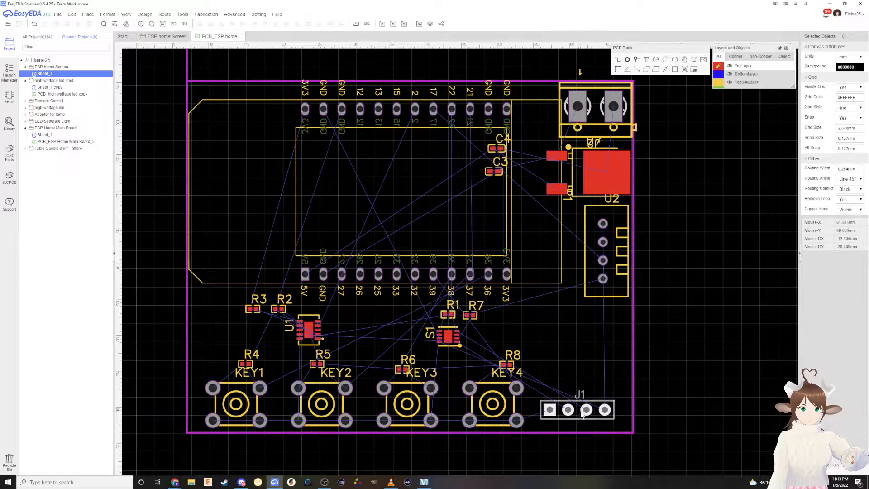
# Rotate header J1 to 90°, stand it upright in the board's lower-right corner, and save the PCB
pyautogui.click(581, 414)
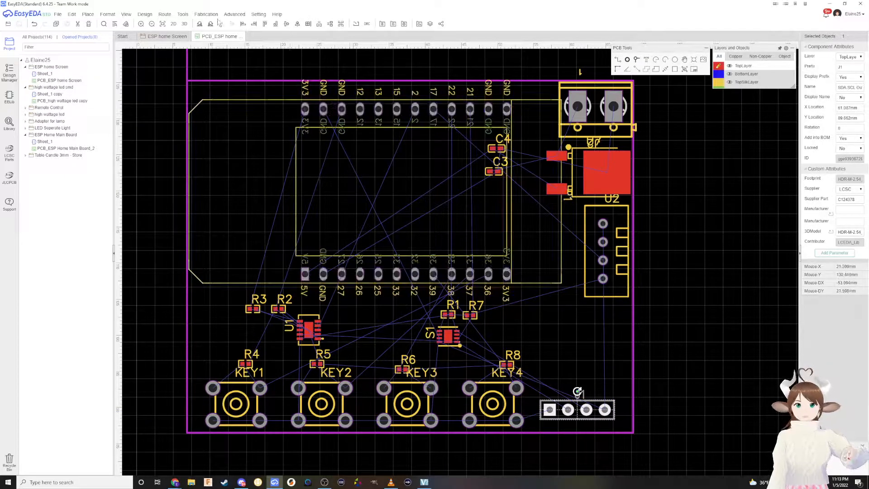
pyautogui.click(201, 25)
pyautogui.moveTo(583, 397); pyautogui.dragTo(627, 377)
pyautogui.hotkey('ctrl', 's')
# Try to auto-route the board on the top and bottom layers with the cloud router, and stop the run
pyautogui.moveTo(163, 16)
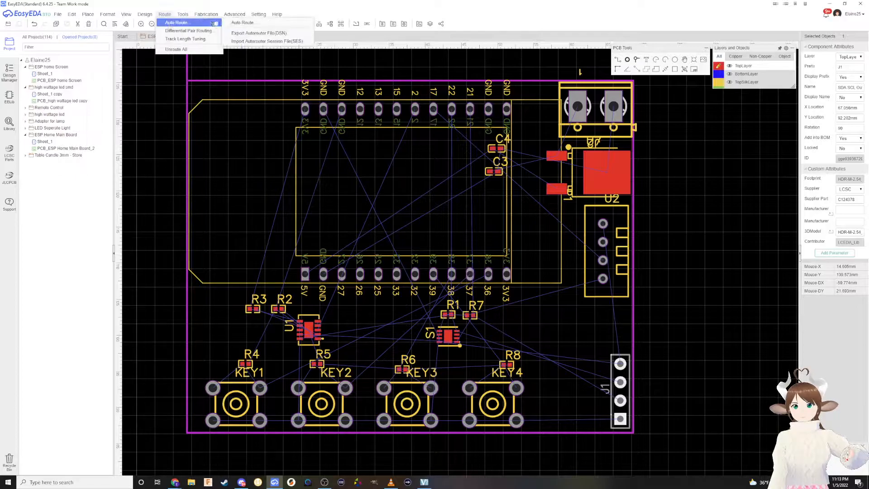
pyautogui.click(242, 22)
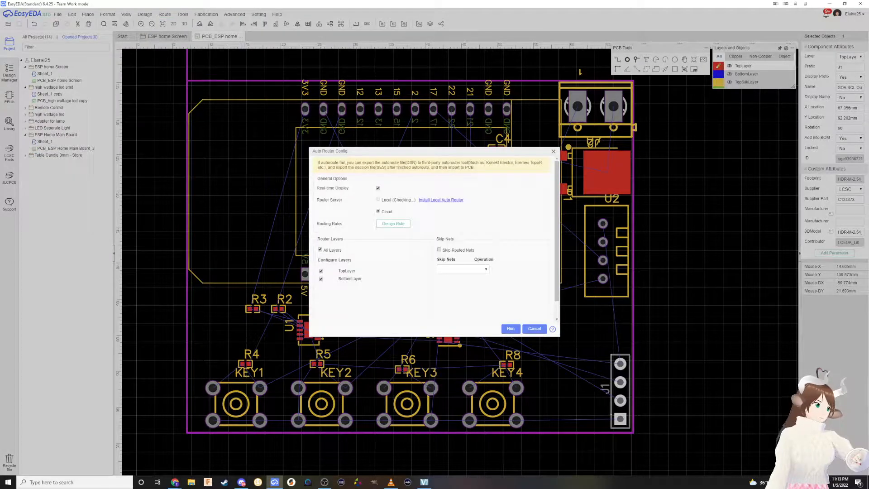
pyautogui.click(510, 329)
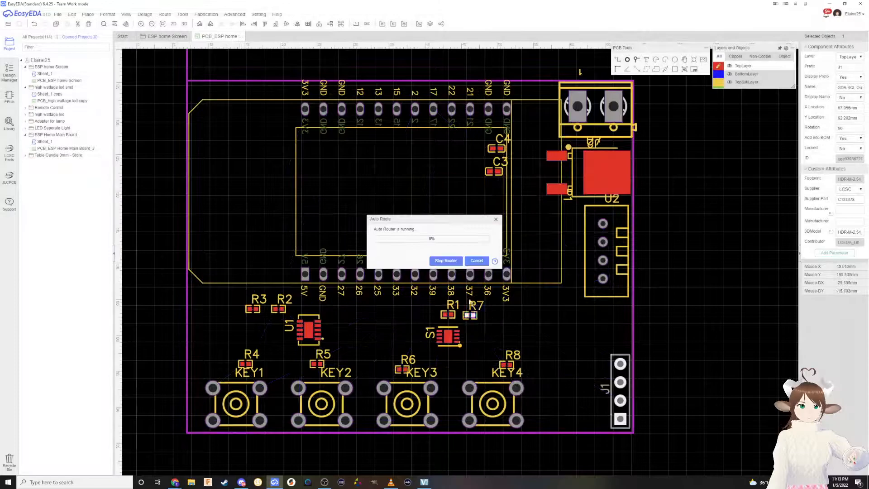
pyautogui.click(446, 261)
# Set the default design rule's track width to 0.5 mm and auto-route the board on all layers with the cloud router
pyautogui.moveTo(168, 15)
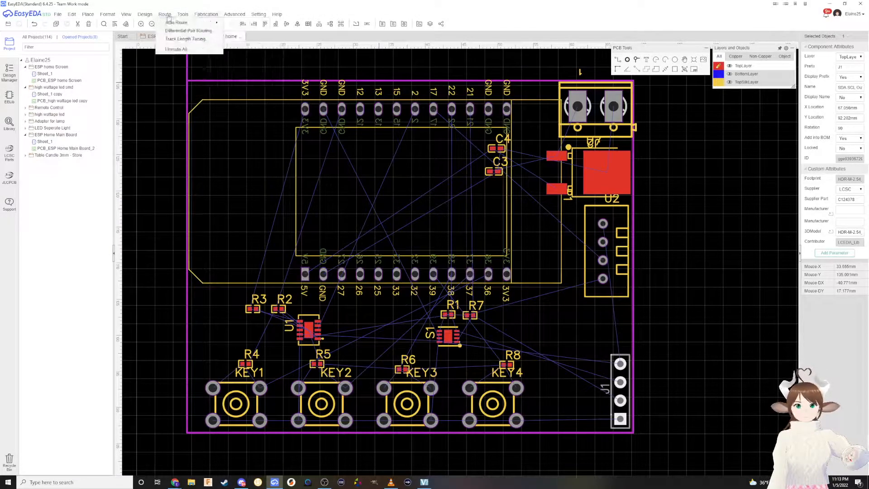
pyautogui.click(241, 23)
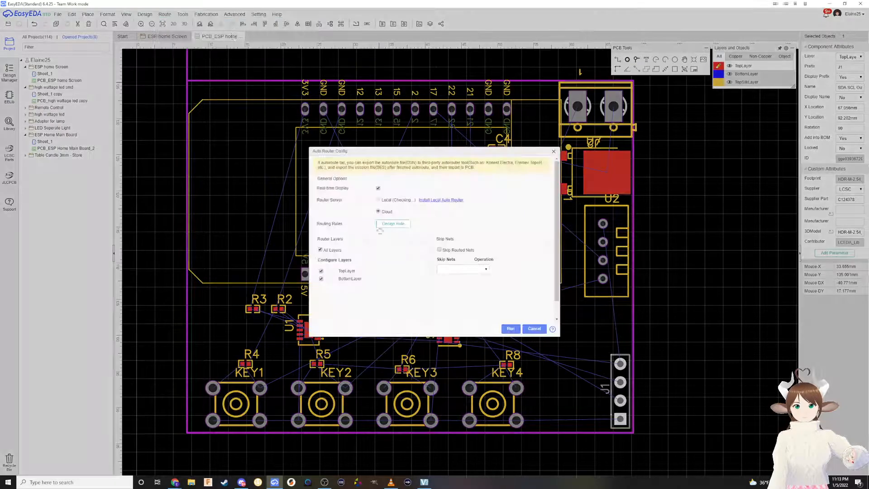
pyautogui.click(392, 223)
pyautogui.click(327, 169)
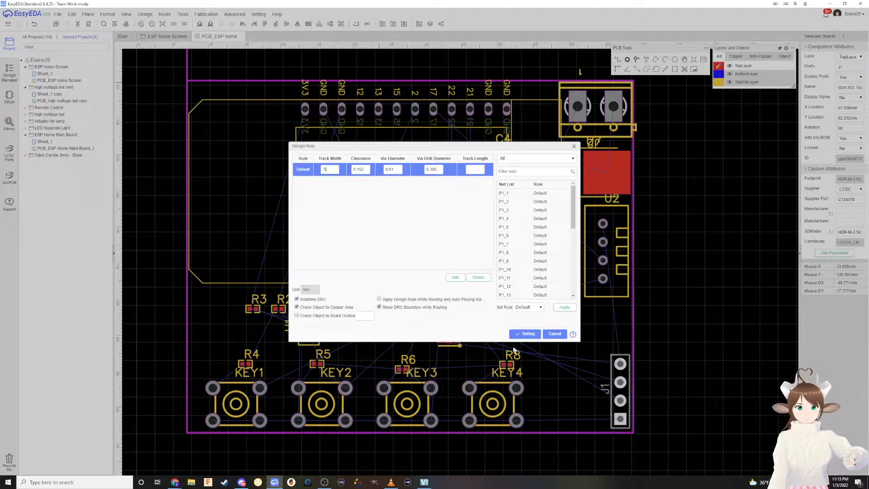
pyautogui.click(536, 333)
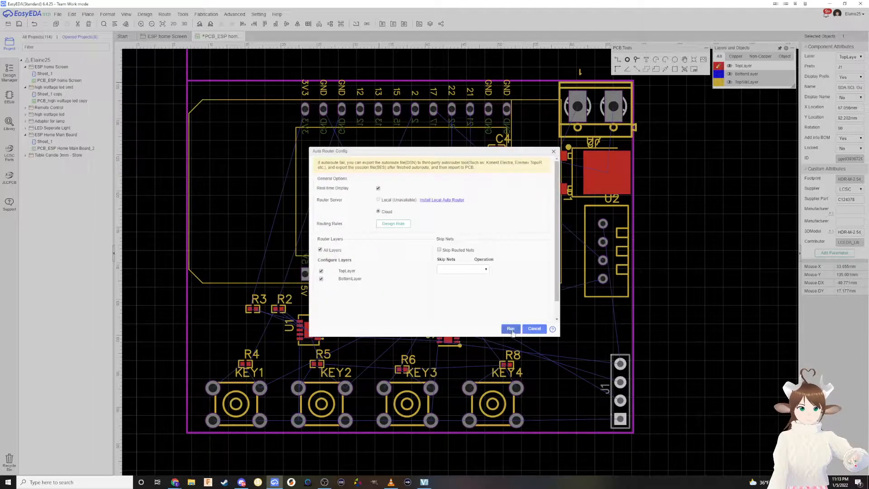
pyautogui.click(511, 329)
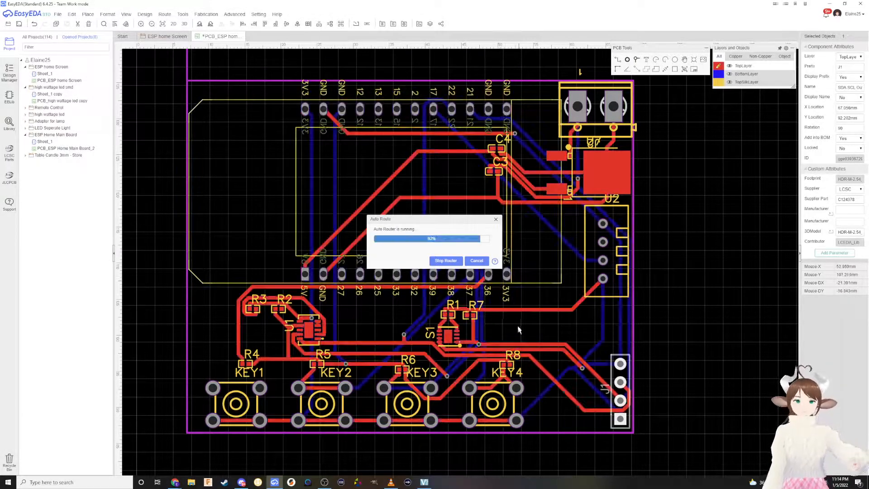
# Examine the routed traces around R1, R7, S1 and U1, and dismiss the routing summary
pyautogui.scroll(5, 454, 326)
pyautogui.scroll(6, 455, 326)
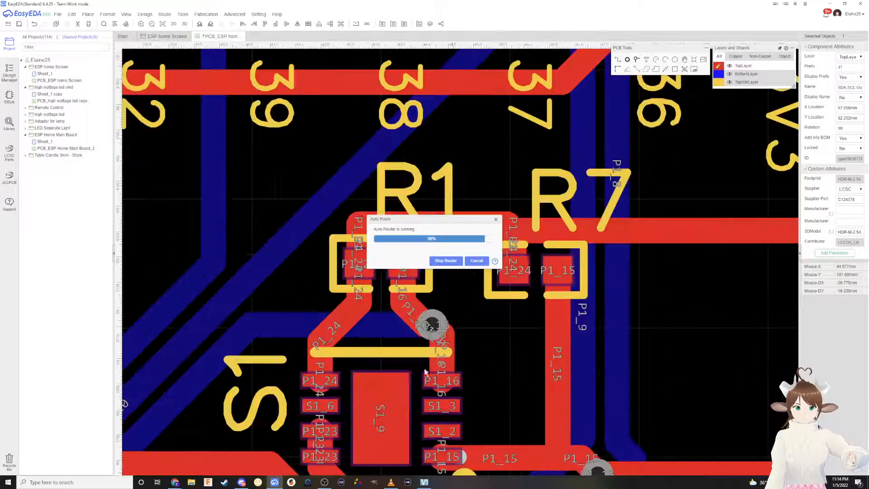
pyautogui.scroll(-3, 455, 326)
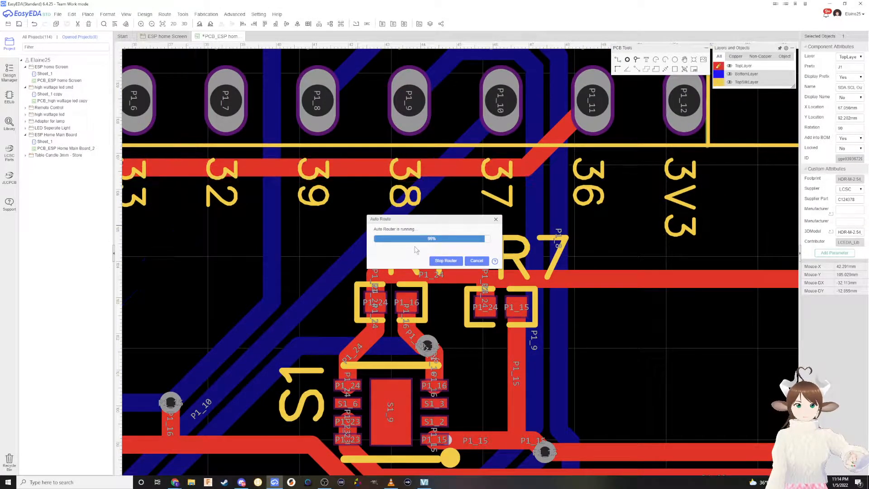
pyautogui.scroll(-6, 516, 306)
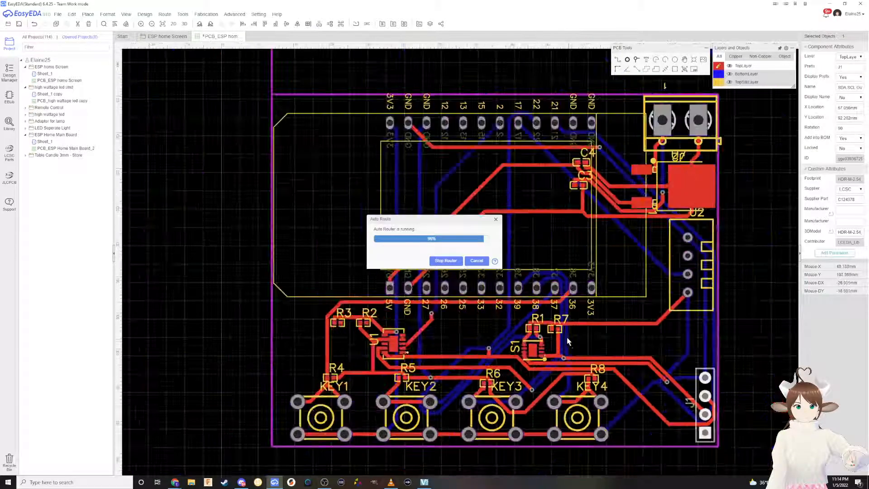
pyautogui.scroll(2, 516, 306)
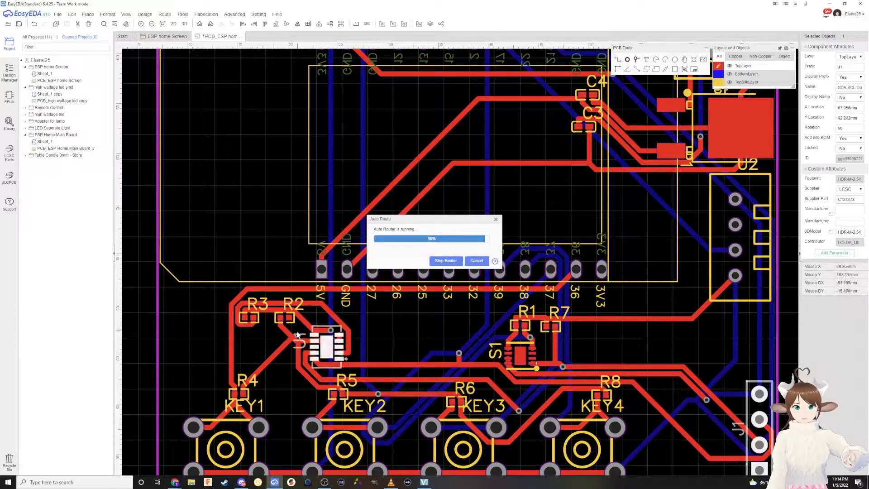
pyautogui.scroll(3, 290, 338)
pyautogui.scroll(-3, 290, 338)
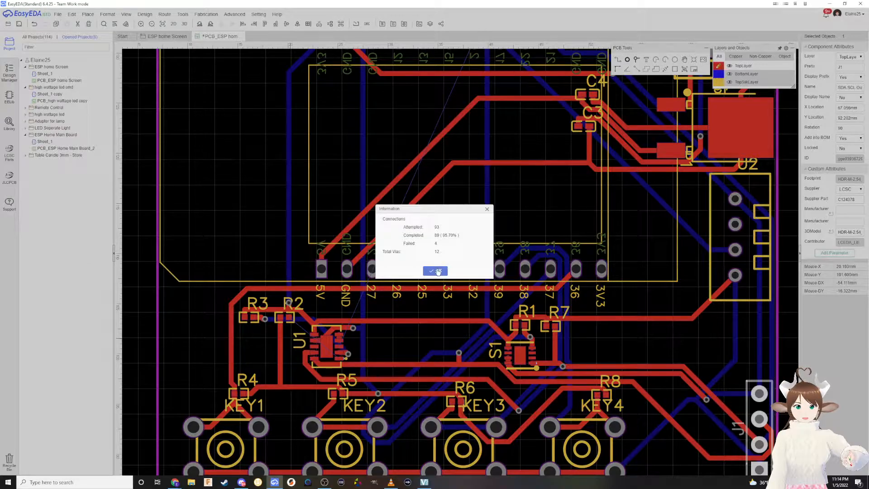
pyautogui.click(436, 271)
pyautogui.scroll(-3, 439, 253)
pyautogui.scroll(4, 446, 172)
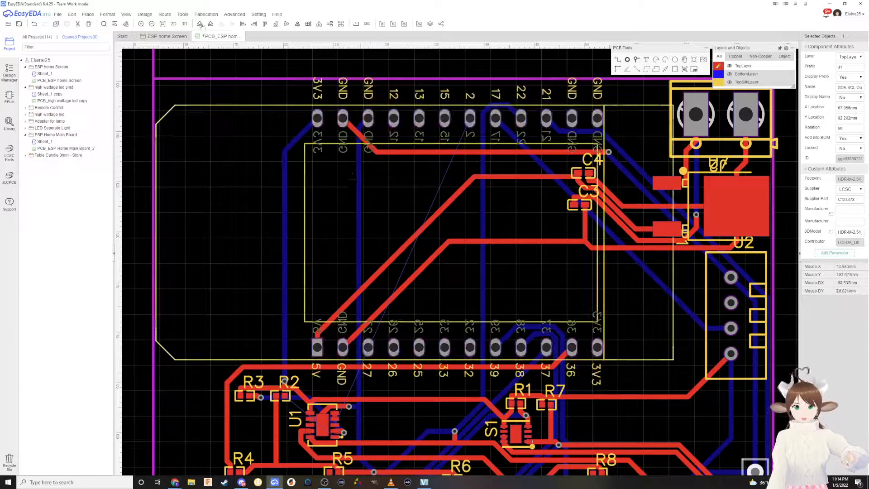
# Open the auto-router configuration, and switch to the browser to bring up the 4PCB PCB Trace Width Calculator
pyautogui.moveTo(168, 15)
pyautogui.click(235, 25)
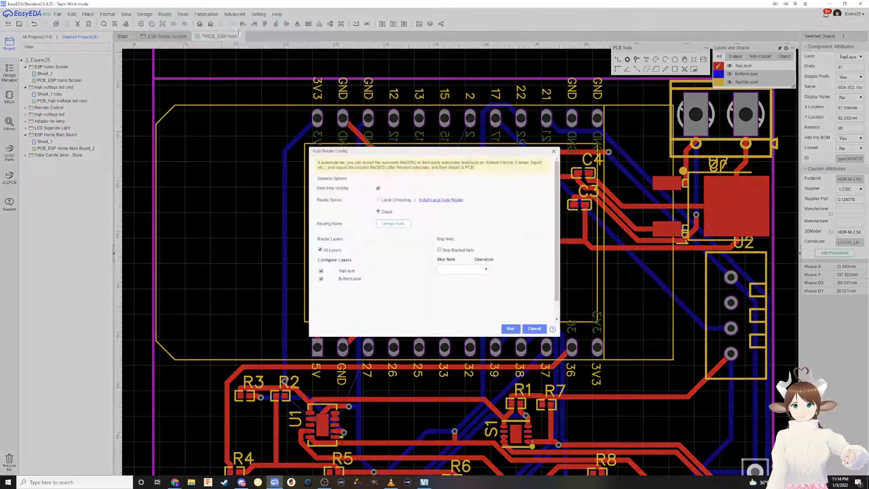
pyautogui.moveTo(175, 482)
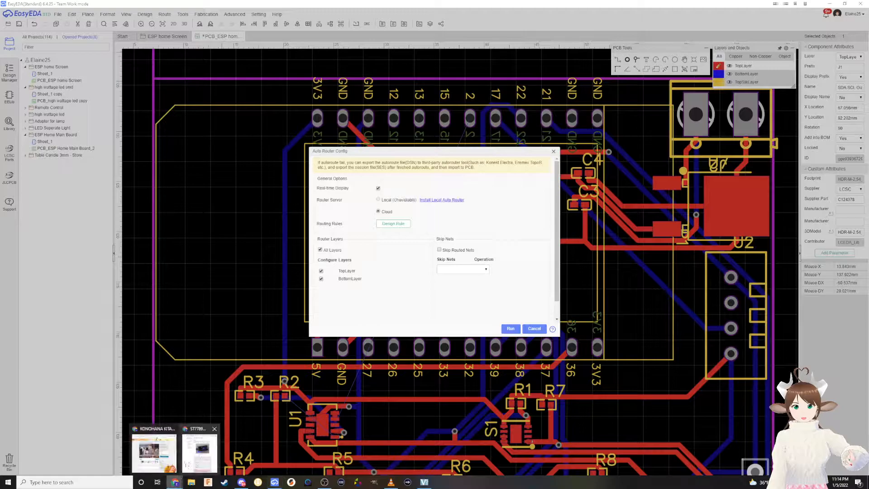
pyautogui.click(199, 452)
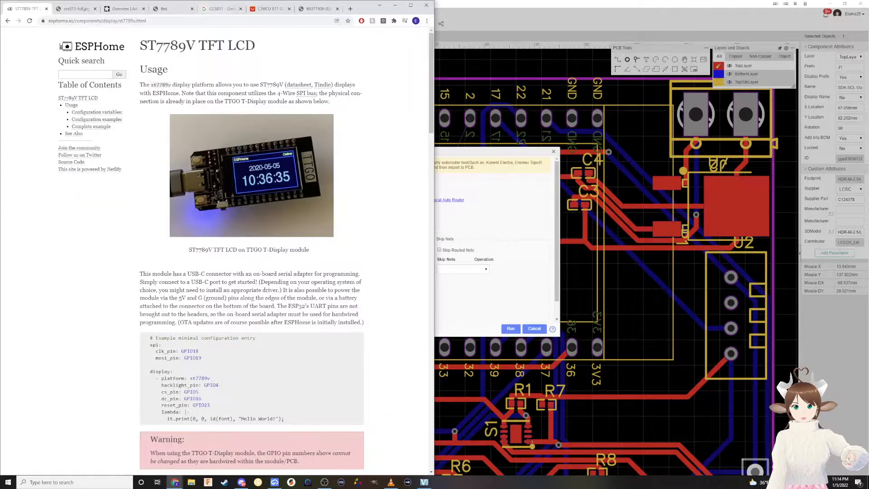
pyautogui.click(317, 8)
pyautogui.click(279, 18)
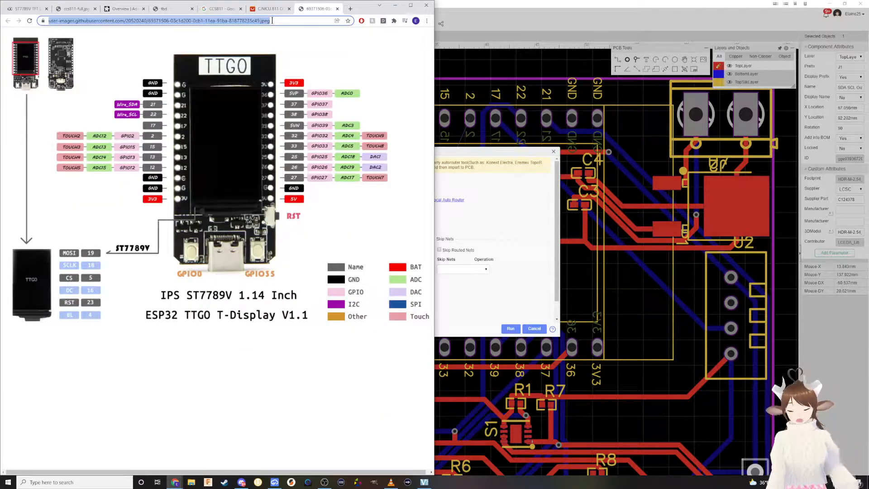
pyautogui.write('pcb')
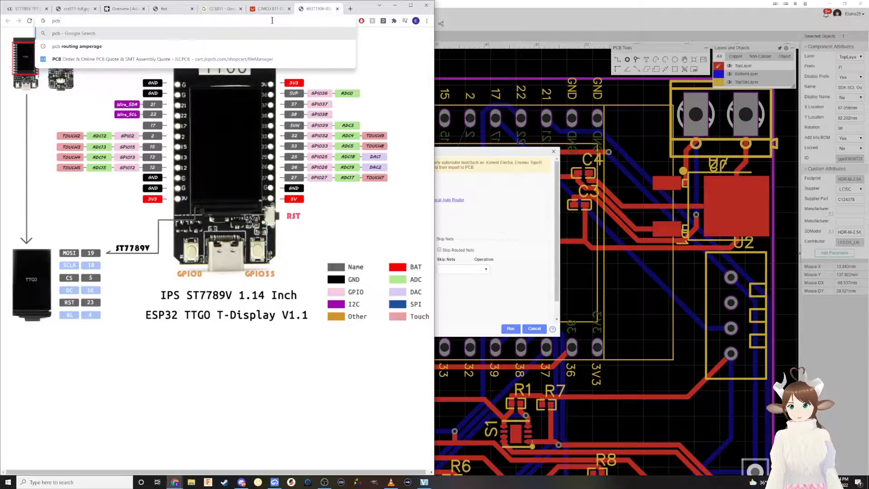
pyautogui.press('BackSpace')
pyautogui.press('BackSpace')
pyautogui.press('BackSpace')
pyautogui.write('tra')
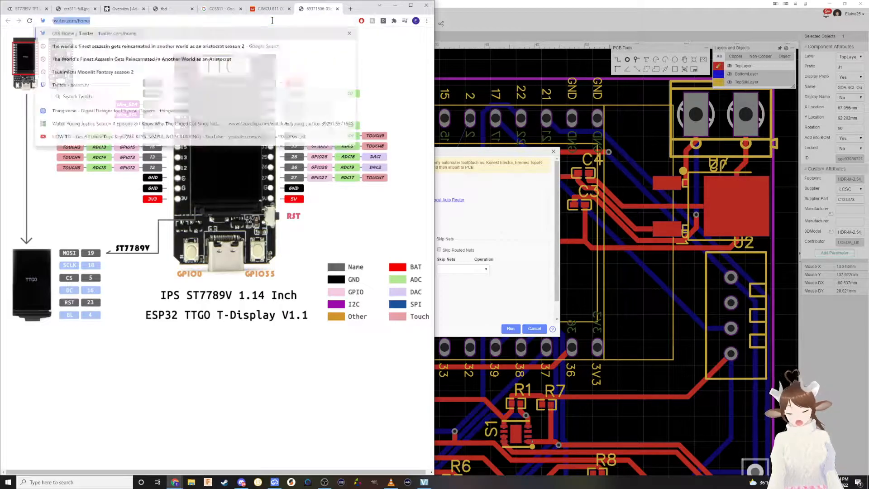
pyautogui.press('Down')
pyautogui.press('Down')
pyautogui.press('Return')
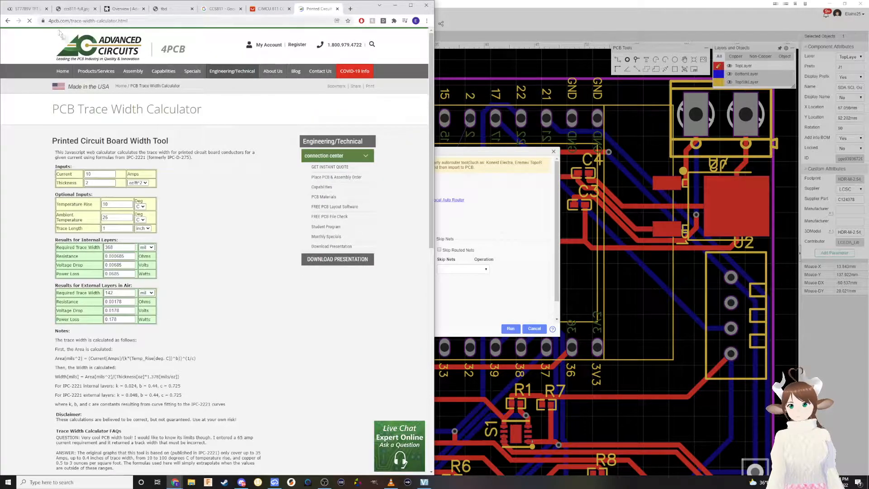
# Calculate the required trace width for 1 A on 1 oz/ft² copper, with external and internal layer results in mm
pyautogui.doubleClick(105, 183)
pyautogui.write('1')
pyautogui.click(103, 175)
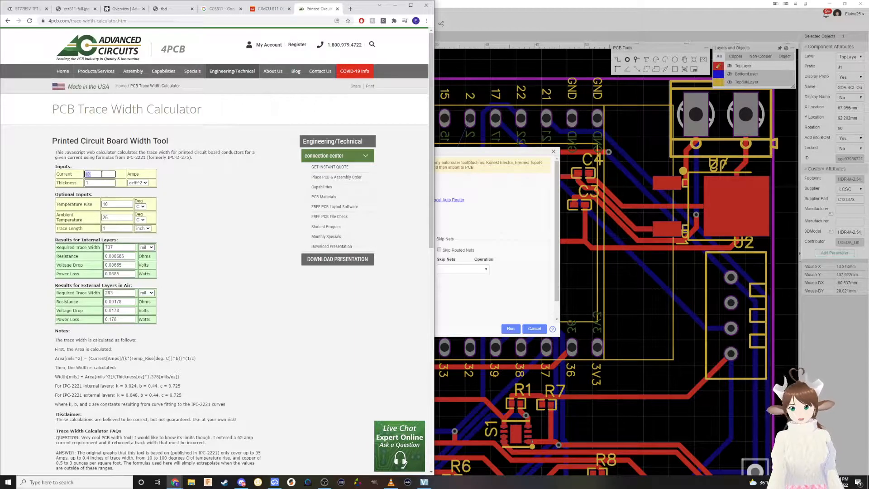
pyautogui.write('1')
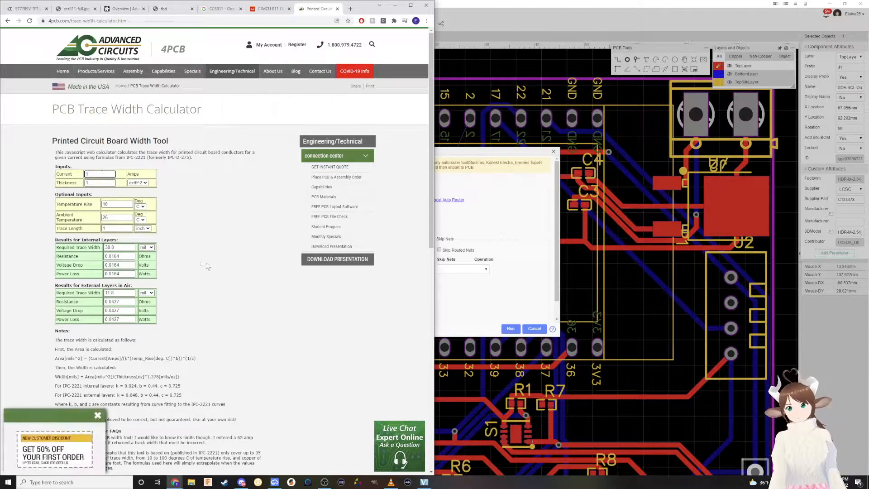
pyautogui.click(147, 292)
pyautogui.click(152, 303)
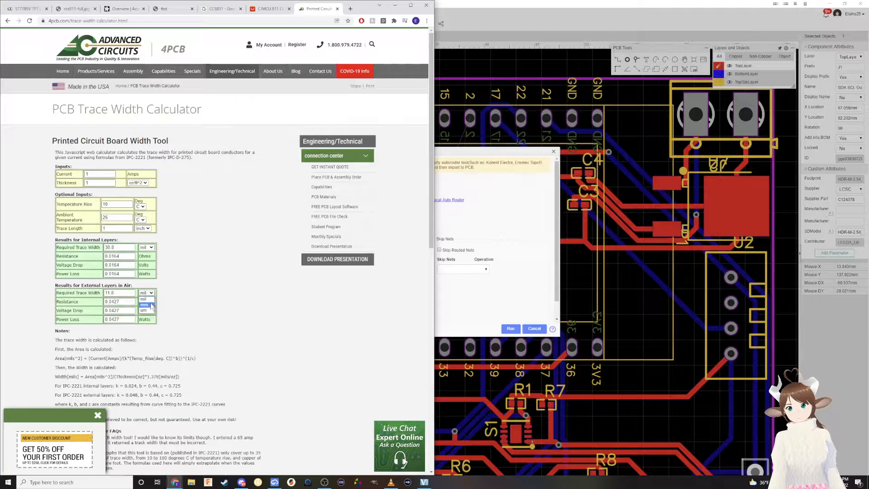
pyautogui.click(147, 248)
pyautogui.click(147, 260)
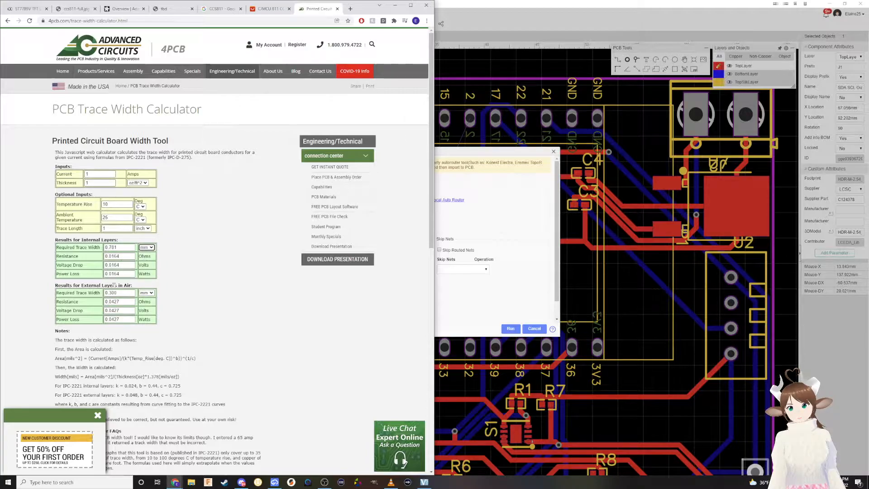
# Switch back to EasyEDA, set the default track width to 0.3 mm, and auto-route the board again on all layers
pyautogui.click(501, 250)
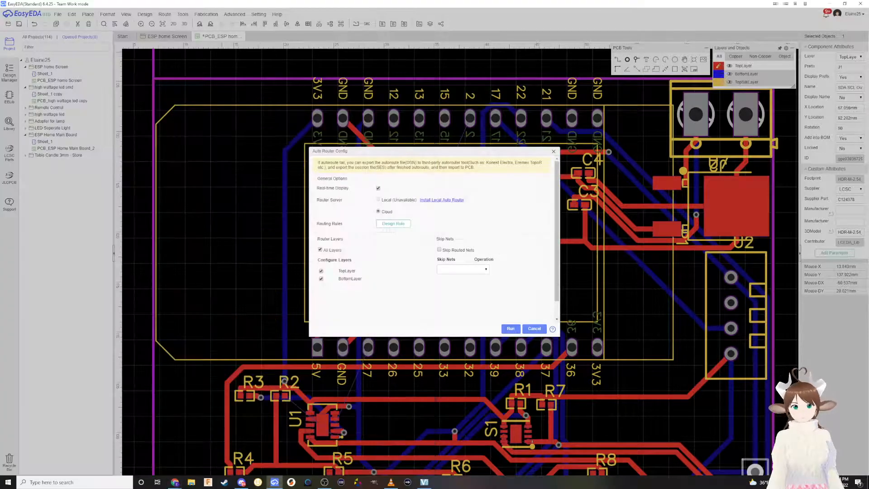
pyautogui.click(393, 223)
pyautogui.click(332, 168)
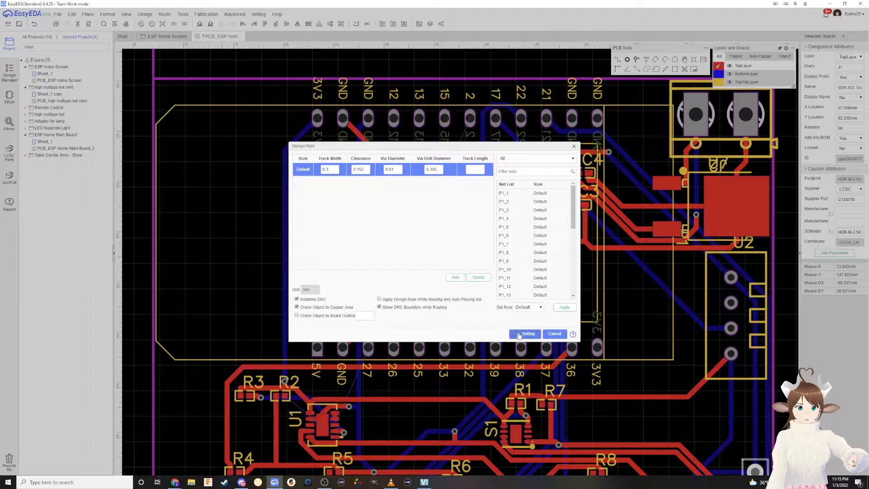
pyautogui.click(525, 334)
pyautogui.click(508, 328)
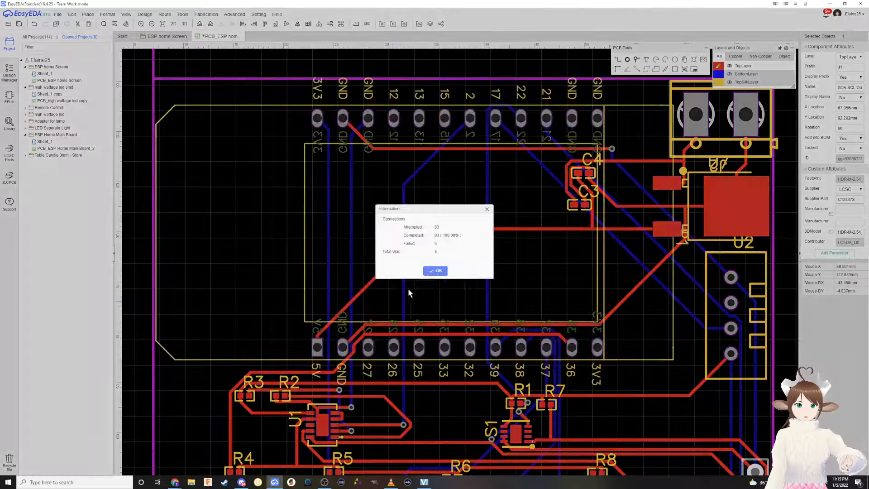
pyautogui.click(435, 271)
# Pull the overhanging end of the board outline down to the upper-left corner, and save the PCB, overwriting the stored version
pyautogui.scroll(-2, 490, 287)
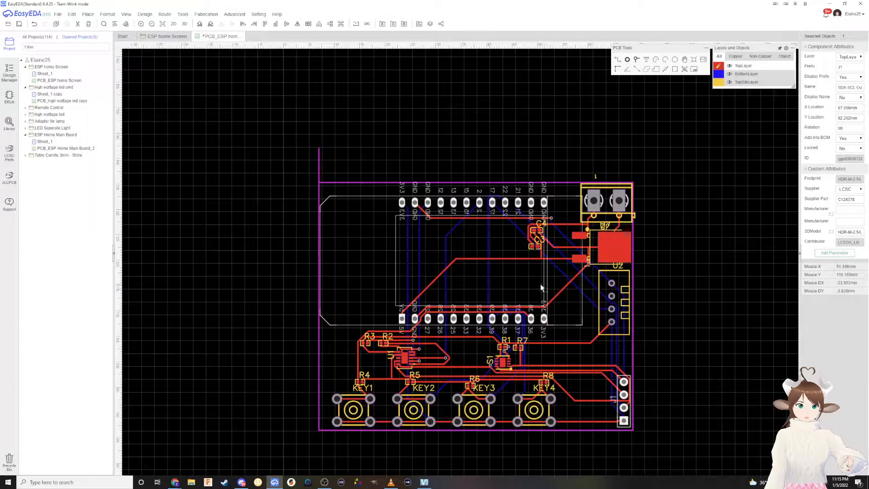
pyautogui.scroll(3, 520, 280)
pyautogui.scroll(-1, 217, 107)
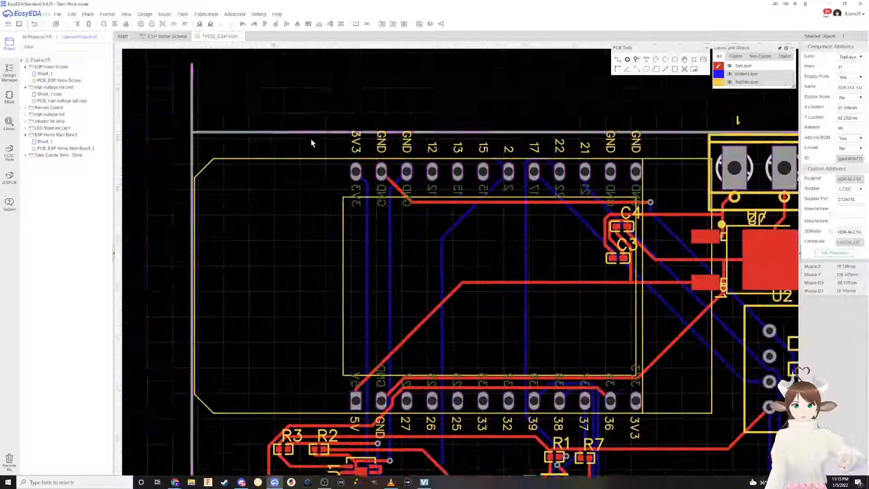
pyautogui.scroll(3, 314, 150)
pyautogui.click(242, 129)
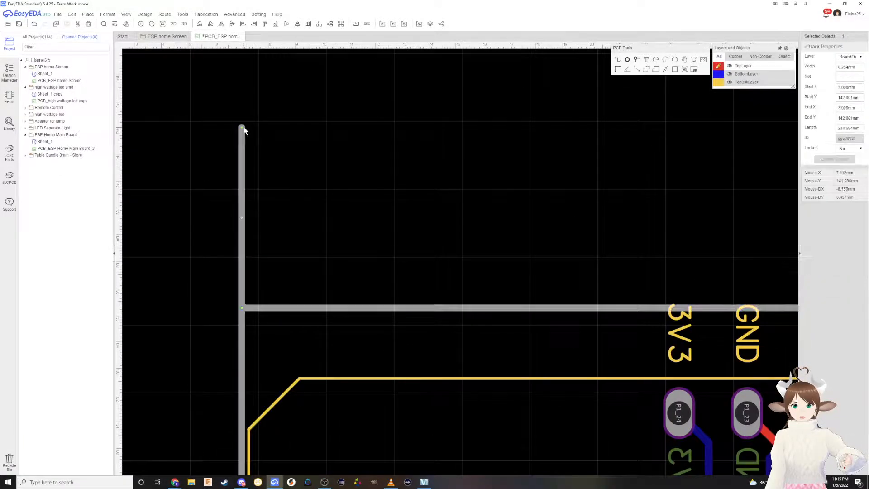
pyautogui.moveTo(242, 127); pyautogui.dragTo(242, 308)
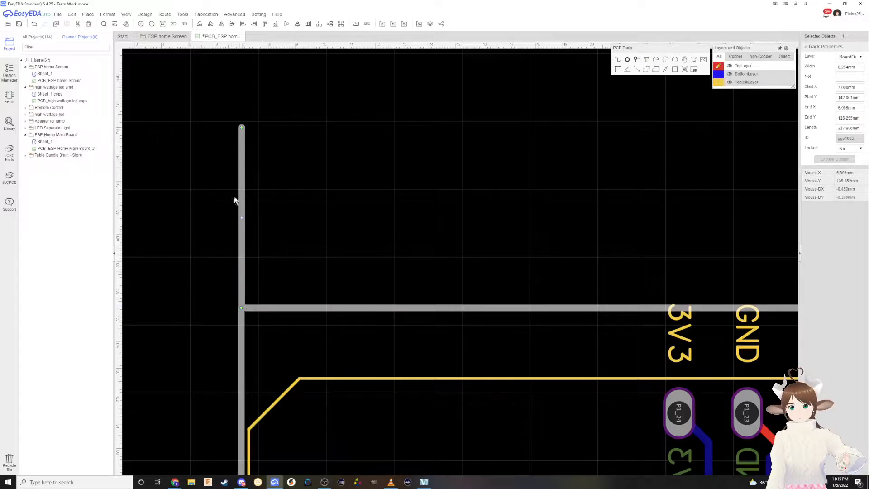
pyautogui.moveTo(241, 128); pyautogui.dragTo(244, 309)
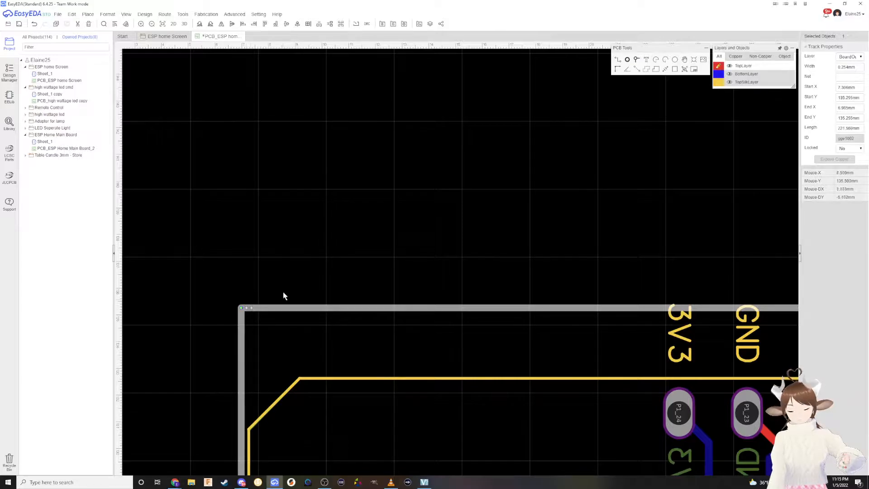
pyautogui.hotkey('ctrl', 's')
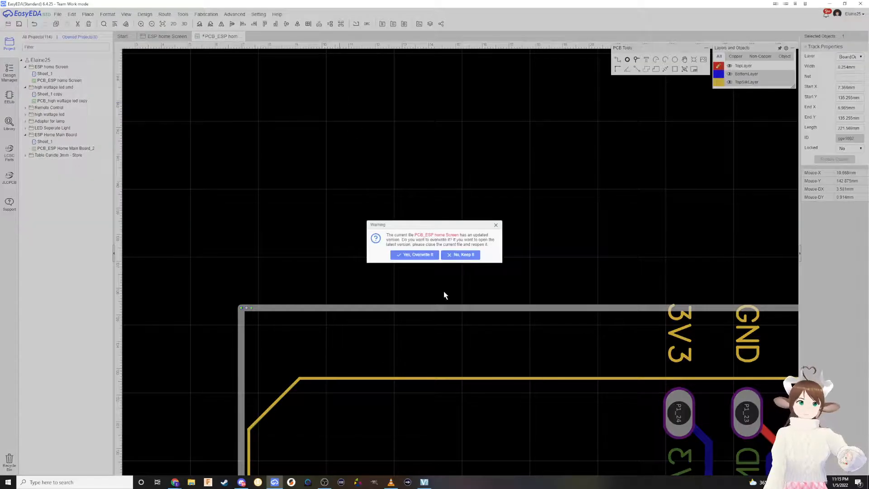
pyautogui.click(425, 255)
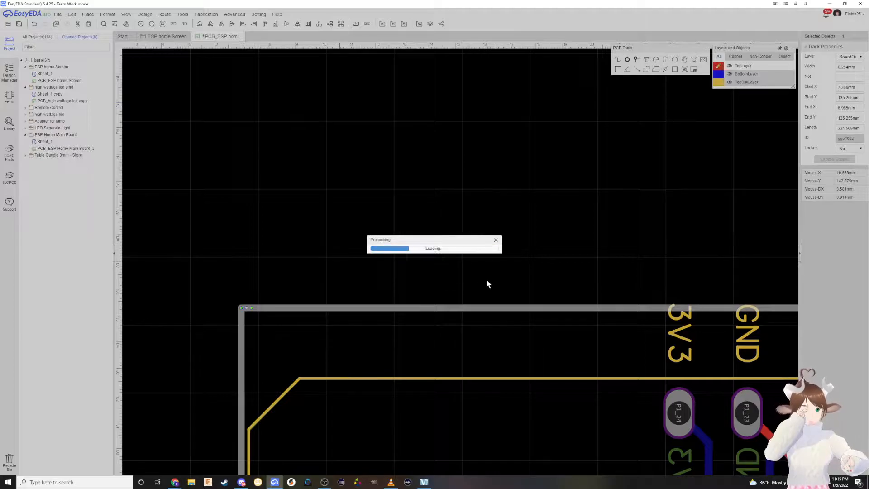
# Open the PCB fabrication file (Gerber) generation options for the board after running the design rule check
pyautogui.scroll(-5, 478, 276)
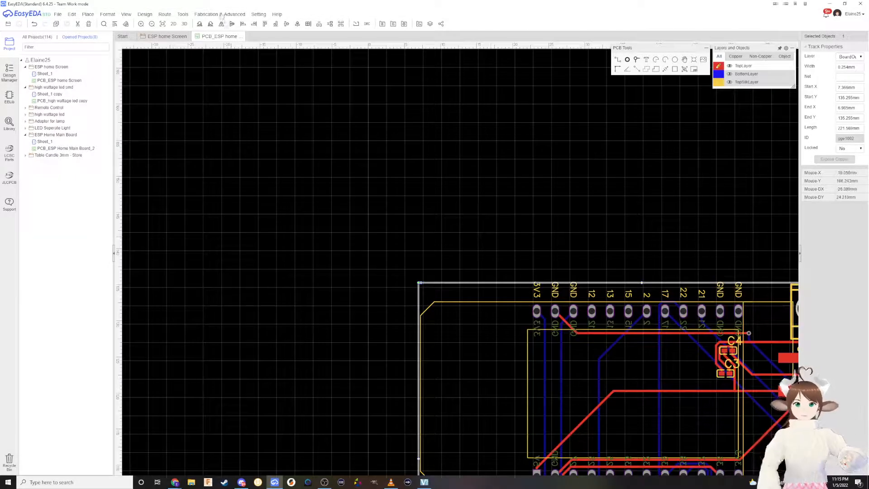
pyautogui.click(207, 14)
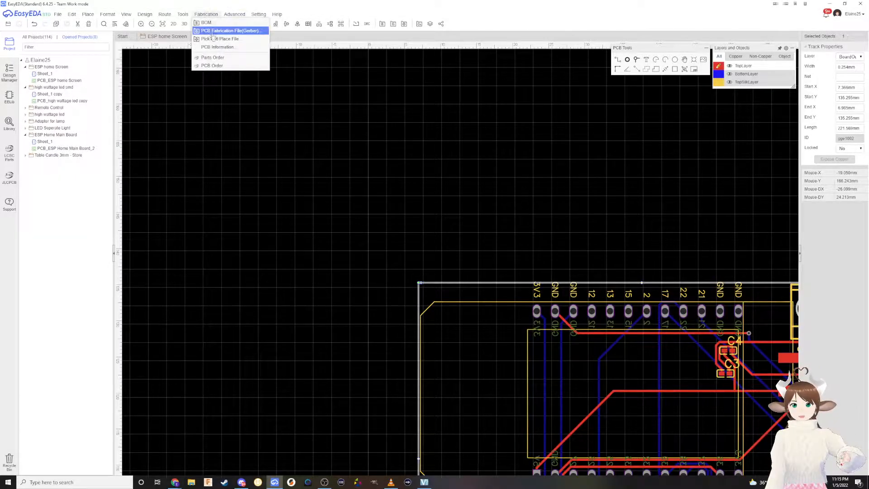
pyautogui.click(211, 31)
pyautogui.click(410, 250)
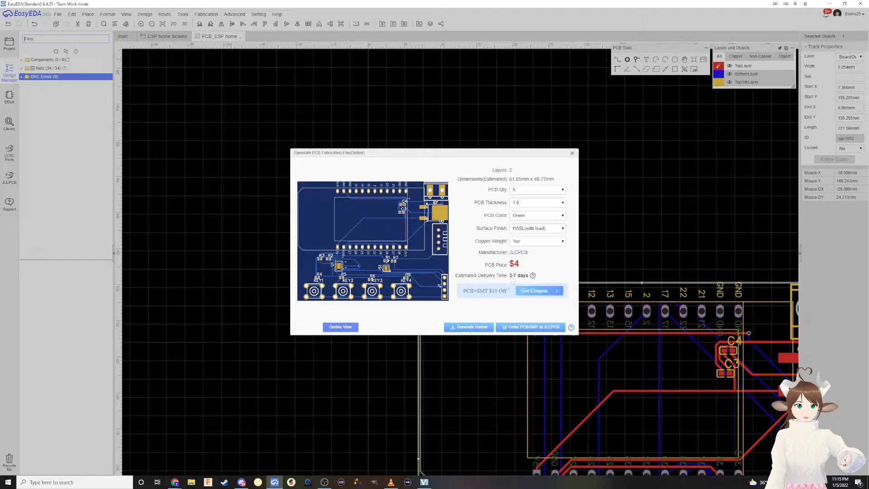
# Send the board's order data to JLCPCB and move its account sign-in window out of the way
pyautogui.click(544, 328)
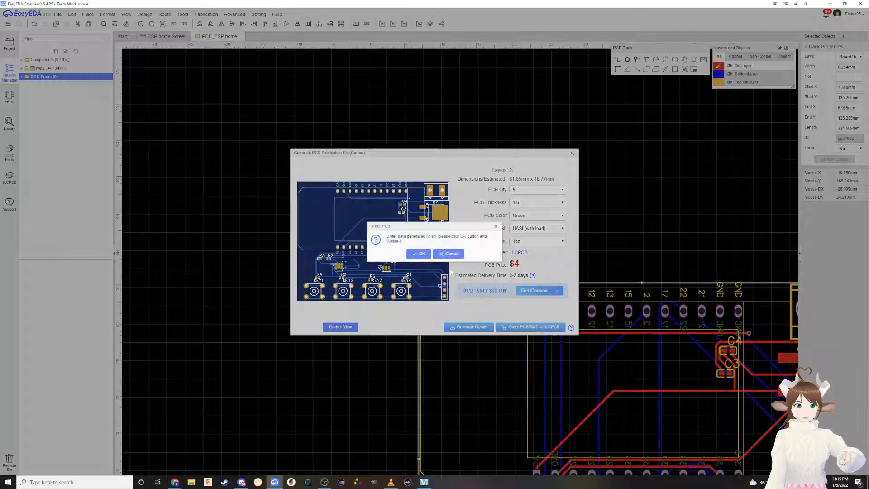
pyautogui.click(409, 255)
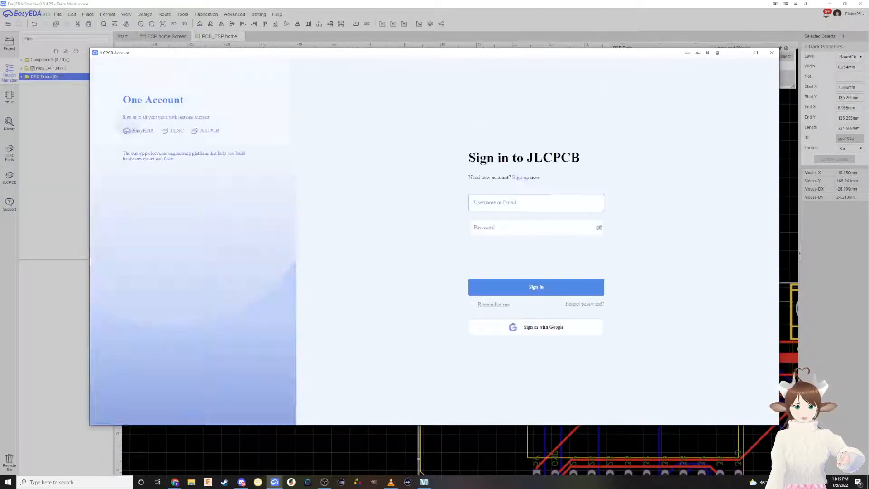
pyautogui.moveTo(534, 49); pyautogui.dragTo(713, 30)
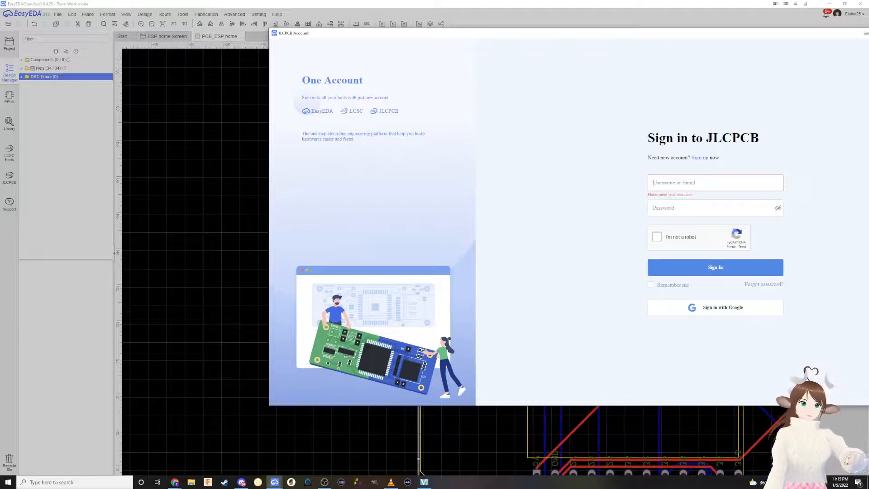
pyautogui.moveTo(570, 35); pyautogui.dragTo(868, 45)
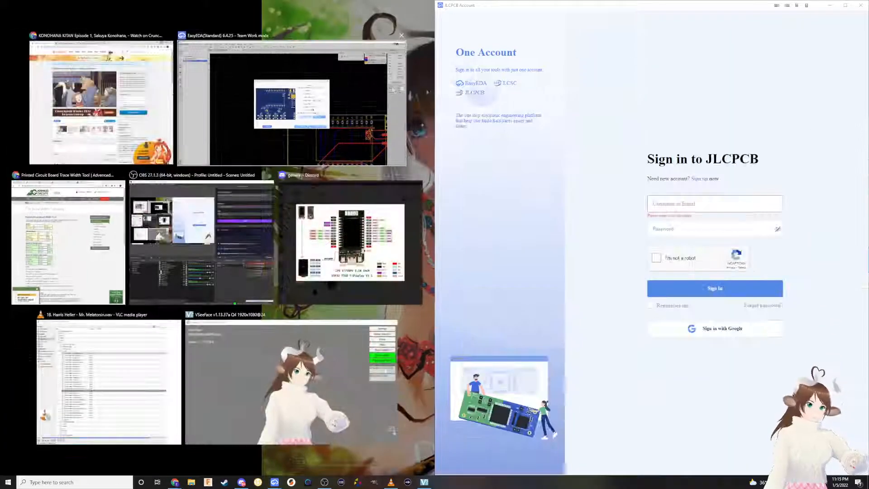
pyautogui.click(572, 137)
pyautogui.moveTo(601, 9); pyautogui.dragTo(747, 69)
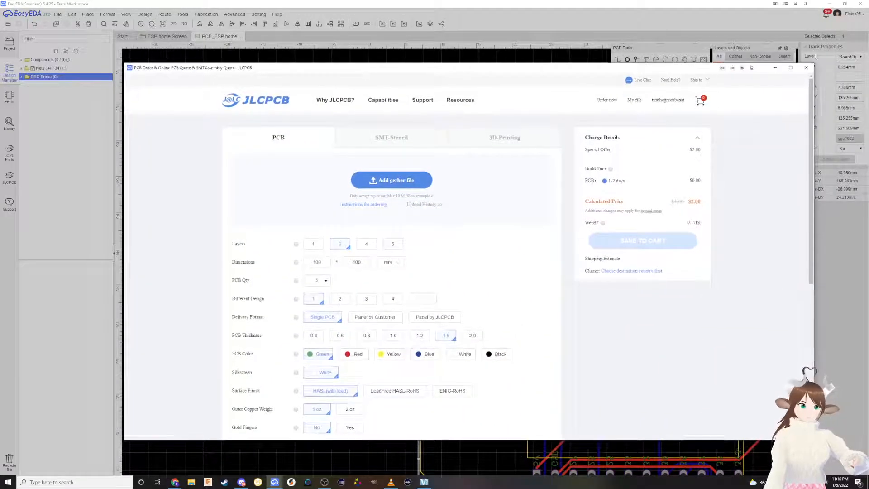
# Close the empty JLCPCB quote page, resend the order data, and continue with the preset PCB options
pyautogui.click(805, 68)
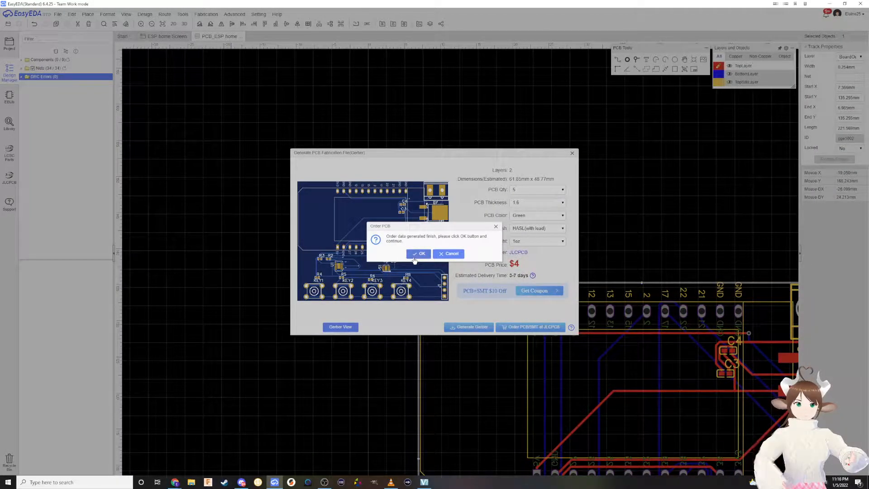
pyautogui.click(422, 251)
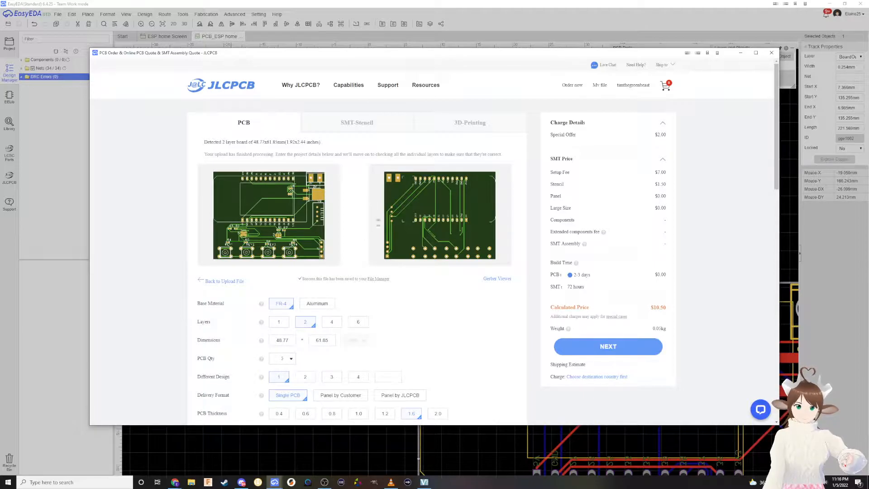
pyautogui.scroll(-1, 448, 239)
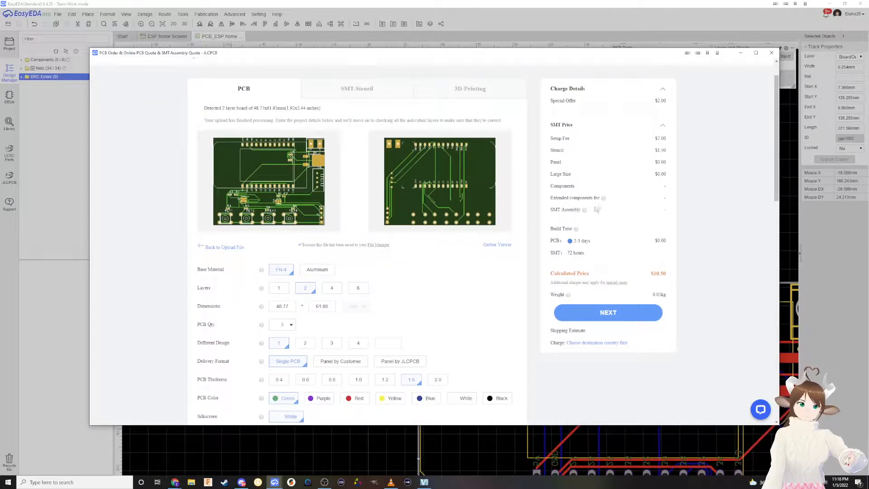
pyautogui.scroll(-2, 599, 208)
pyautogui.click(609, 295)
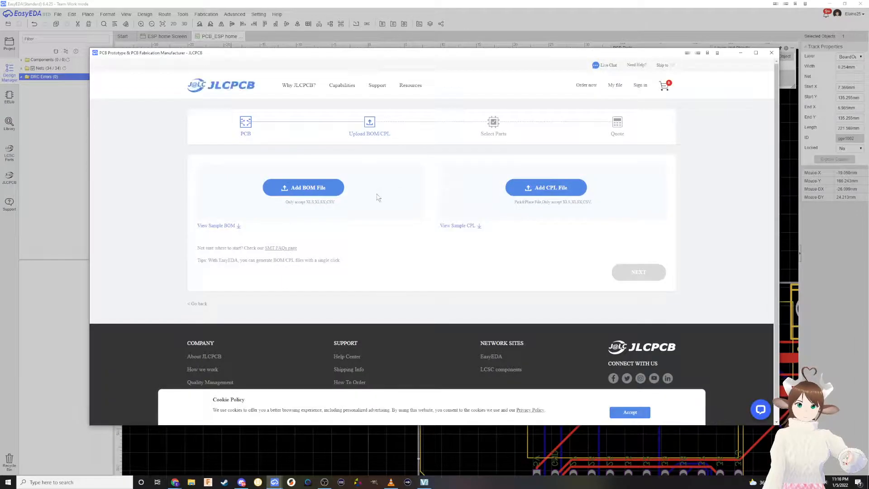
# Continue past the BOM and CPL upload, then accept the matched parts to reach the assembly quote
pyautogui.click(648, 279)
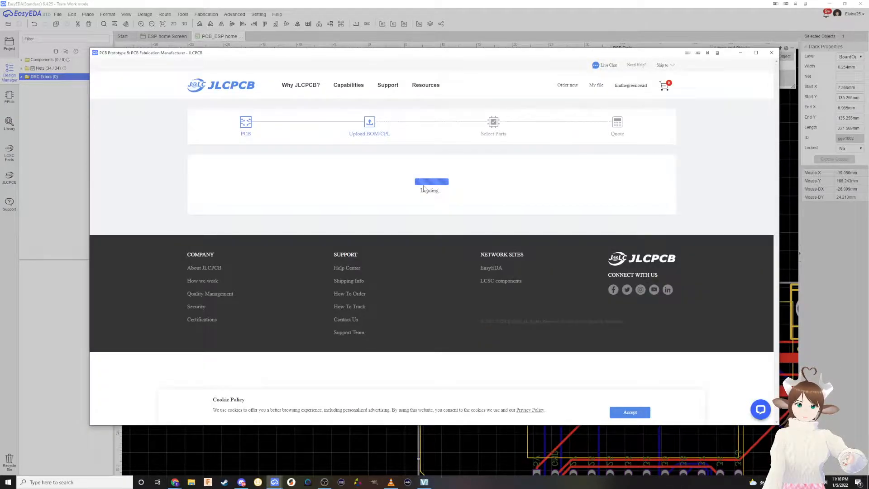
pyautogui.scroll(-3, 563, 221)
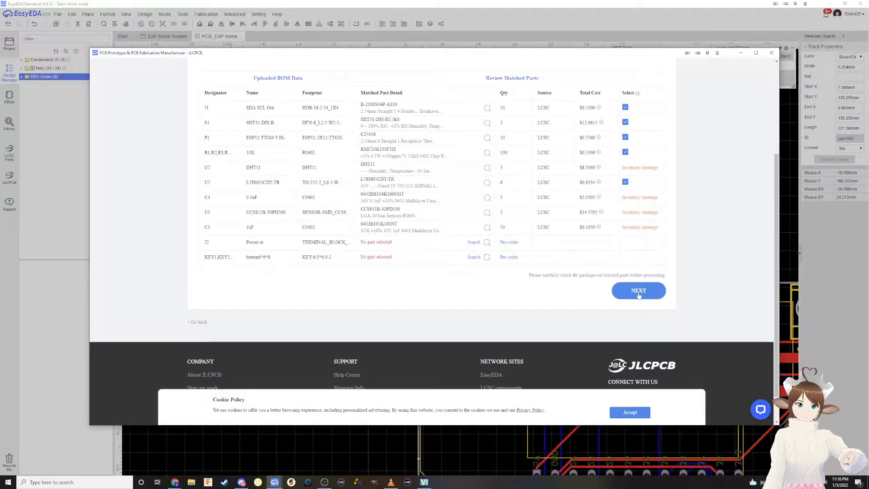
pyautogui.scroll(-3, 612, 219)
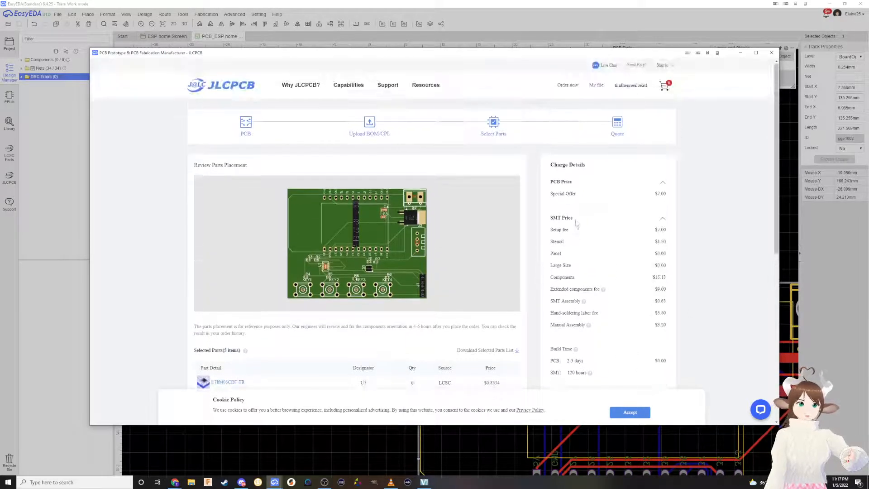
# Examine the assembly quote's selected parts, their photos and charges, and expand the full list of unselected parts
pyautogui.scroll(-5, 583, 187)
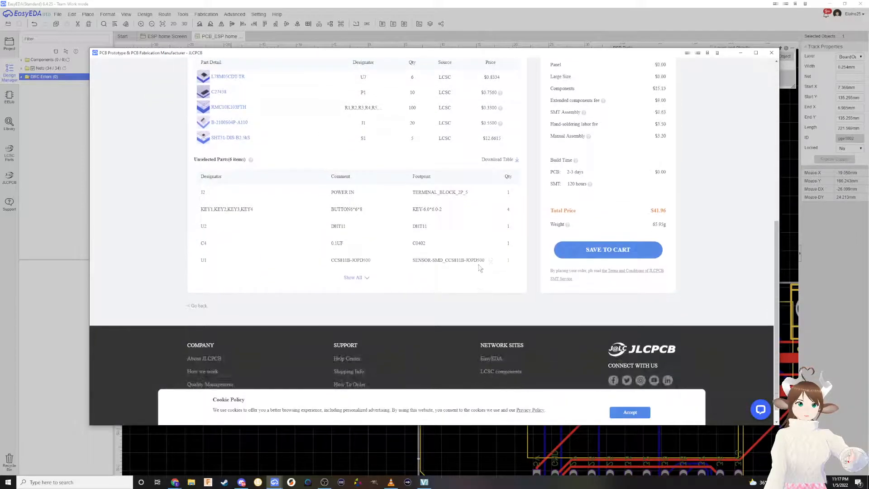
pyautogui.scroll(2, 473, 261)
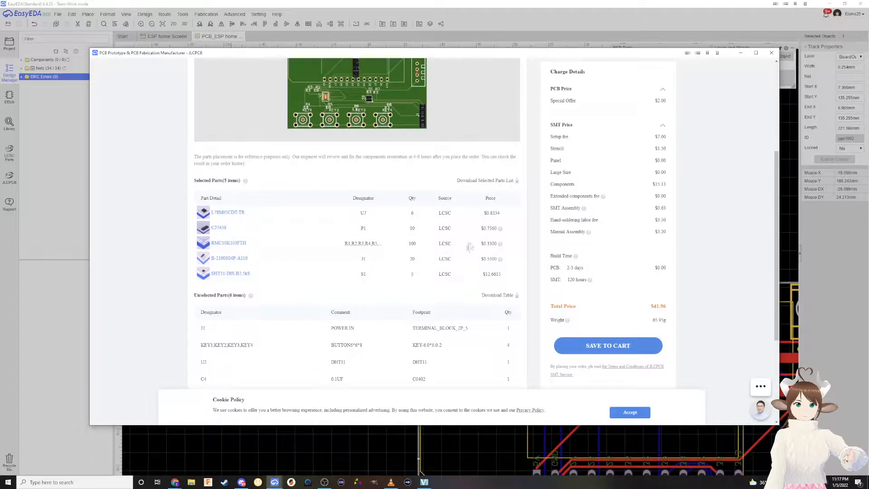
pyautogui.moveTo(205, 257)
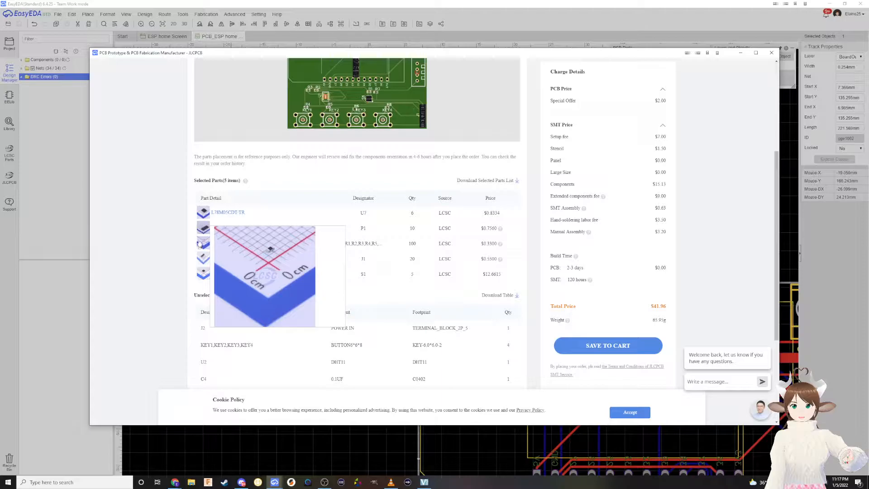
pyautogui.moveTo(202, 230)
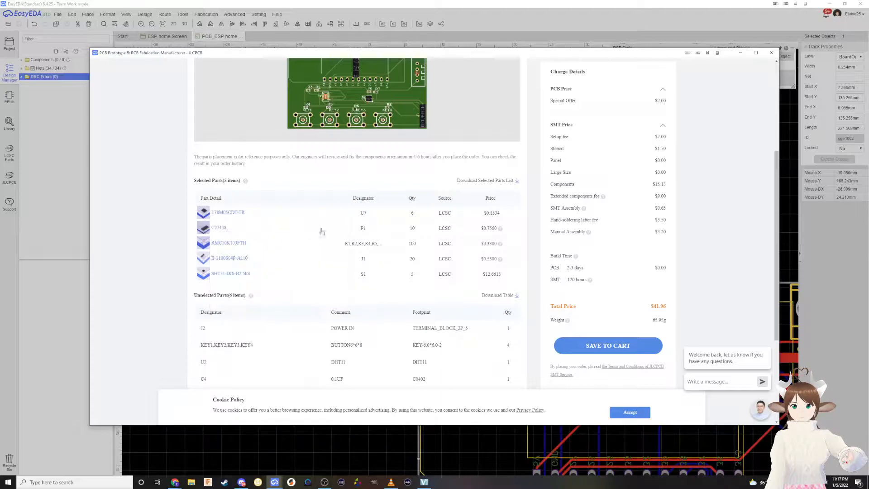
pyautogui.scroll(1, 377, 231)
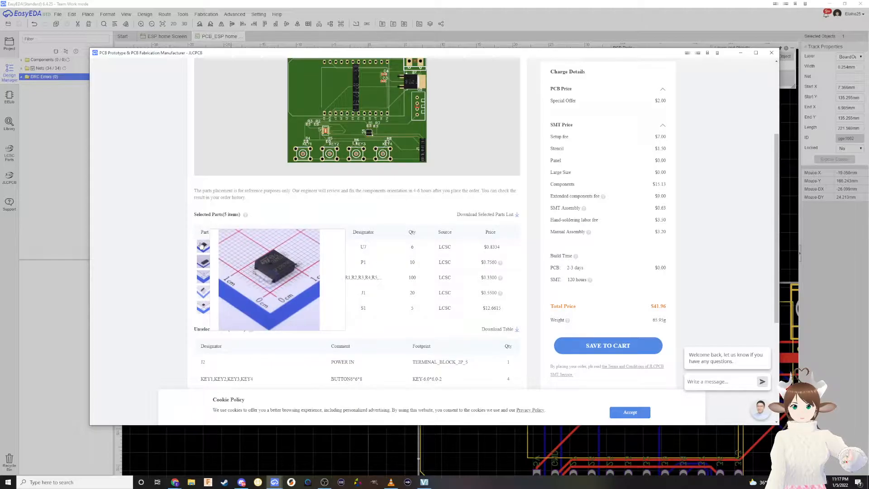
pyautogui.scroll(-2, 360, 258)
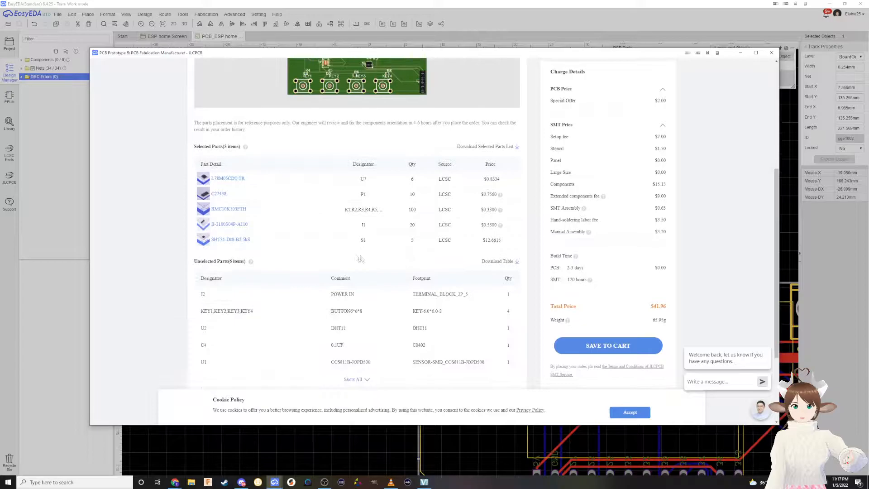
pyautogui.scroll(-2, 226, 245)
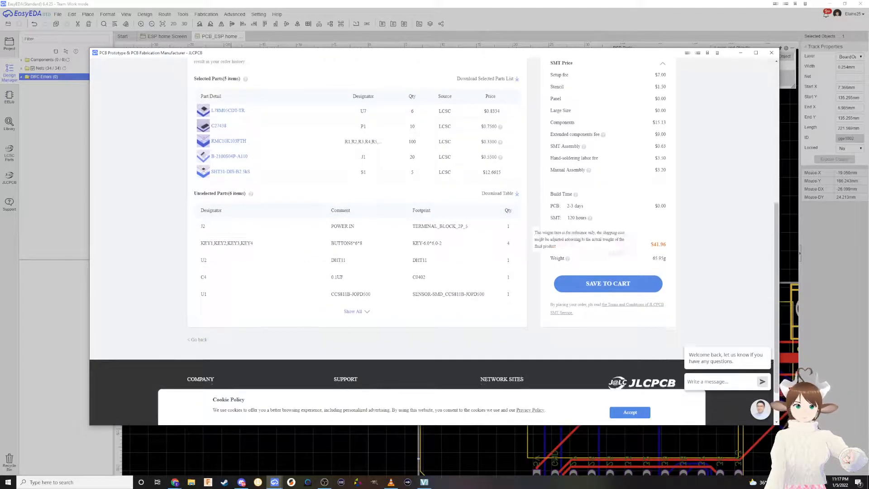
pyautogui.click(358, 312)
pyautogui.scroll(2, 436, 226)
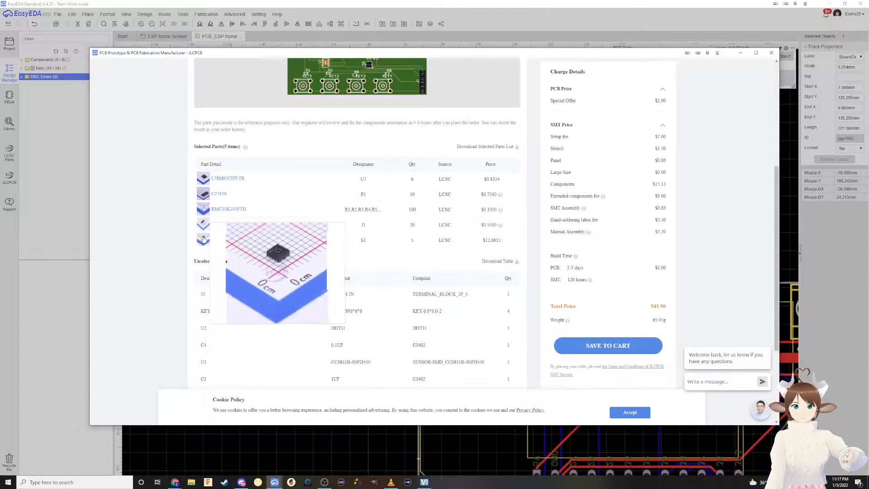
pyautogui.scroll(1, 261, 239)
pyautogui.scroll(1, 261, 239)
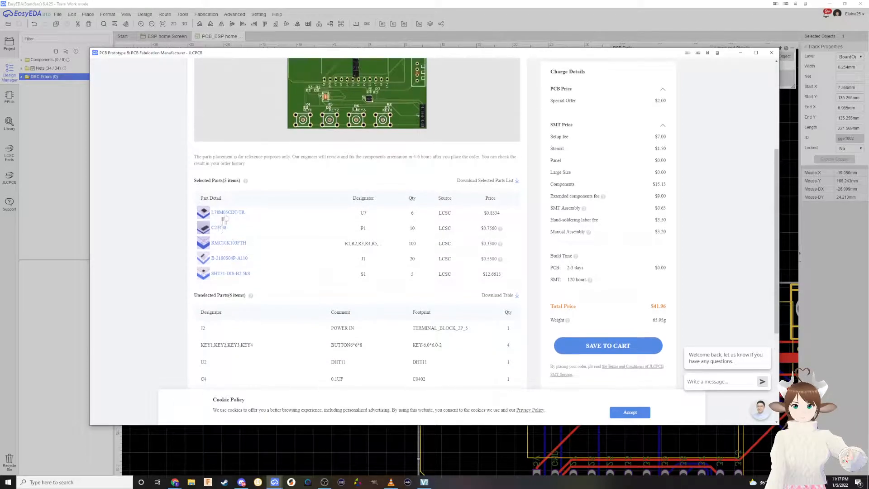
# Inspect the parts placement preview up close around the ESP32 header footprint and its pin labels
pyautogui.scroll(3, 237, 217)
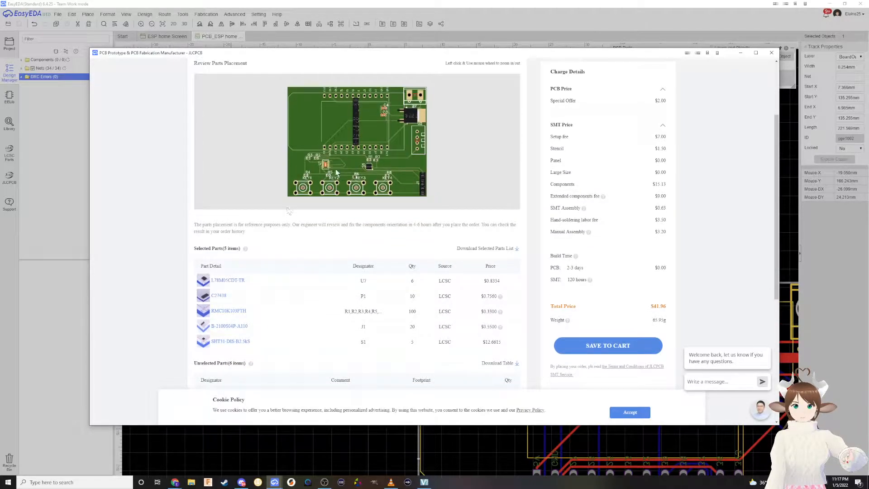
pyautogui.scroll(3, 329, 166)
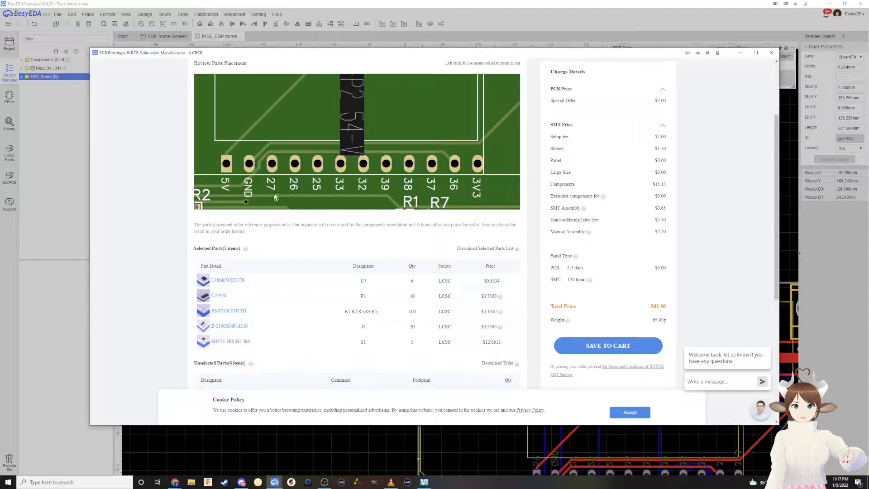
pyautogui.scroll(3, 274, 190)
pyautogui.moveTo(273, 191); pyautogui.dragTo(470, 145)
pyautogui.moveTo(467, 143); pyautogui.dragTo(371, 135, button='right')
pyautogui.click(342, 152)
# Recheck the part prices and the unselected parts, then inspect sensors U1 and S1 in the placement preview
pyautogui.scroll(-3, 320, 180)
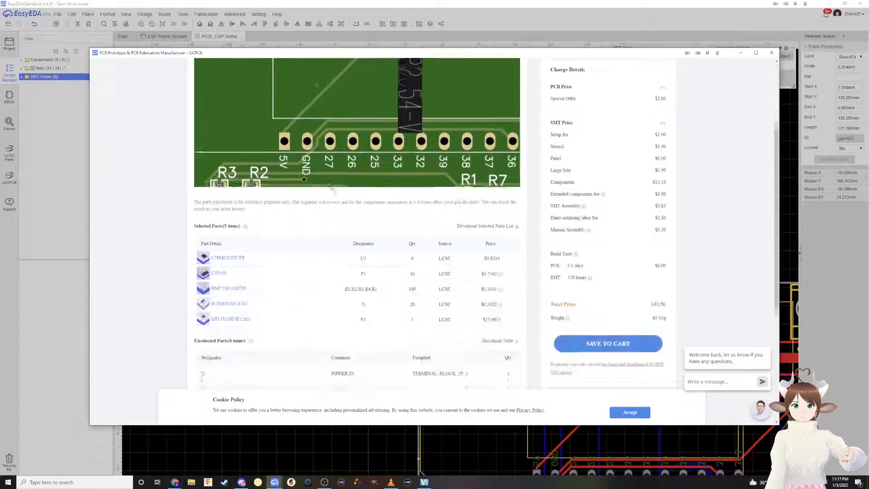
pyautogui.scroll(-4, 330, 152)
pyautogui.scroll(3, 318, 152)
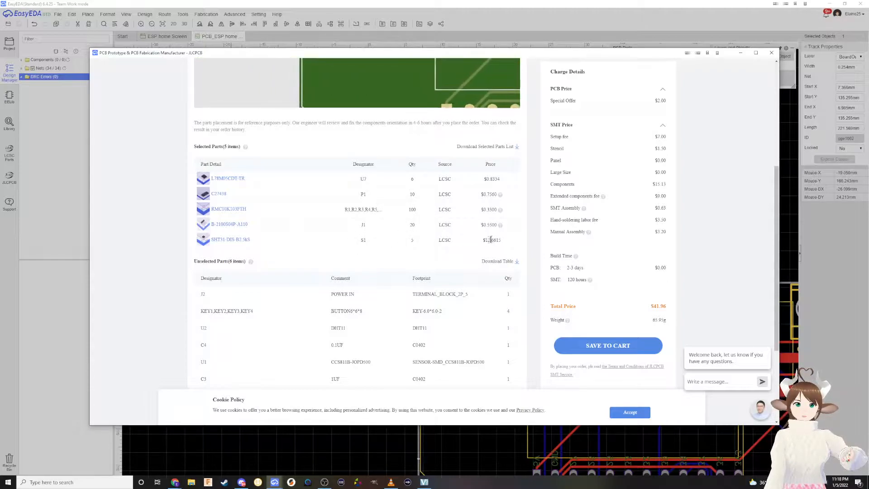
pyautogui.scroll(-1, 494, 239)
pyautogui.scroll(-3, 370, 236)
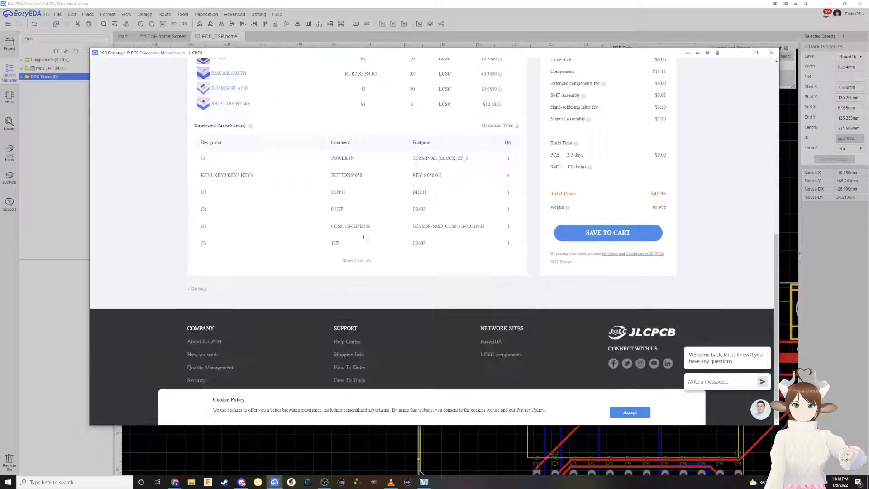
pyautogui.scroll(7, 327, 228)
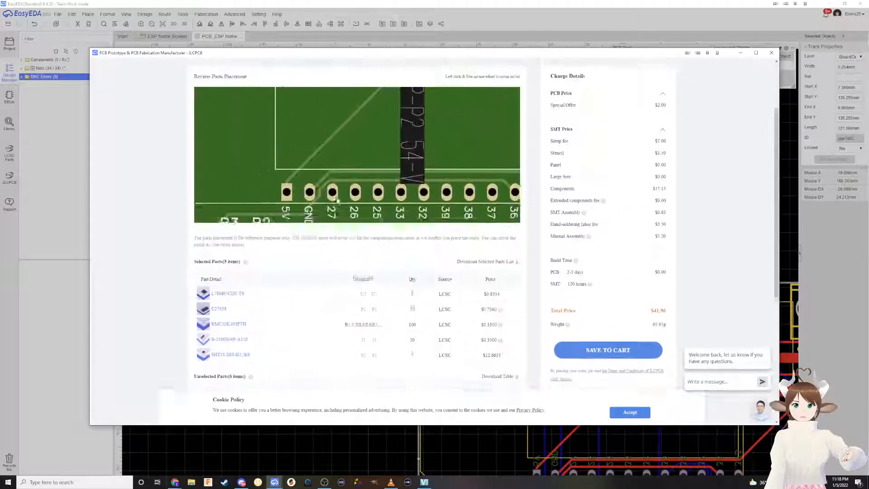
pyautogui.moveTo(267, 103); pyautogui.dragTo(316, 98)
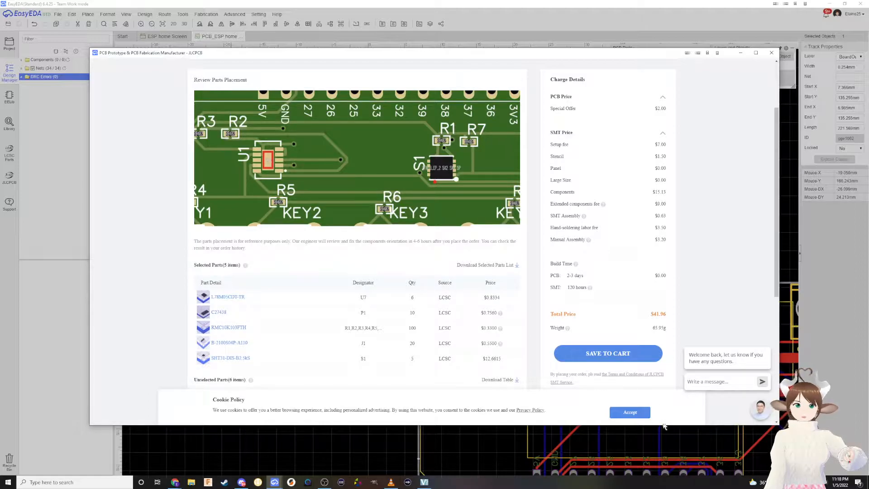
# Close the JLCPCB quote and the fabrication file options to return to the PCB layout
pyautogui.click(771, 53)
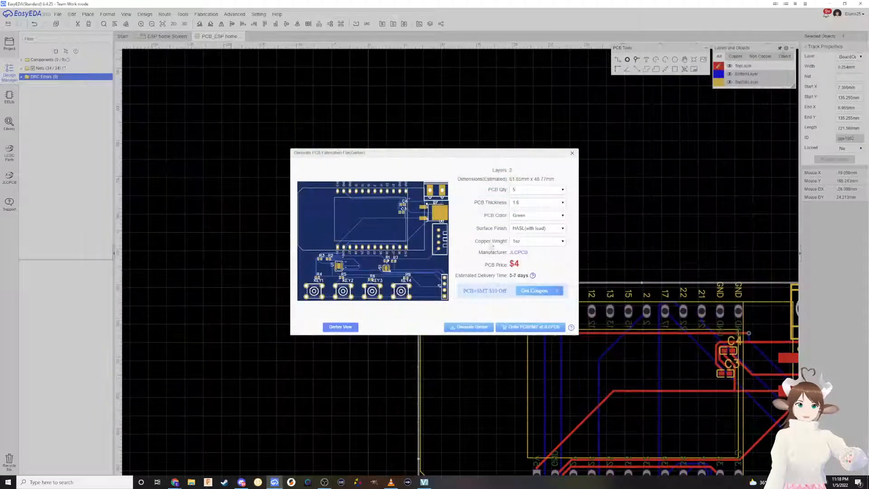
pyautogui.click(572, 153)
pyautogui.moveTo(621, 221); pyautogui.dragTo(436, 97, button='right')
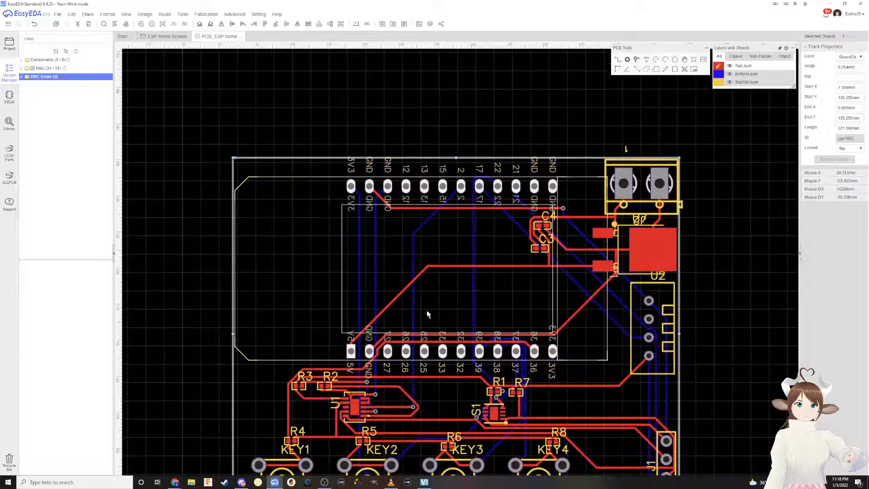
# Open the ESP home schematic, search the component library for CCS811, and check the CCS811B-JOPD500 part's price and stock without placing it
pyautogui.click(153, 39)
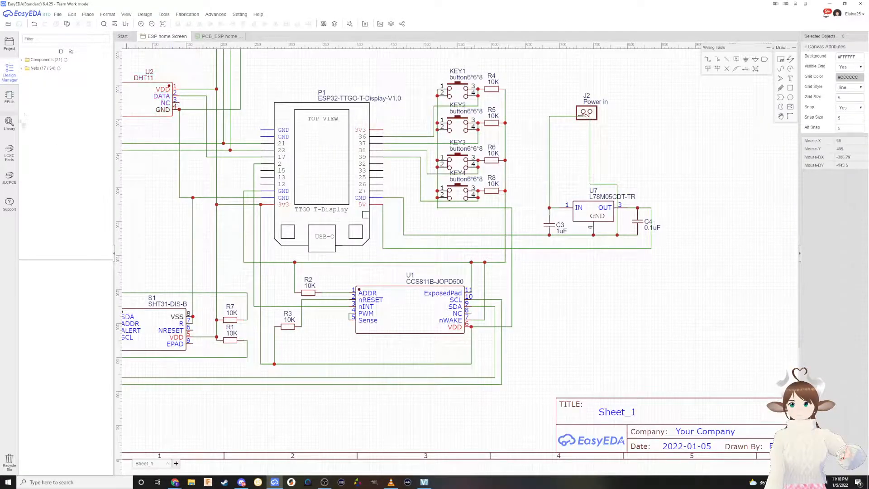
pyautogui.click(9, 123)
pyautogui.doubleClick(225, 161)
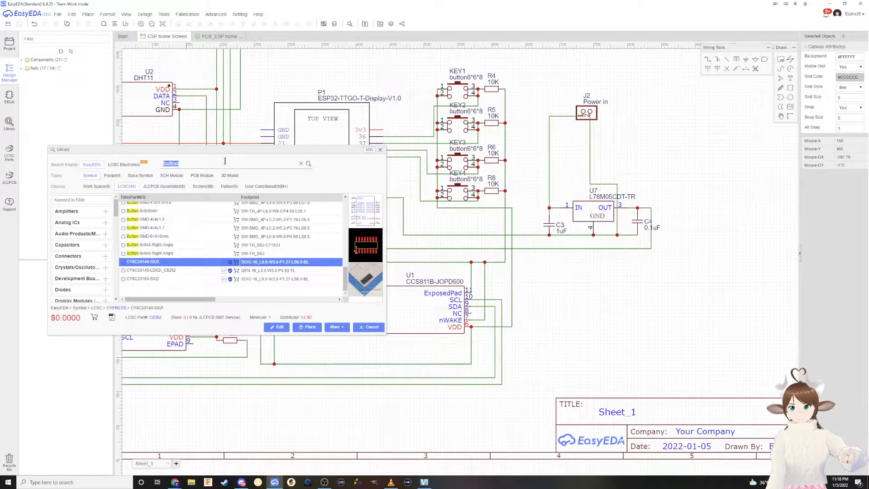
pyautogui.write('CCS811')
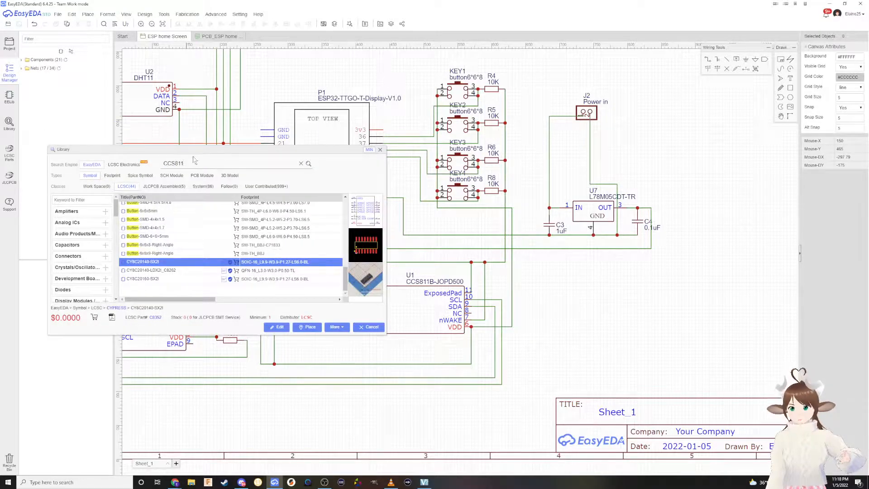
pyautogui.press('Return')
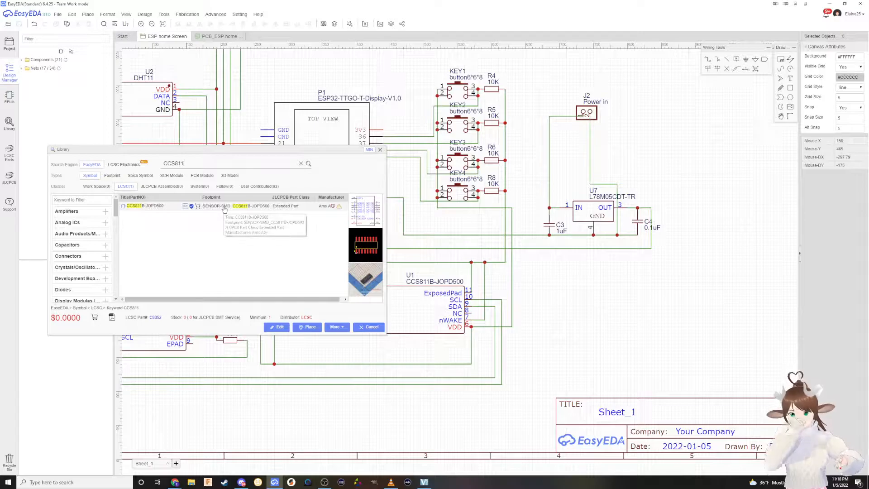
pyautogui.click(224, 207)
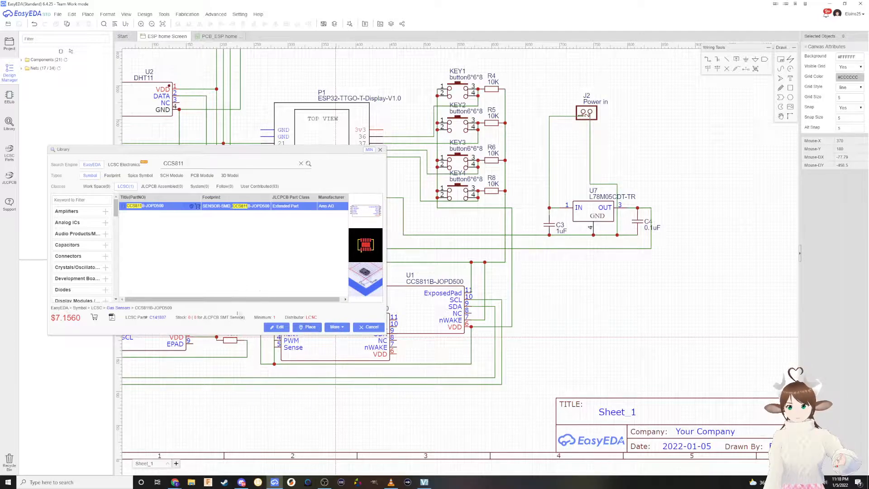
pyautogui.click(380, 150)
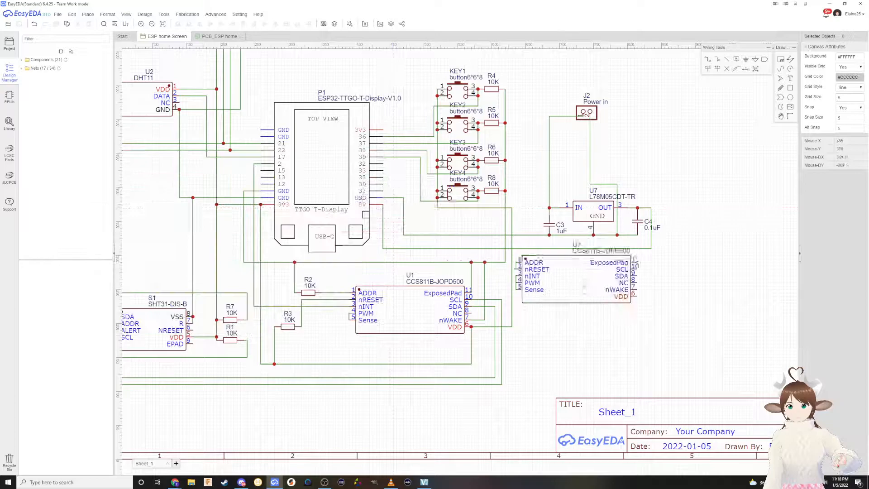
pyautogui.scroll(-4, 552, 310)
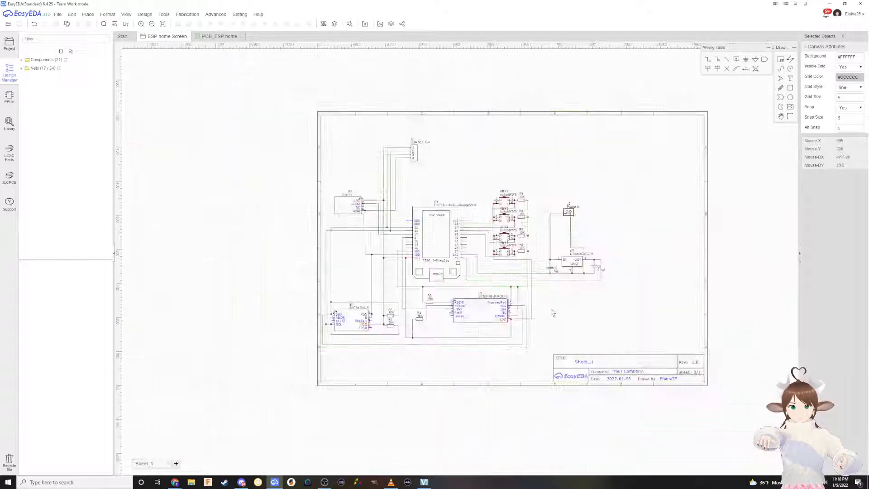
pyautogui.scroll(2, 551, 303)
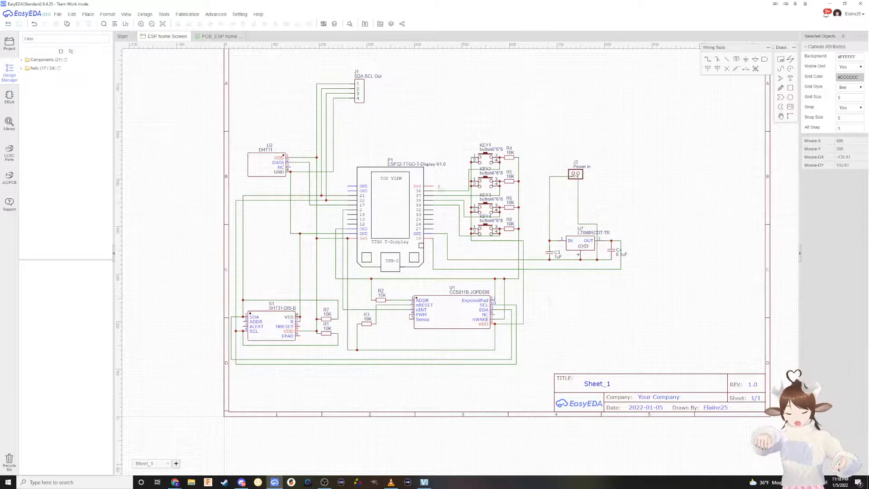